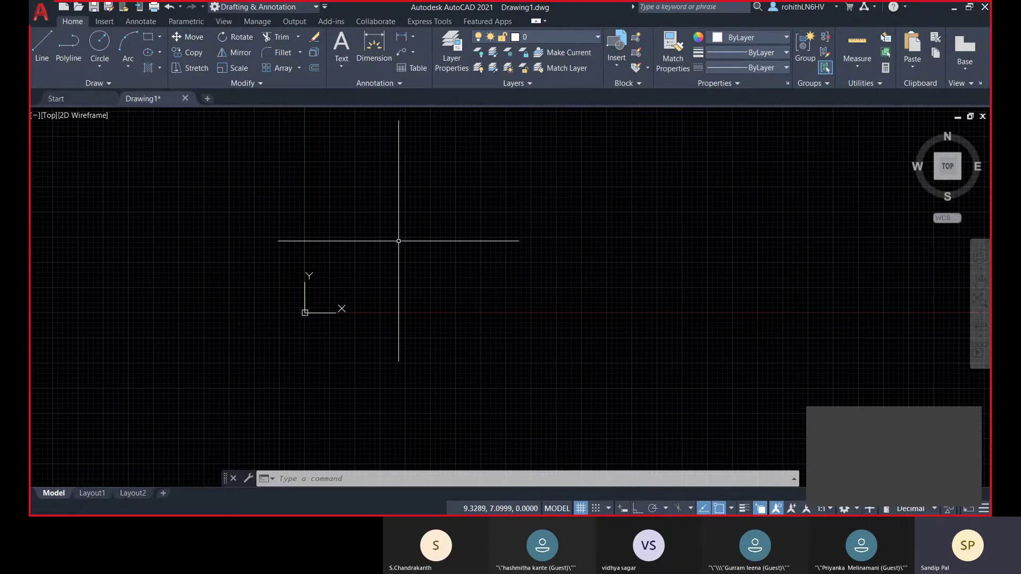
# - Bring up the Drawing Units dialog with the UN command and move it aside
pyautogui.write('UN')
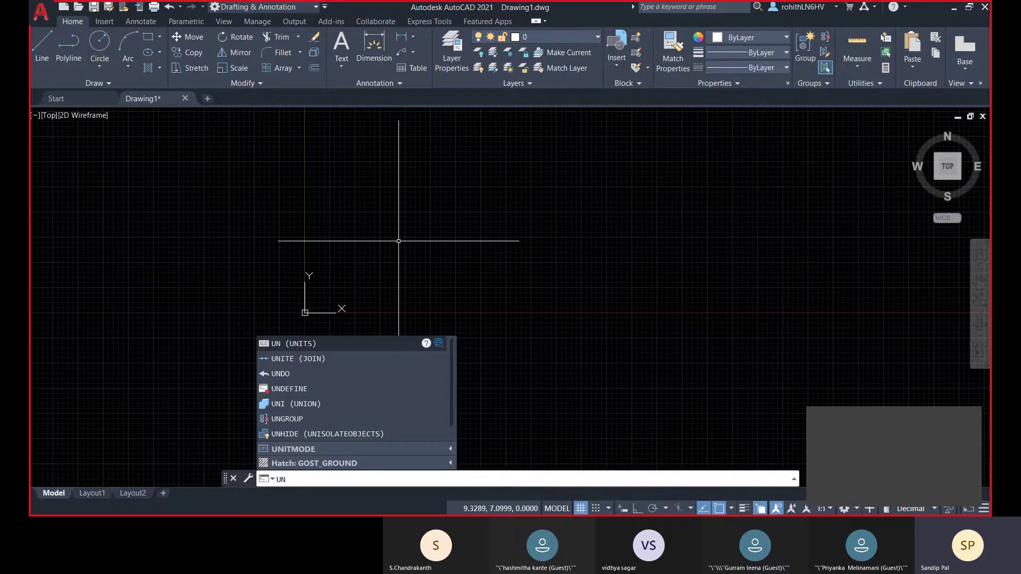
pyautogui.press('Return')
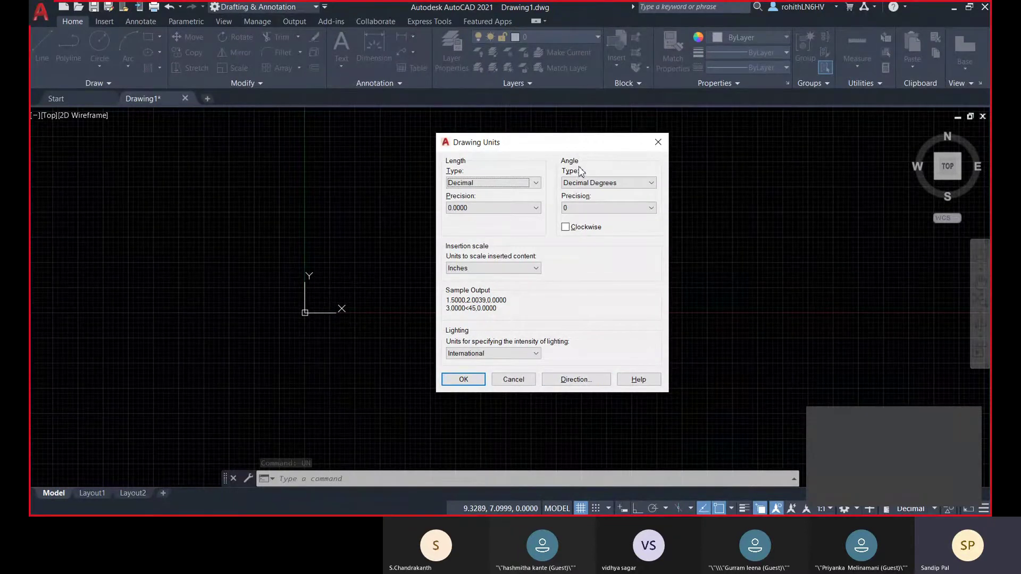
pyautogui.moveTo(579, 149); pyautogui.dragTo(558, 127)
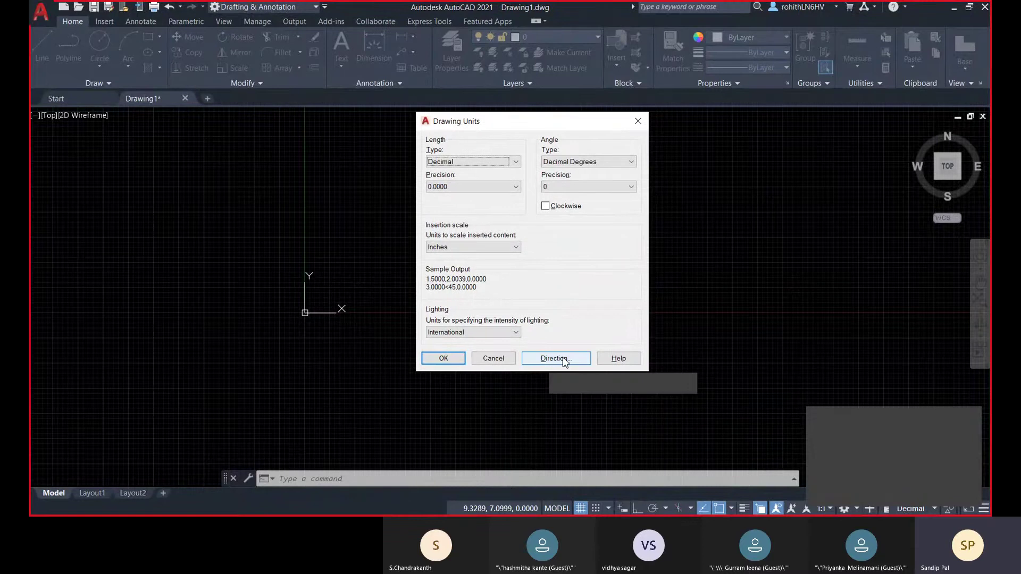
pyautogui.click(565, 361)
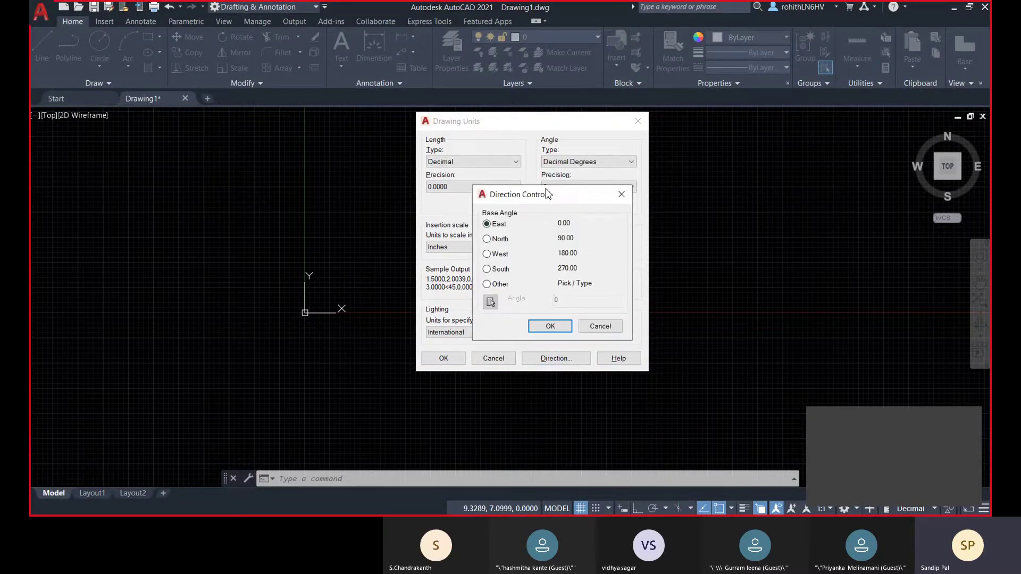
pyautogui.moveTo(546, 190); pyautogui.dragTo(500, 155)
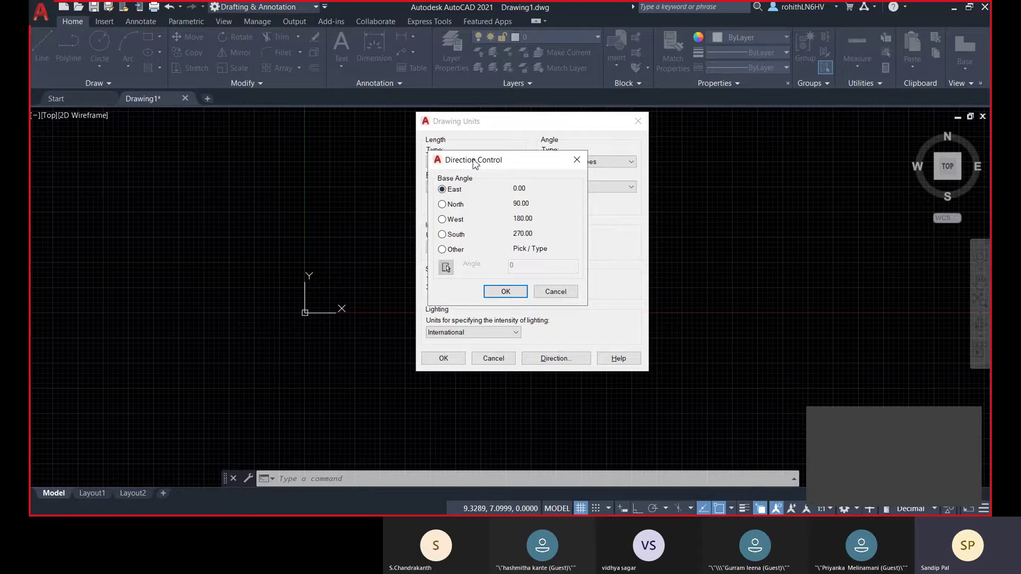
pyautogui.click(493, 294)
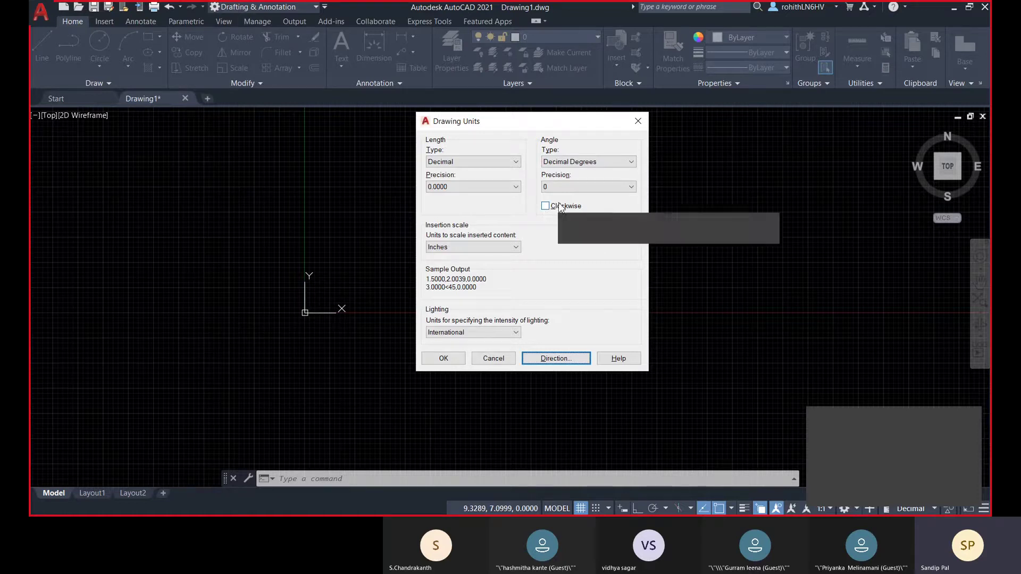
pyautogui.click(569, 163)
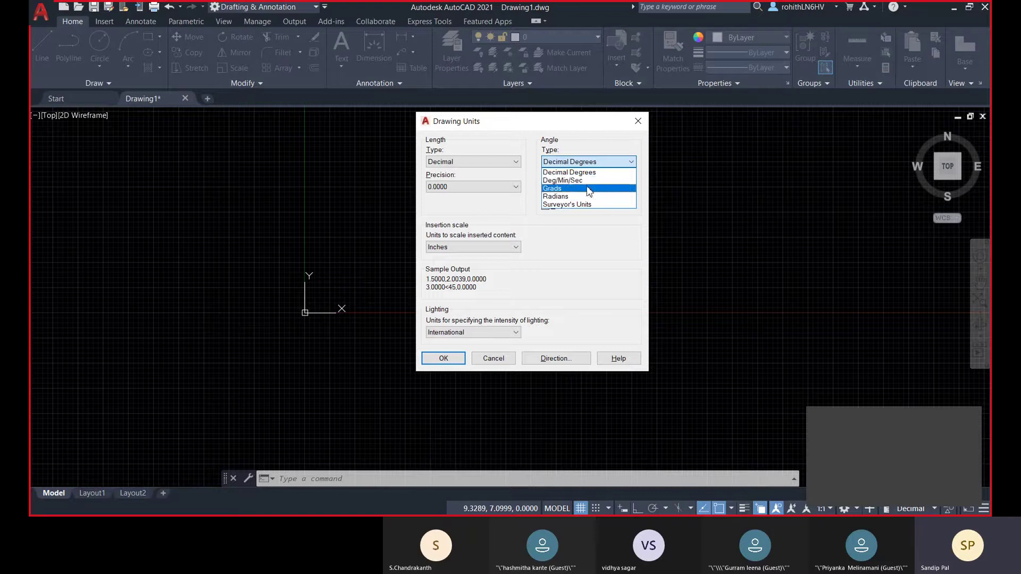
pyautogui.click(566, 173)
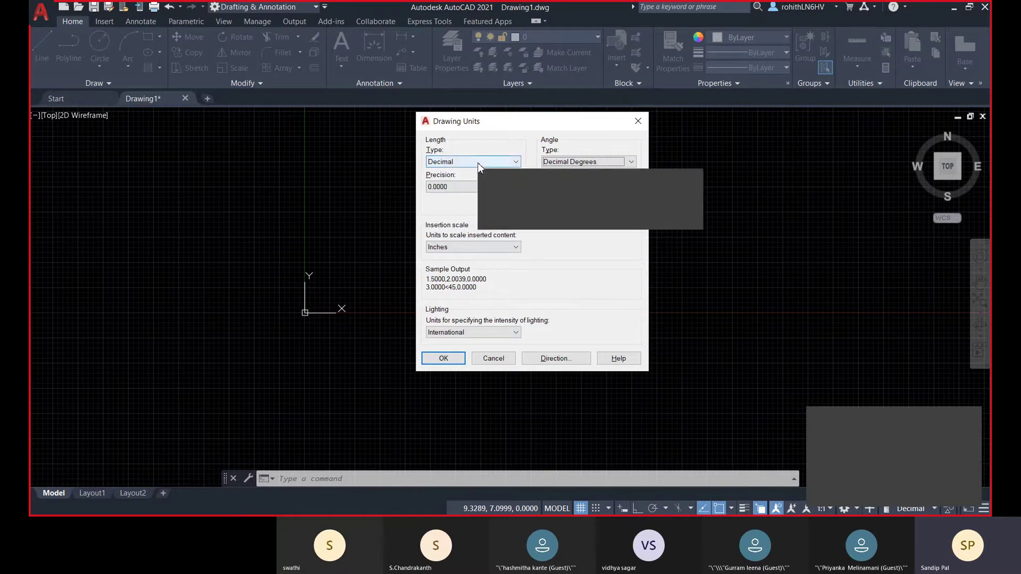
pyautogui.click(445, 162)
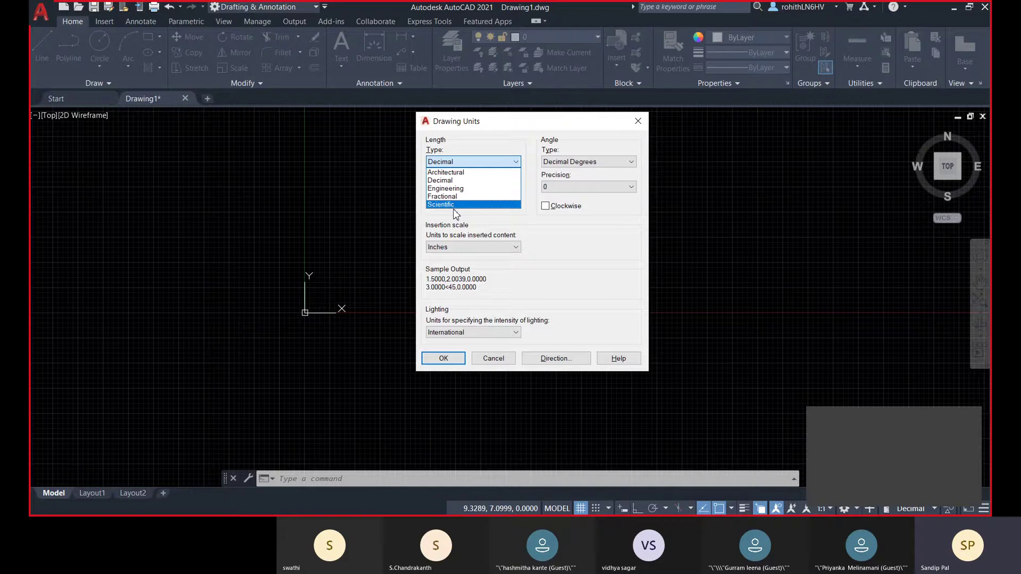
pyautogui.click(460, 180)
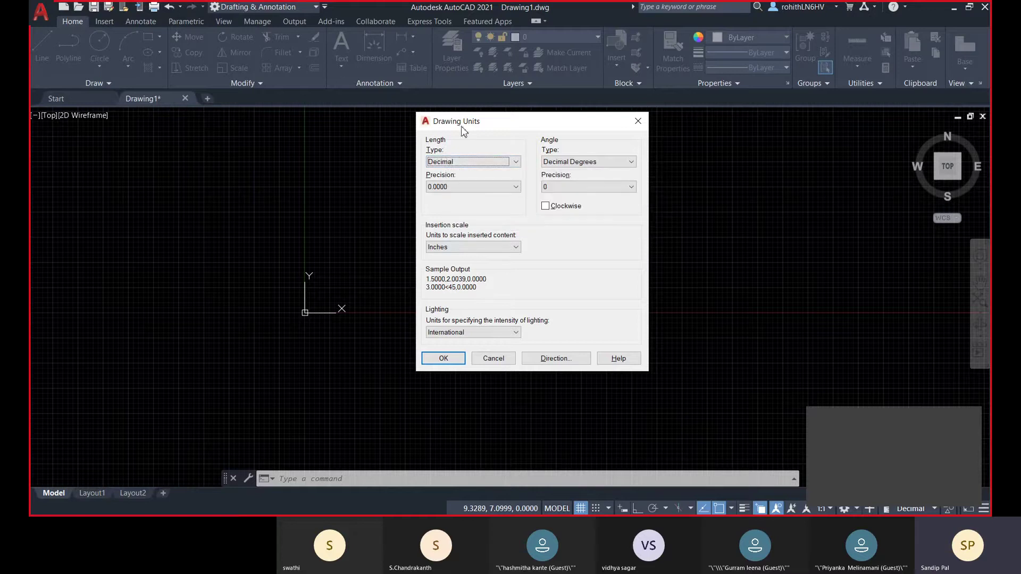
# - Change the Drawing Units insertion scale from Inches to Millimeters
pyautogui.click(460, 247)
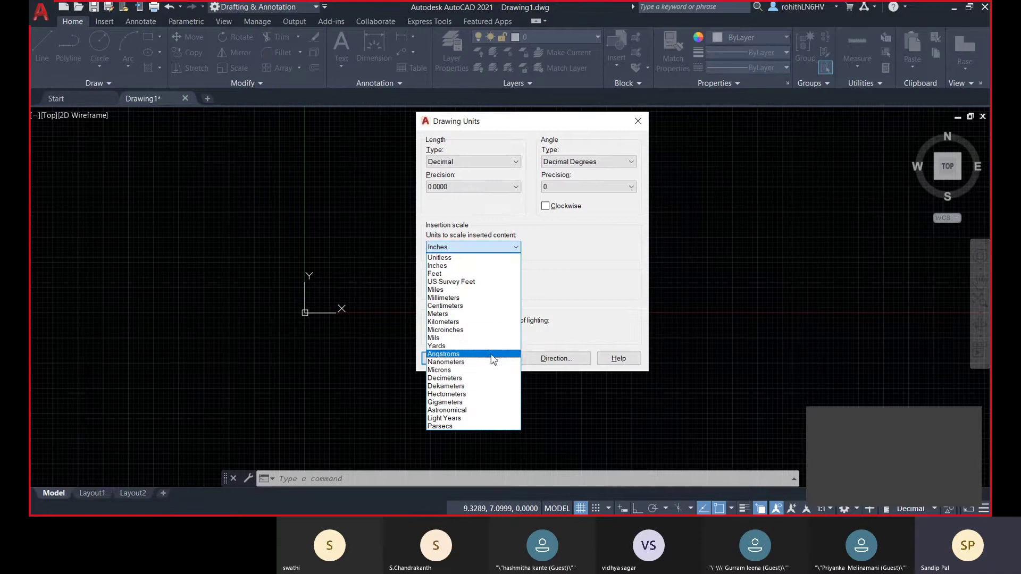
pyautogui.click(445, 298)
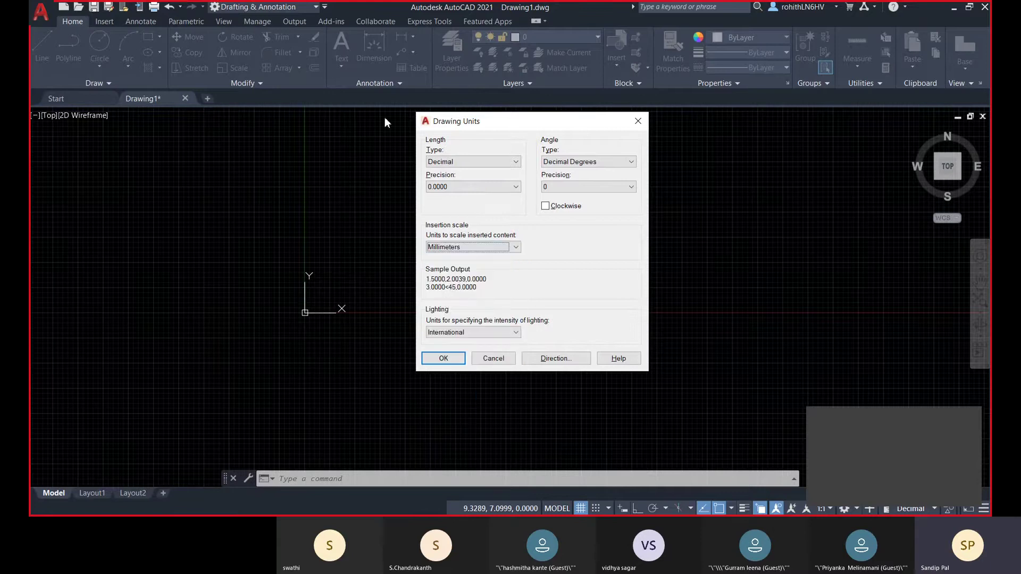
pyautogui.moveTo(500, 125); pyautogui.dragTo(603, 134)
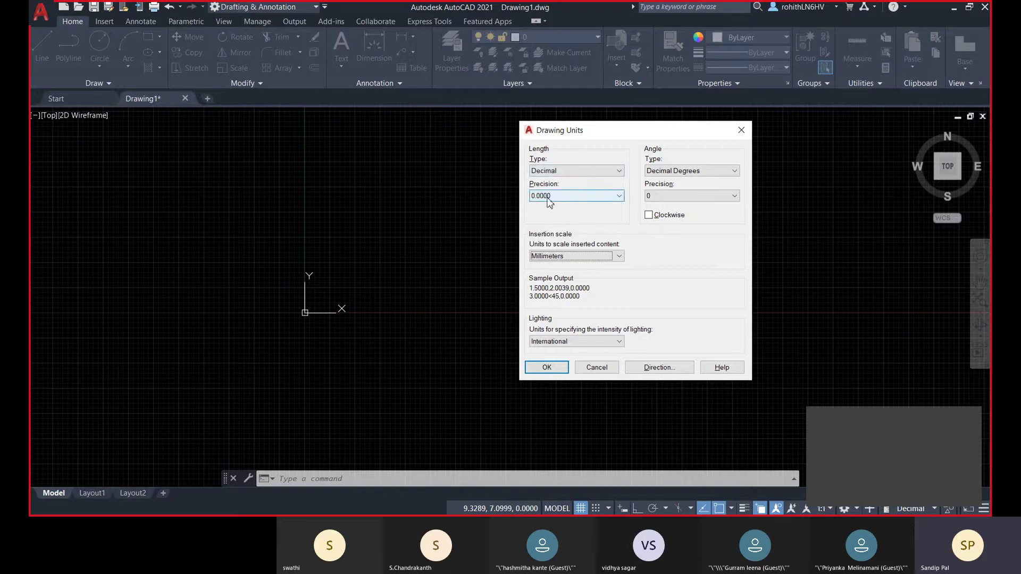
# - Set length precision to 0.00, keep International lighting units, and apply the units
pyautogui.click(545, 197)
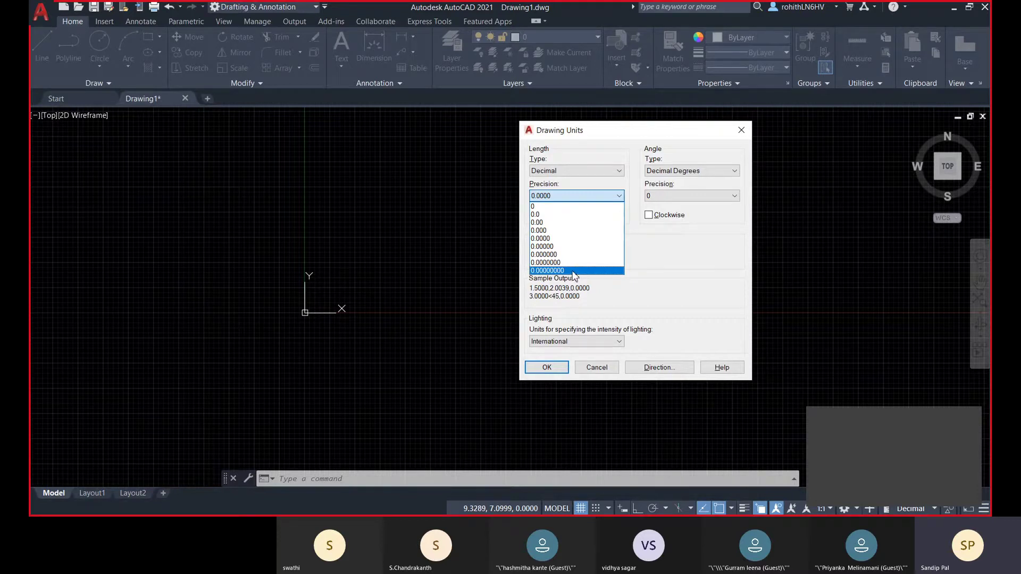
pyautogui.click(567, 223)
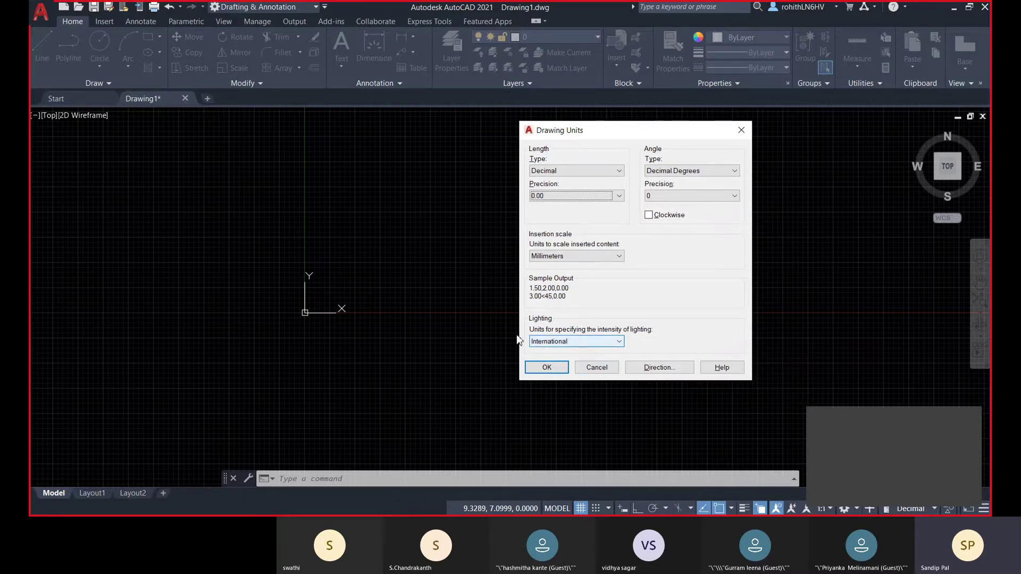
pyautogui.click(595, 345)
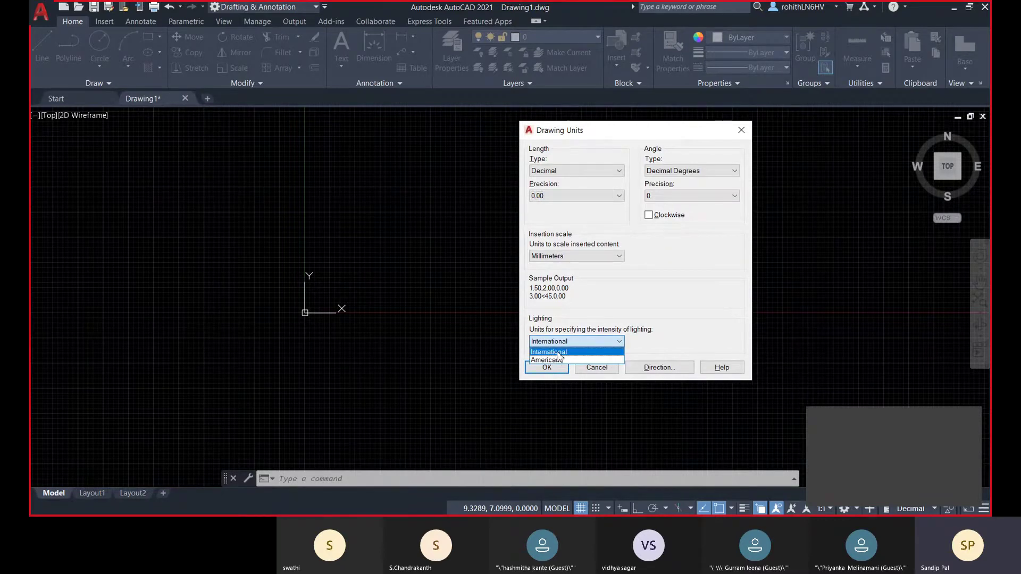
pyautogui.click(562, 353)
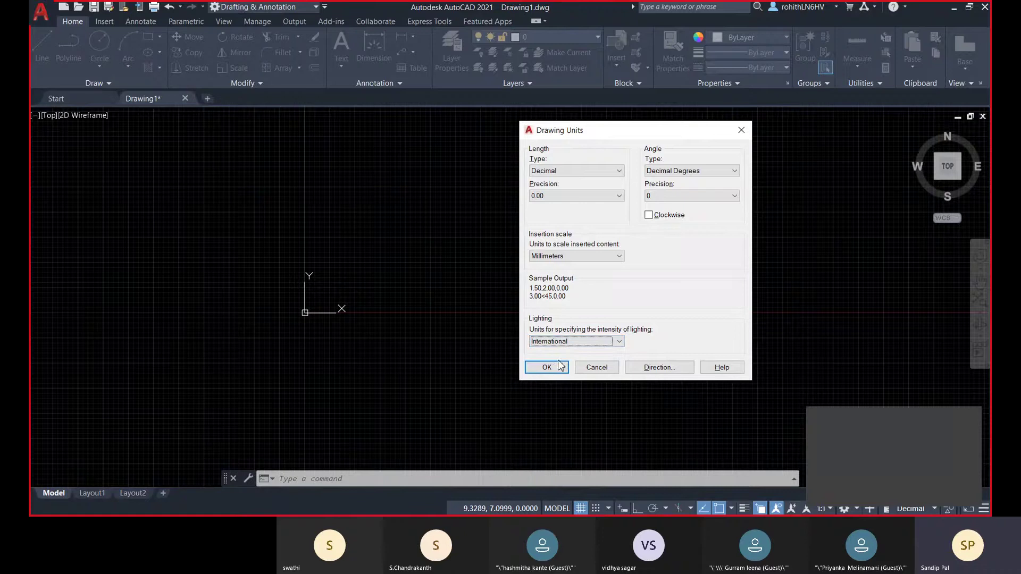
pyautogui.click(555, 369)
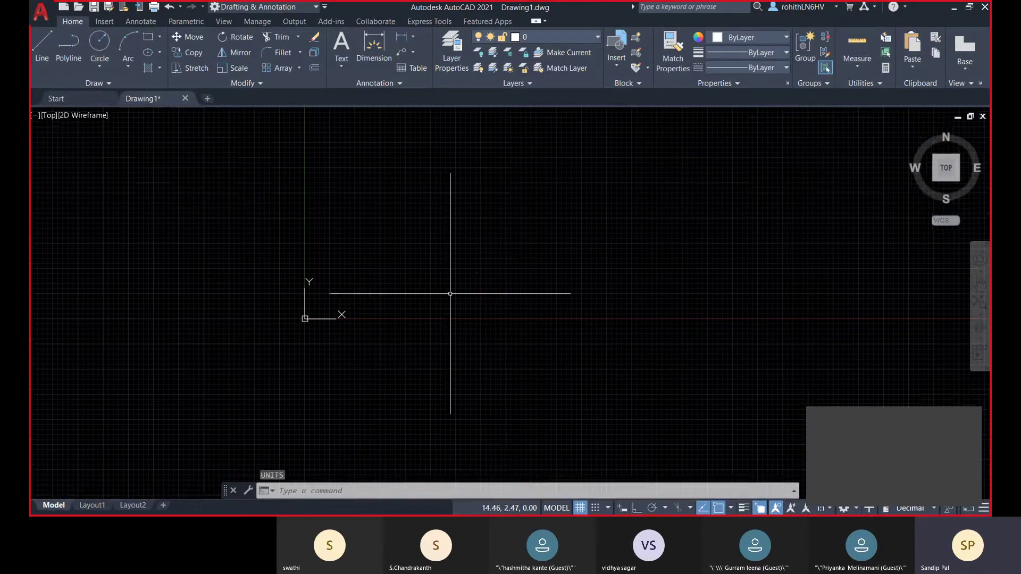
# - Pan the view and start the LINE command from the Home tab
pyautogui.moveTo(452, 292); pyautogui.dragTo(437, 321, button='middle')
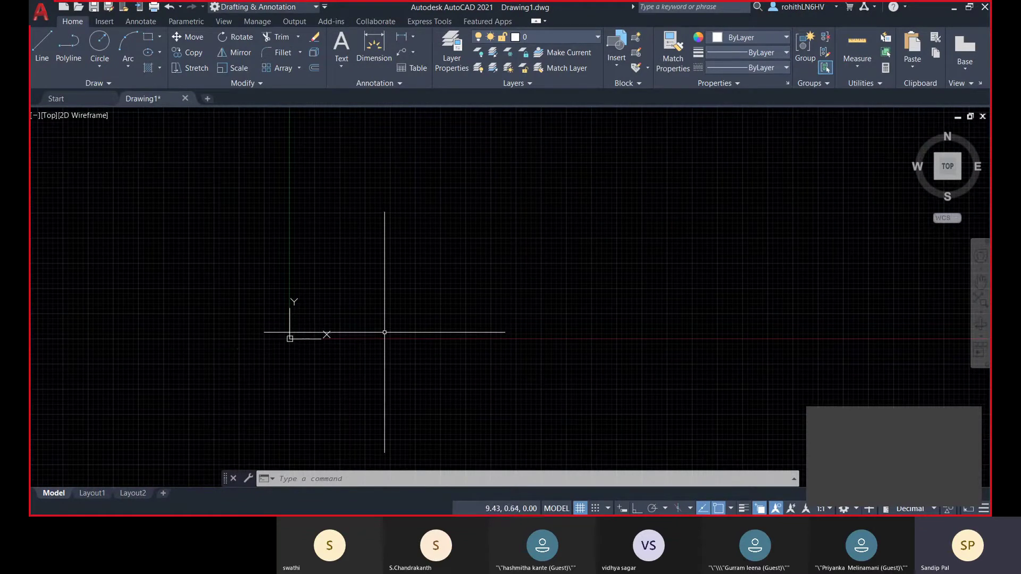
pyautogui.moveTo(384, 331); pyautogui.dragTo(386, 330, button='middle')
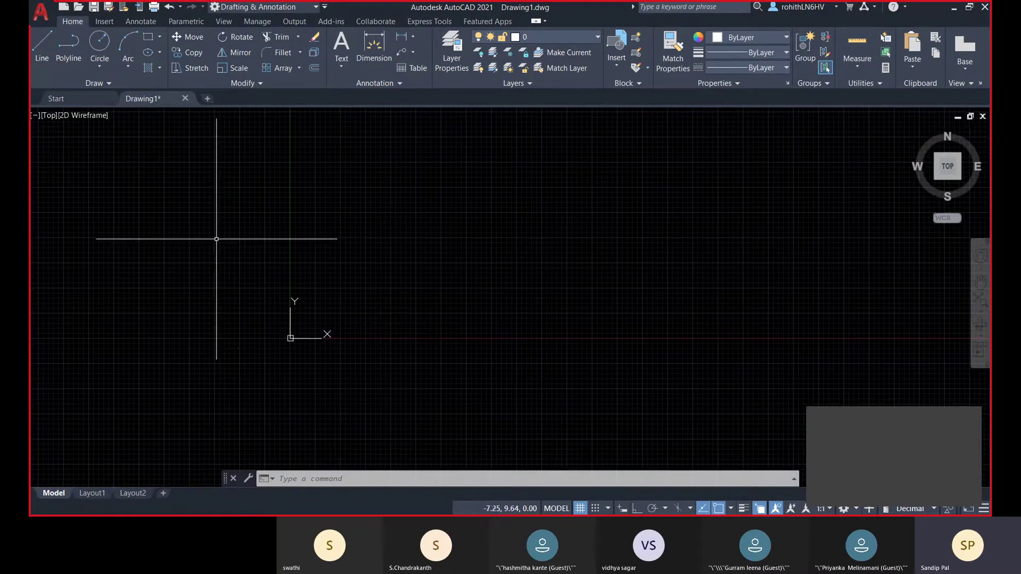
pyautogui.click(38, 49)
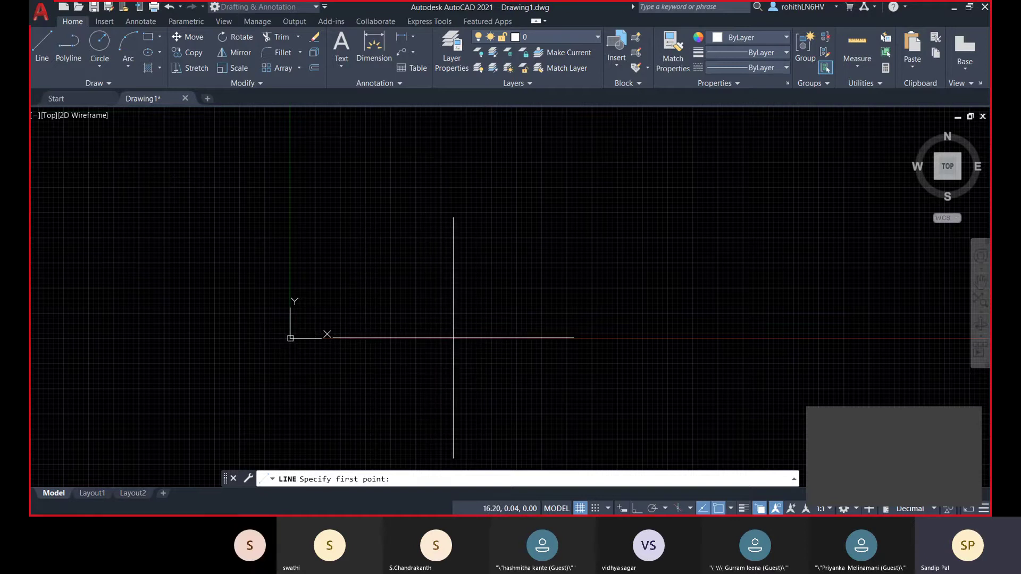
# - Draw a 30-unit segment at 90° from a point on the x-axis, then undo the last segment
pyautogui.click(453, 338)
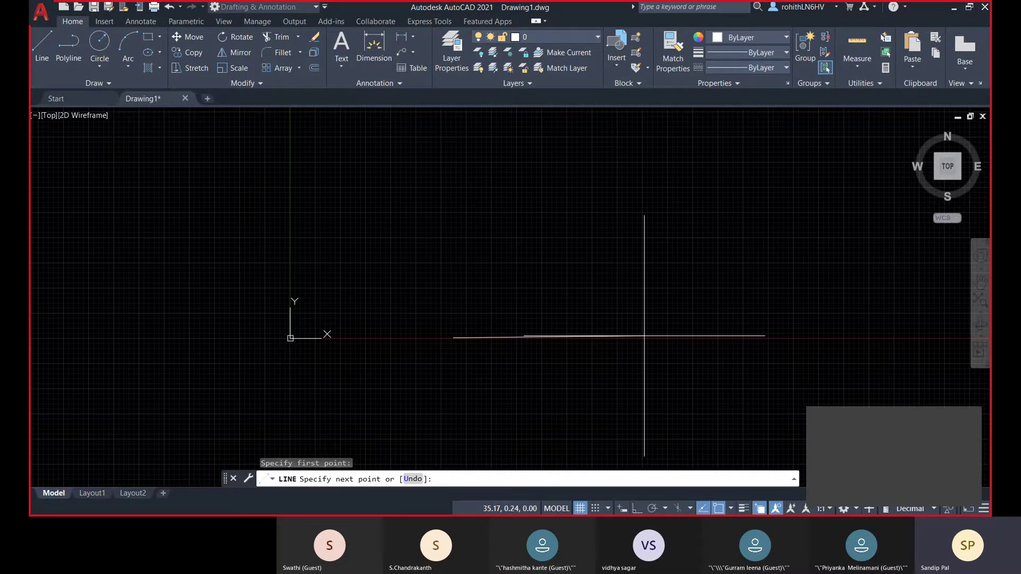
pyautogui.write('30<')
pyautogui.write('90')
pyautogui.press('Return')
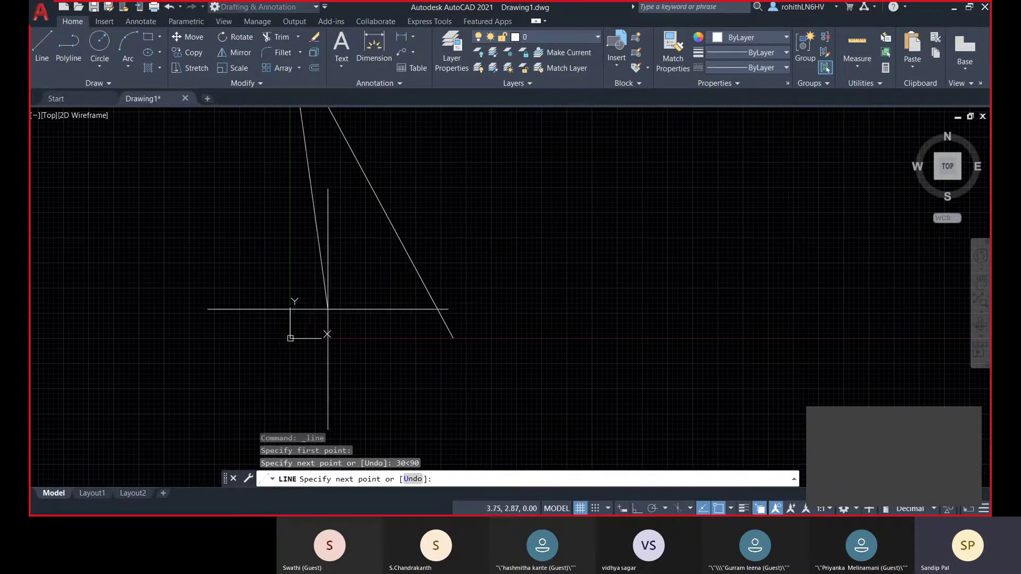
pyautogui.scroll(-2, 349, 351)
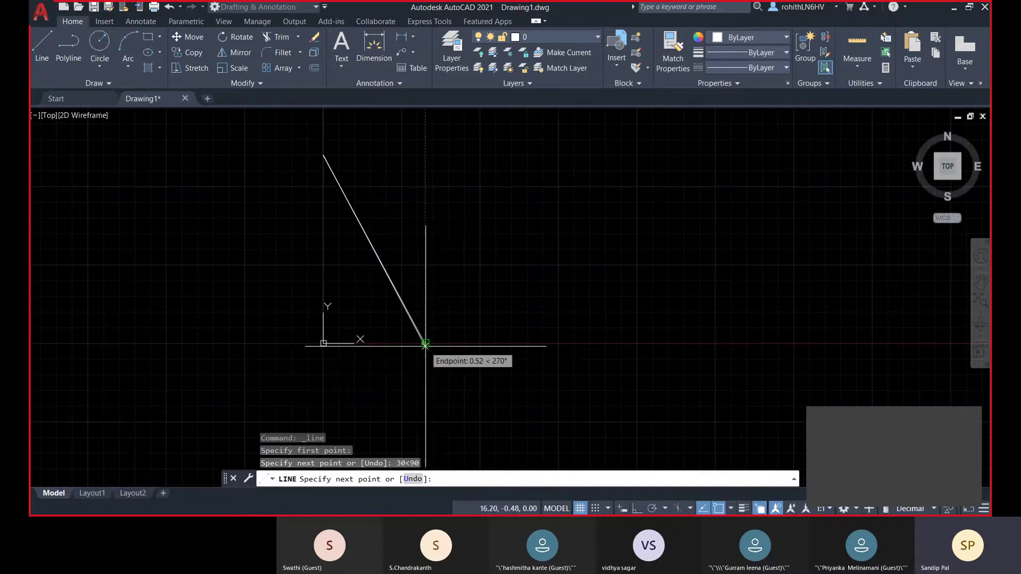
pyautogui.click(426, 343)
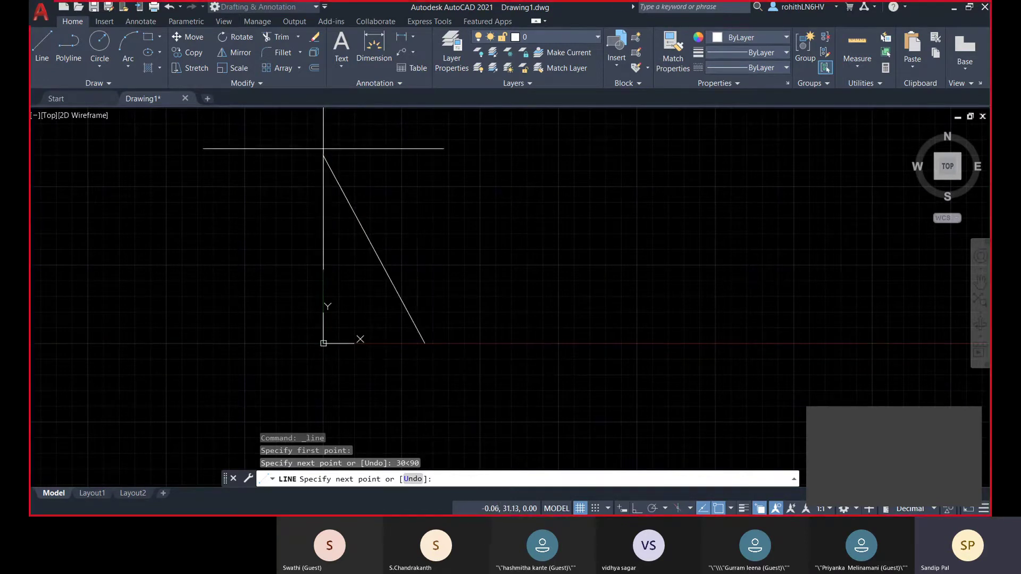
pyautogui.click(419, 480)
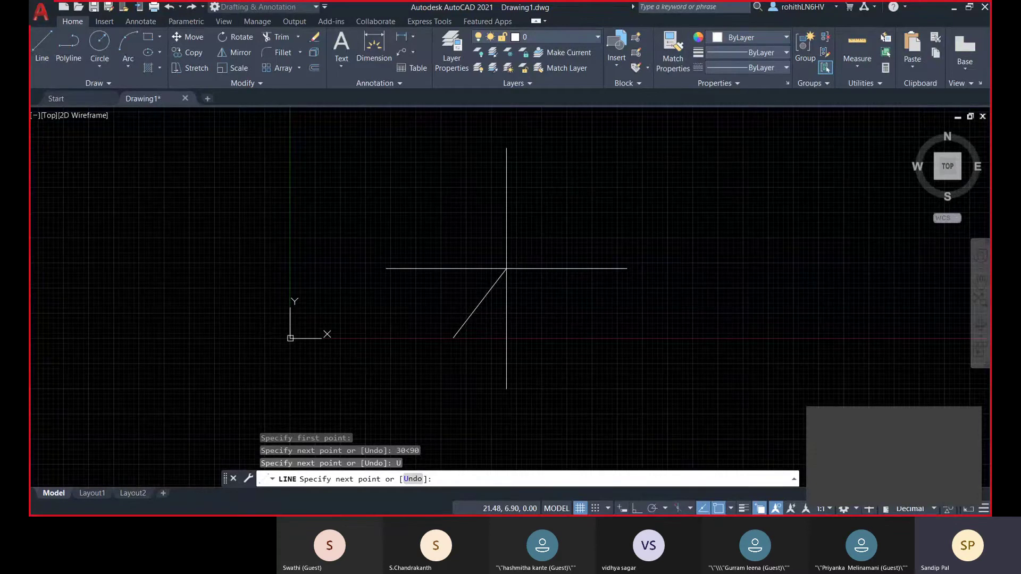
pyautogui.press('F8')
pyautogui.write('@')
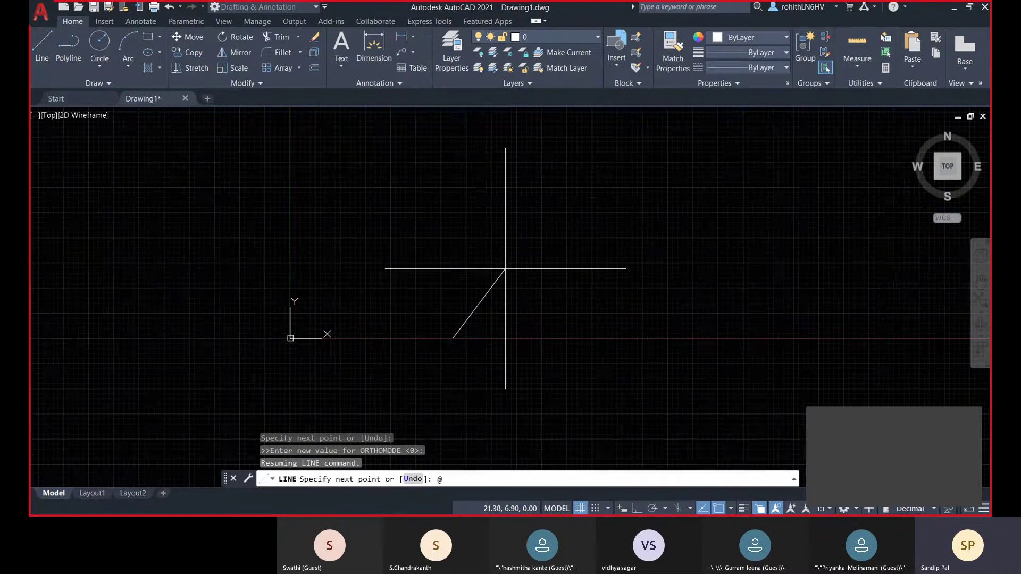
pyautogui.write('30<90')
pyautogui.press('Return')
pyautogui.scroll(-2, 504, 239)
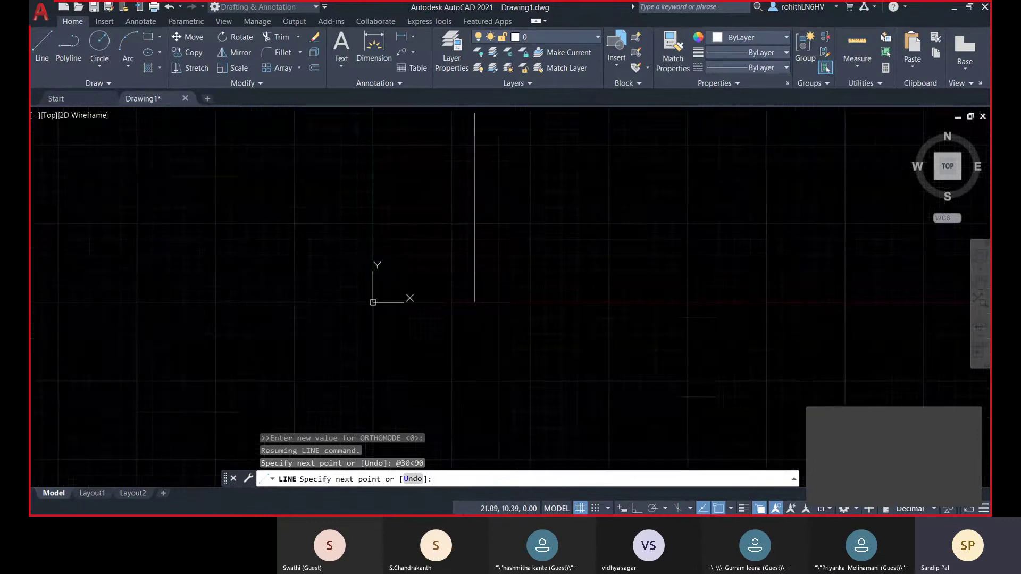
pyautogui.moveTo(507, 205); pyautogui.dragTo(507, 258, button='middle')
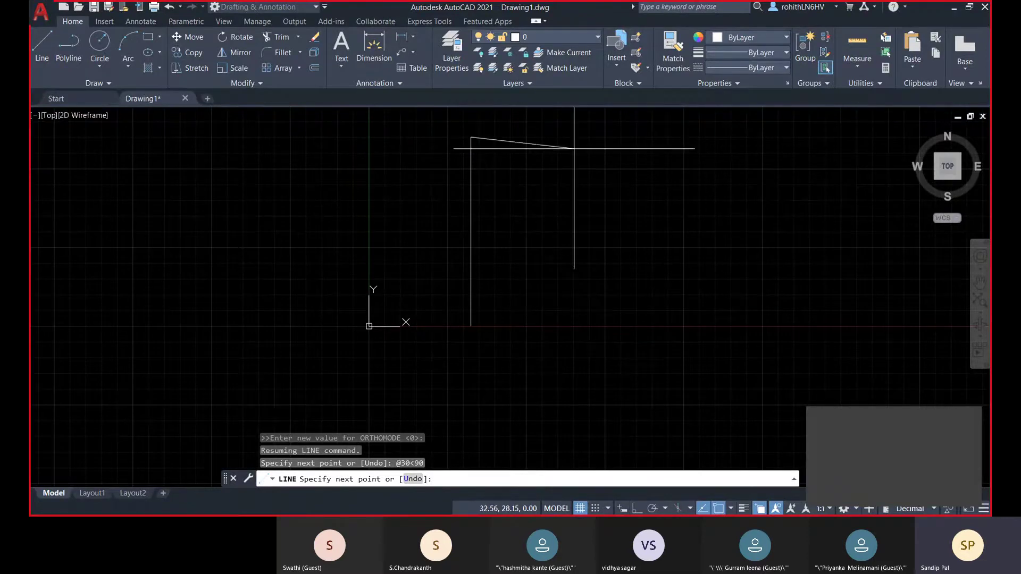
pyautogui.moveTo(482, 193); pyautogui.dragTo(472, 204, button='middle')
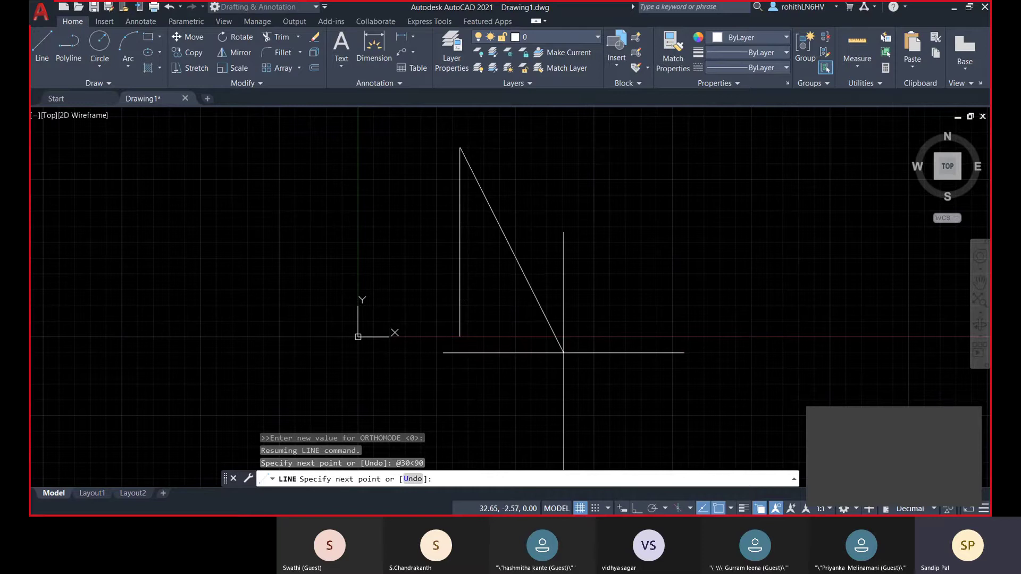
pyautogui.moveTo(582, 245); pyautogui.dragTo(569, 255, button='middle')
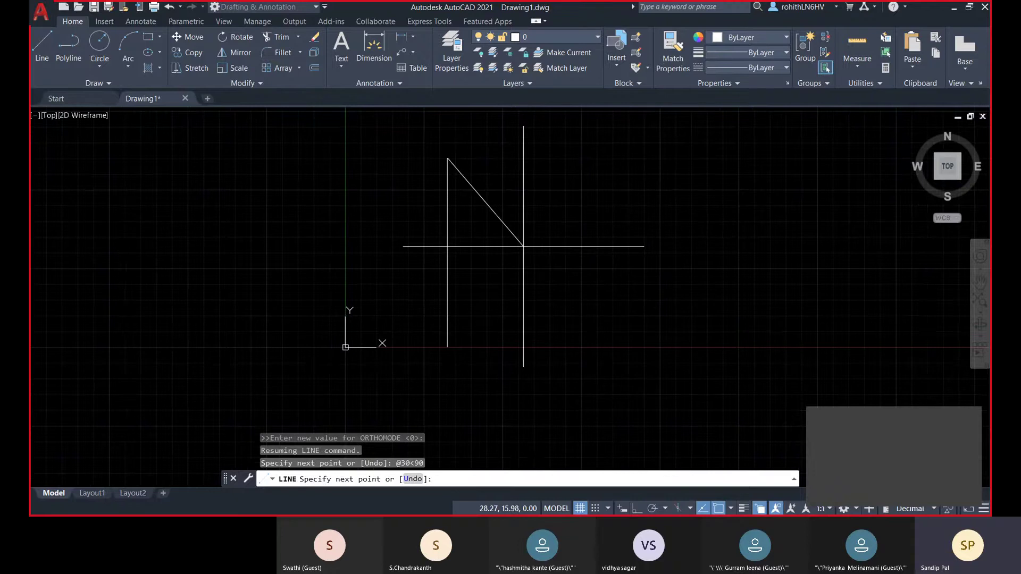
# - Cancel the unfinished line and begin a fresh LINE command
pyautogui.press('Escape')
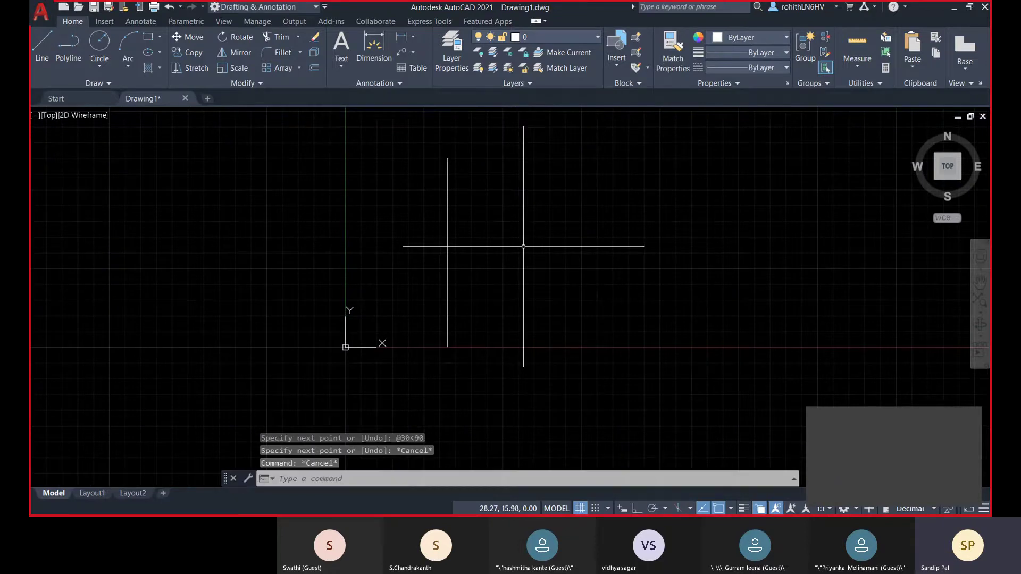
pyautogui.moveTo(524, 246); pyautogui.dragTo(532, 252, button='middle')
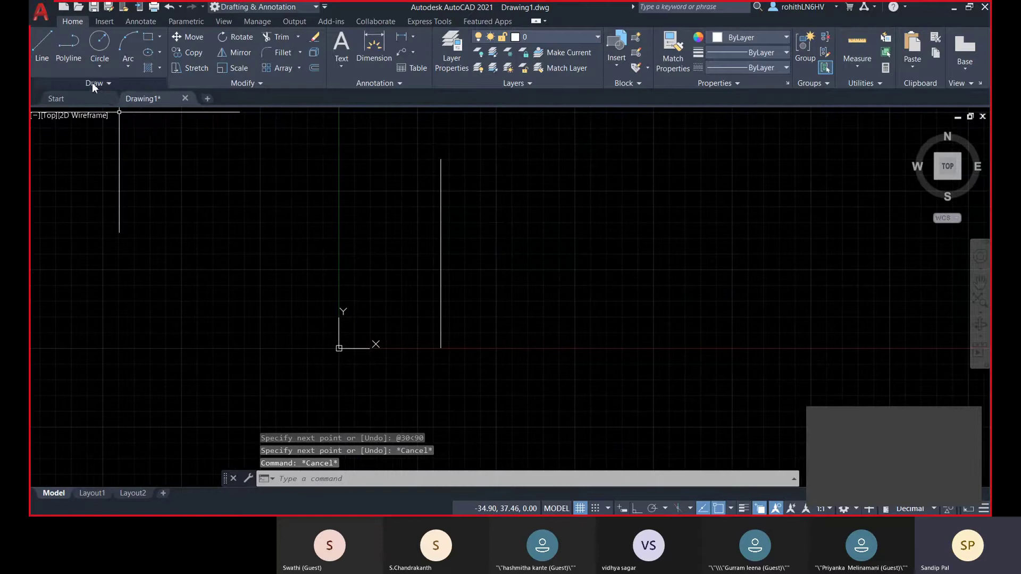
pyautogui.click(42, 48)
pyautogui.click(624, 508)
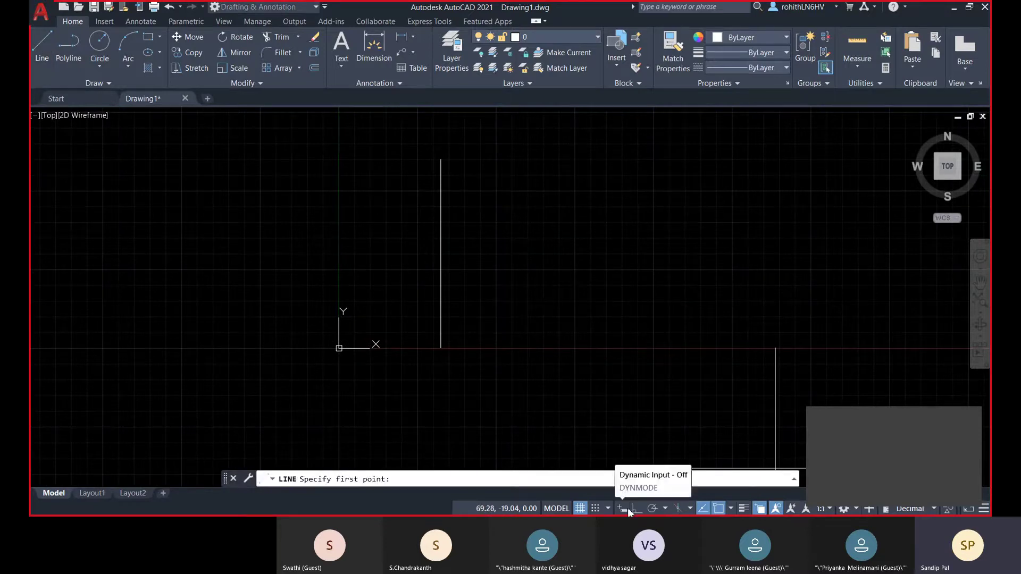
pyautogui.moveTo(556, 328); pyautogui.dragTo(522, 355, button='middle')
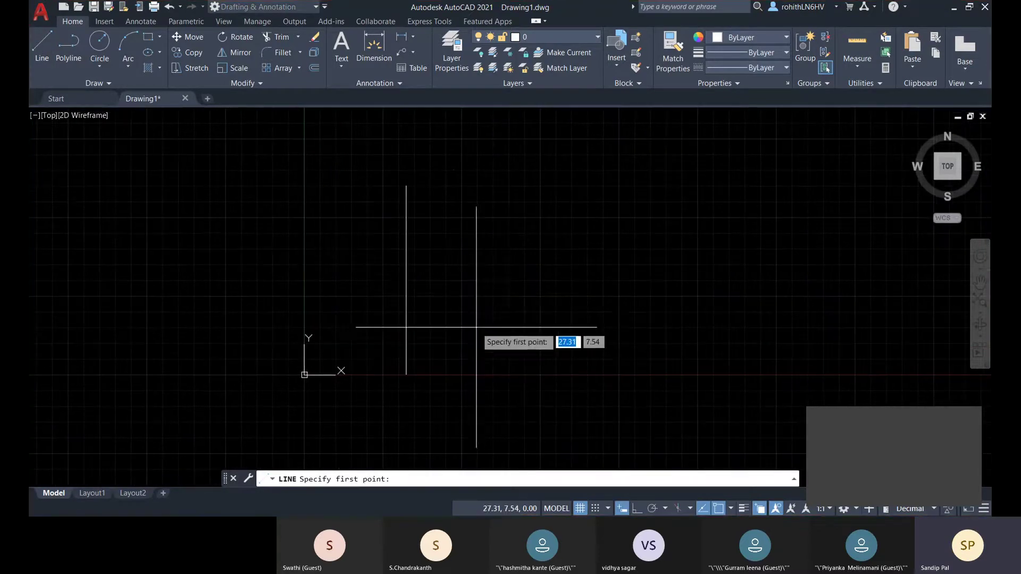
pyautogui.moveTo(523, 302); pyautogui.dragTo(517, 304, button='middle')
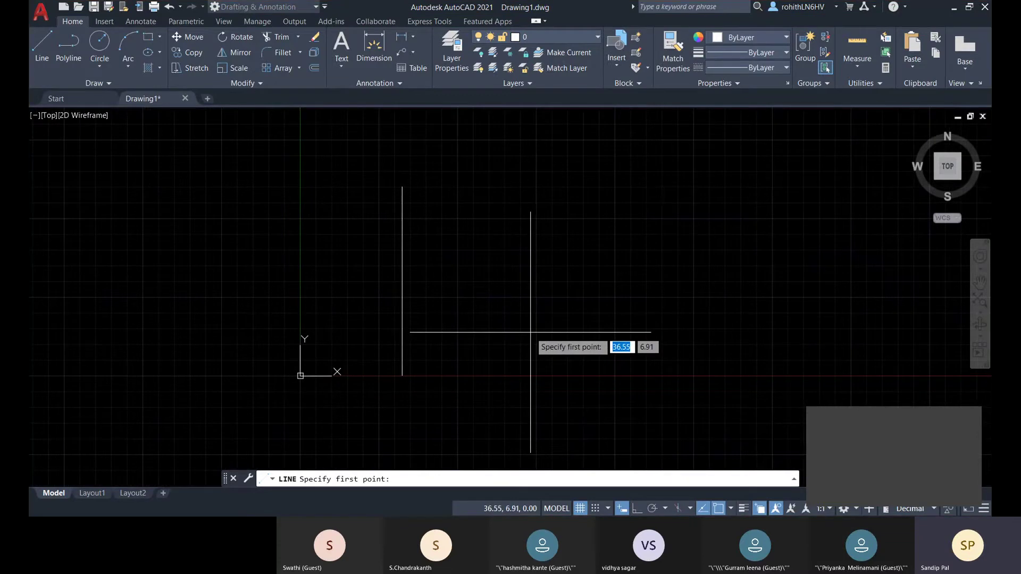
pyautogui.click(403, 187)
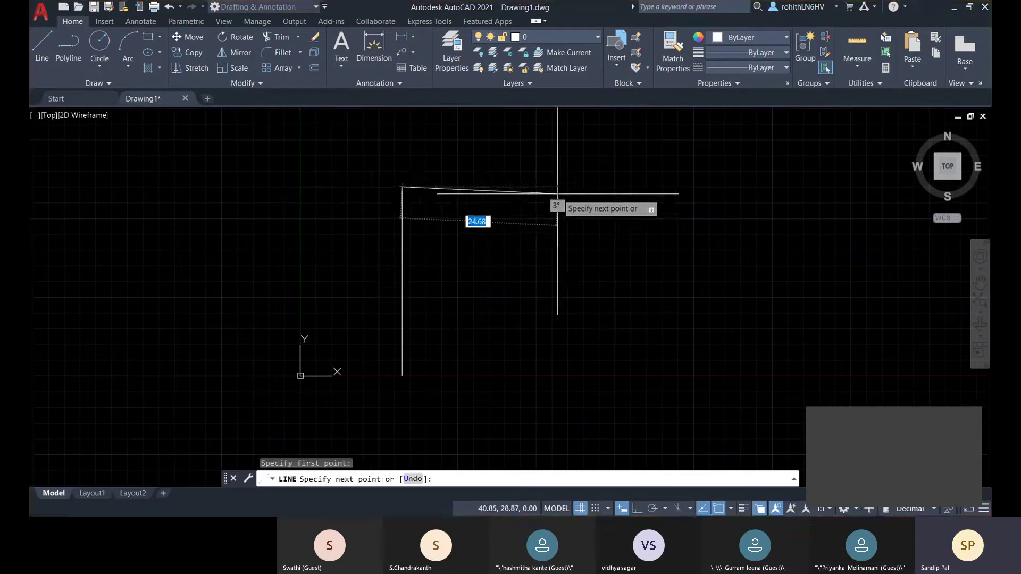
pyautogui.moveTo(556, 193); pyautogui.dragTo(469, 218, button='middle')
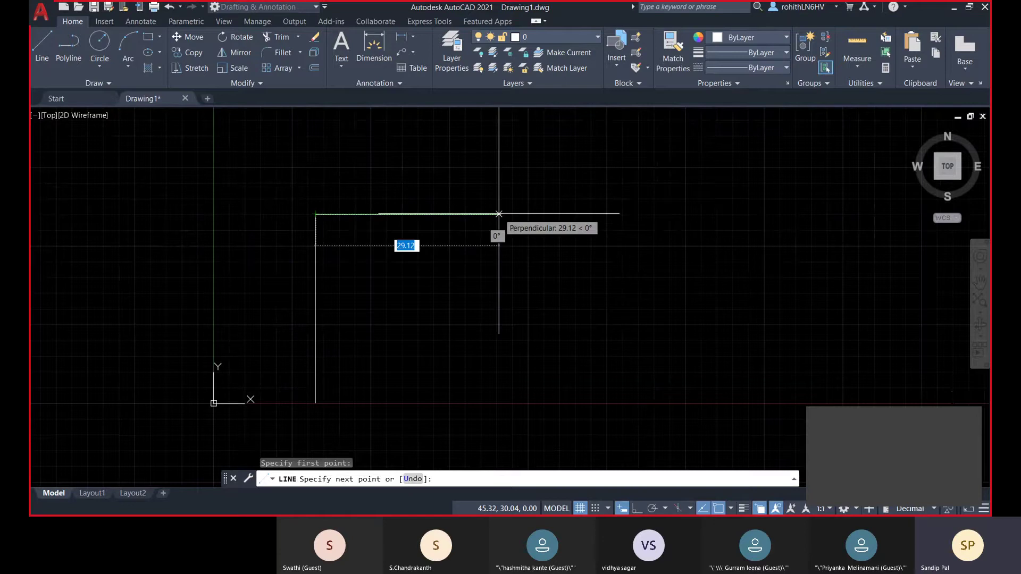
pyautogui.write('30')
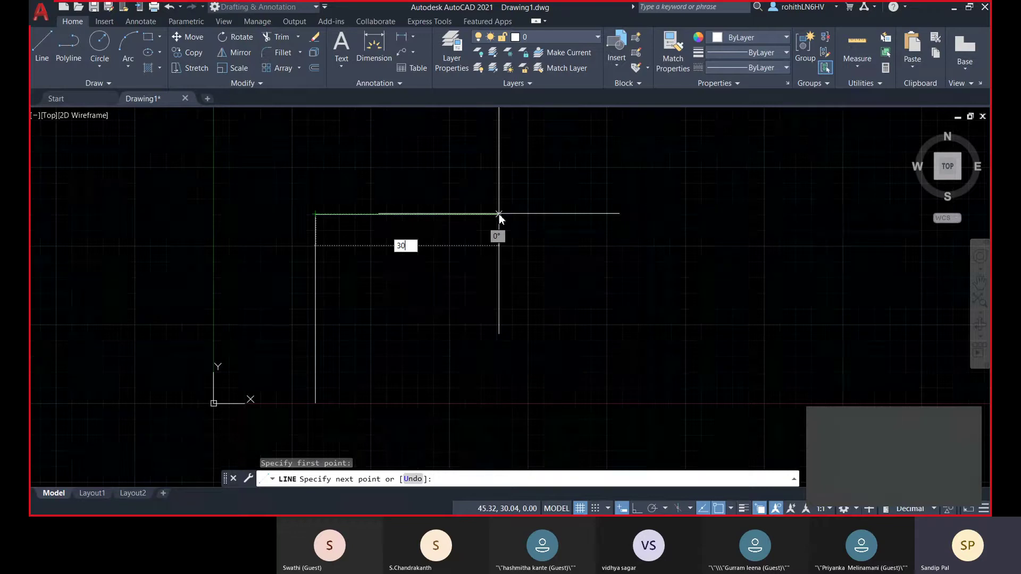
pyautogui.press('Return')
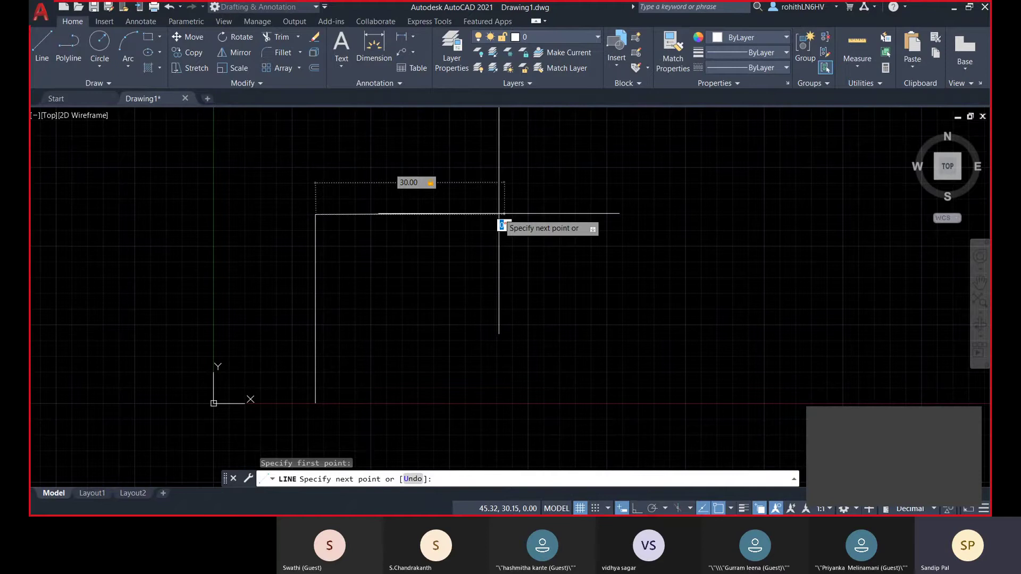
pyautogui.write('90')
pyautogui.press('Return')
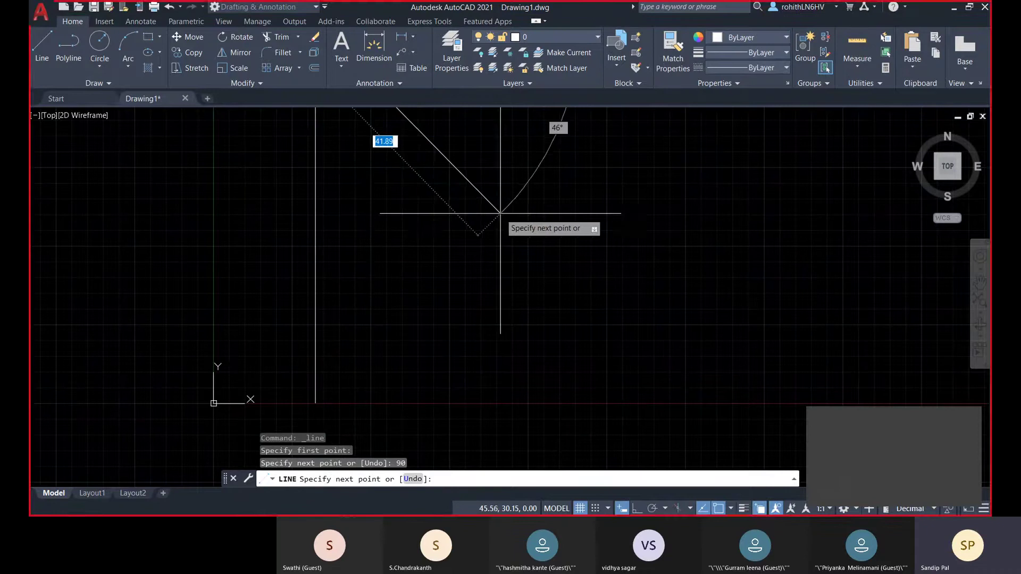
pyautogui.scroll(-1, 539, 197)
pyautogui.scroll(-1, 500, 250)
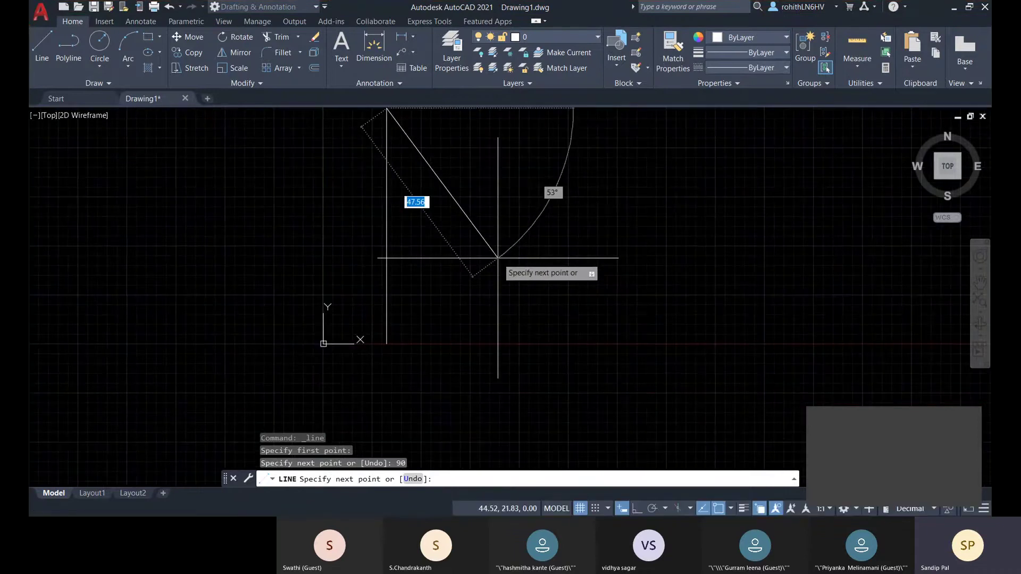
pyautogui.moveTo(498, 258); pyautogui.dragTo(485, 287, button='middle')
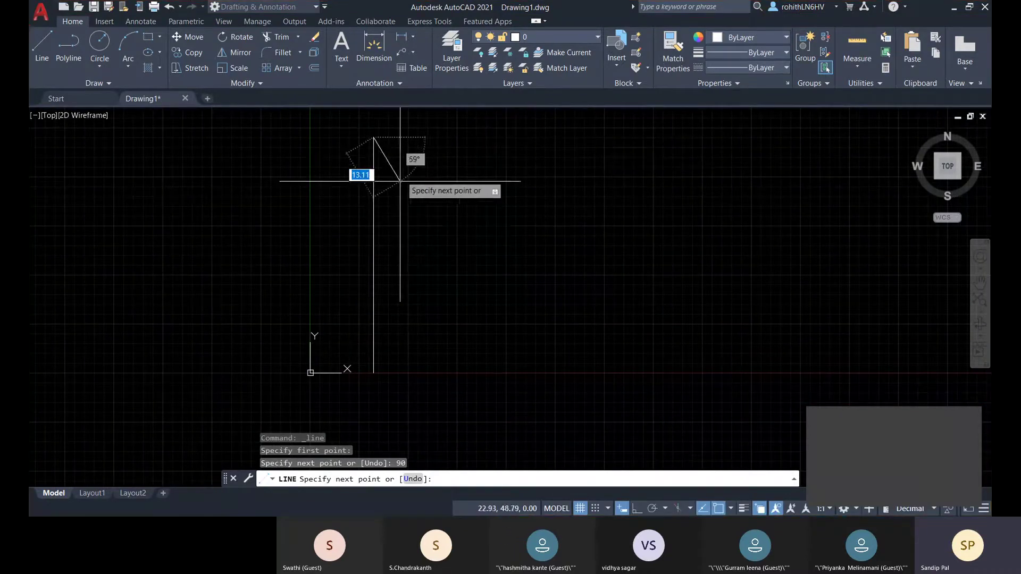
pyautogui.click(413, 479)
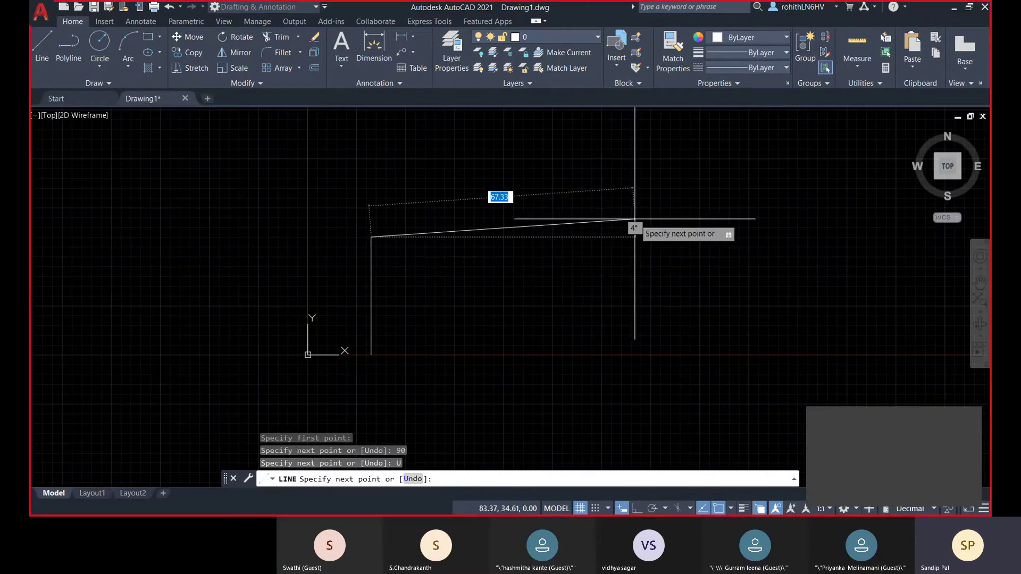
pyautogui.write('3')
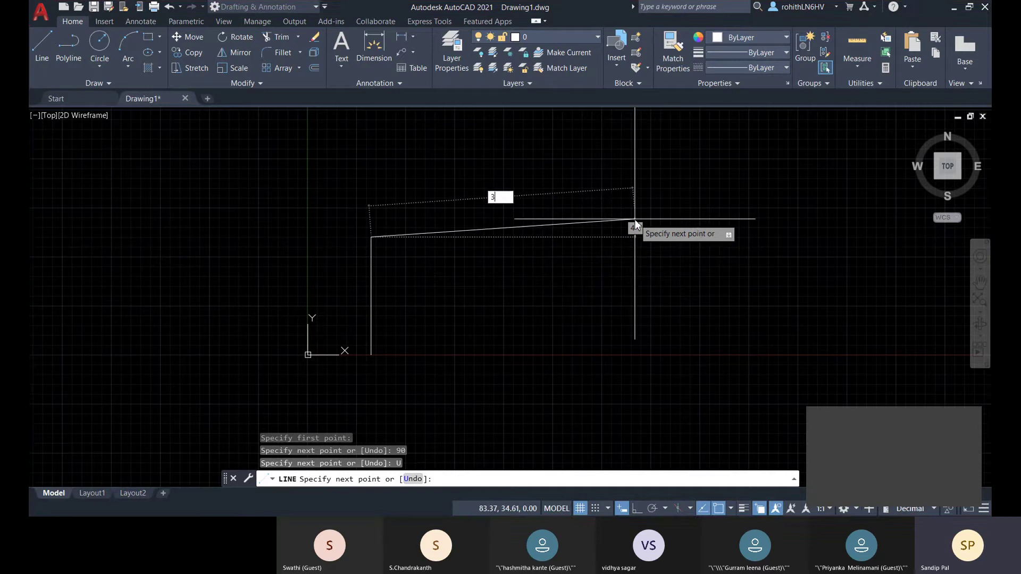
pyautogui.write('0')
pyautogui.press('Tab')
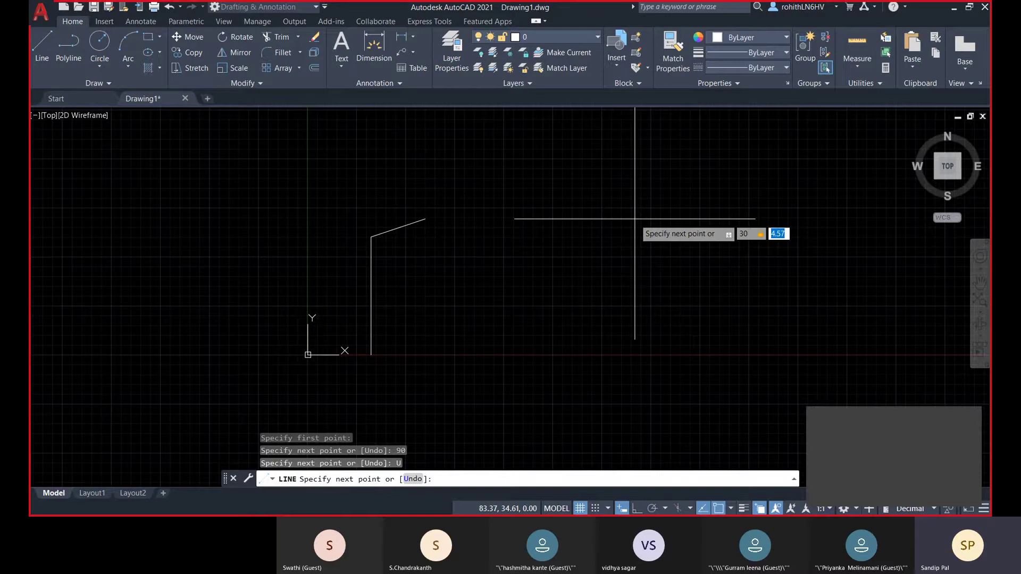
# - Cancel the line, window-select the vertical line and delete it
pyautogui.press('Escape')
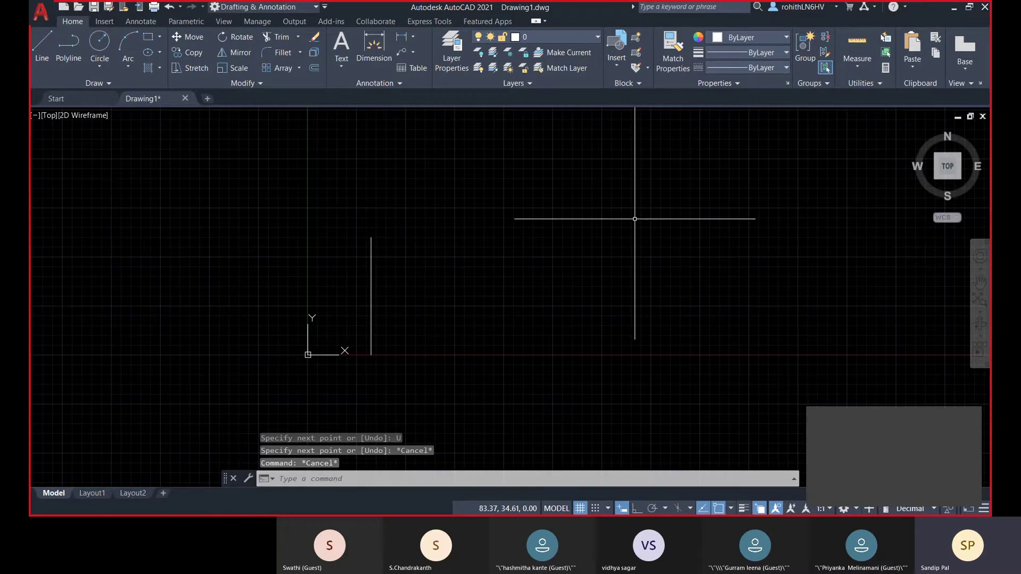
pyautogui.click(324, 221)
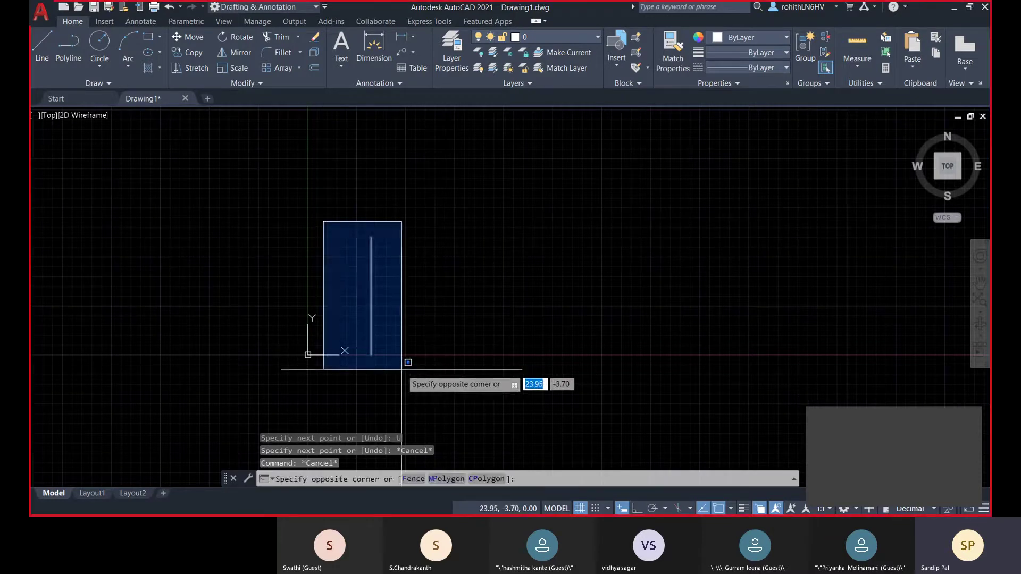
pyautogui.click(405, 357)
pyautogui.press('Delete')
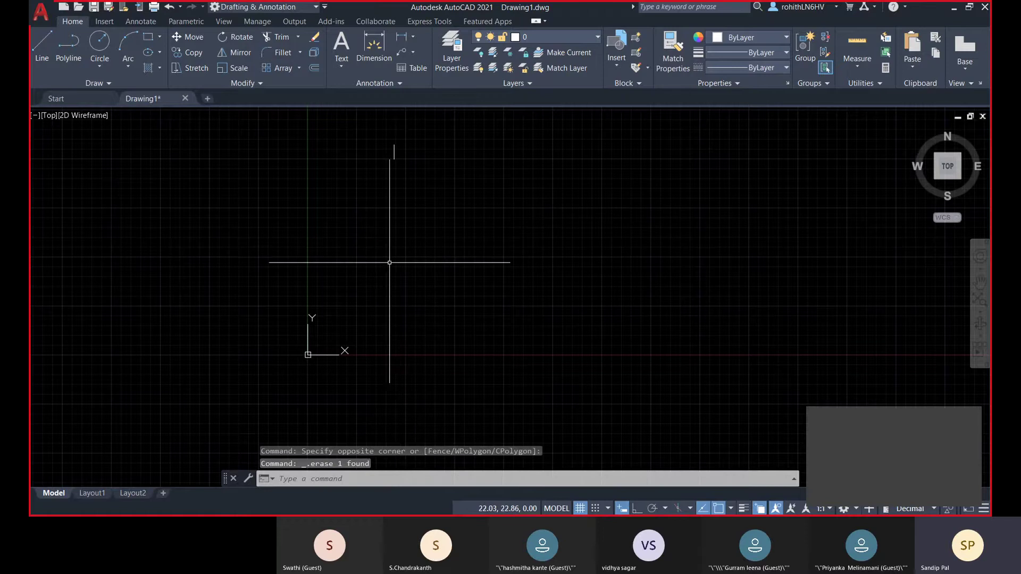
pyautogui.moveTo(376, 319); pyautogui.dragTo(381, 291, button='middle')
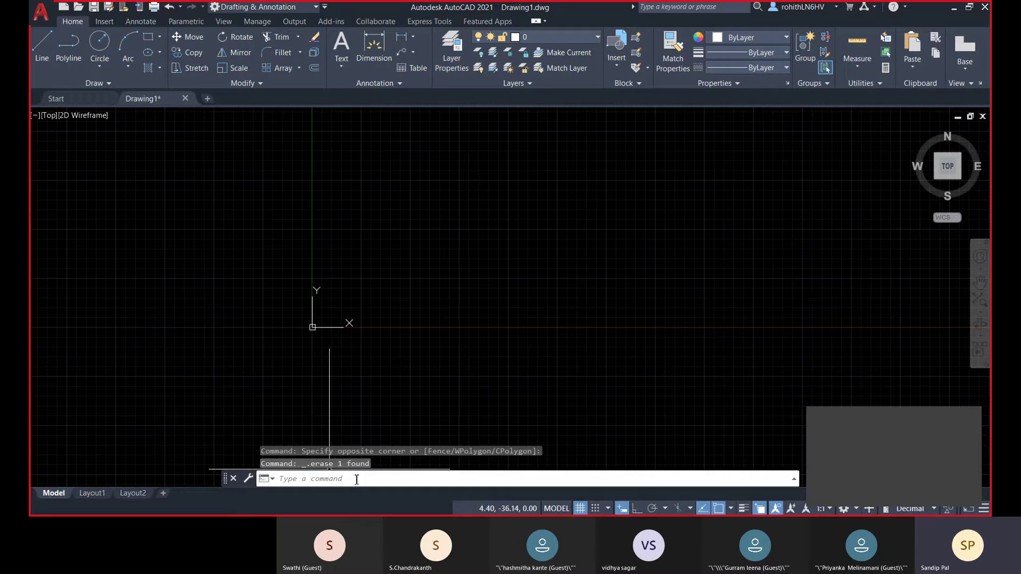
# - Choose Options from the drawing area's right-click menu to reach the Selection settings
pyautogui.rightClick(424, 165)
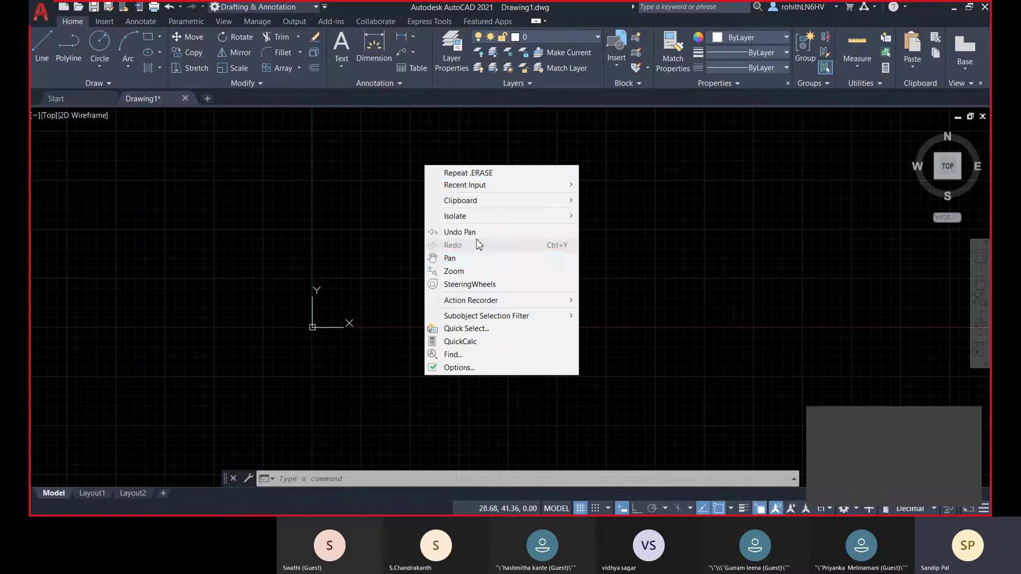
pyautogui.moveTo(483, 306)
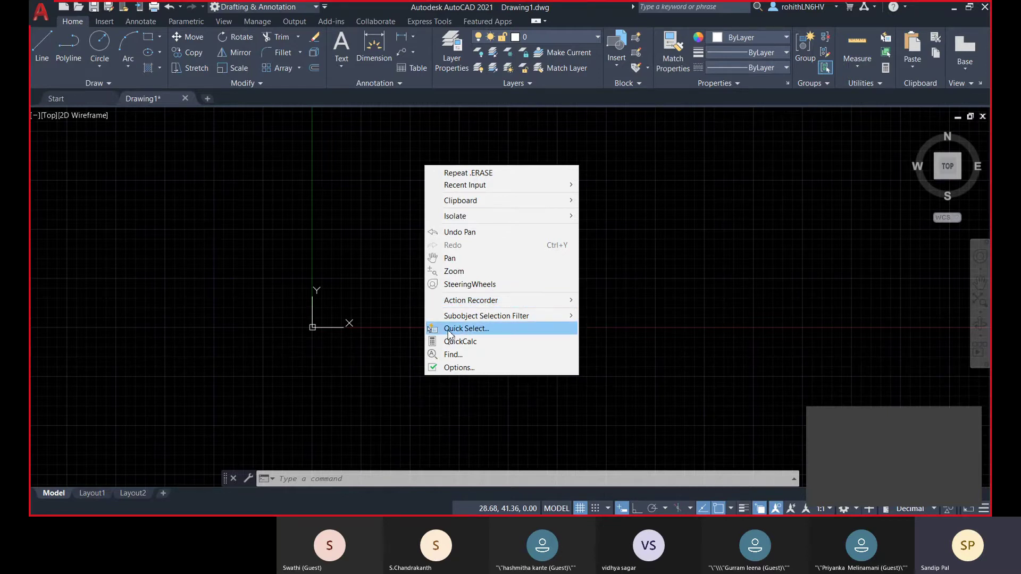
pyautogui.click(470, 369)
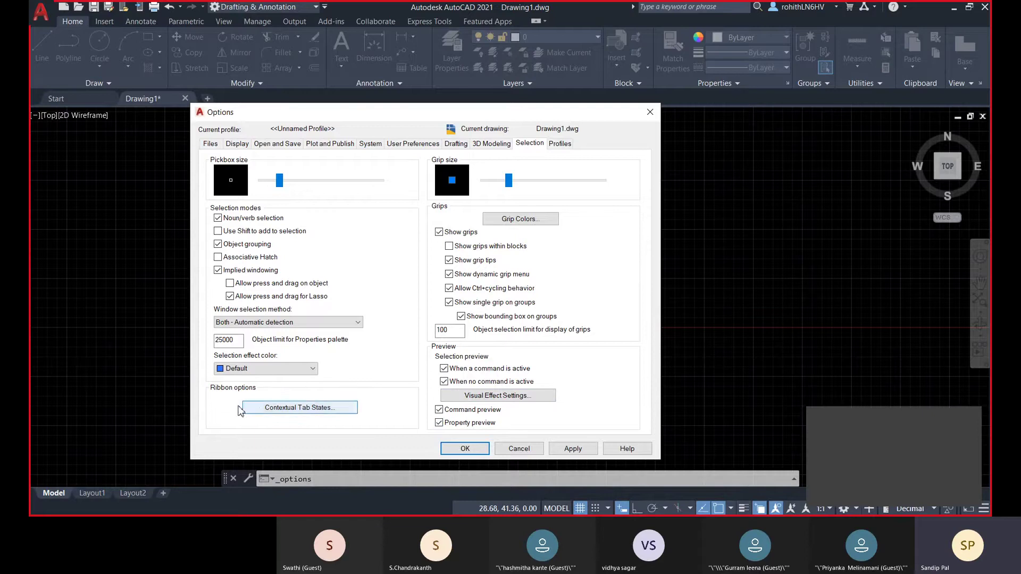
# - Check the contextual tab states and keep window selection at Both - Automatic detection
pyautogui.click(262, 413)
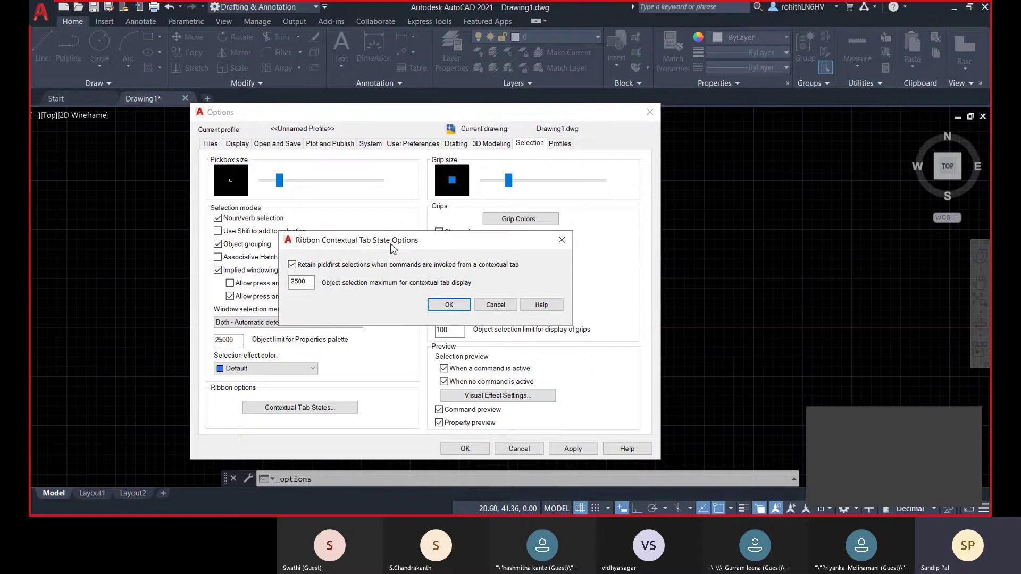
pyautogui.click(437, 304)
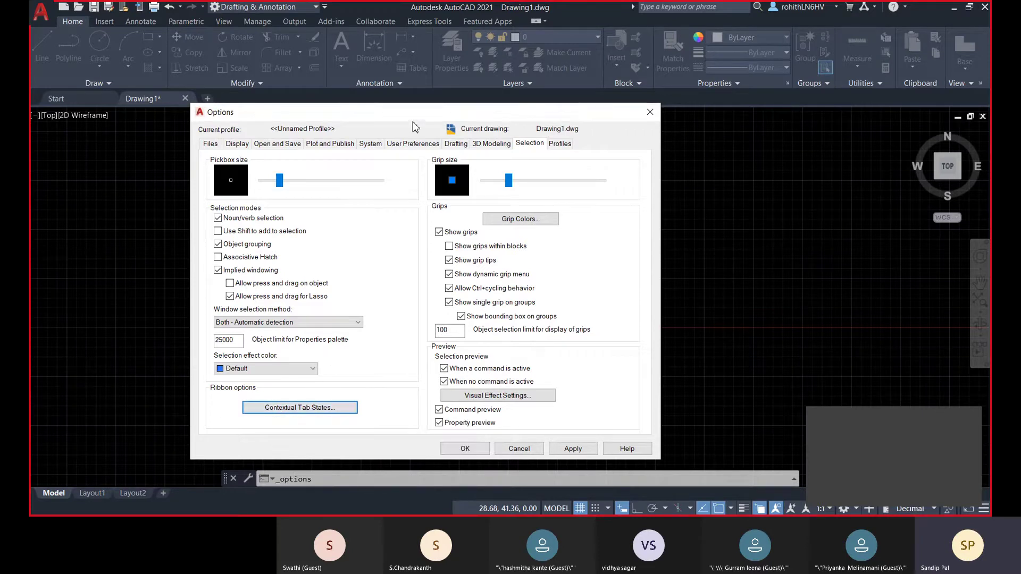
pyautogui.moveTo(417, 120); pyautogui.dragTo(464, 117)
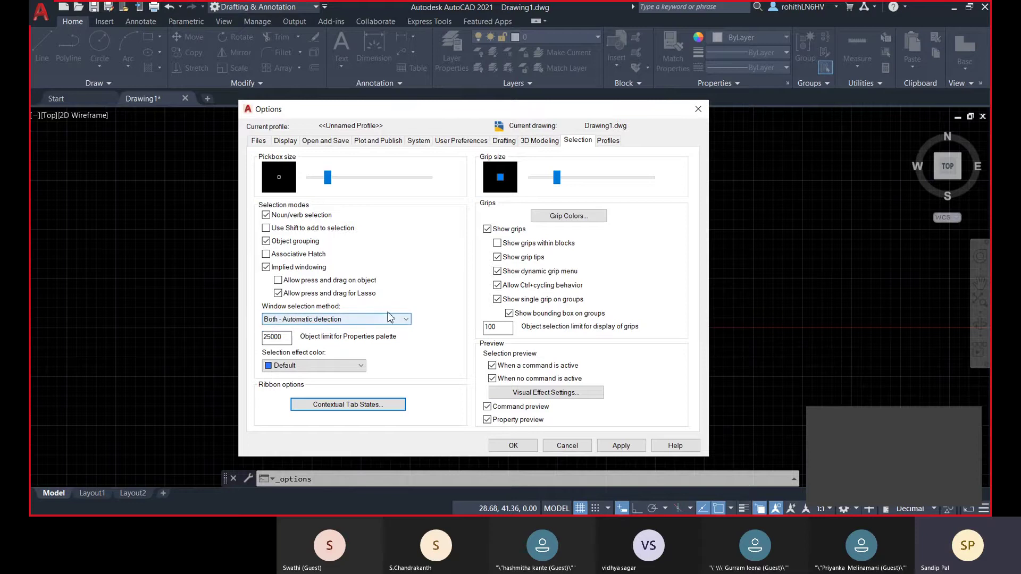
pyautogui.click(338, 321)
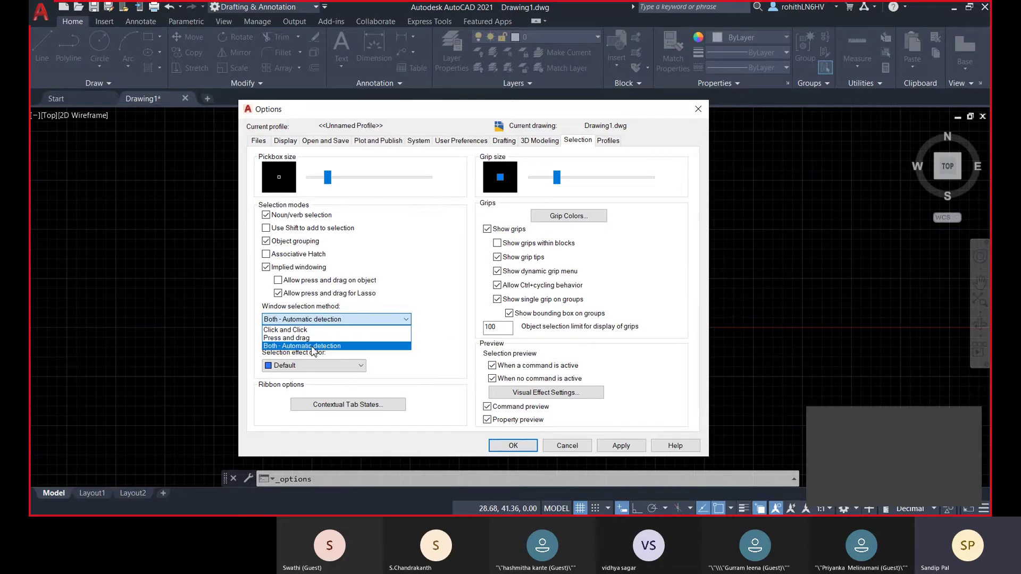
pyautogui.click(335, 351)
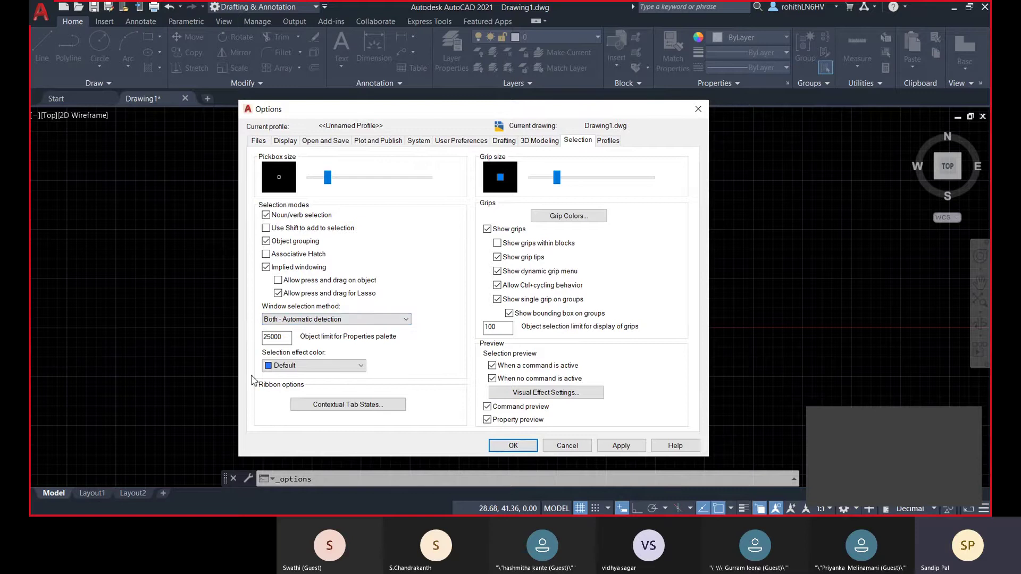
# - Leave the selection effect colour at Default and switch to the 3D Modeling settings
pyautogui.click(335, 367)
pyautogui.click(336, 368)
pyautogui.click(305, 367)
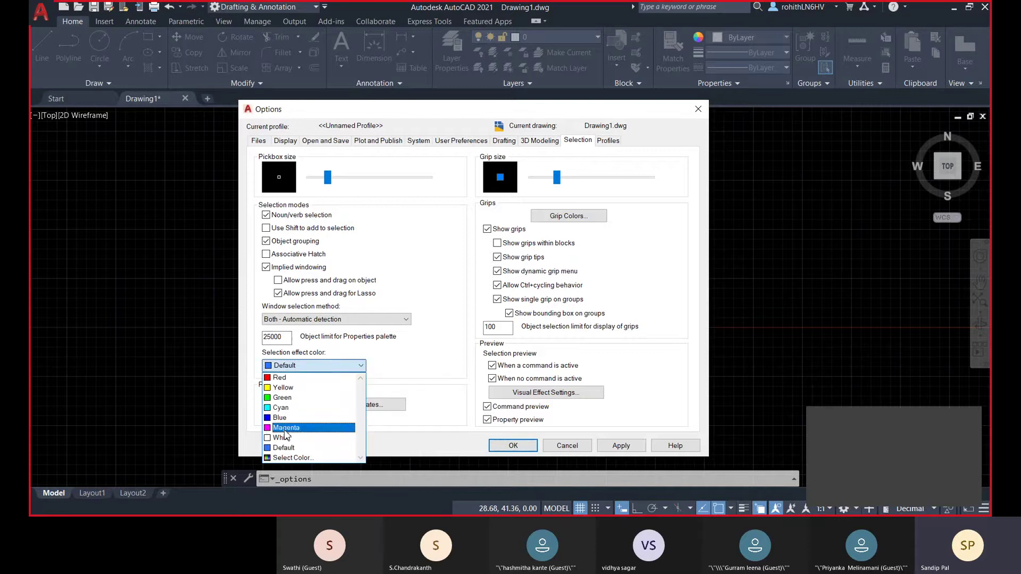
pyautogui.click(250, 373)
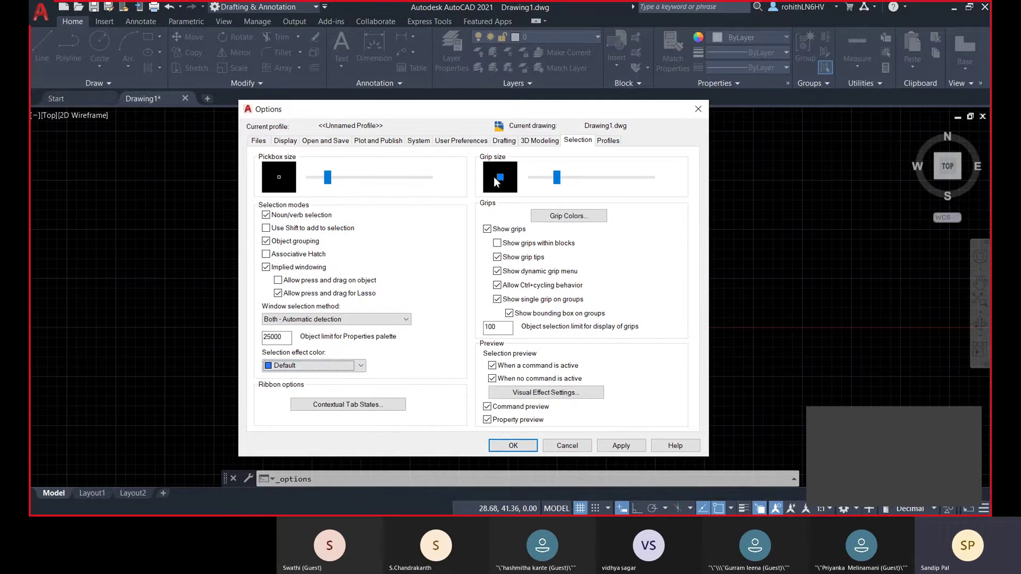
pyautogui.click(548, 142)
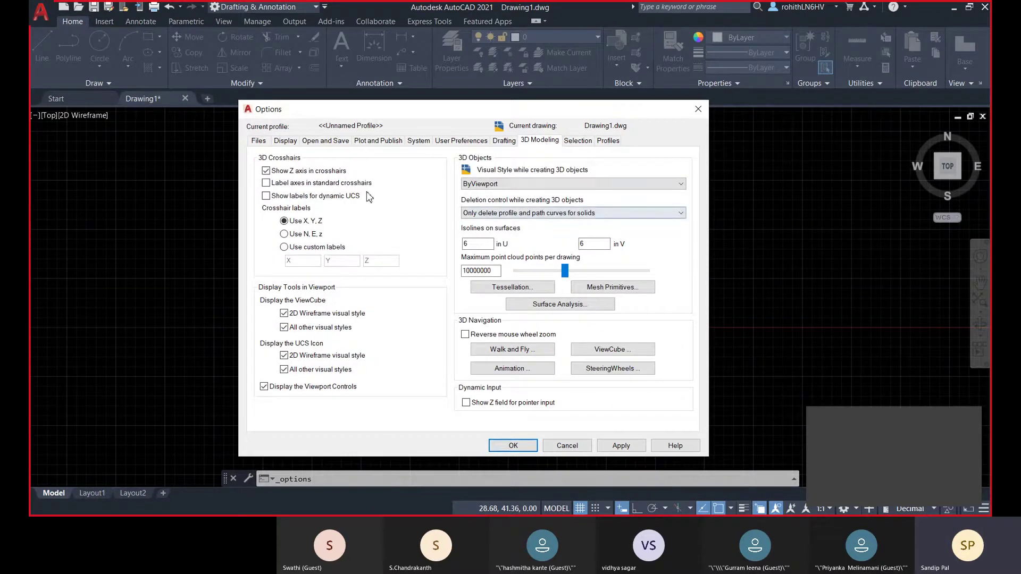
# - Browse the Drafting, User Preferences, System, Plot and Publish, Open and Save tabs, ending on Display
pyautogui.click(504, 142)
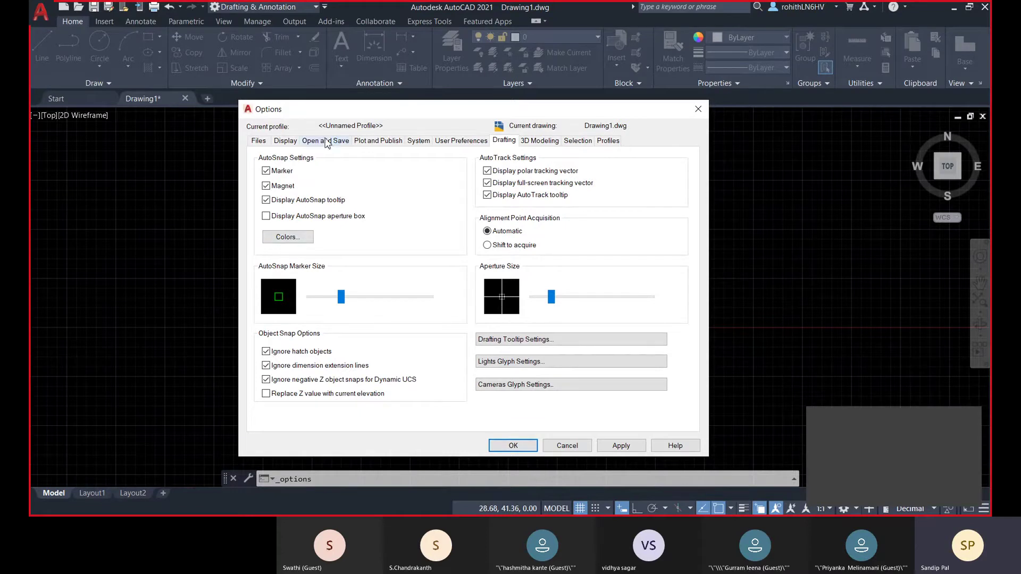
pyautogui.click(455, 142)
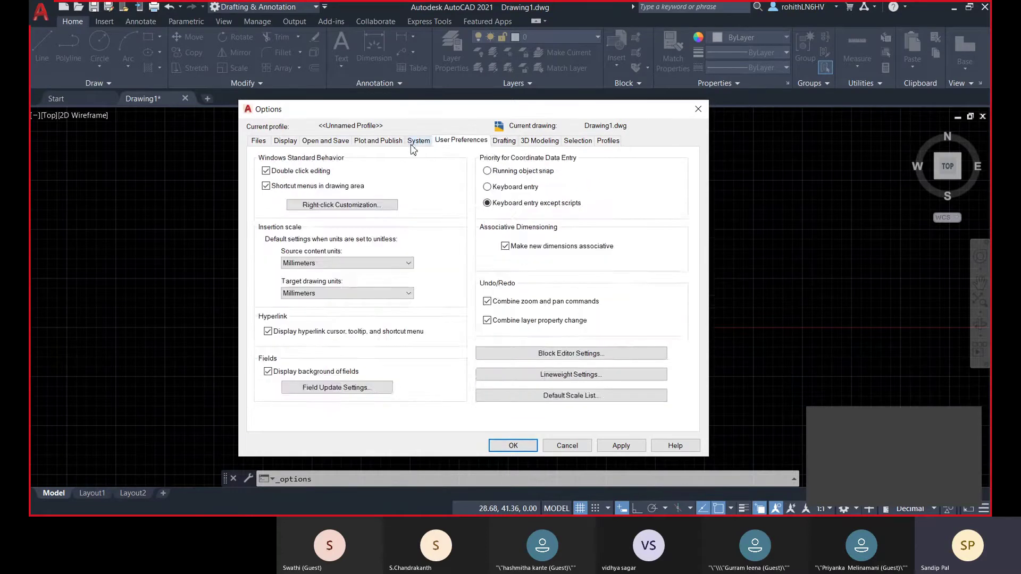
pyautogui.click(414, 143)
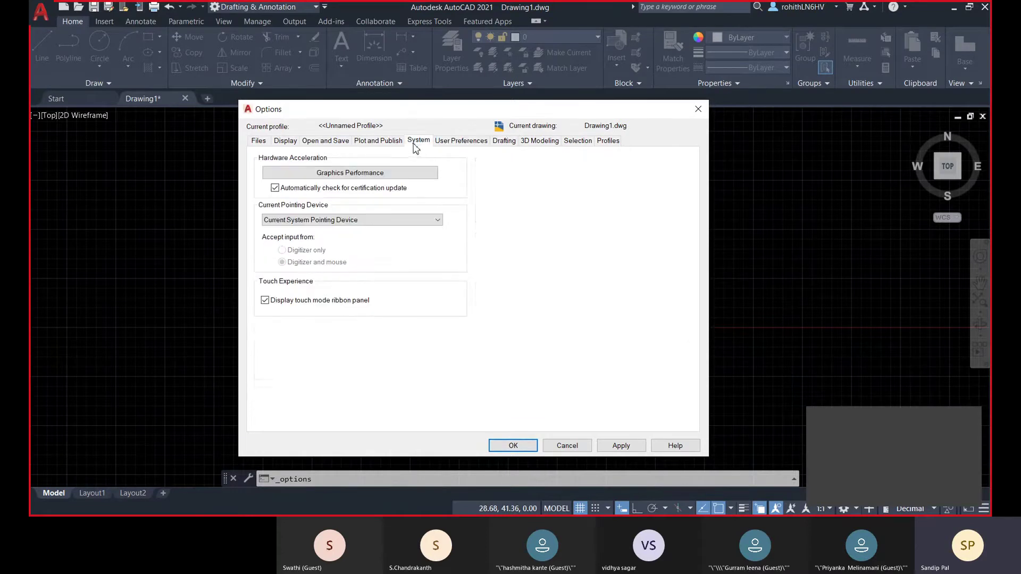
pyautogui.click(383, 143)
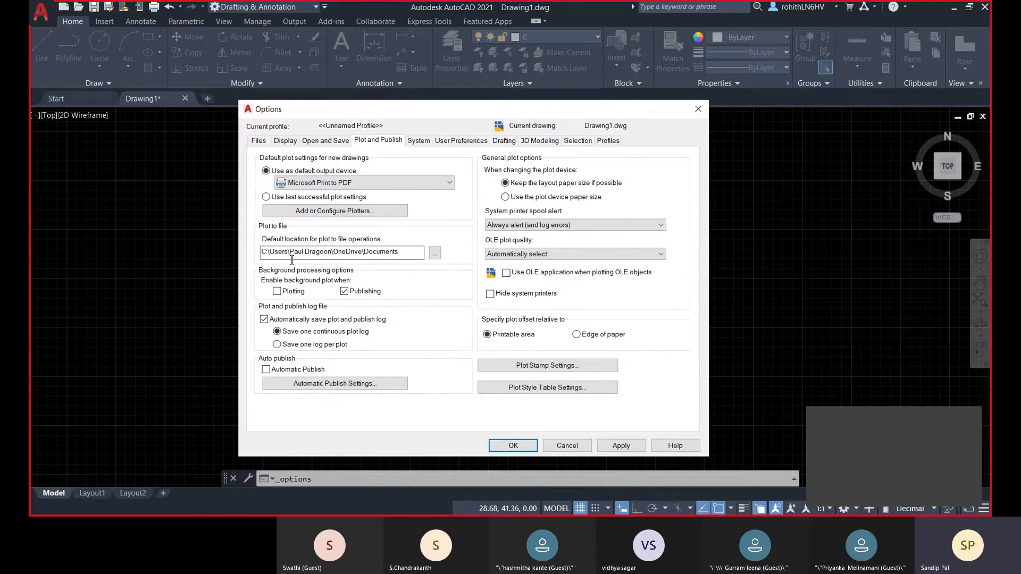
pyautogui.click(324, 142)
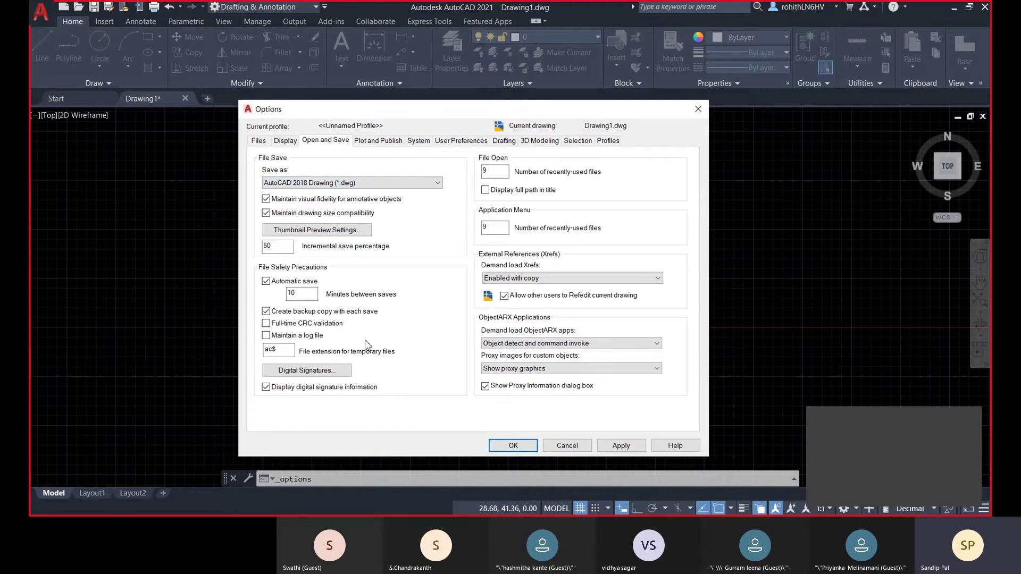
pyautogui.click(284, 142)
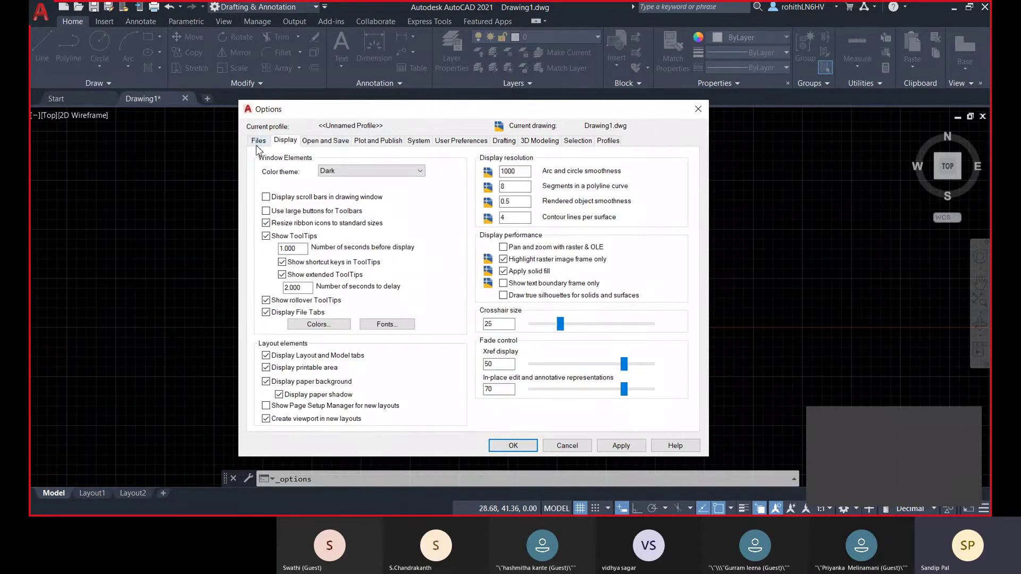
pyautogui.click(322, 325)
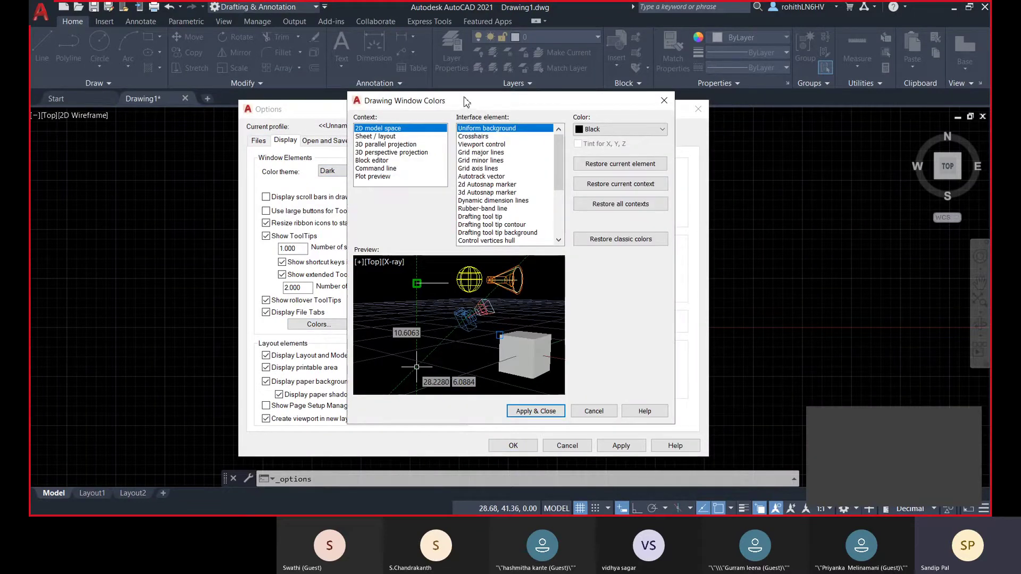
pyautogui.moveTo(466, 101); pyautogui.dragTo(506, 108)
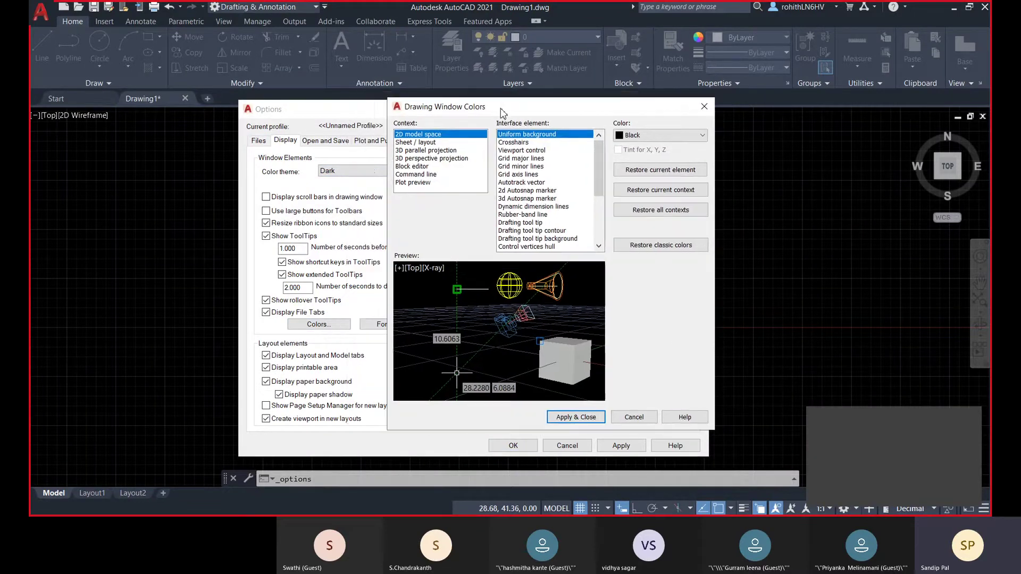
pyautogui.click(514, 143)
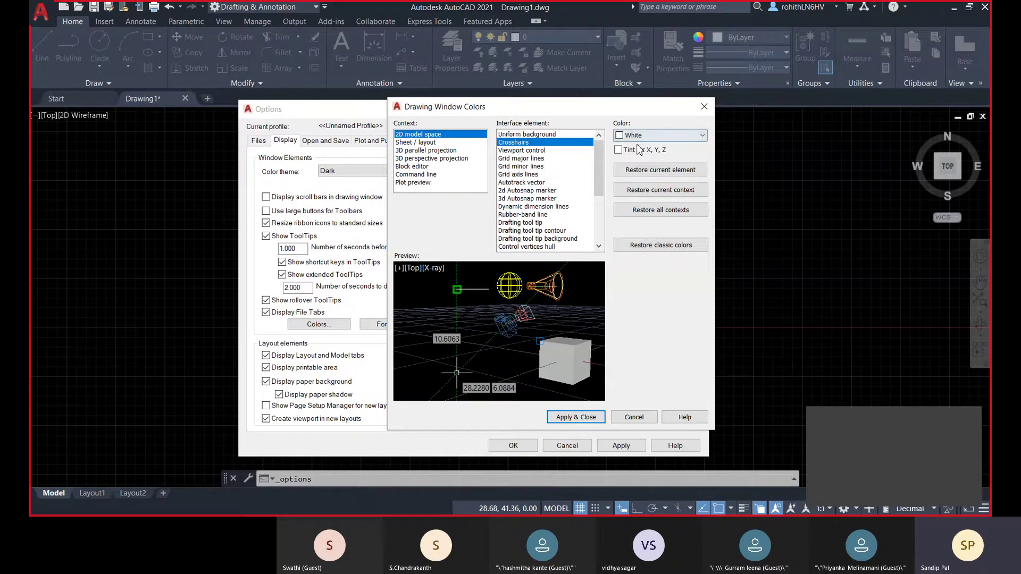
pyautogui.click(522, 150)
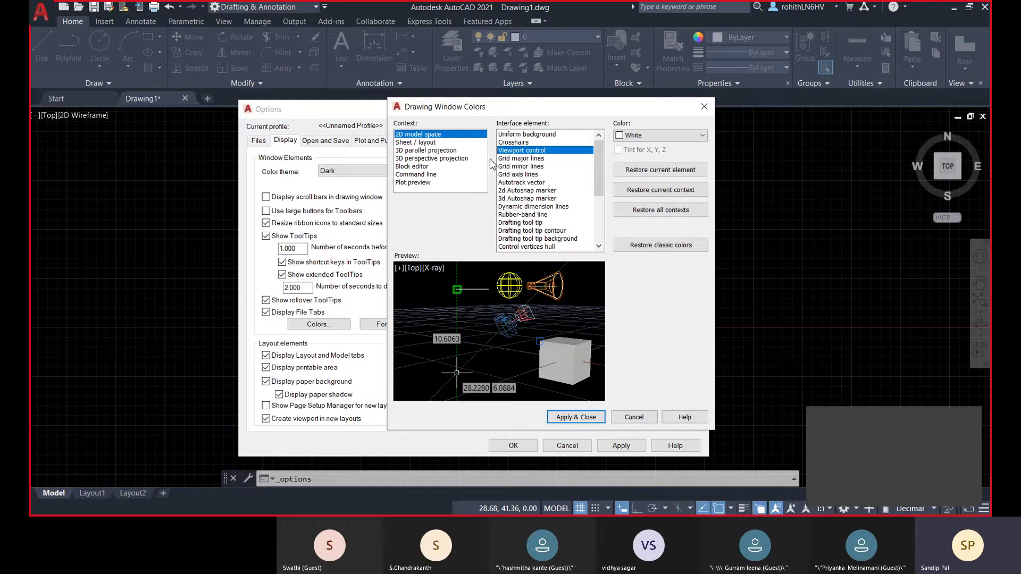
pyautogui.click(521, 142)
pyautogui.click(524, 134)
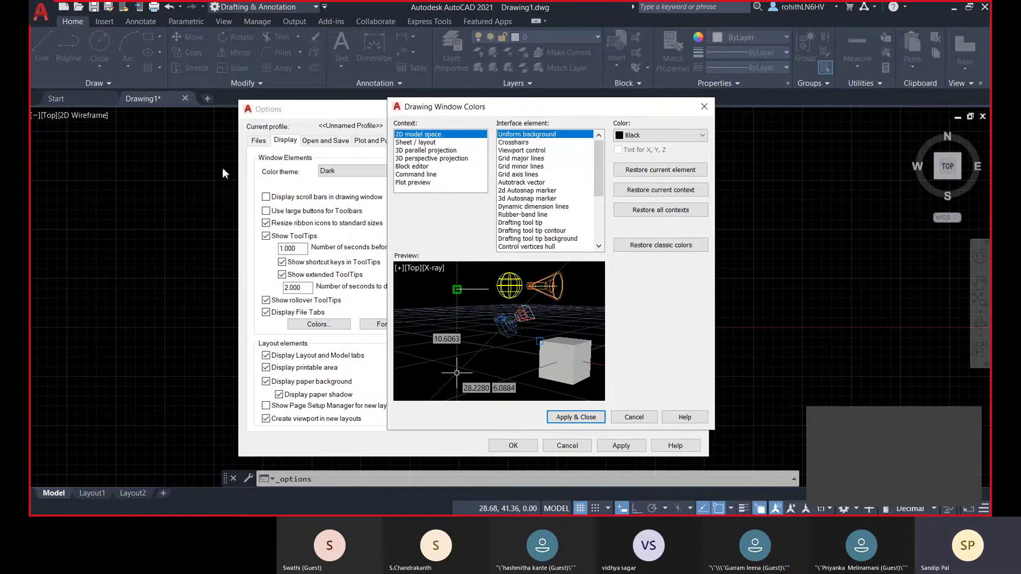
pyautogui.click(644, 418)
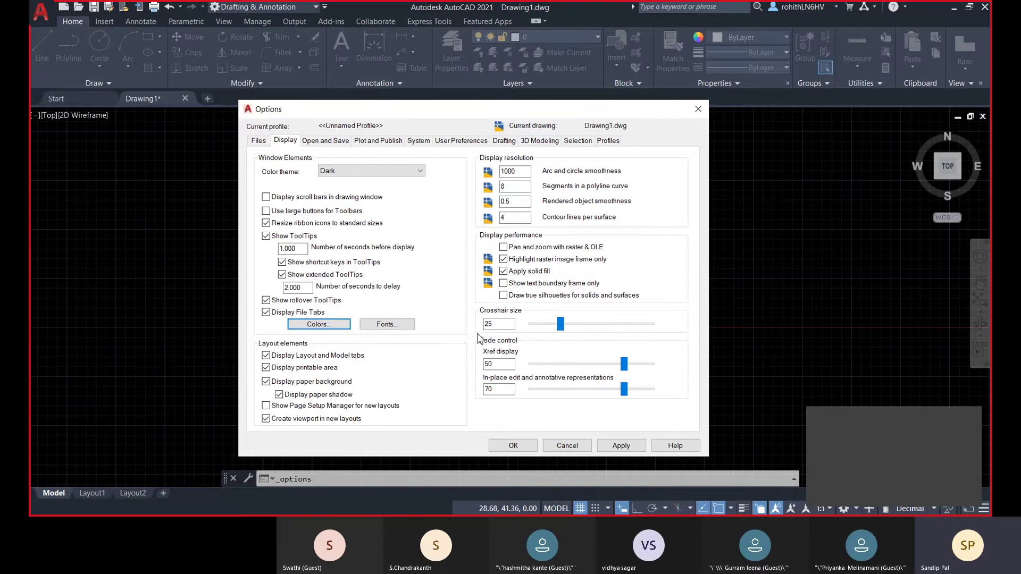
pyautogui.click(619, 446)
# - Confirm the Options dialog to return to the empty drawing, then pan the view down slightly
pyautogui.click(512, 447)
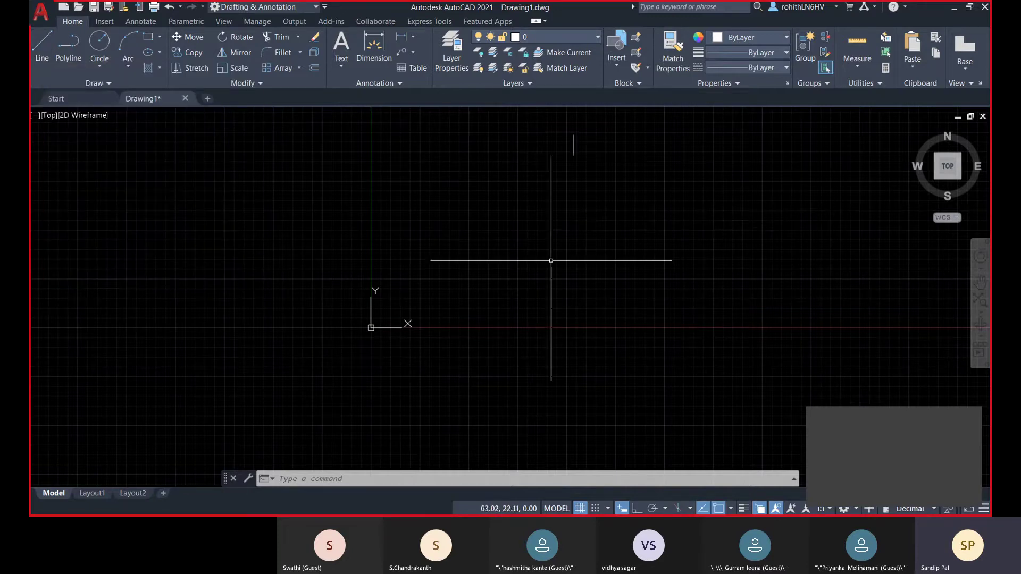
pyautogui.moveTo(445, 287); pyautogui.dragTo(443, 313, button='middle')
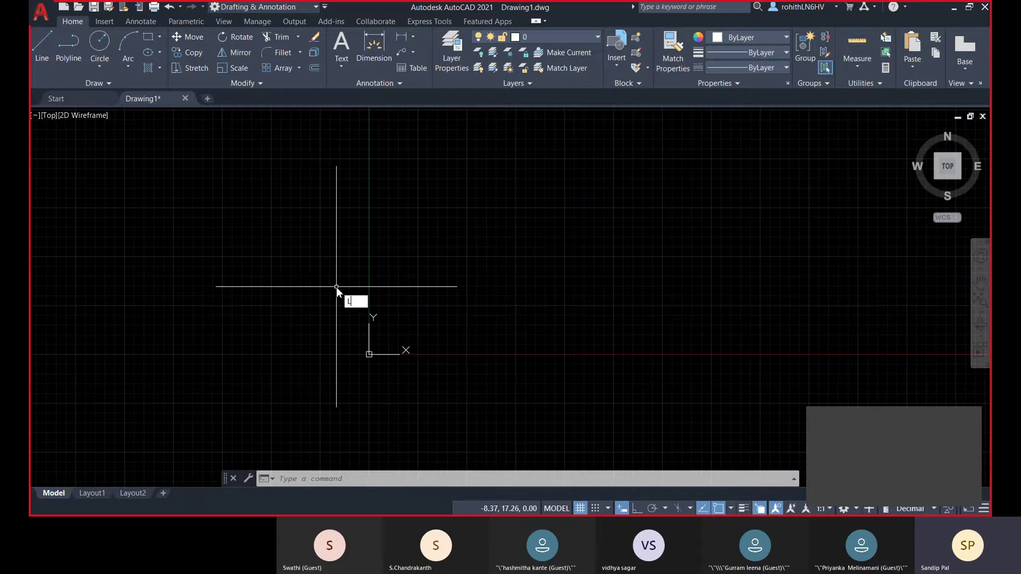
# - Draw a closed four-sided LINE outline: top edge, right side, bottom edge, back to start
pyautogui.press('Return')
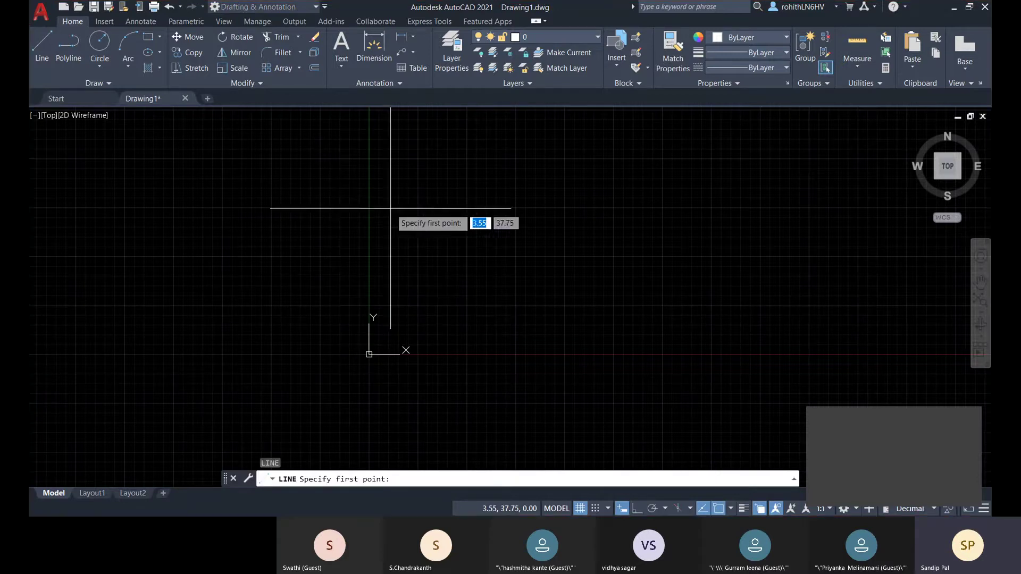
pyautogui.click(431, 218)
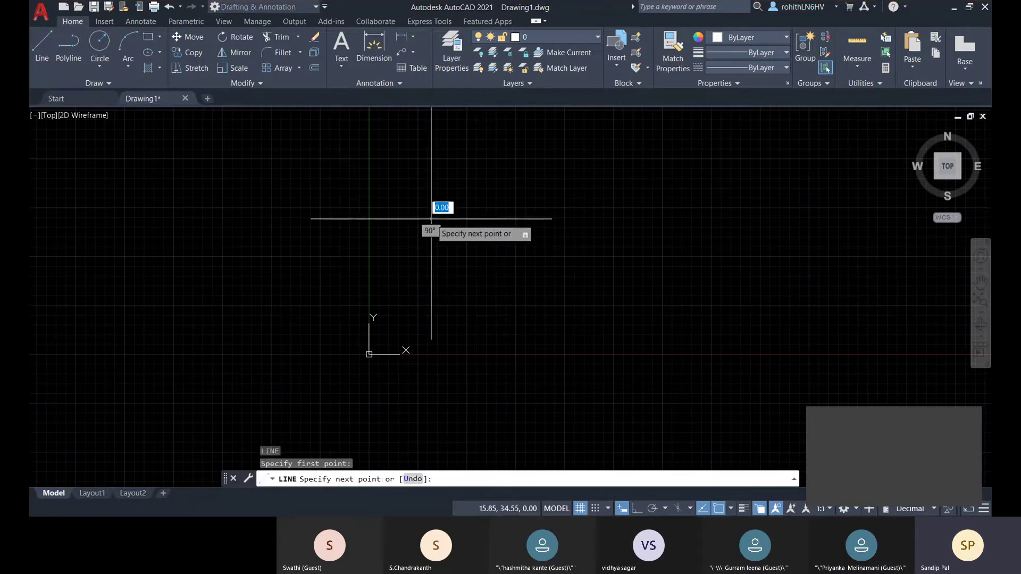
pyautogui.click(801, 218)
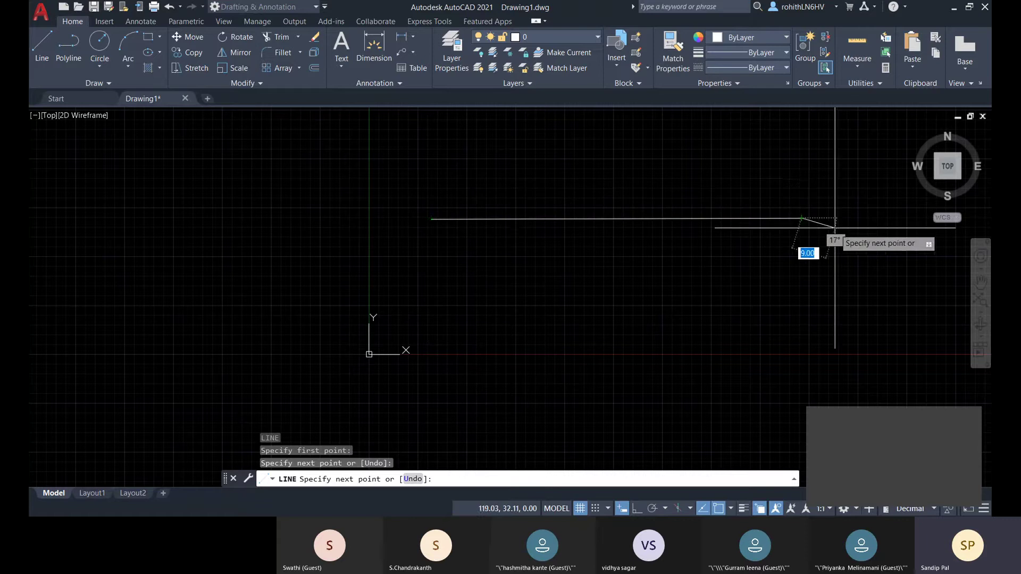
pyautogui.moveTo(796, 216); pyautogui.dragTo(765, 221, button='middle')
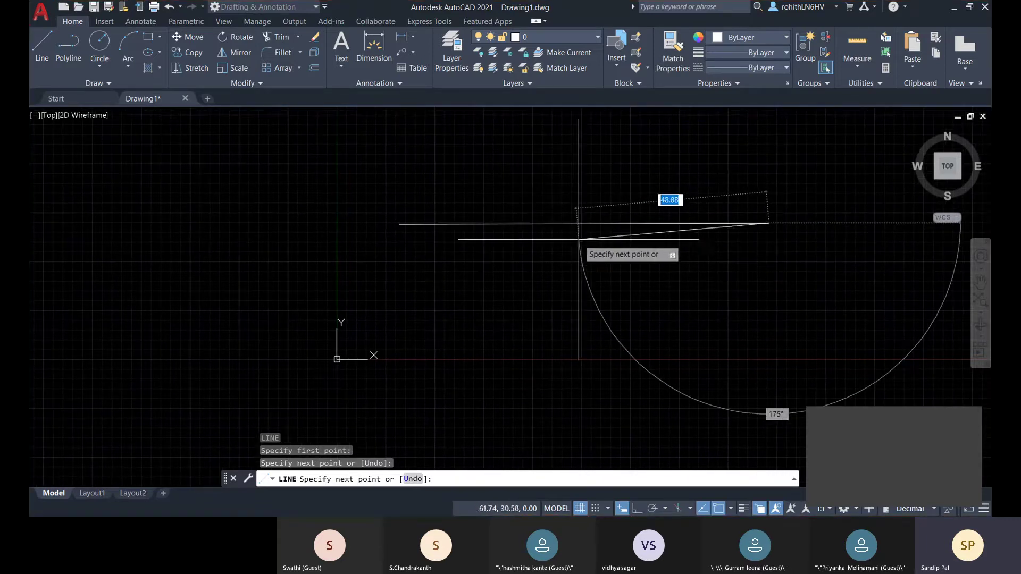
pyautogui.moveTo(581, 224); pyautogui.dragTo(543, 226, button='middle')
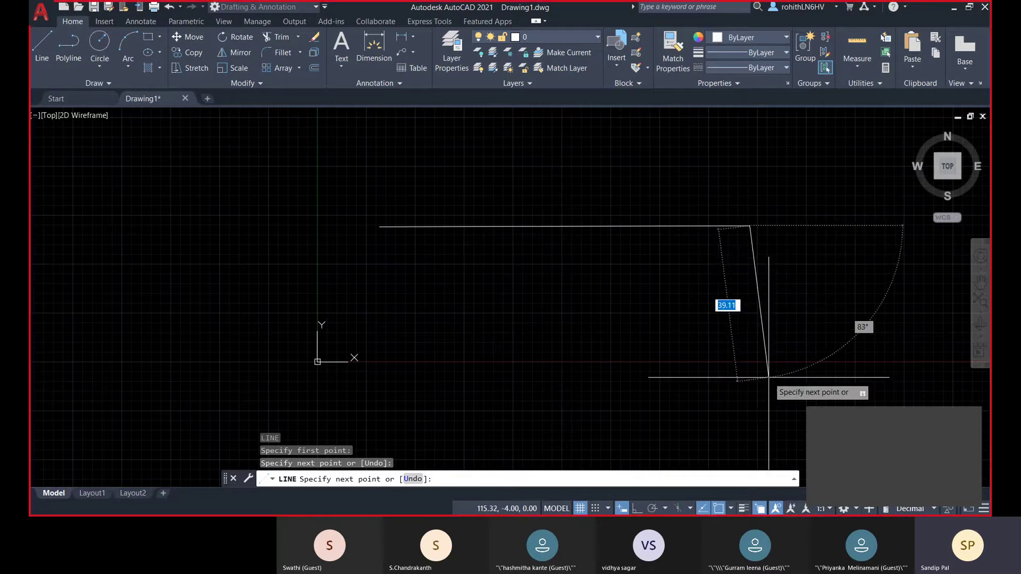
pyautogui.click(754, 345)
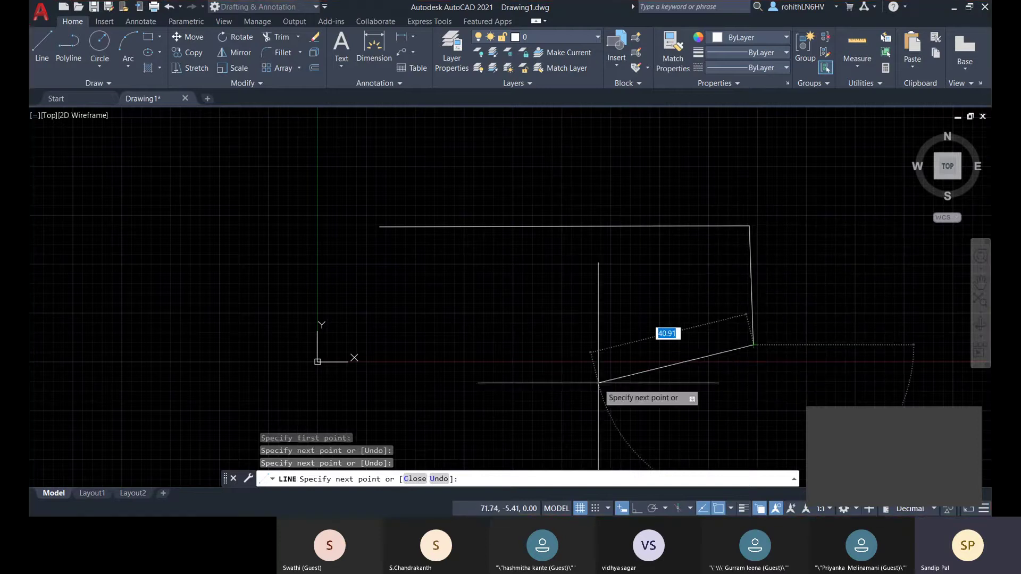
pyautogui.click(378, 344)
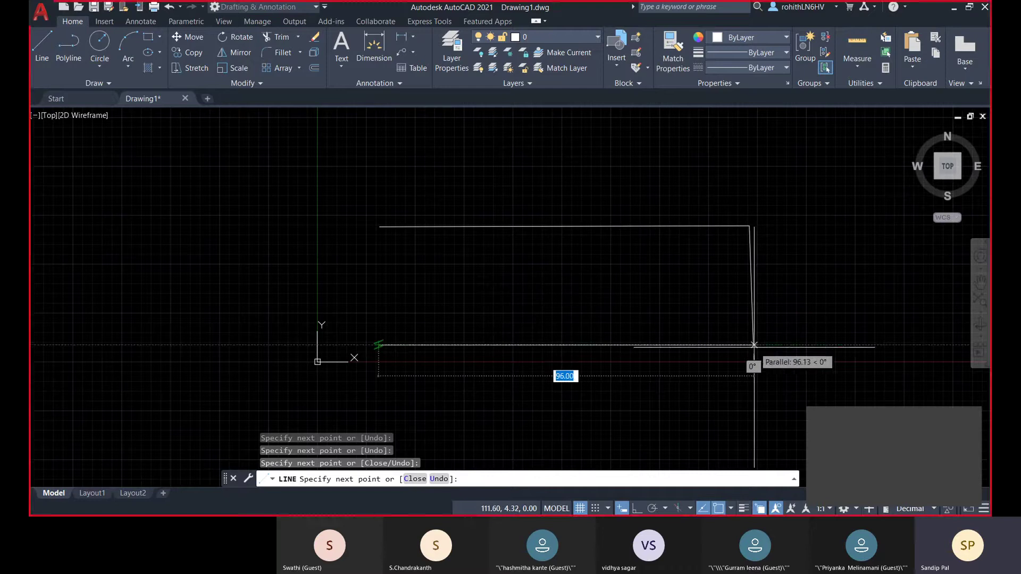
pyautogui.click(380, 227)
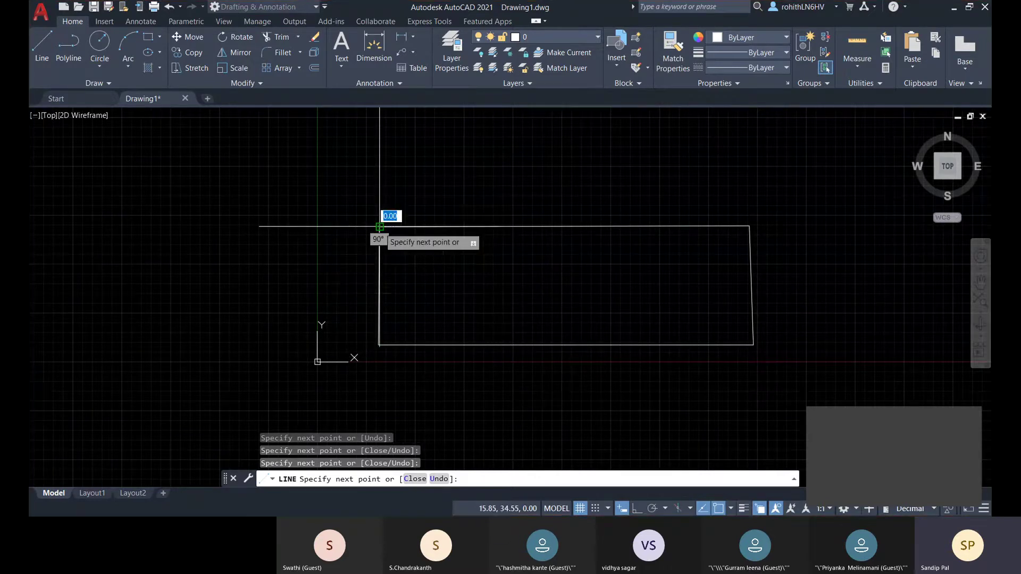
pyautogui.rightClick(449, 175)
pyautogui.click(463, 185)
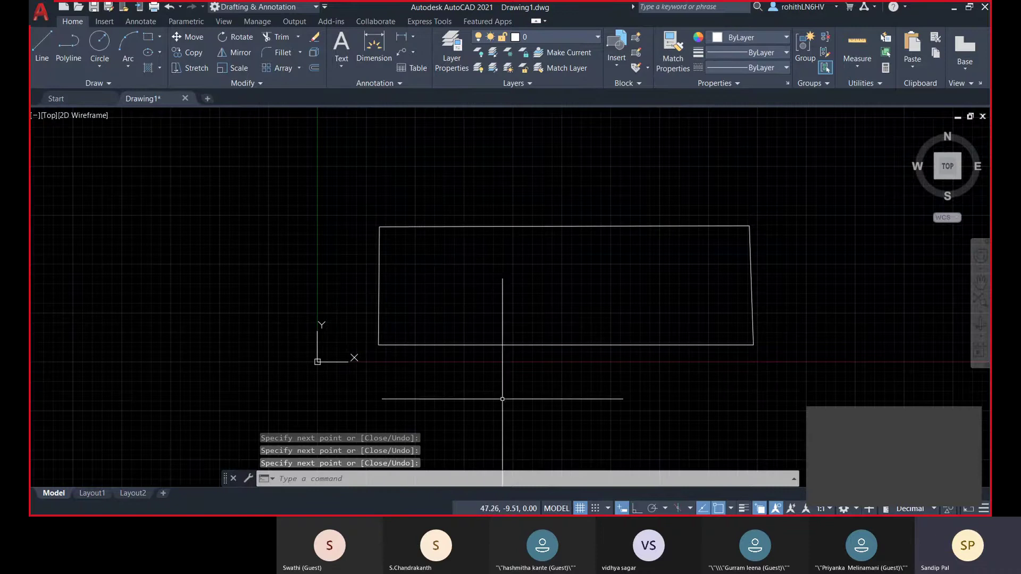
# - Move the outline's bottom edge down from its midpoint so it sits separately below the sides
pyautogui.click(547, 345)
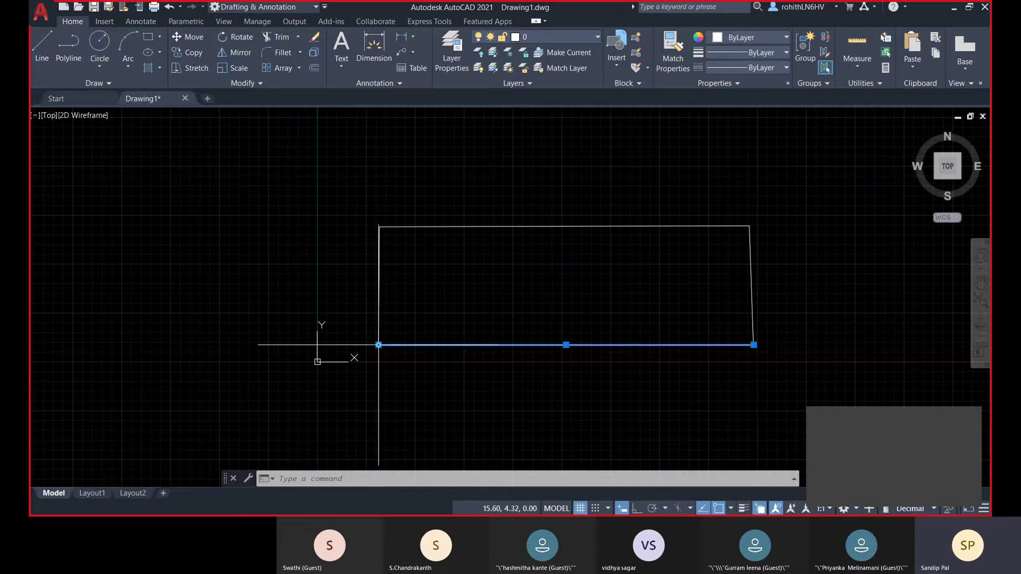
pyautogui.moveTo(378, 346)
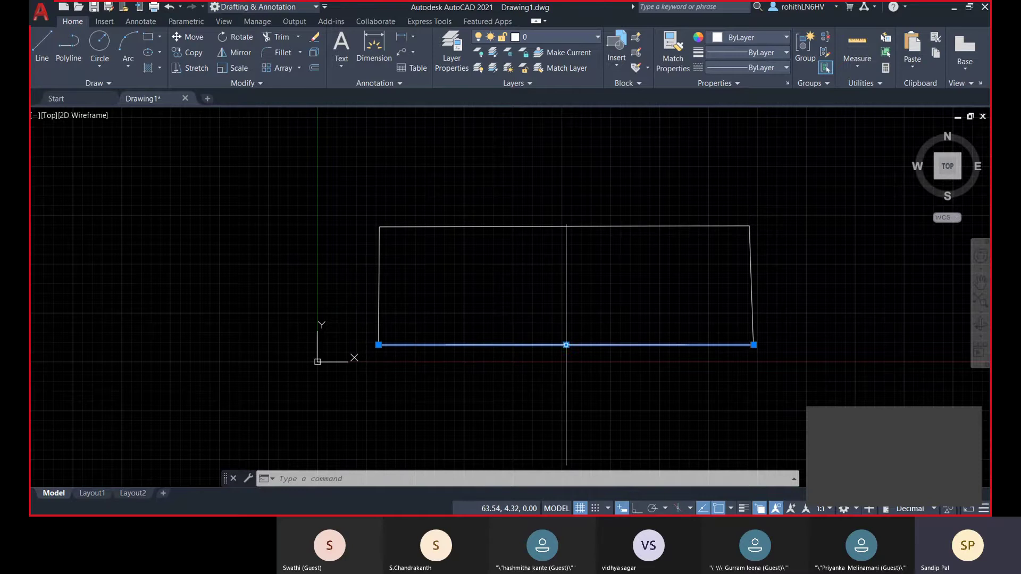
pyautogui.click(566, 345)
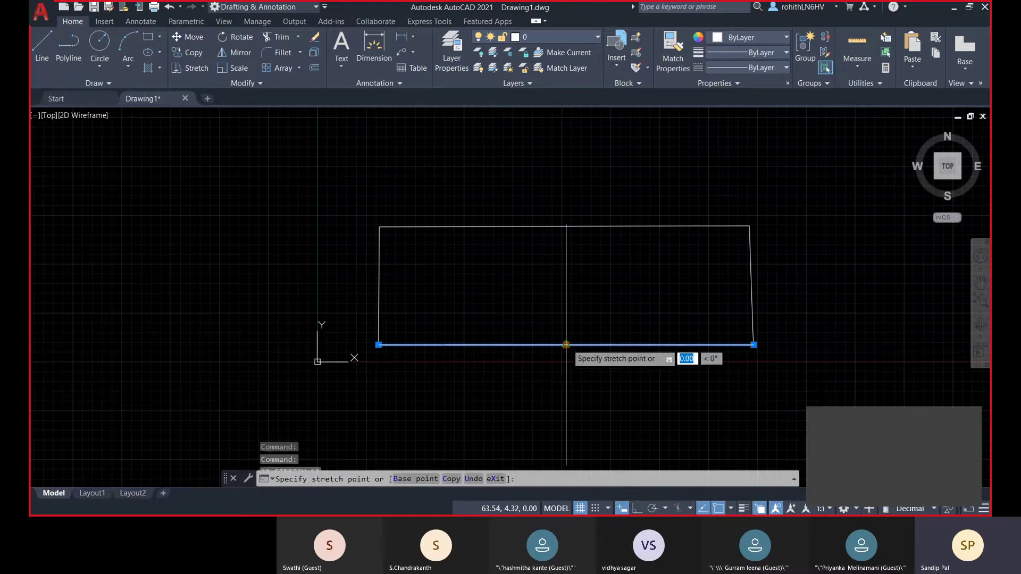
pyautogui.click(566, 393)
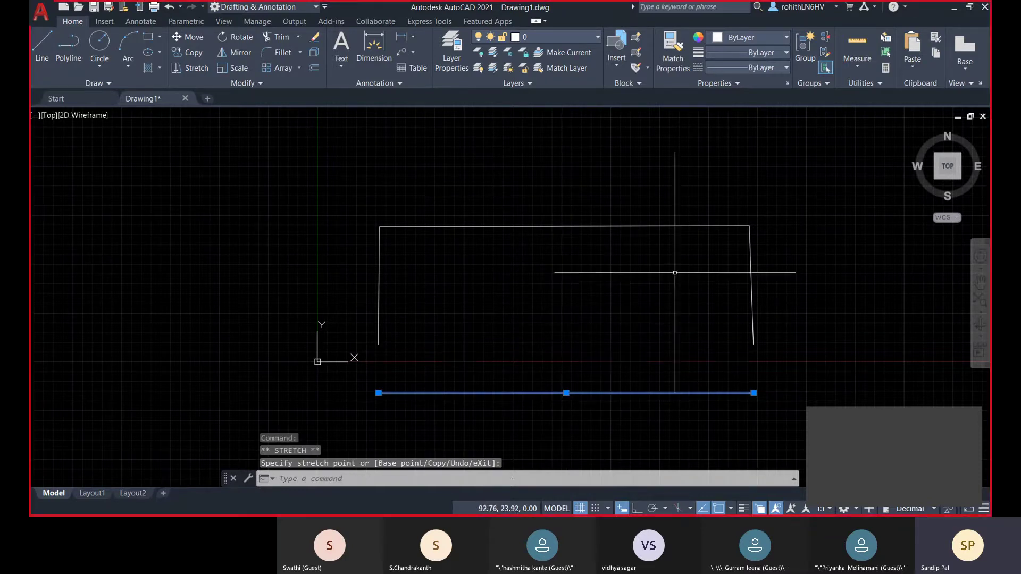
pyautogui.press('Escape')
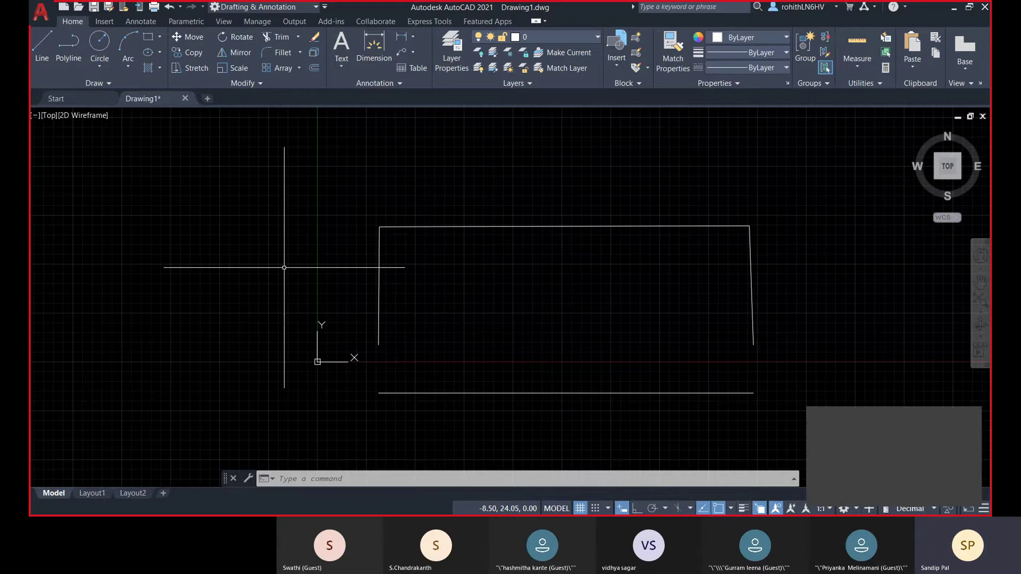
# - Start a polyline at upper left with a short horizontal stretch and a vertical drop
pyautogui.click(69, 43)
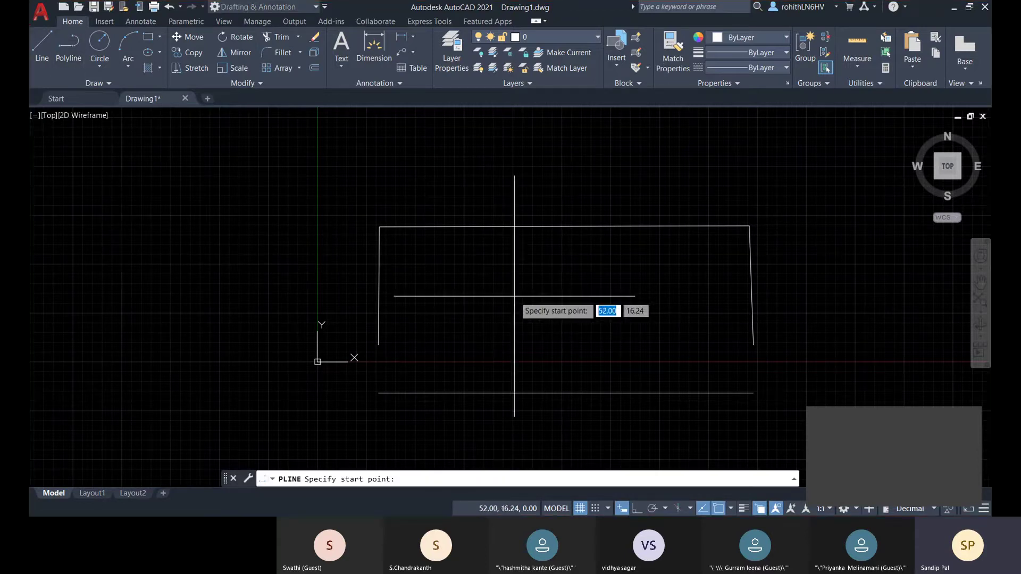
pyautogui.moveTo(413, 266); pyautogui.dragTo(399, 267, button='middle')
pyautogui.scroll(1, 542, 296)
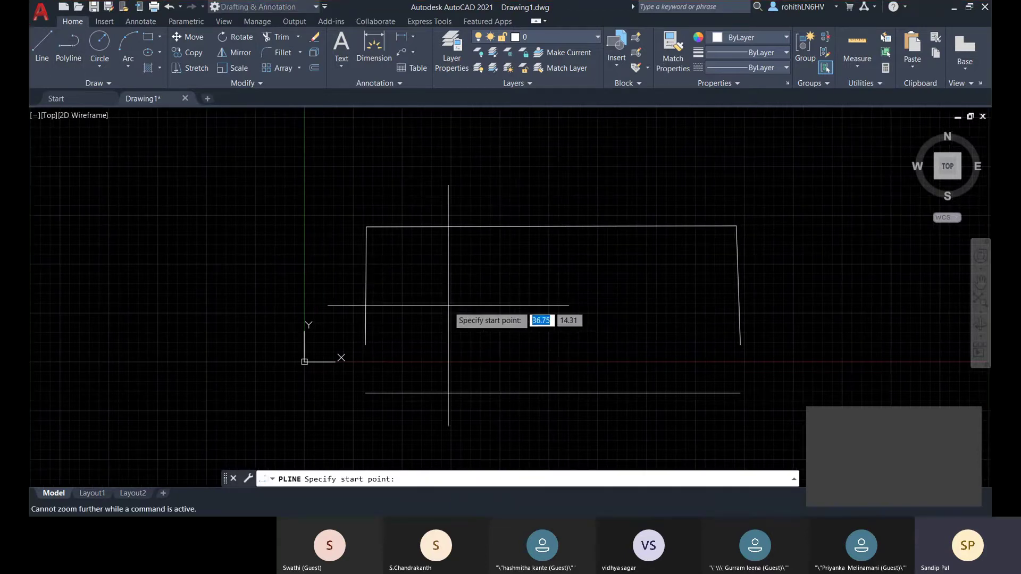
pyautogui.moveTo(449, 306); pyautogui.dragTo(551, 316, button='middle')
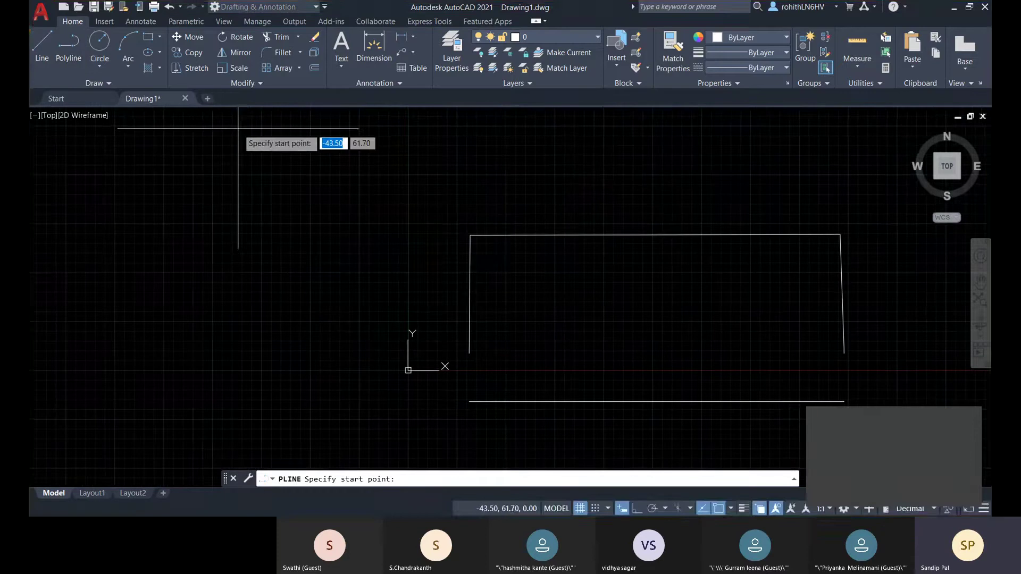
pyautogui.click(238, 130)
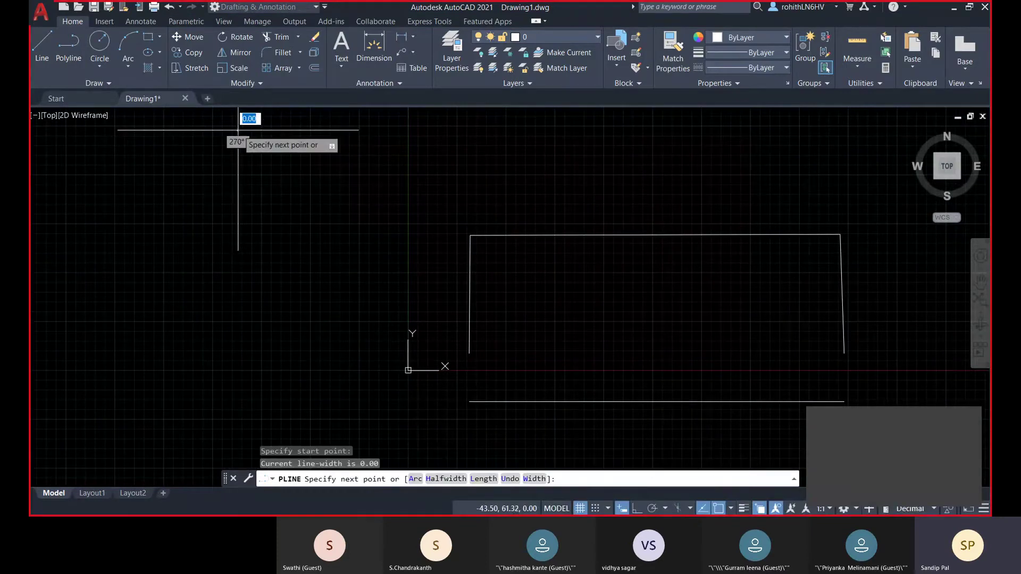
pyautogui.click(274, 130)
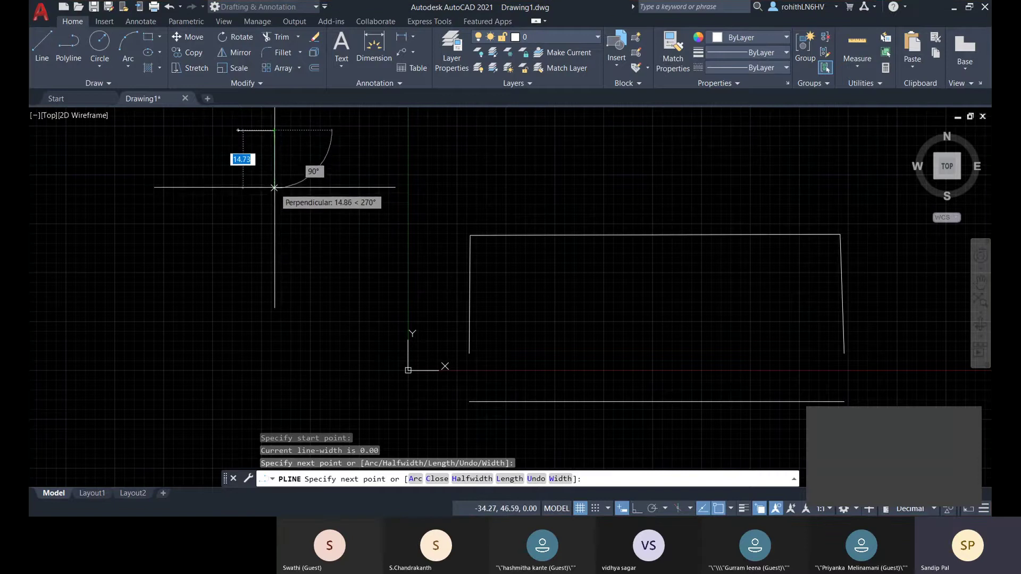
pyautogui.click(274, 187)
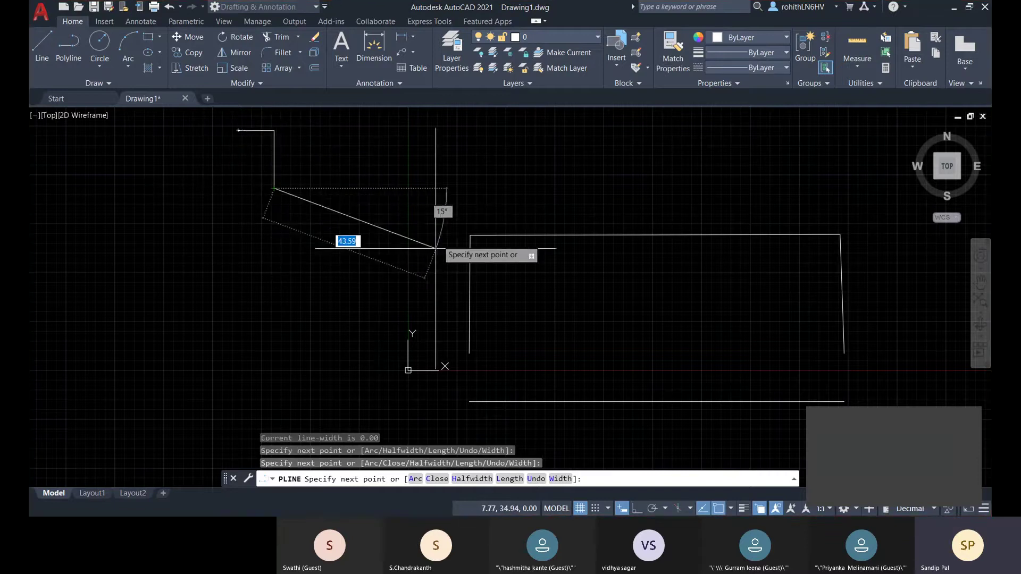
# - Add two arcs forming an S-curve to the polyline, then cancel PLINE
pyautogui.click(415, 479)
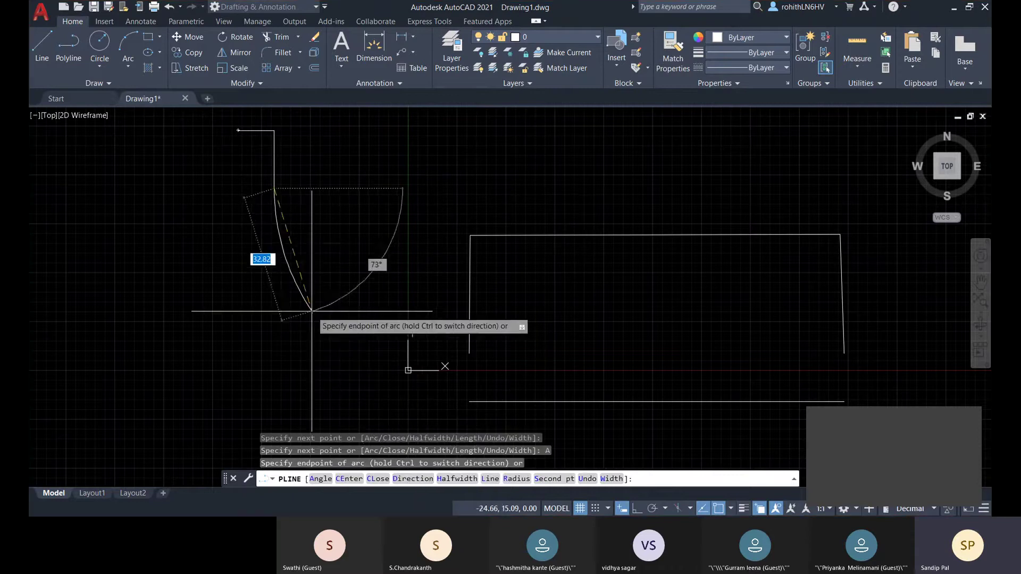
pyautogui.click(296, 269)
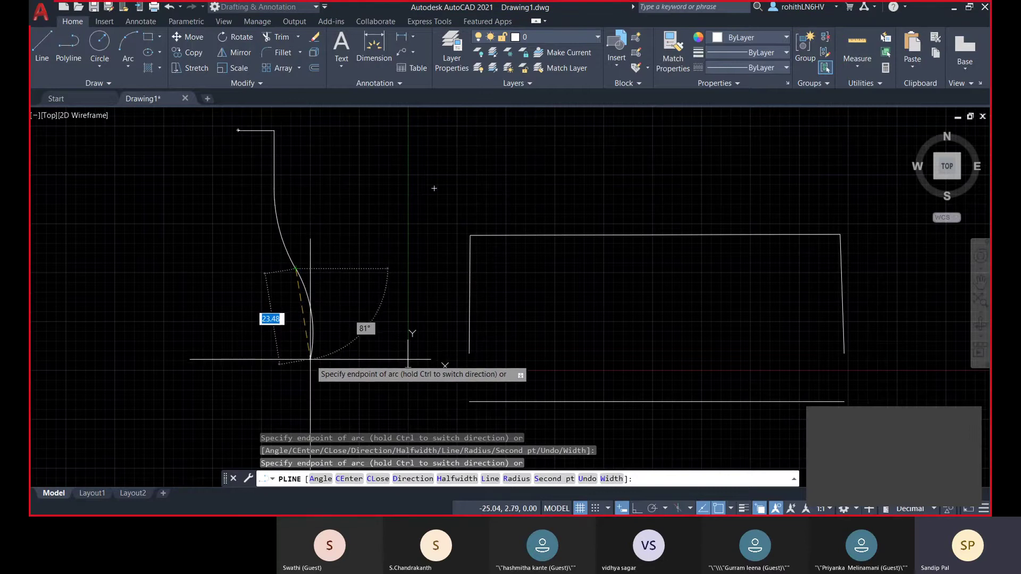
pyautogui.click(310, 359)
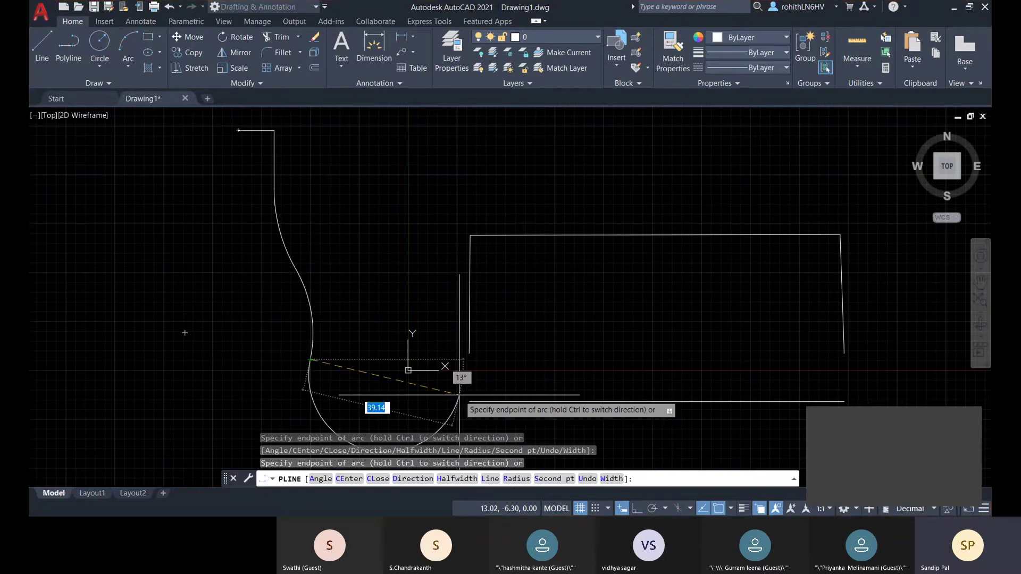
pyautogui.click(490, 479)
pyautogui.moveTo(338, 274); pyautogui.dragTo(331, 221, button='middle')
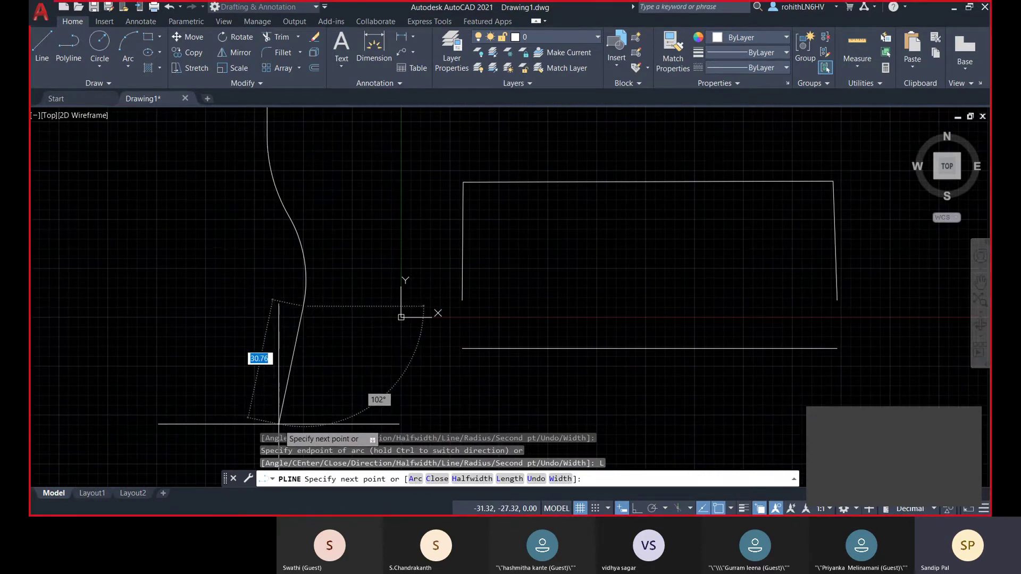
pyautogui.click(468, 479)
pyautogui.moveTo(314, 339); pyautogui.dragTo(312, 322, button='middle')
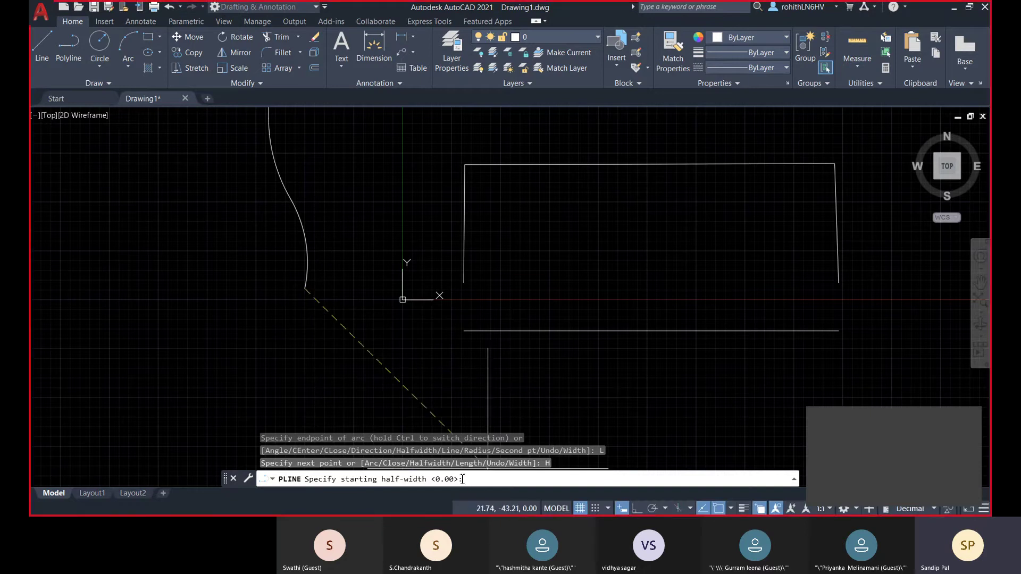
pyautogui.press('Escape')
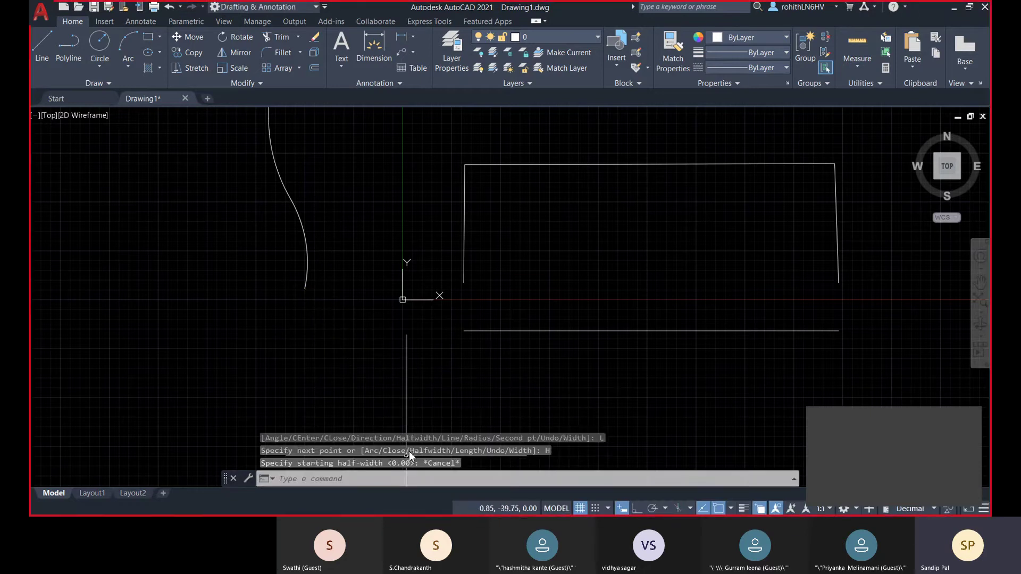
# - Select the S-curve to show its grips, confirming it is a single polyline
pyautogui.scroll(-4, 305, 288)
pyautogui.scroll(6, 306, 287)
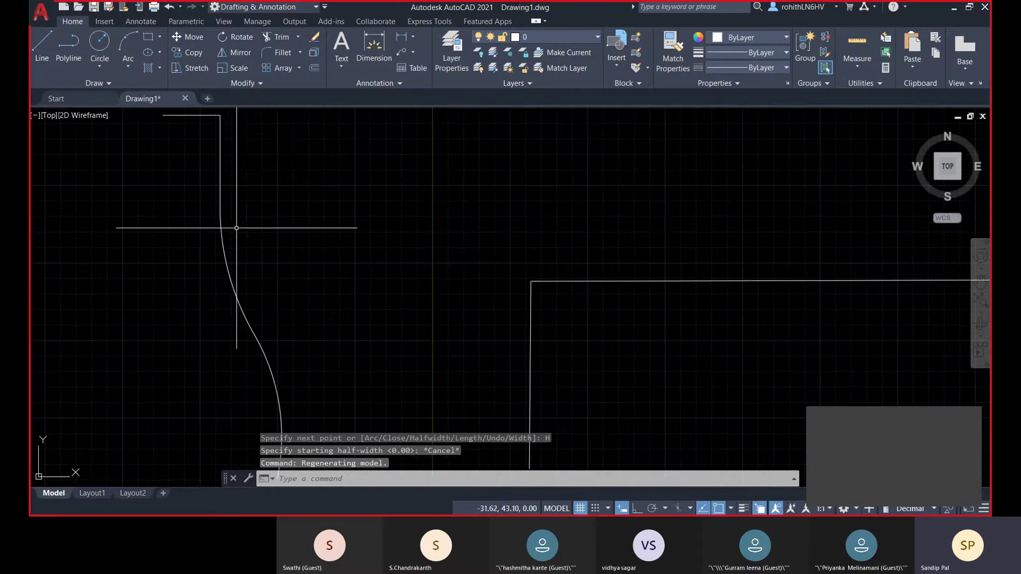
pyautogui.scroll(-2, 229, 228)
pyautogui.click(226, 176)
pyautogui.scroll(2, 213, 159)
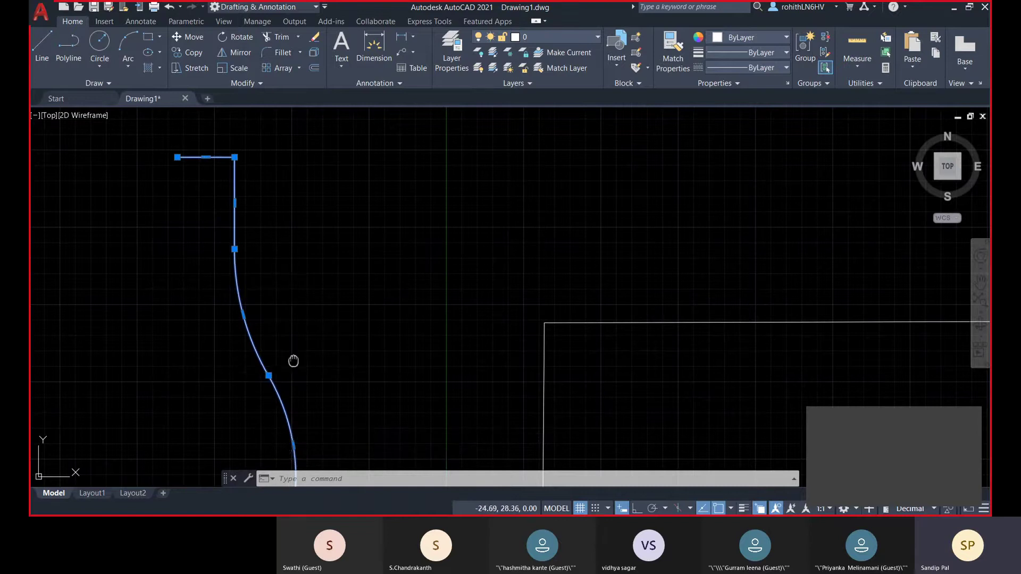
pyautogui.moveTo(292, 360); pyautogui.dragTo(296, 286, button='middle')
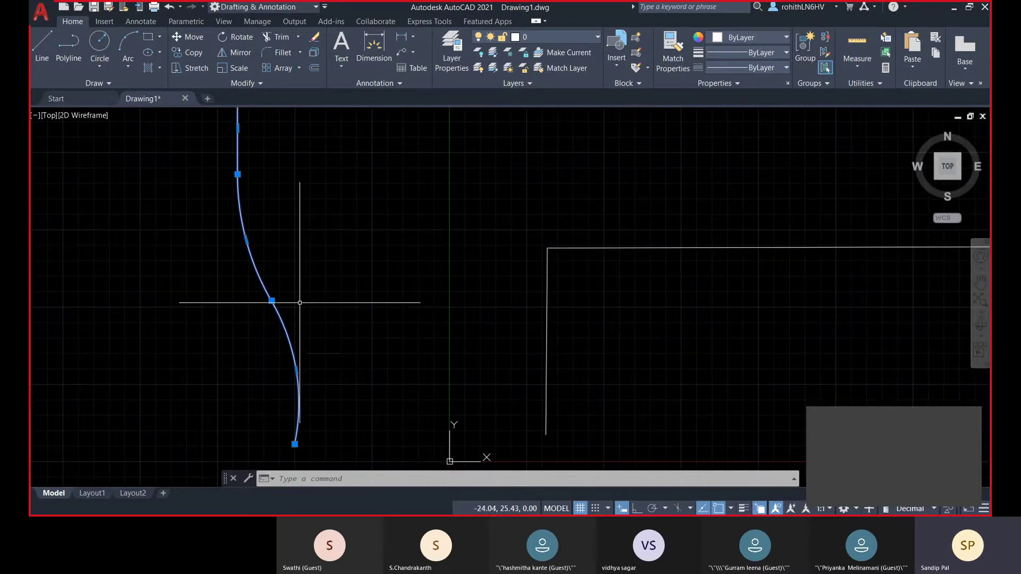
pyautogui.scroll(-2, 296, 273)
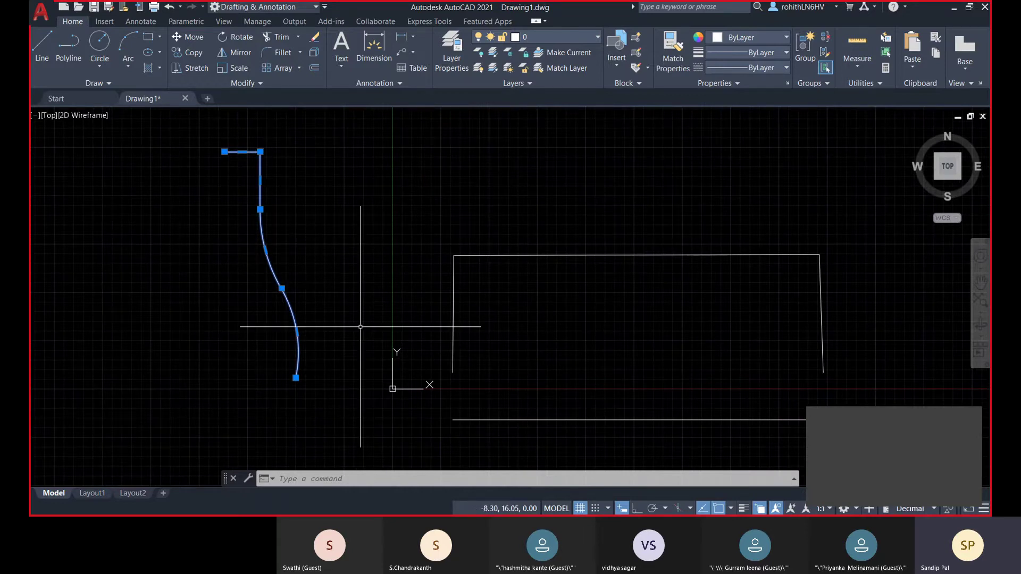
# - Deselect the S-curve and start a new polyline
pyautogui.press('Escape')
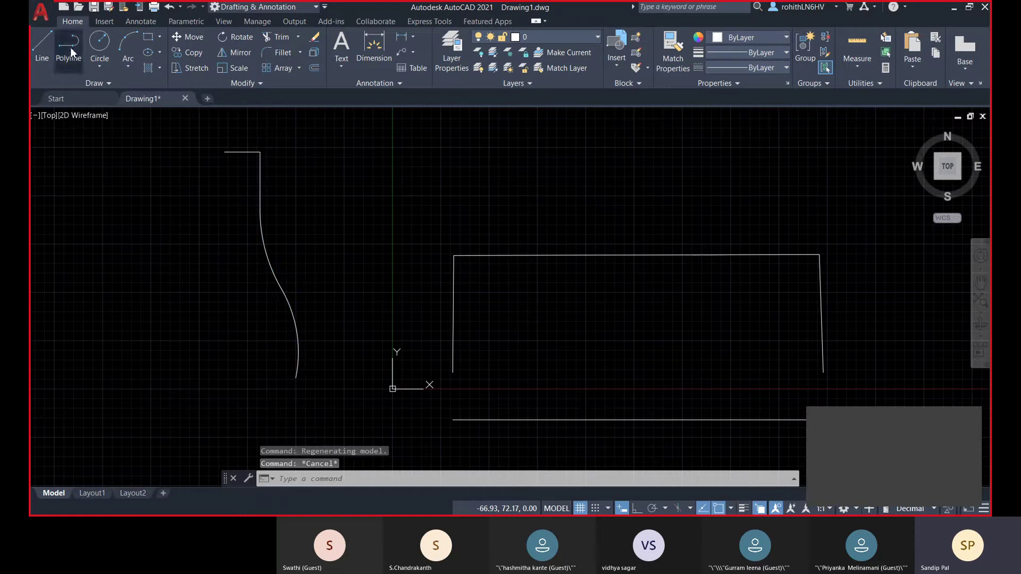
pyautogui.click(69, 46)
pyautogui.scroll(-4, 360, 228)
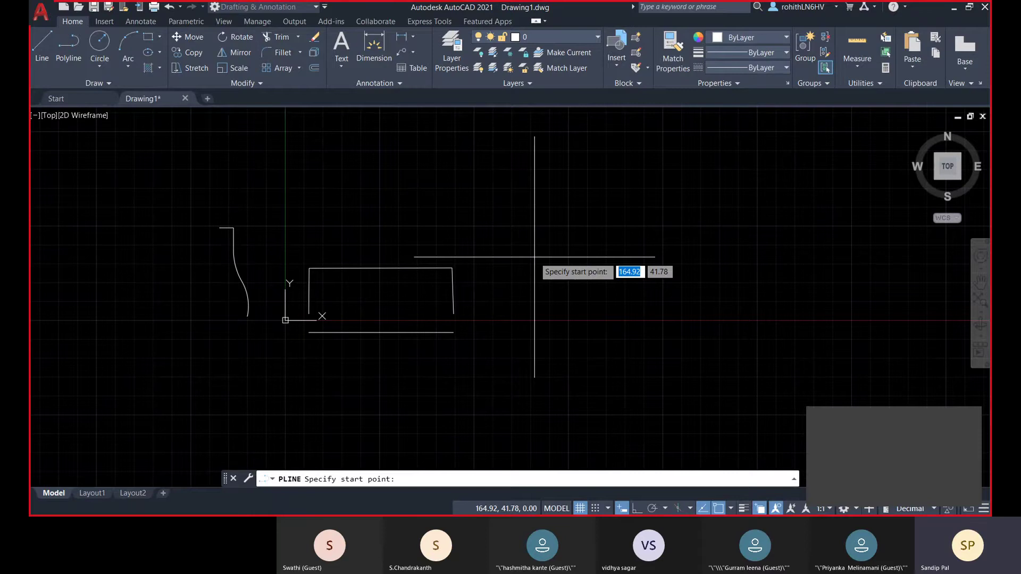
# - Place the new polyline's start right of the outline and enter a starting half-width of 2.5
pyautogui.moveTo(523, 251); pyautogui.dragTo(500, 247, button='middle')
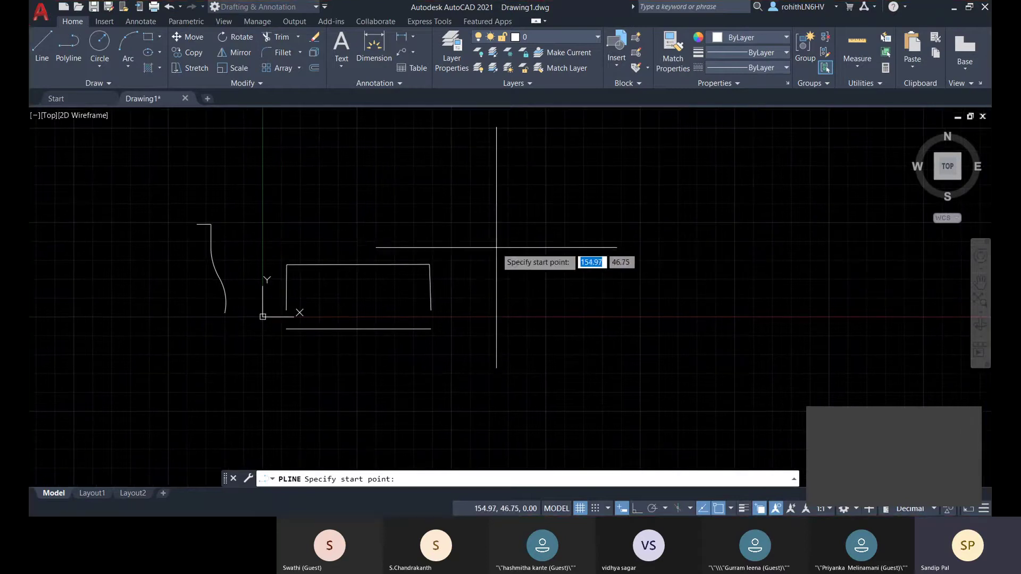
pyautogui.click(459, 255)
pyautogui.scroll(4, 467, 257)
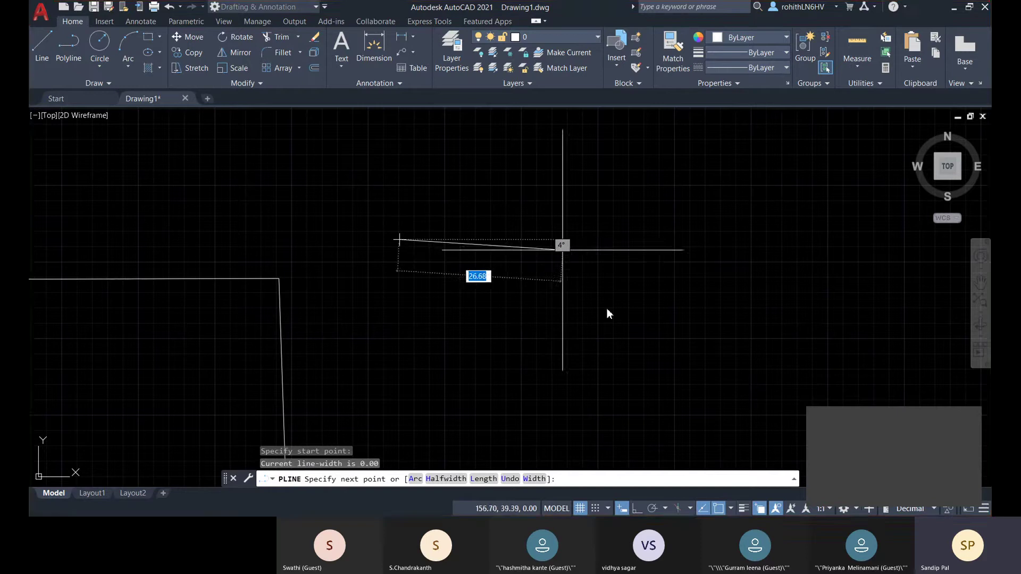
pyautogui.click(446, 479)
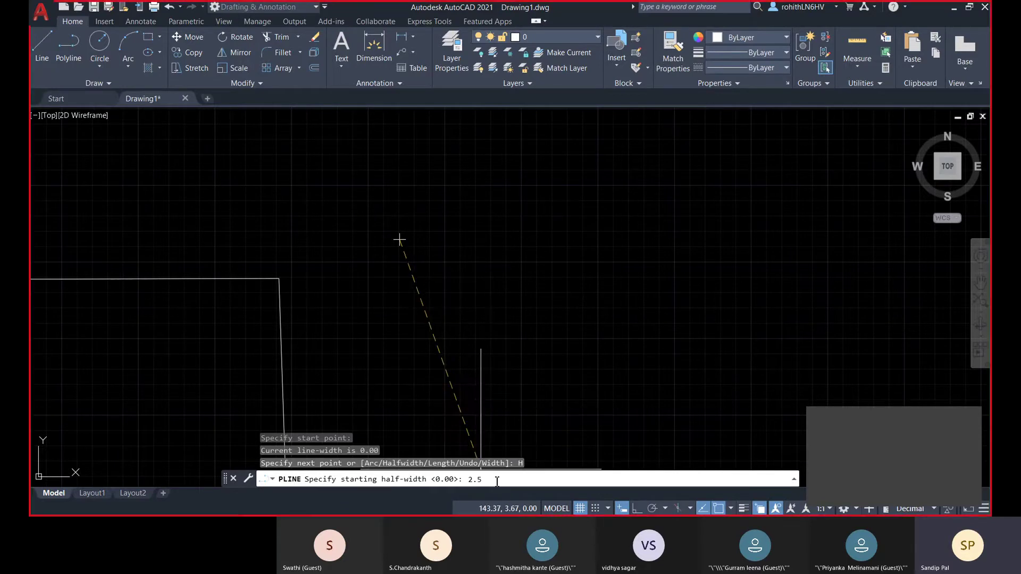
# - Keep half-width 2.5 at both ends, turn on Ortho, and draw the horizontal thick bar
pyautogui.press('Return')
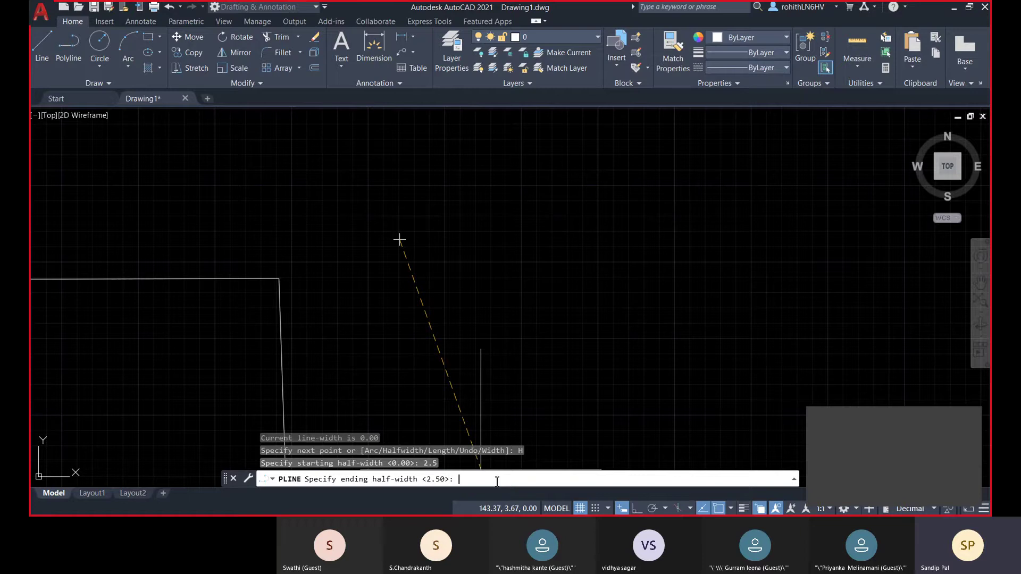
pyautogui.press('Return')
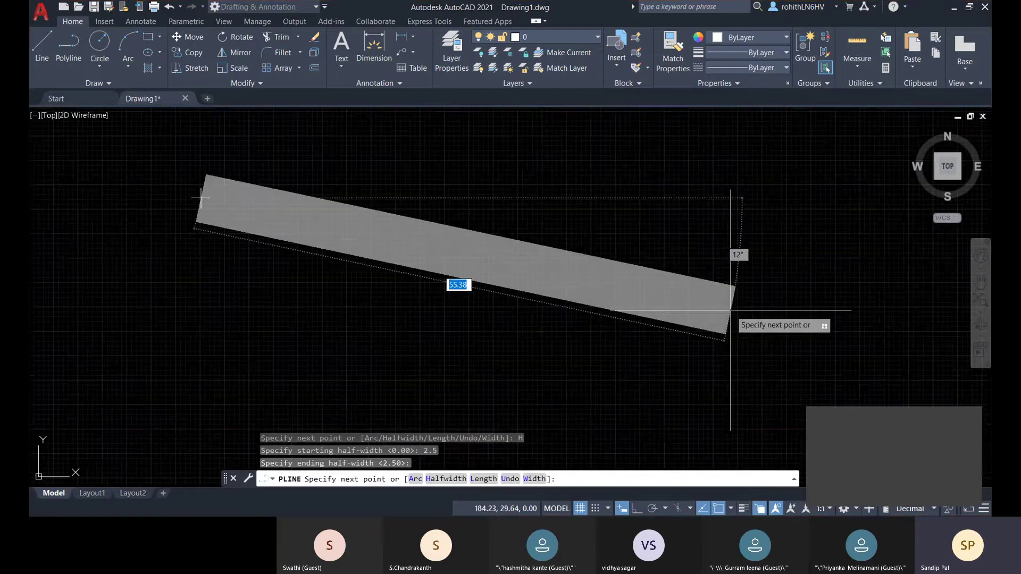
pyautogui.scroll(-3, 752, 287)
pyautogui.scroll(-3, 753, 287)
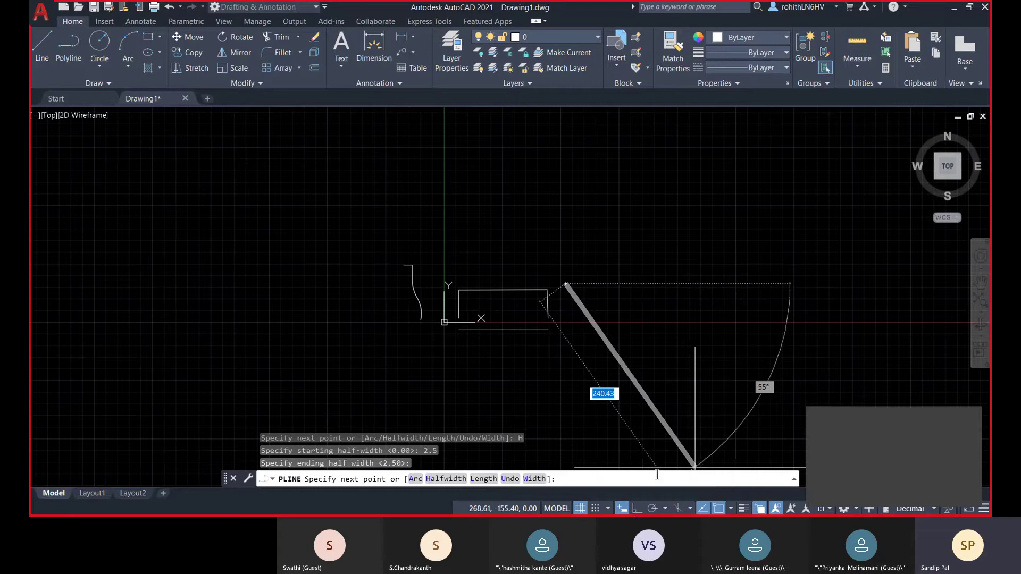
pyautogui.click(636, 509)
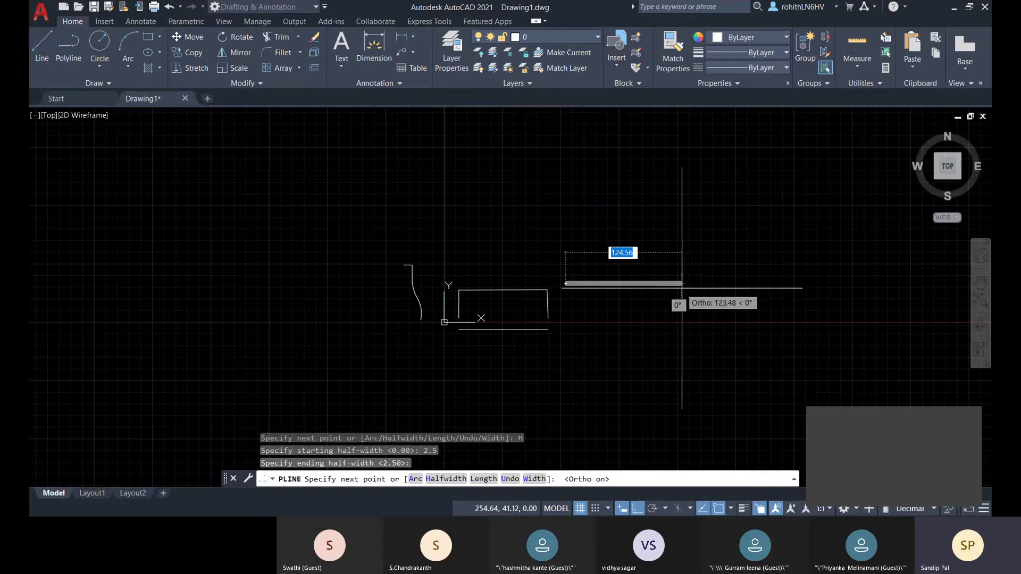
pyautogui.click(693, 283)
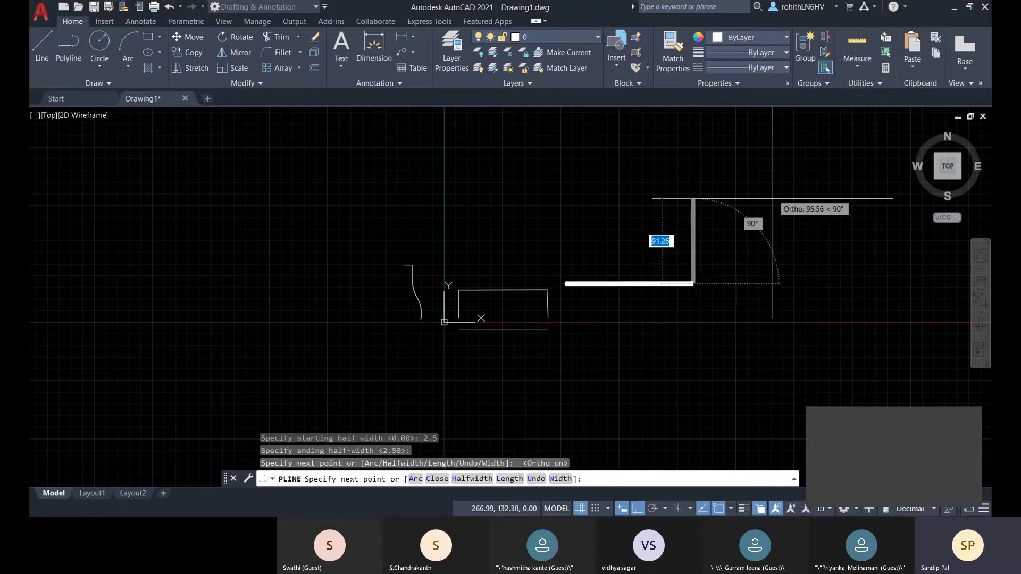
# - Bring the bar's end back into view and set the next segment's starting width to 15
pyautogui.scroll(8, 703, 293)
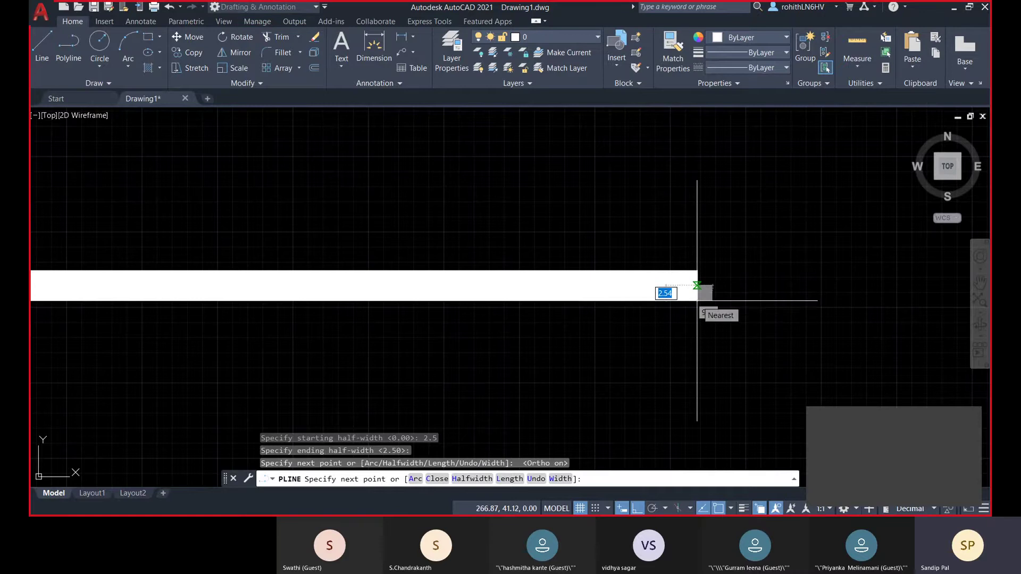
pyautogui.scroll(-4, 703, 235)
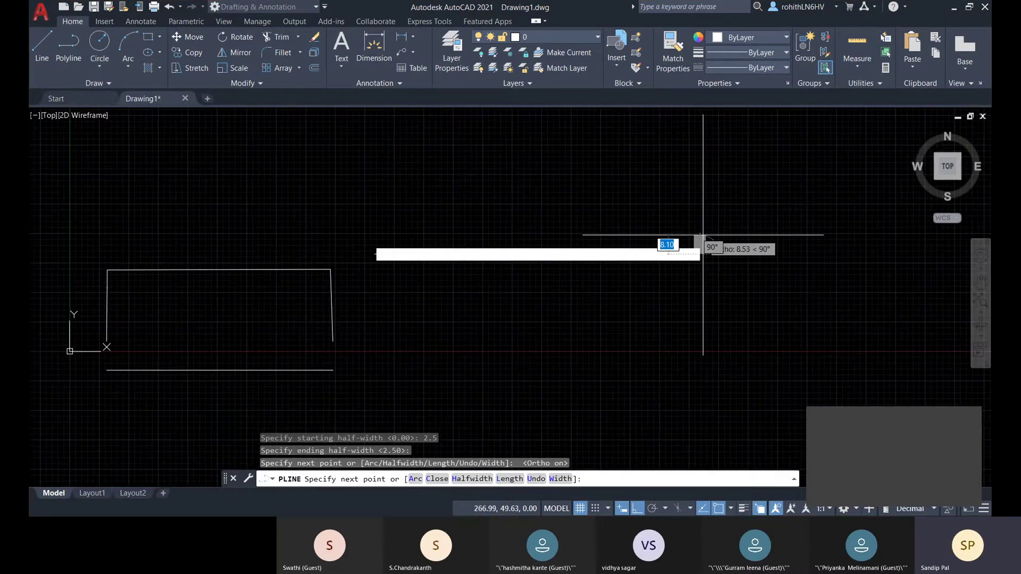
pyautogui.scroll(5, 572, 308)
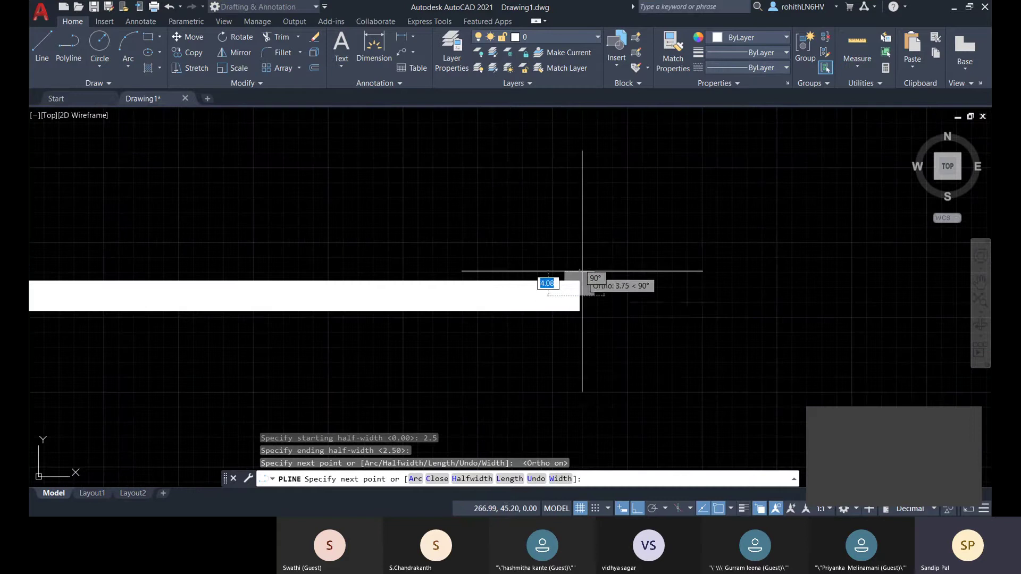
pyautogui.scroll(-3, 616, 391)
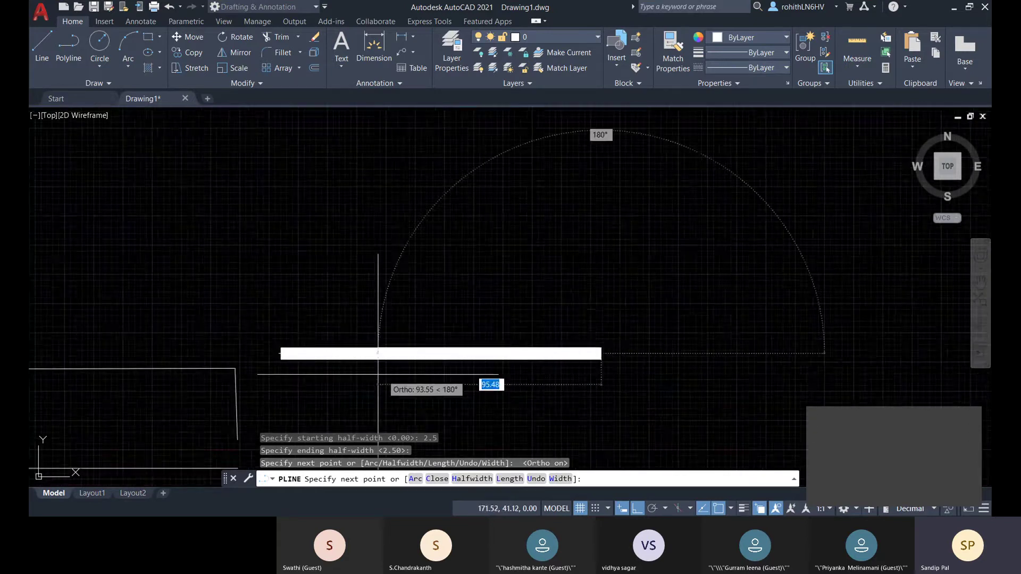
pyautogui.scroll(4, 285, 364)
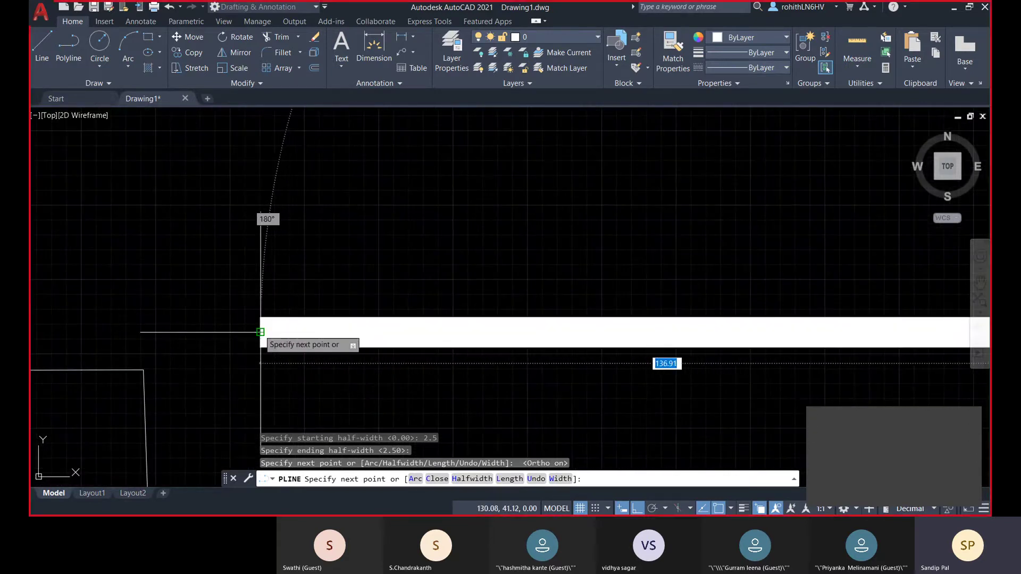
pyautogui.moveTo(899, 337); pyautogui.dragTo(638, 341, button='middle')
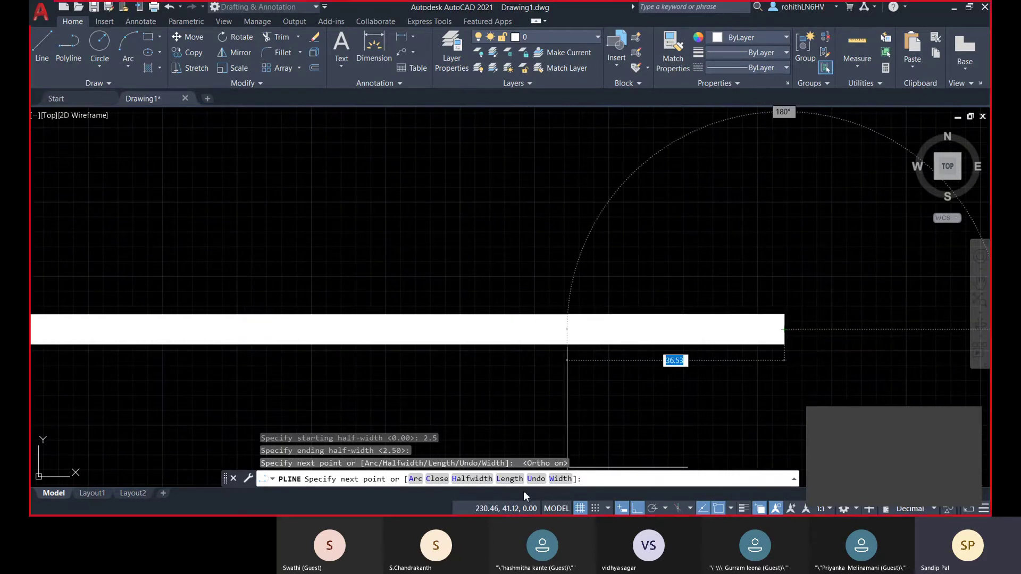
pyautogui.click(562, 479)
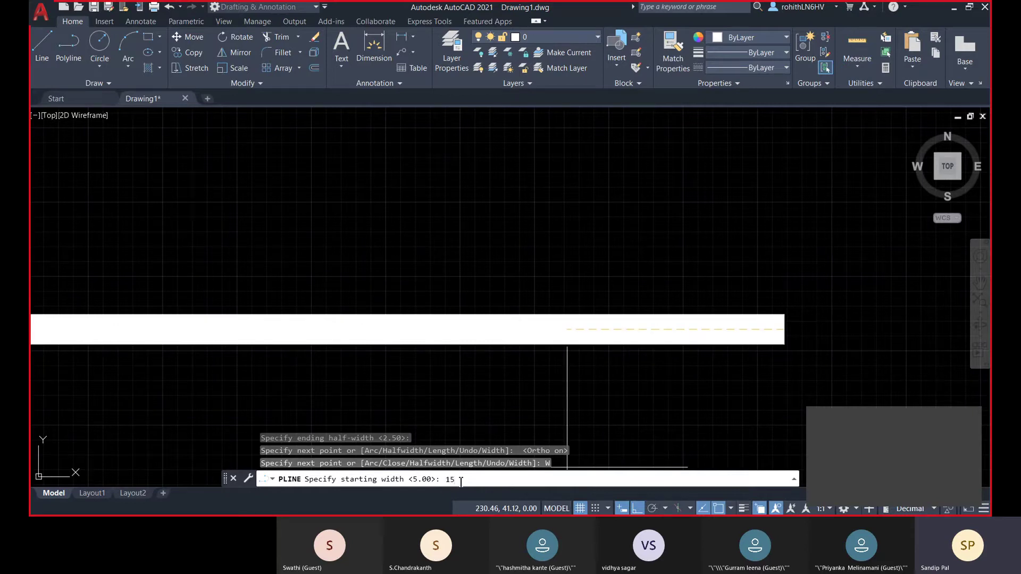
# - Taper a segment from width 15 to 0 as an arrowhead right of the bar and end PLINE
pyautogui.press('Return')
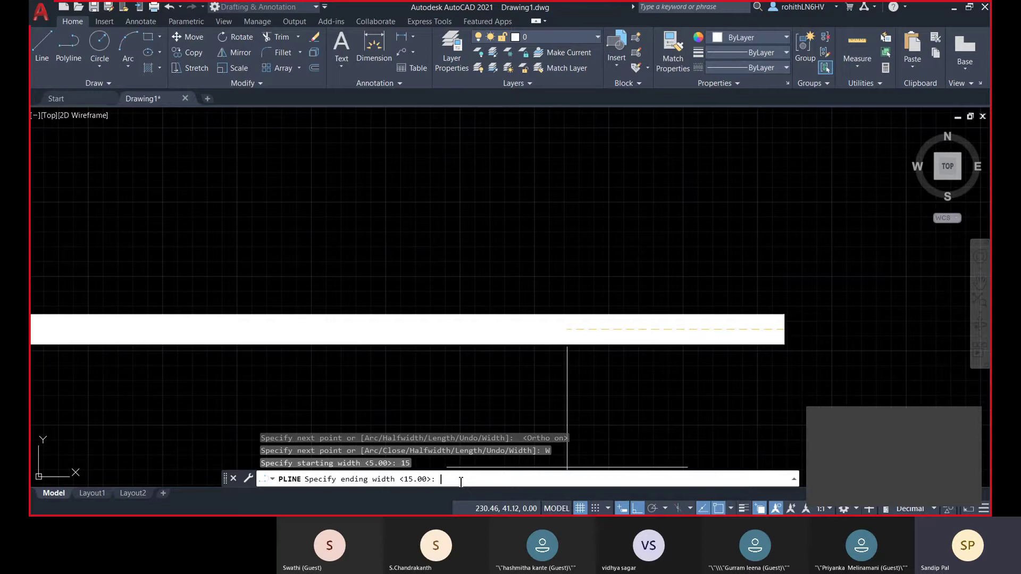
pyautogui.press('Return')
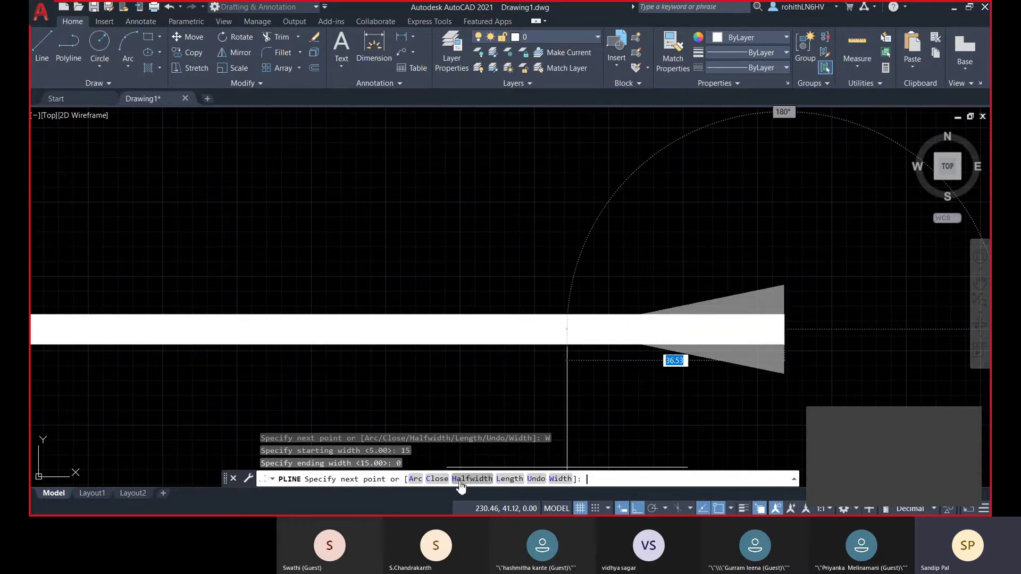
pyautogui.moveTo(908, 347)
pyautogui.mouseDown(button='middle')
pyautogui.moveTo(646, 258)
pyautogui.moveTo(624, 261)
pyautogui.mouseUp(button='middle')
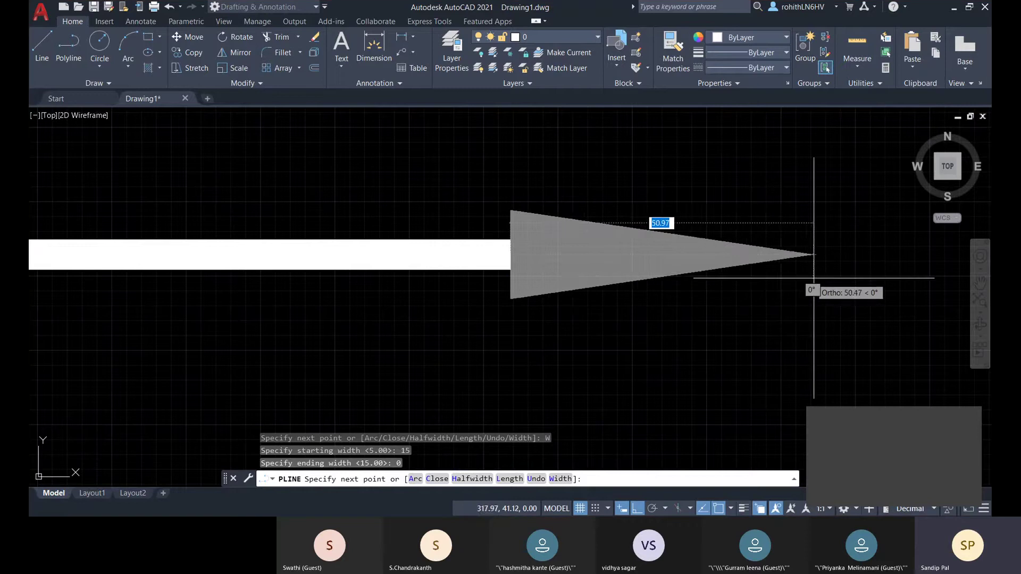
pyautogui.moveTo(743, 287); pyautogui.dragTo(768, 291, button='middle')
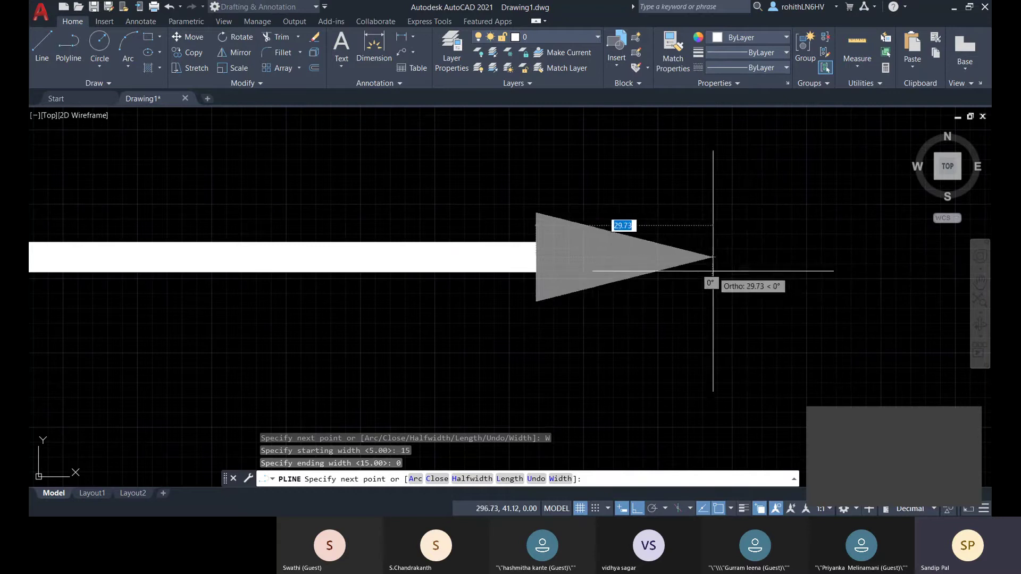
pyautogui.moveTo(730, 270); pyautogui.dragTo(709, 278, button='middle')
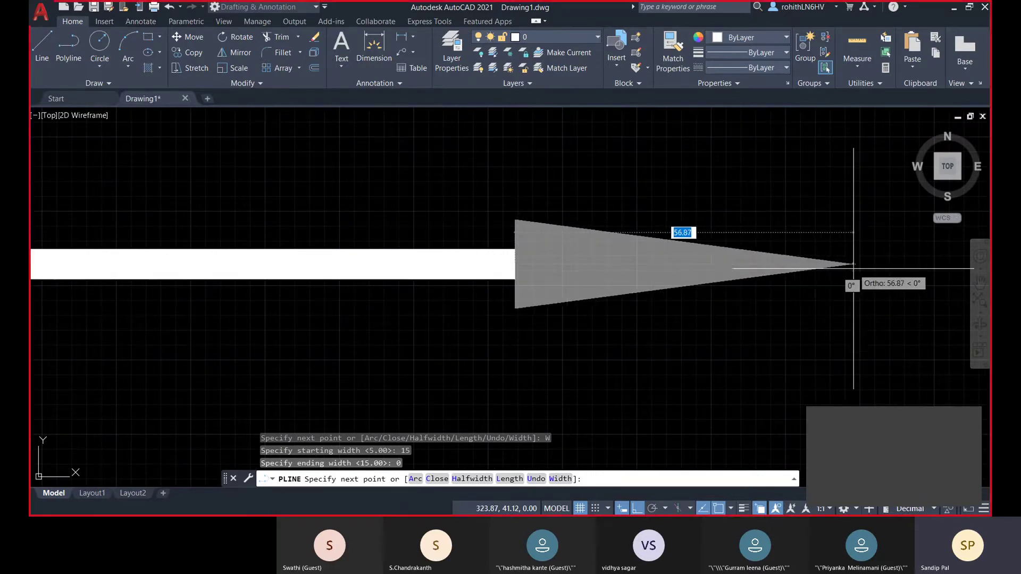
pyautogui.click(826, 265)
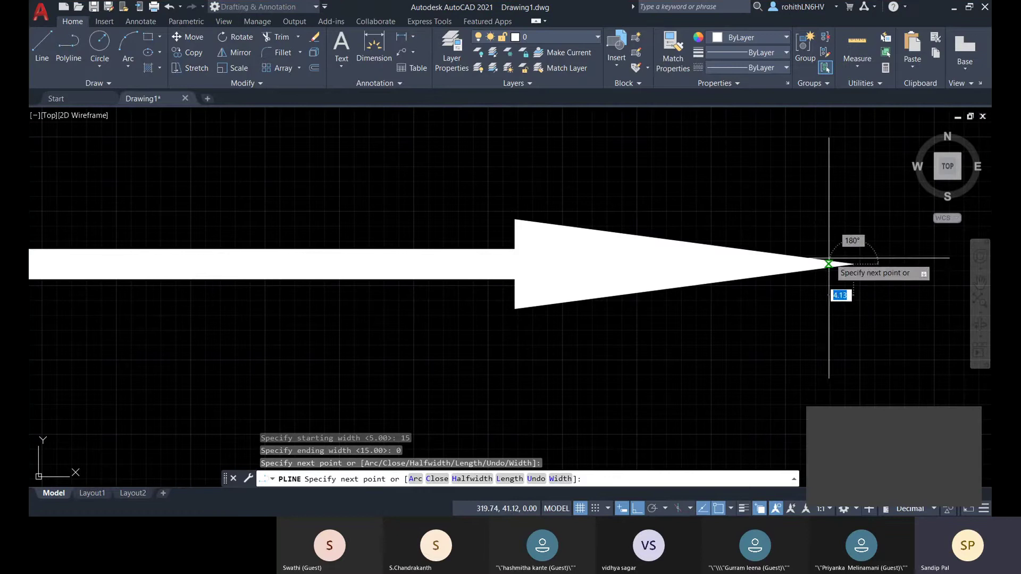
pyautogui.rightClick(808, 165)
pyautogui.click(815, 172)
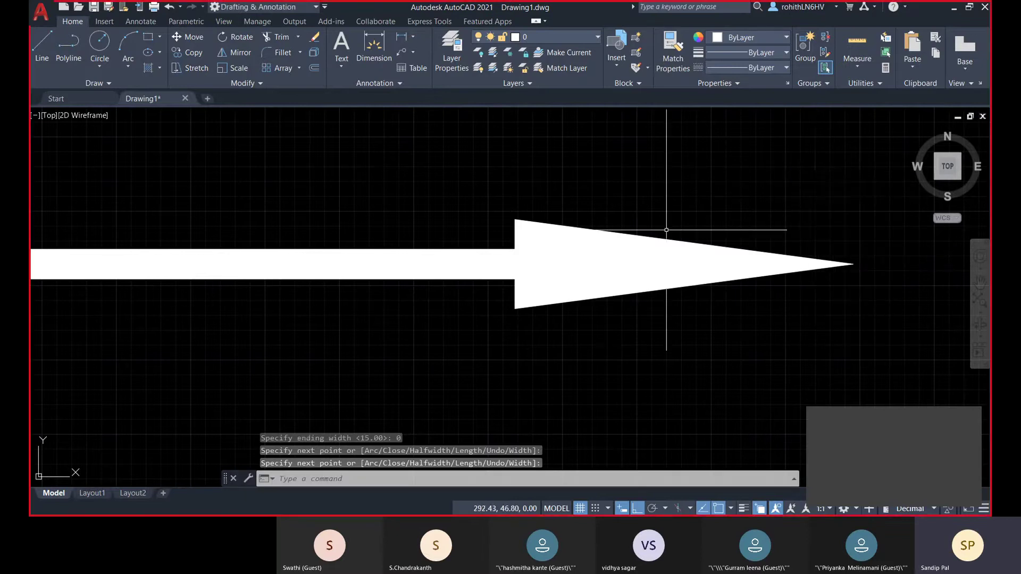
pyautogui.scroll(-4, 666, 230)
pyautogui.scroll(1, 671, 234)
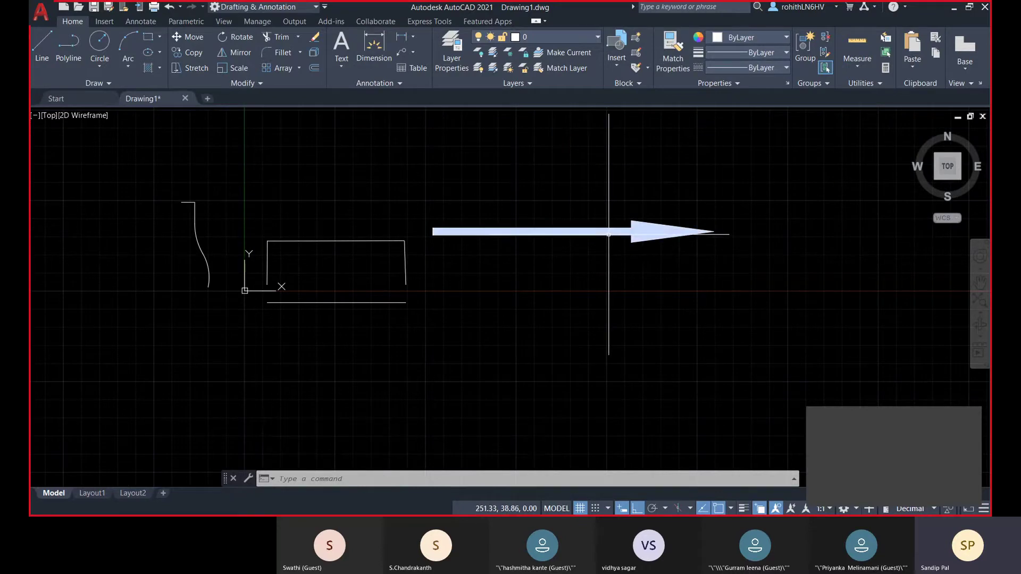
# - Window-select the arrow, outline, S-curve and lines, and delete them all
pyautogui.click(609, 233)
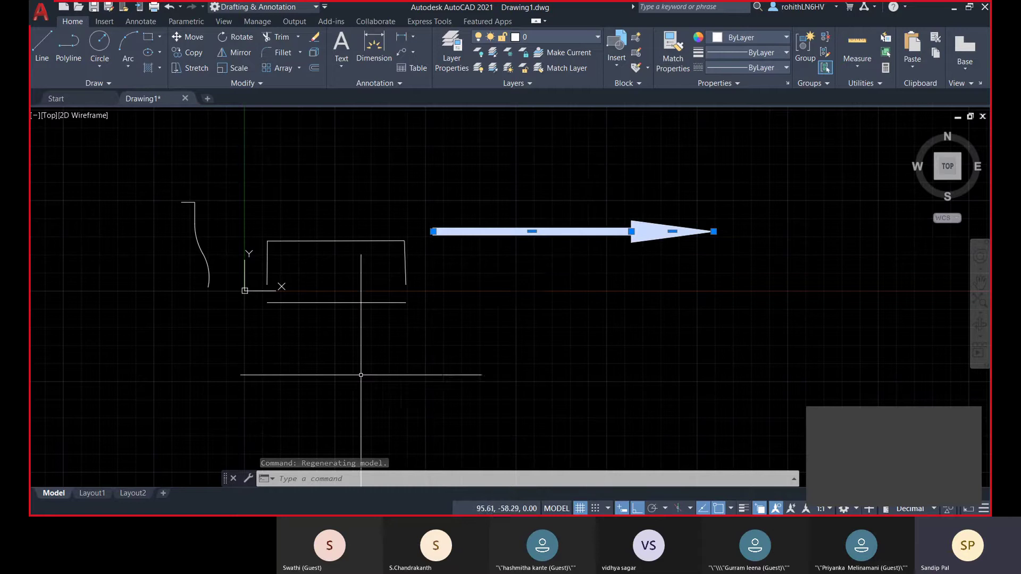
pyautogui.click(406, 259)
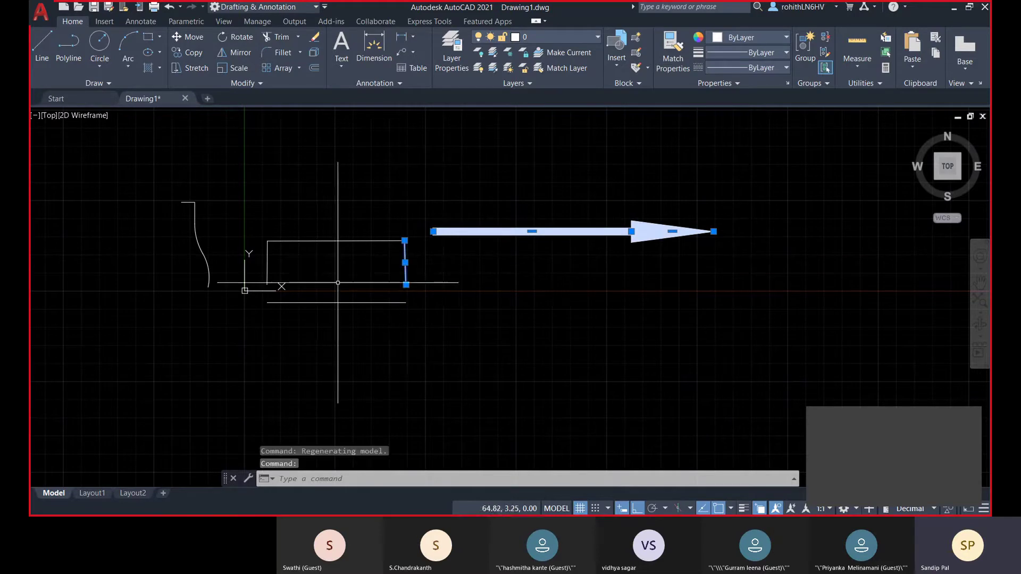
pyautogui.click(357, 240)
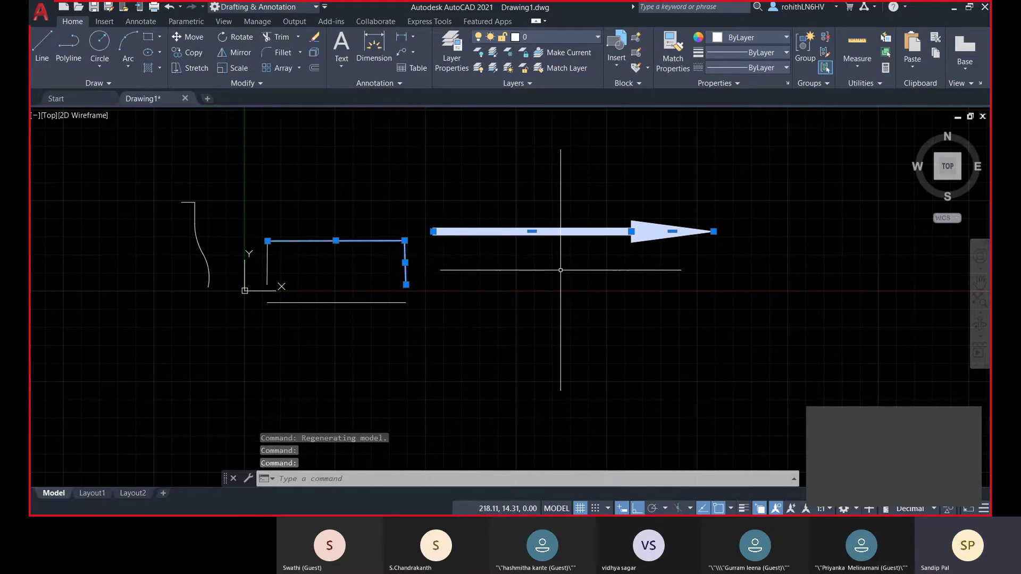
pyautogui.press('Escape')
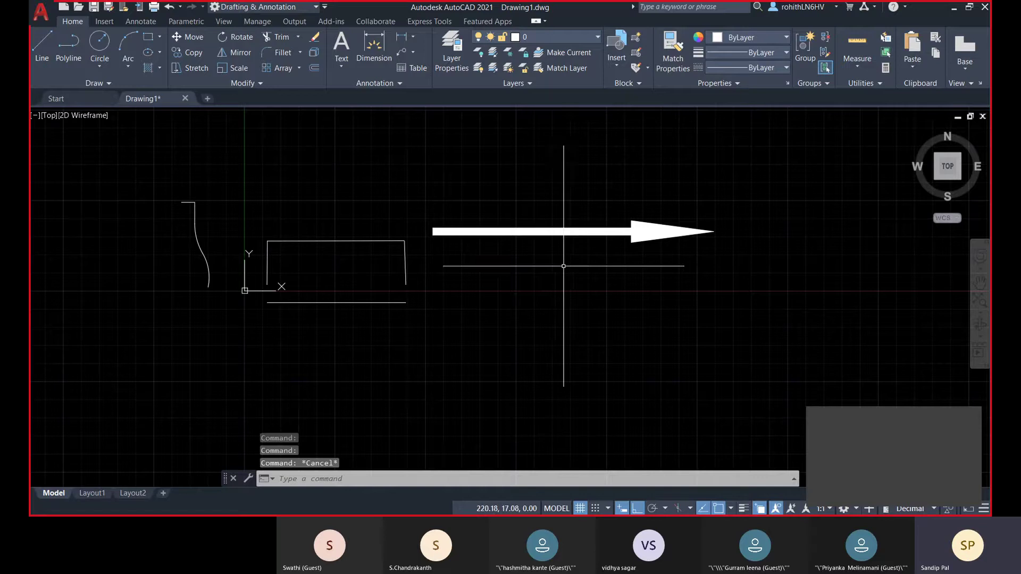
pyautogui.click(578, 233)
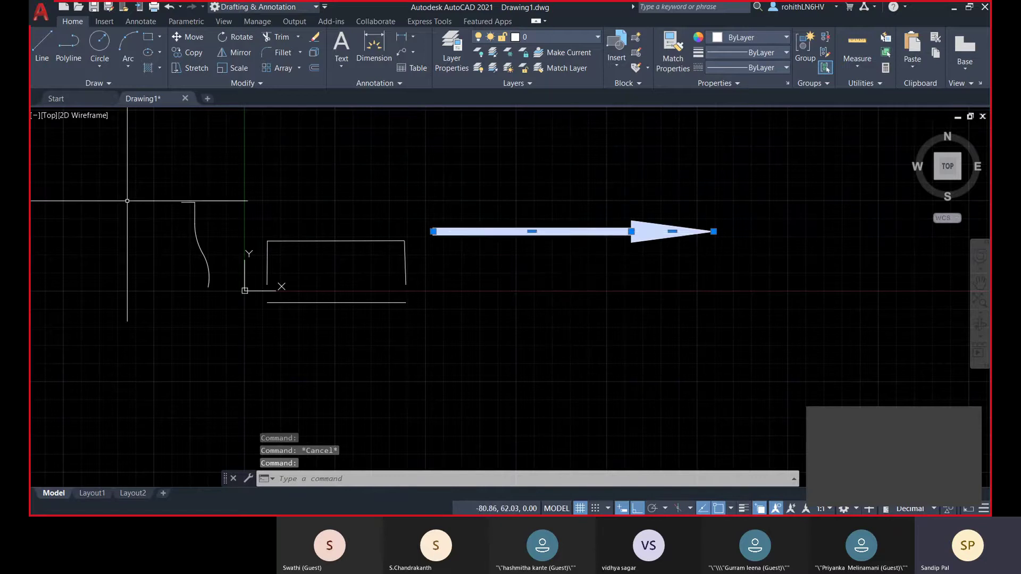
pyautogui.click(120, 169)
pyautogui.click(687, 332)
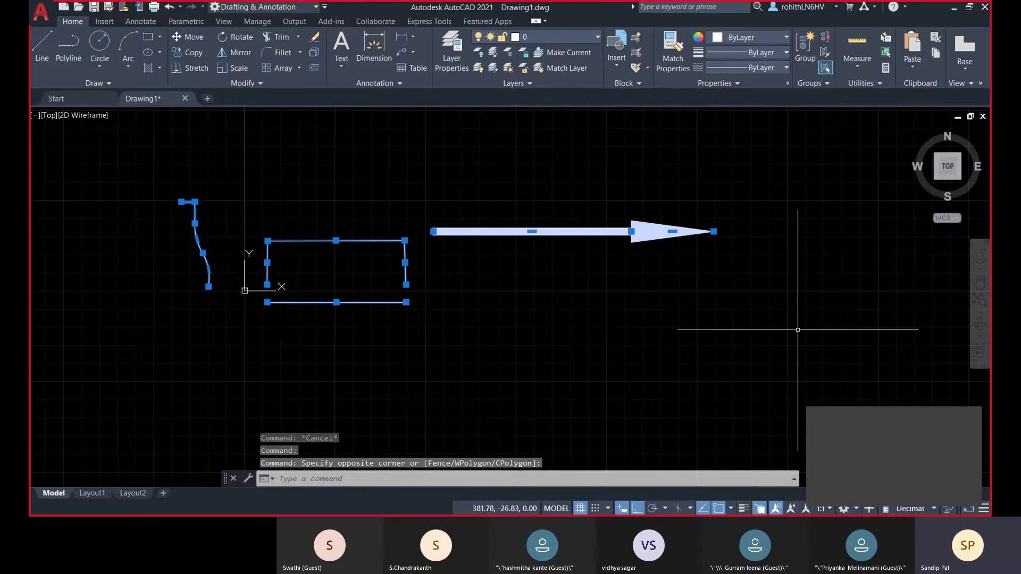
pyautogui.press('Delete')
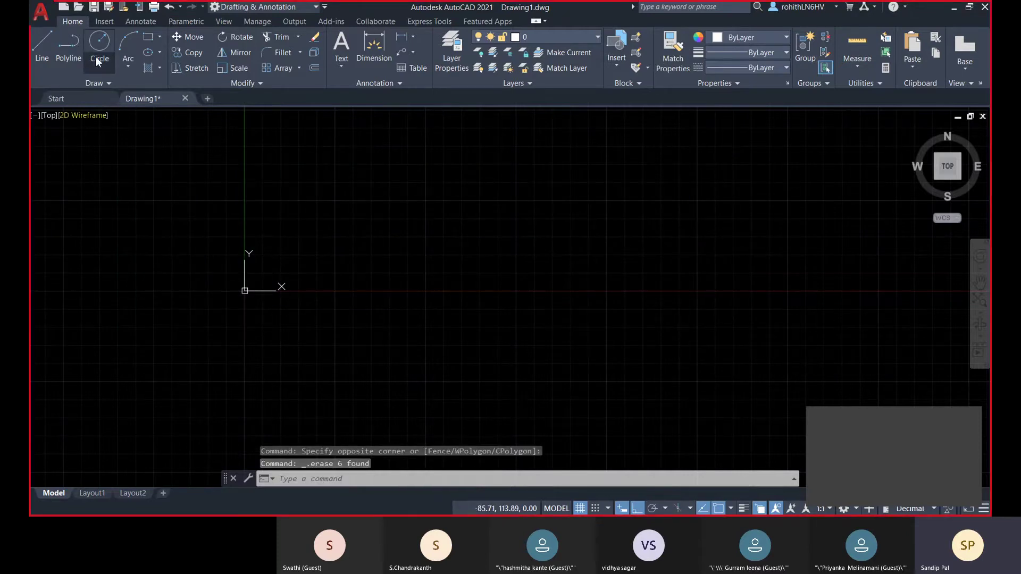
pyautogui.click(102, 66)
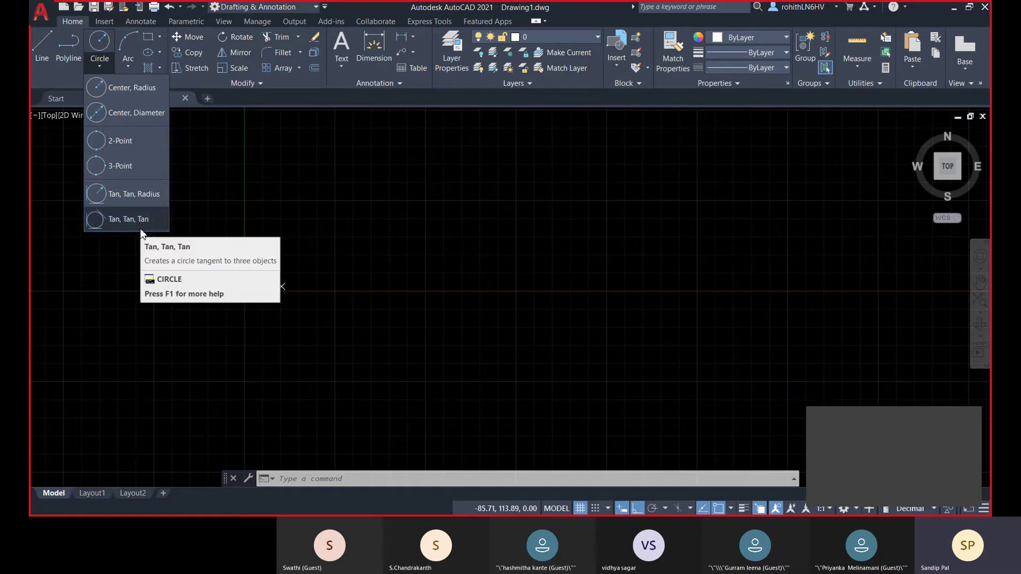
# - Open the Customize Quick Access Toolbar options
pyautogui.click(326, 8)
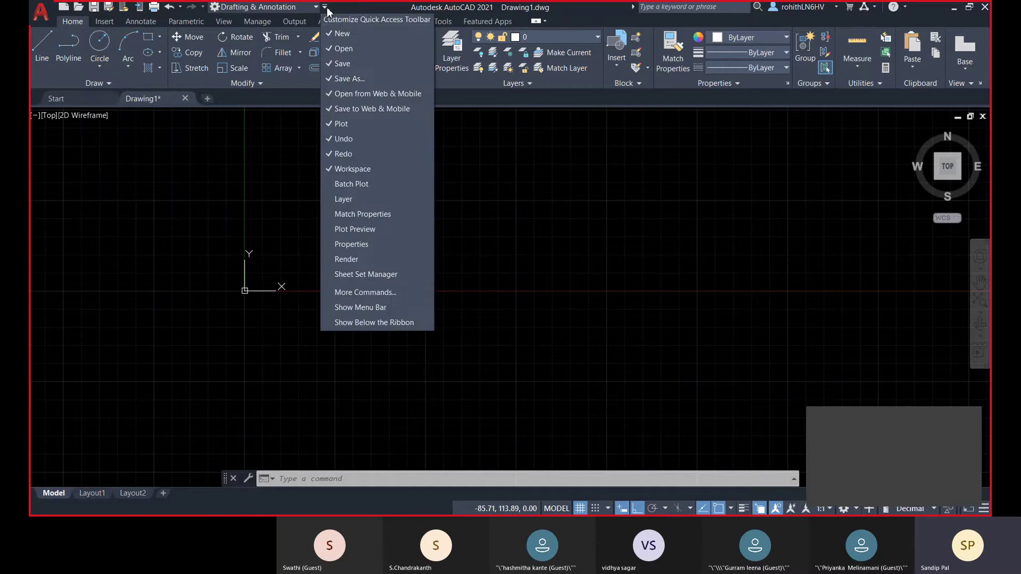
# - Show the classic menu bar and browse the Tools menu and the Draw > Circle submenu
pyautogui.click(378, 308)
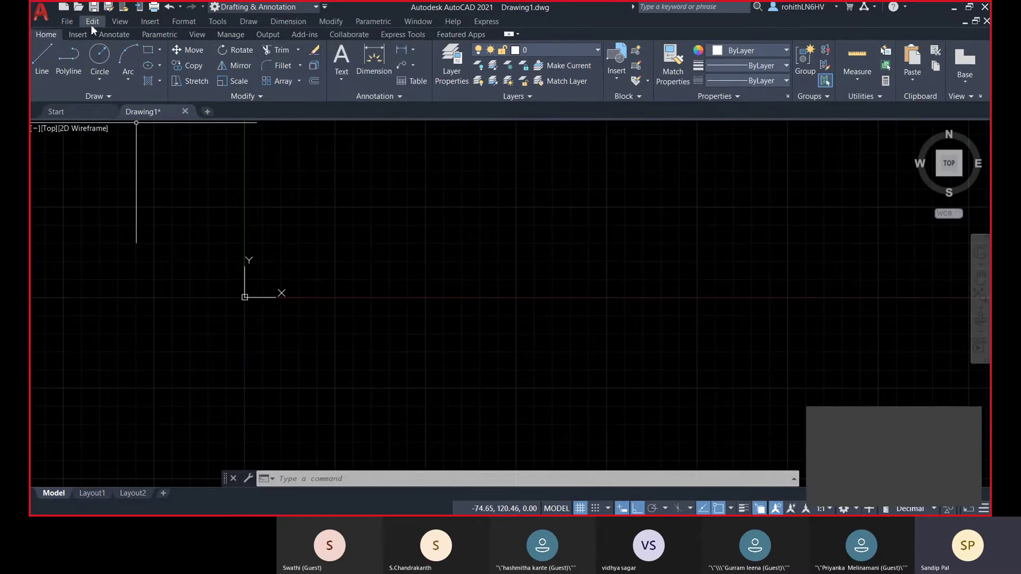
pyautogui.click(225, 22)
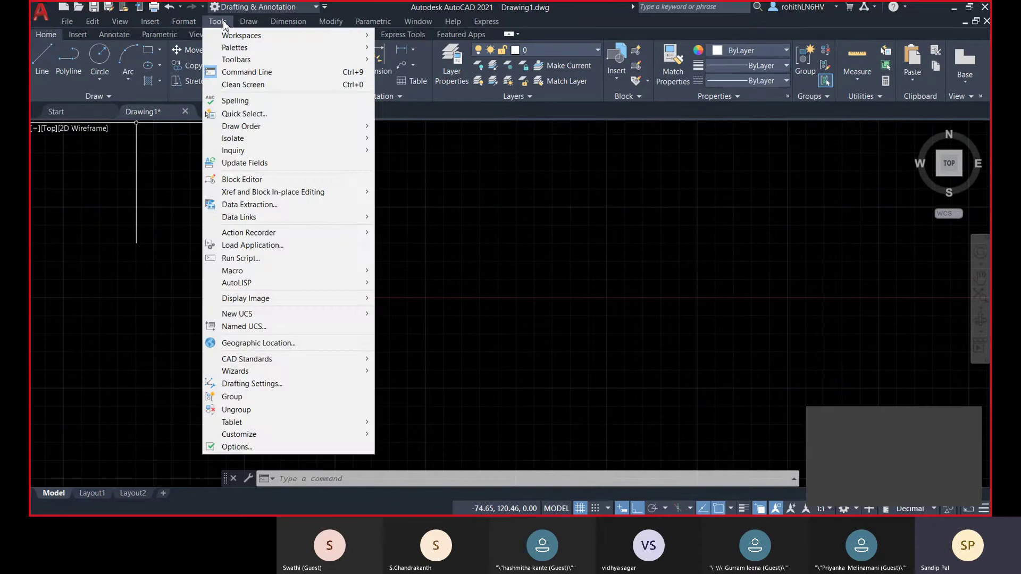
pyautogui.moveTo(248, 21)
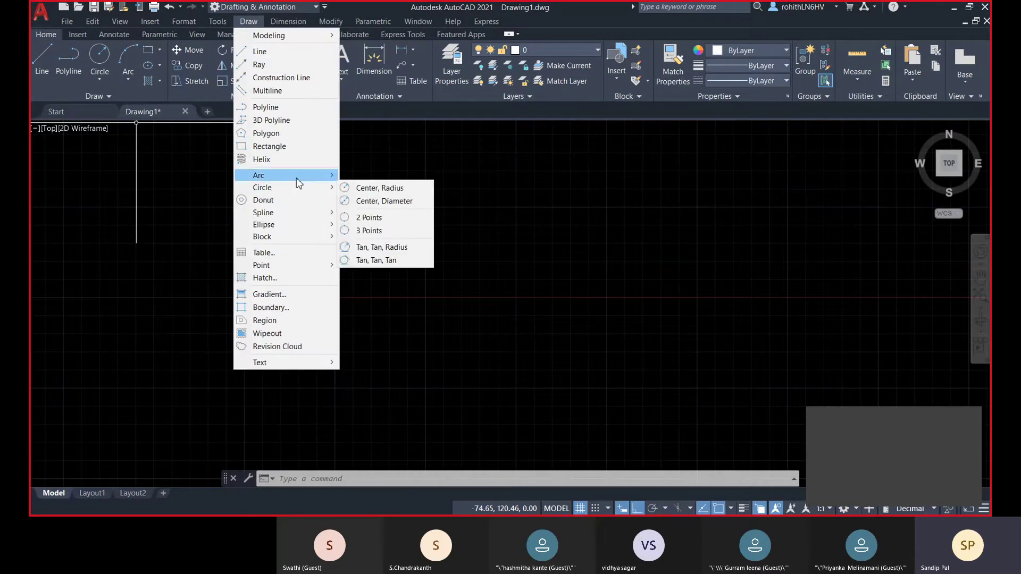
pyautogui.moveTo(299, 193)
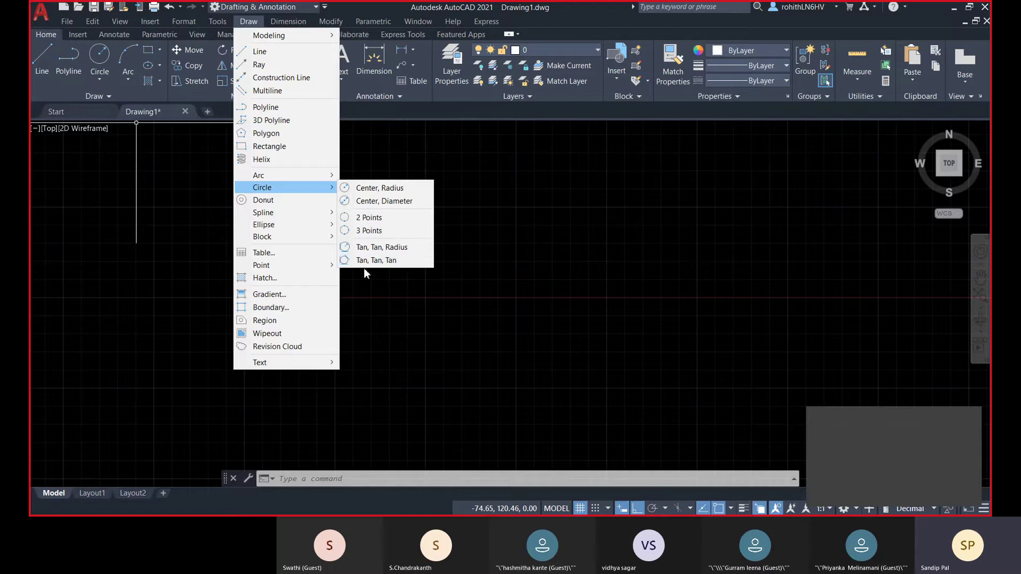
pyautogui.click(408, 345)
pyautogui.click(212, 285)
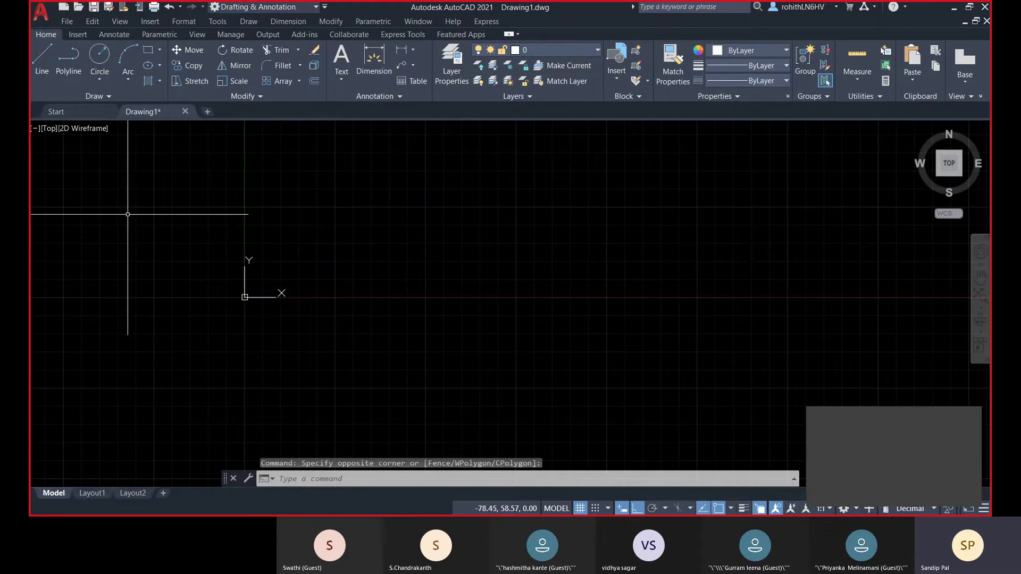
# - Draw a circle of radius 26 at a picked centre point in the drawing area
pyautogui.click(99, 53)
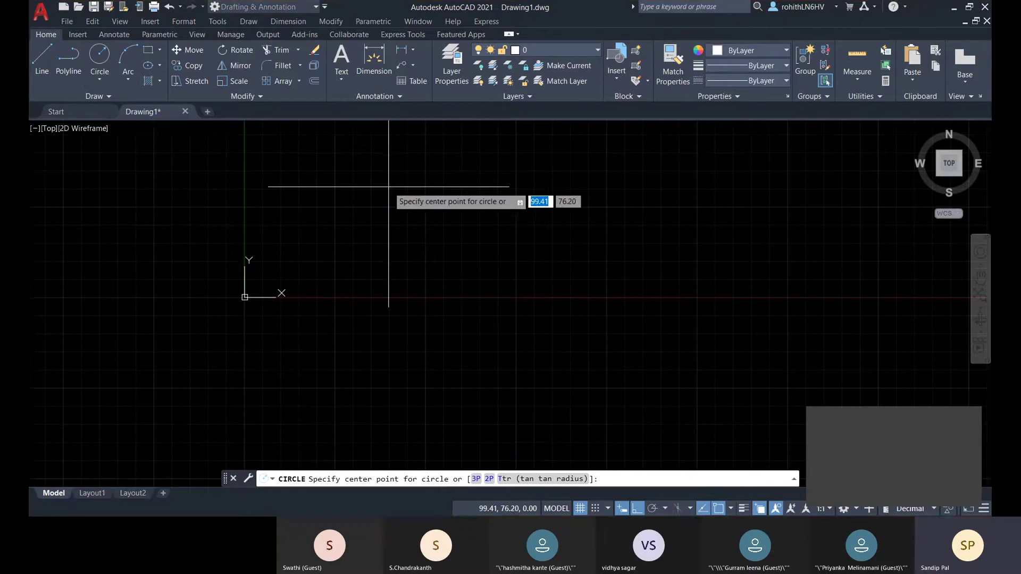
pyautogui.moveTo(388, 188); pyautogui.dragTo(388, 209, button='middle')
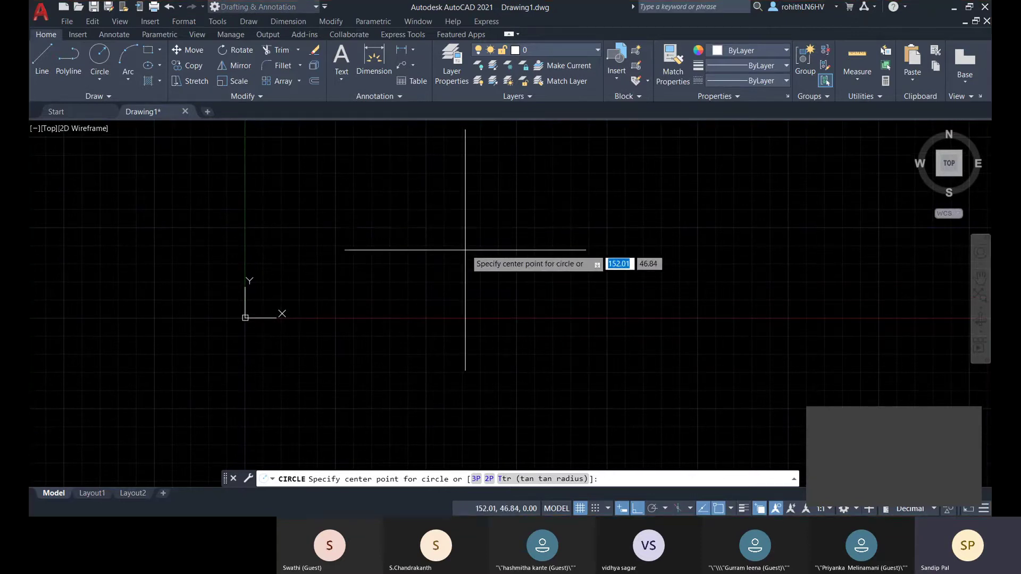
pyautogui.click(434, 225)
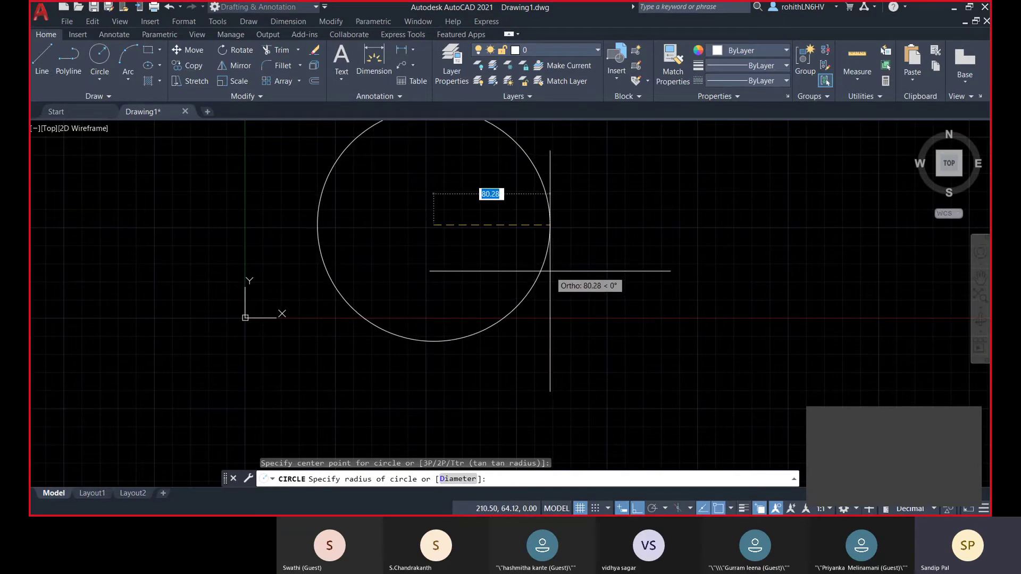
pyautogui.write('2')
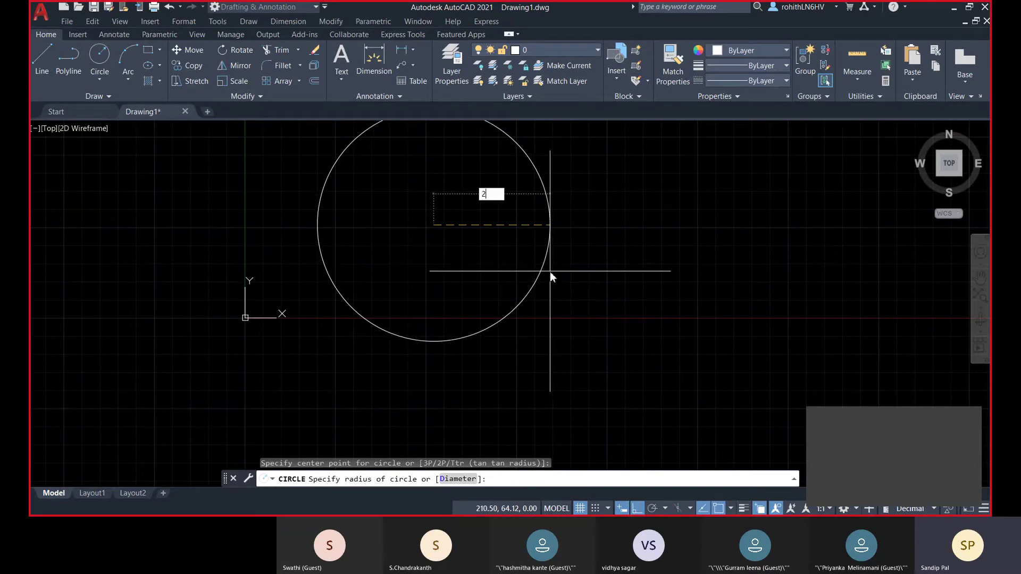
pyautogui.write('6')
pyautogui.press('Return')
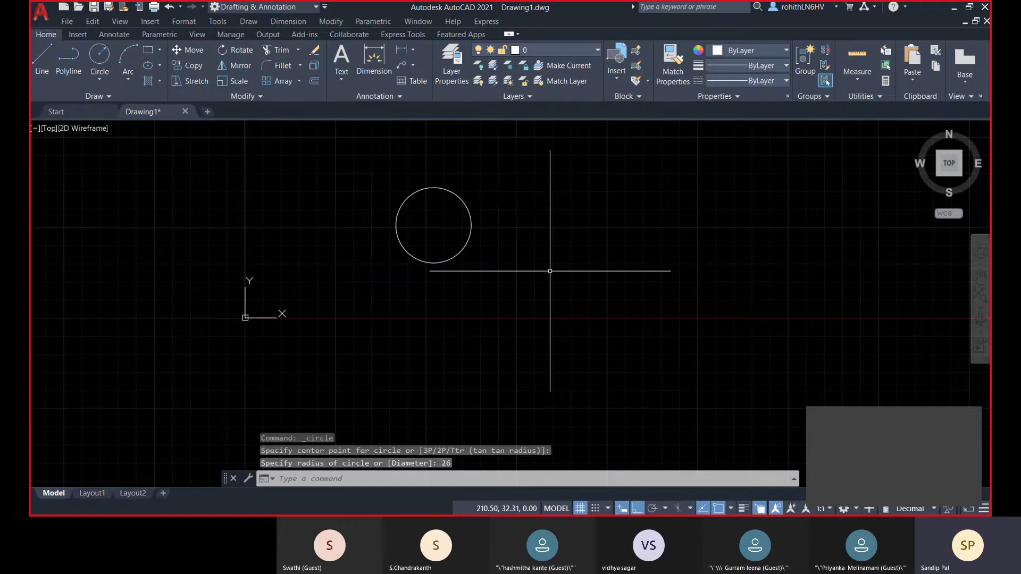
pyautogui.moveTo(411, 224); pyautogui.dragTo(403, 235, button='middle')
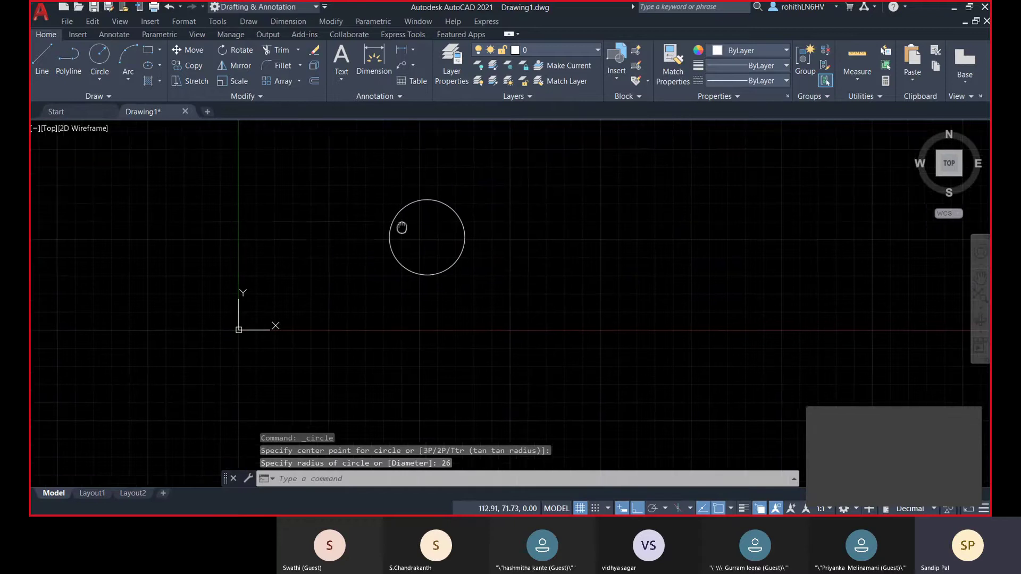
# - Start a Center, Diameter circle from the Draw panel's Circle dropdown
pyautogui.click(99, 79)
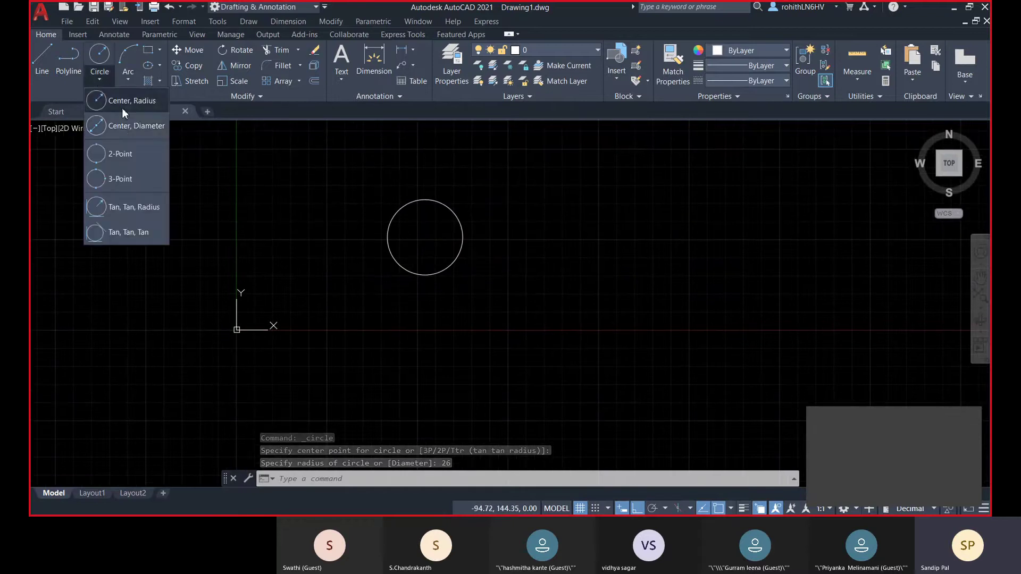
pyautogui.click(111, 129)
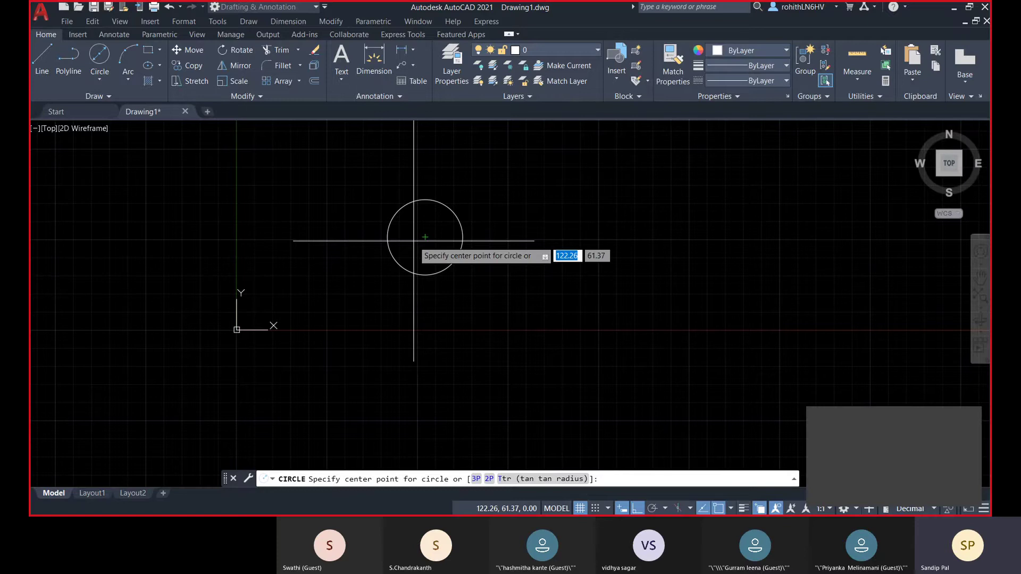
# - Draw a diameter-26 circle concentric with the radius-26 circle, centred on its centre
pyautogui.click(413, 241)
pyautogui.write('d')
pyautogui.press('Return')
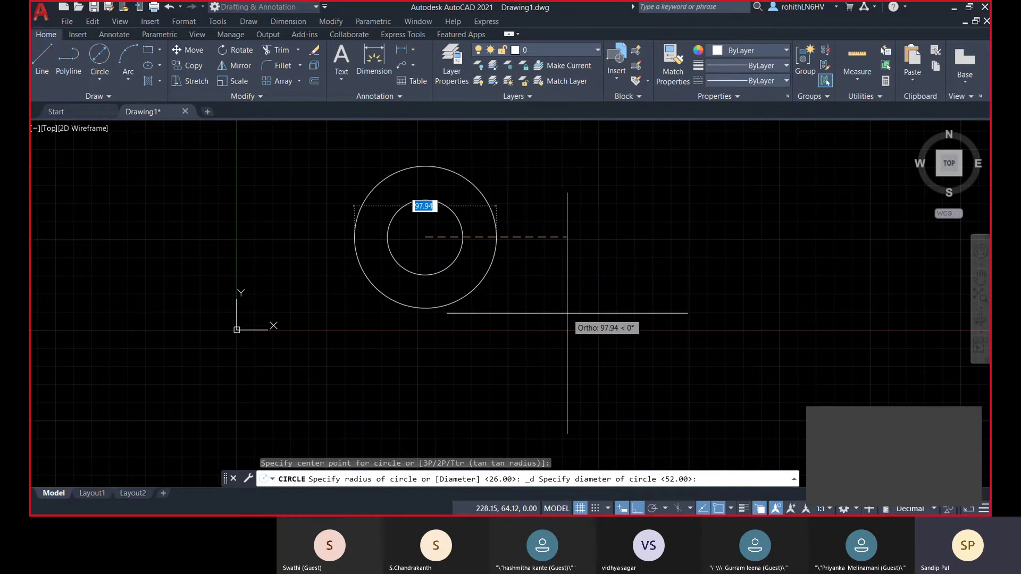
pyautogui.write('2')
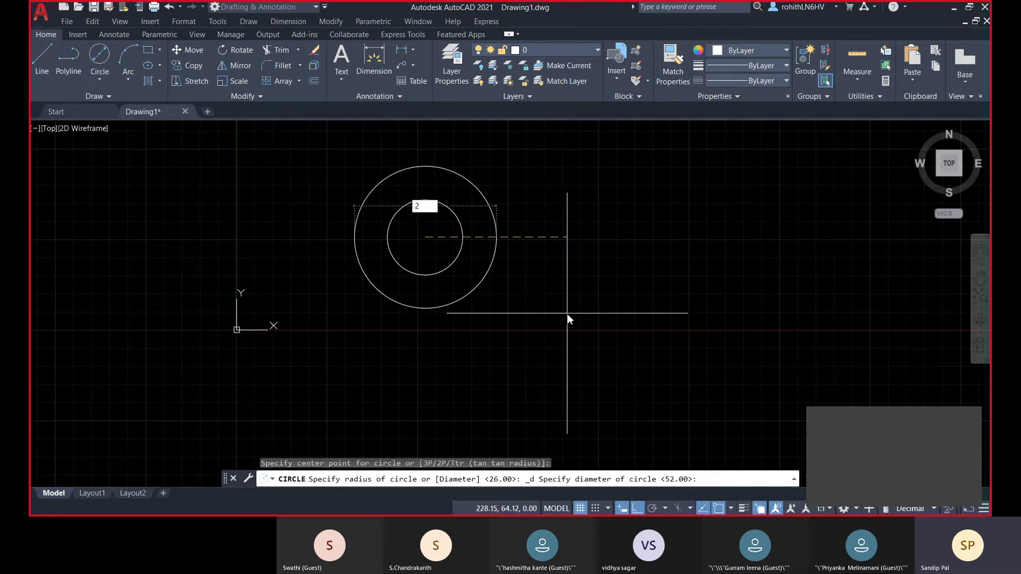
pyautogui.write('6')
pyautogui.press('Return')
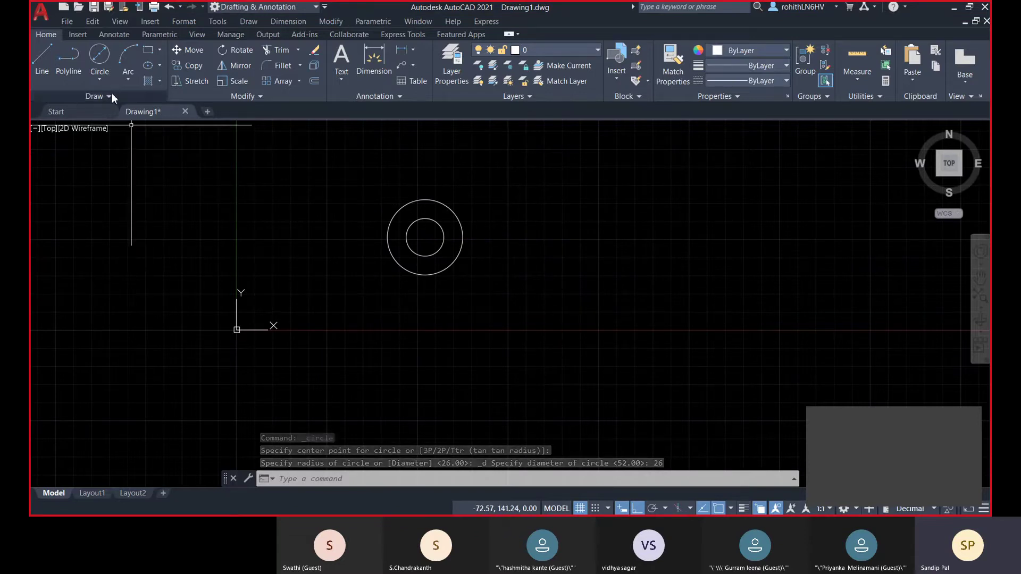
pyautogui.click(99, 78)
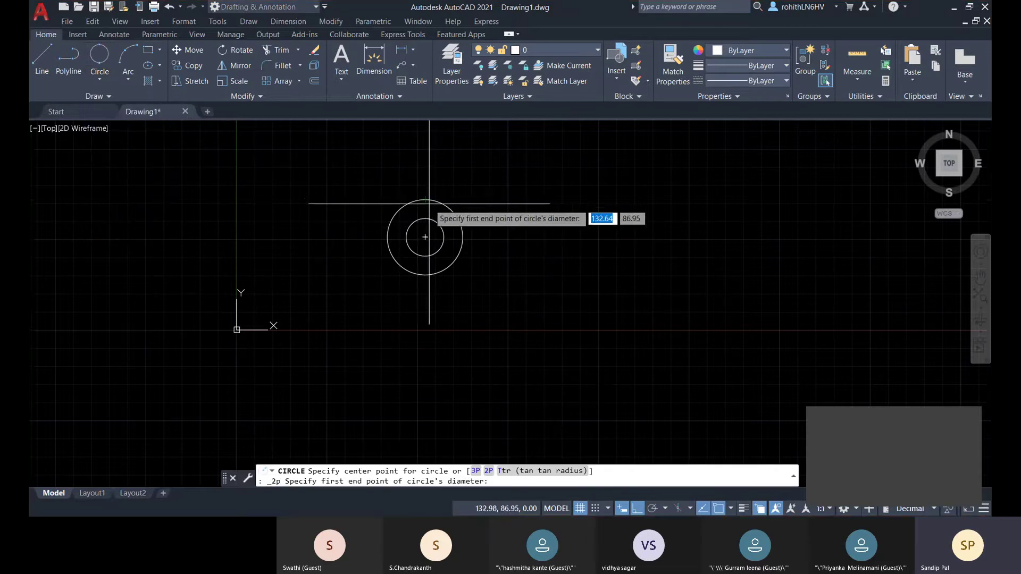
pyautogui.scroll(5, 425, 199)
pyautogui.scroll(-3, 570, 316)
pyautogui.moveTo(741, 313); pyautogui.dragTo(452, 291, button='middle')
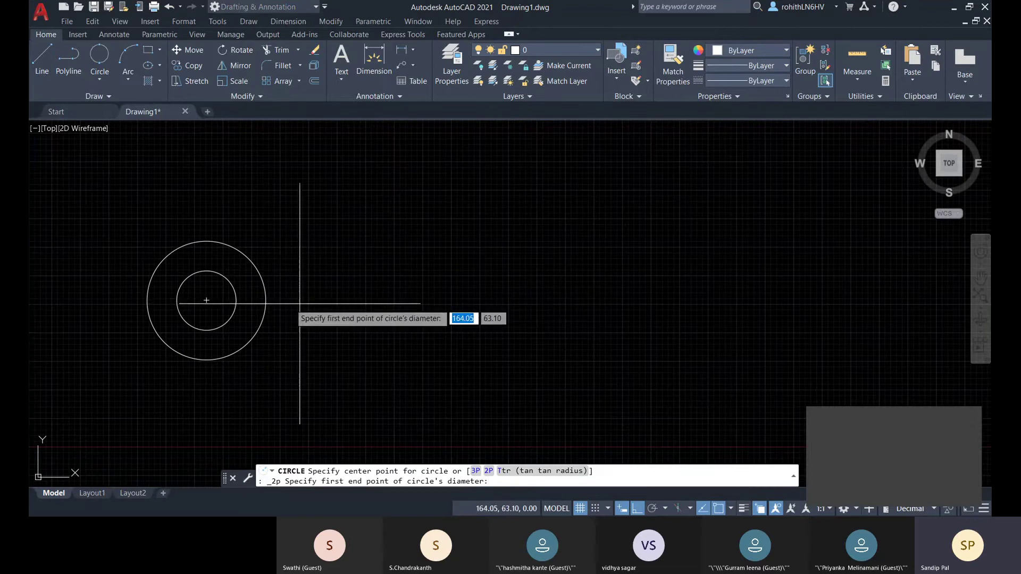
pyautogui.click(266, 300)
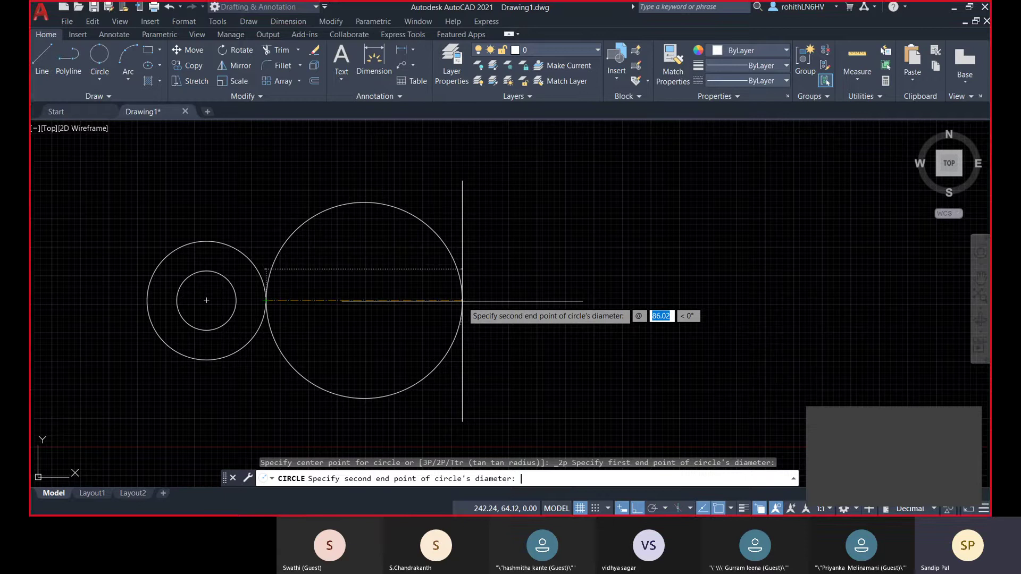
pyautogui.write('5')
pyautogui.press('Tab')
pyautogui.write('4')
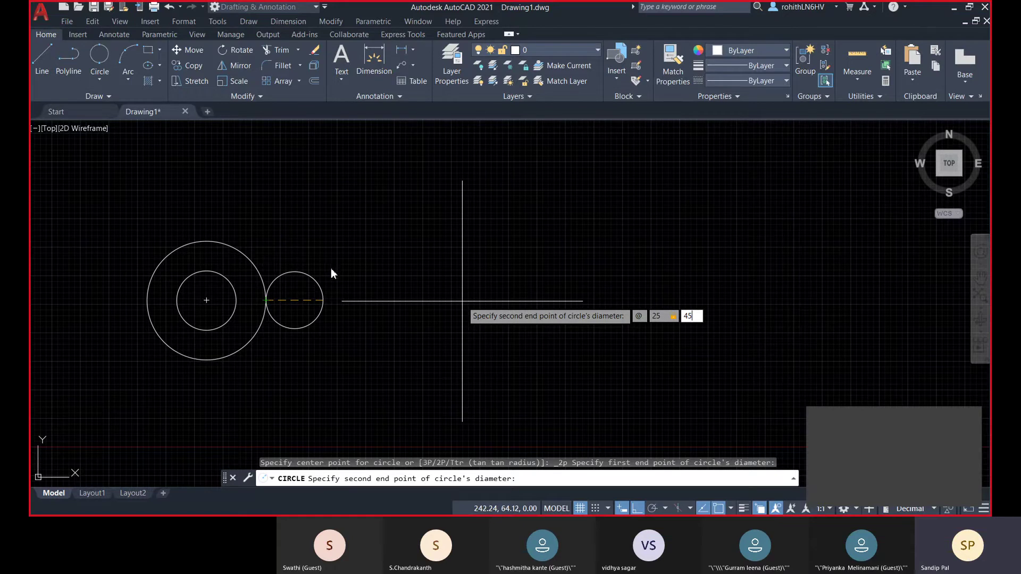
pyautogui.press('Return')
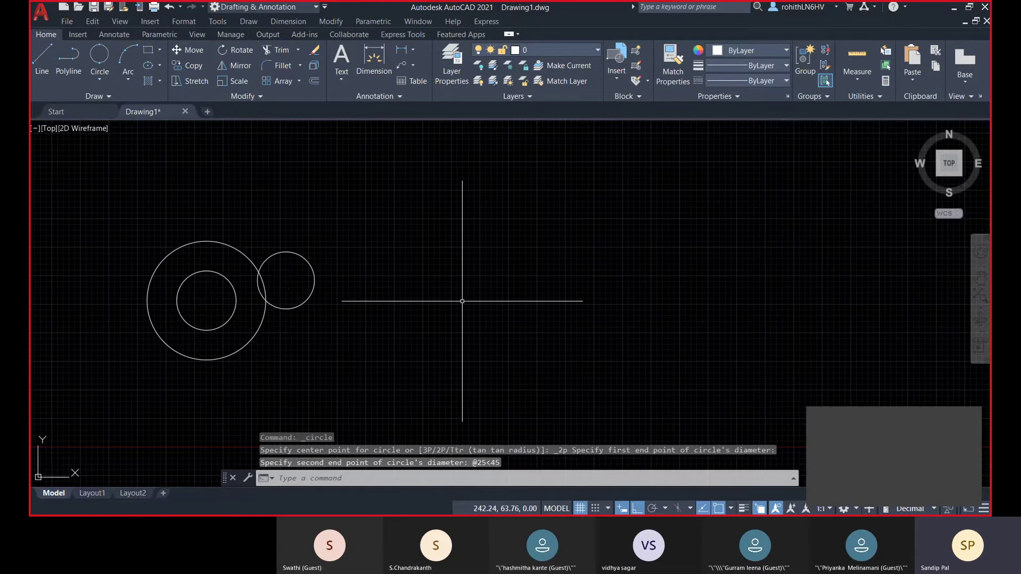
pyautogui.click(268, 304)
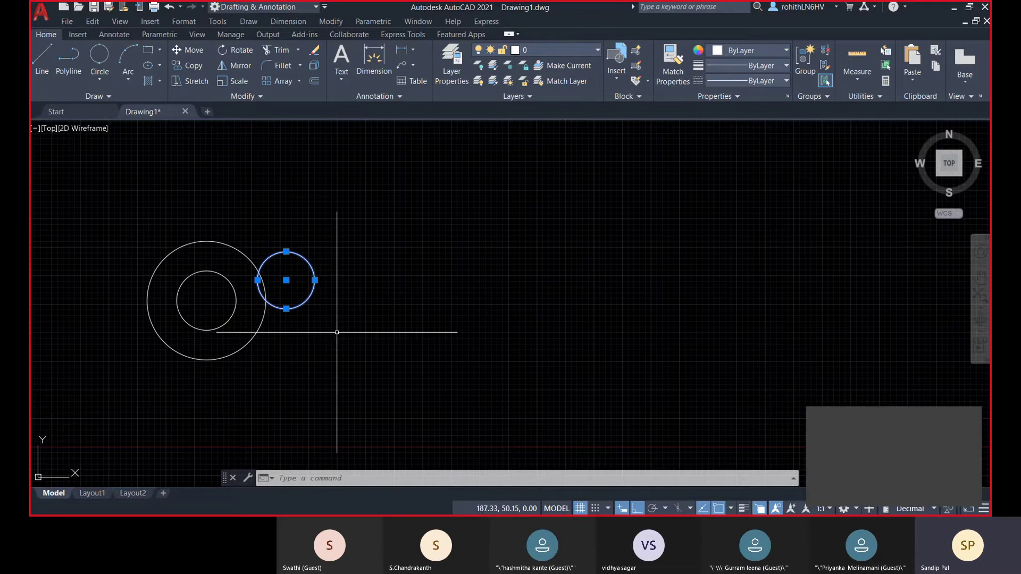
pyautogui.press('Escape')
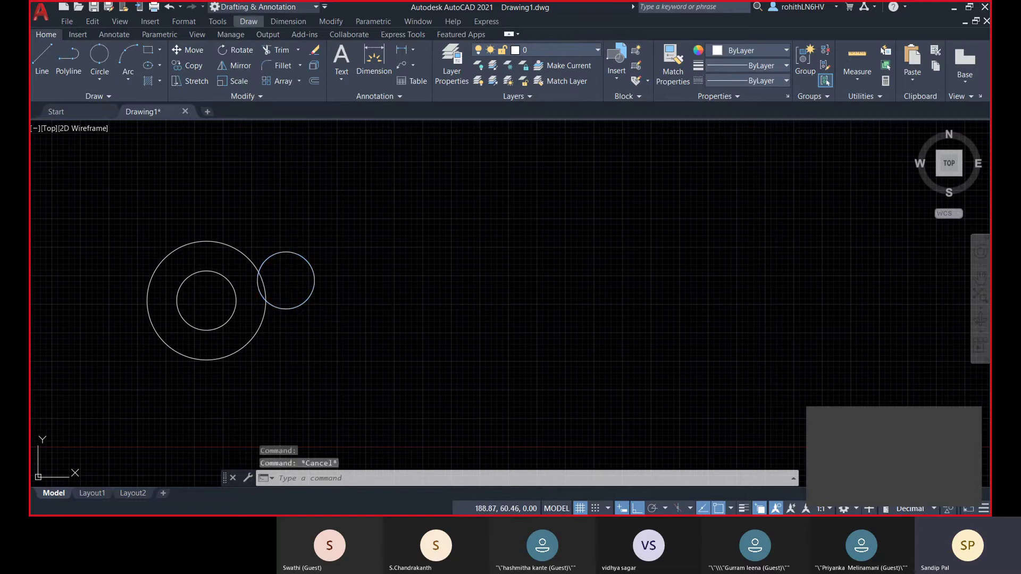
# - Choose the 3-Point method from the Circle dropdown, leaving the small circle unselected
pyautogui.click(112, 79)
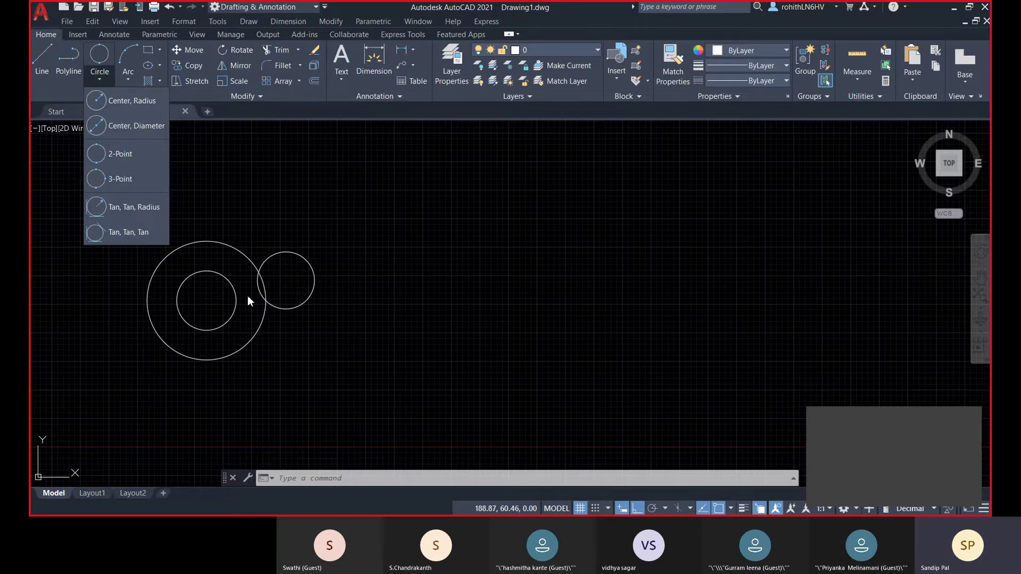
pyautogui.click(361, 281)
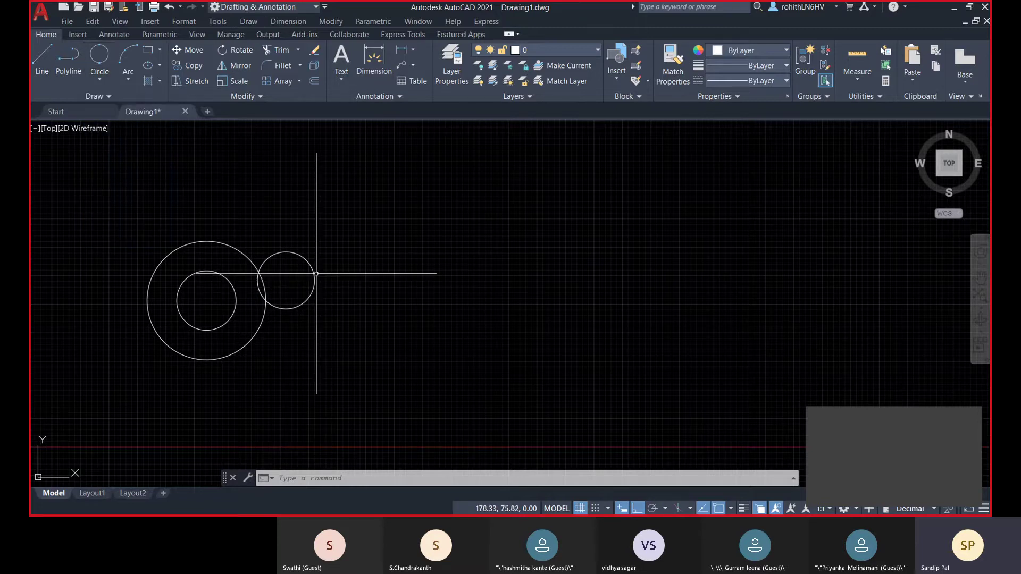
pyautogui.click(314, 277)
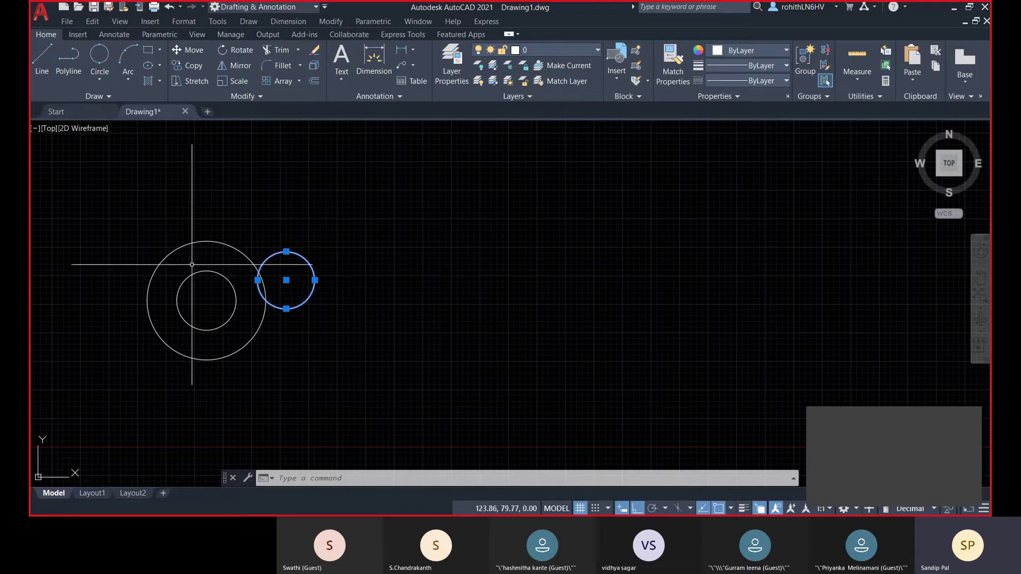
pyautogui.click(100, 79)
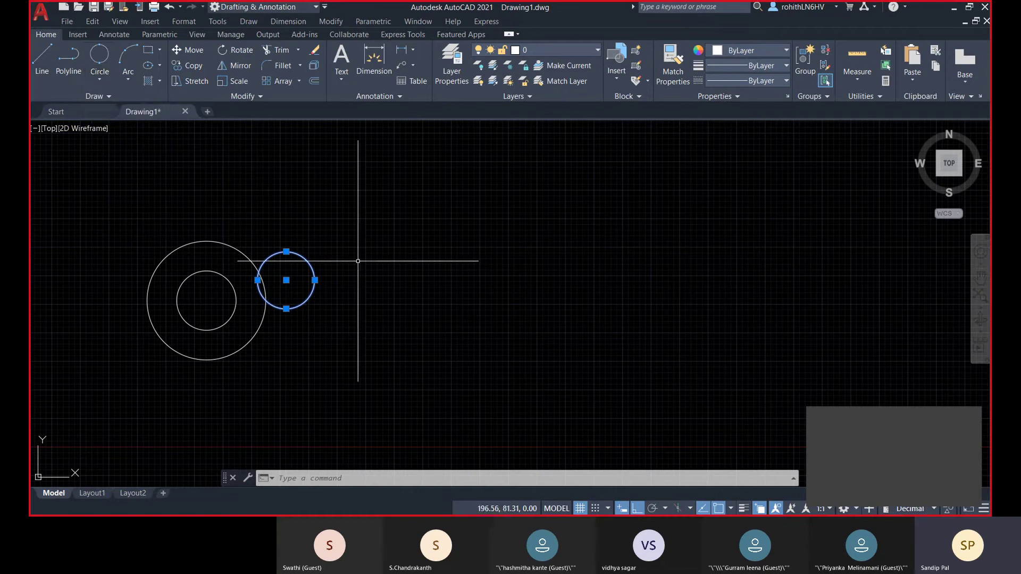
pyautogui.press('Escape')
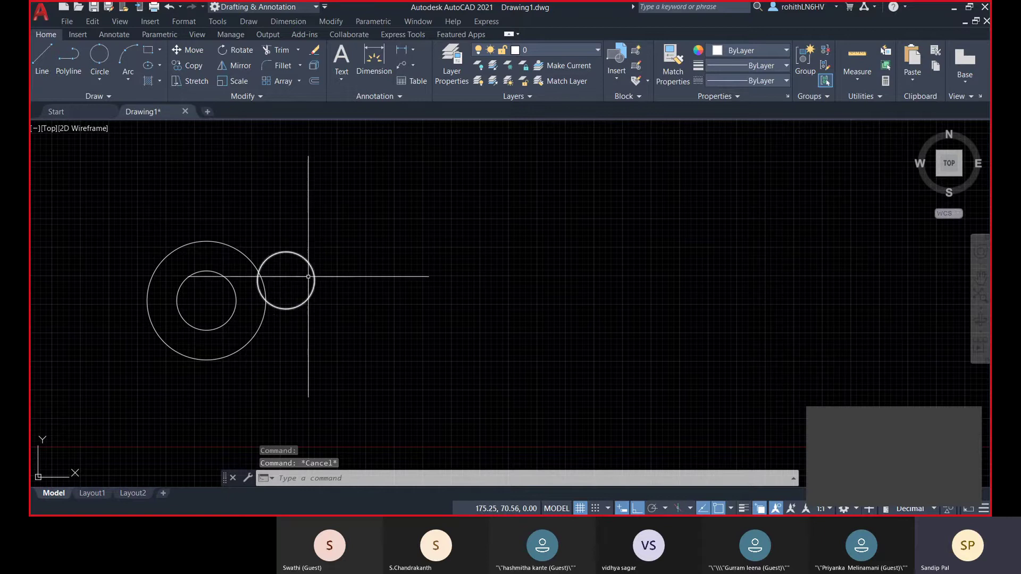
pyautogui.click(103, 76)
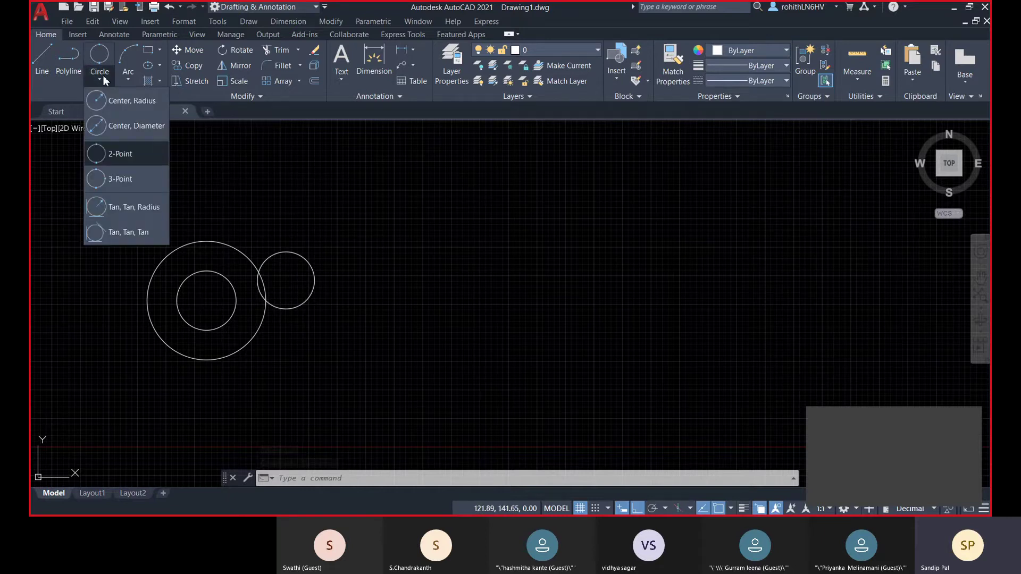
pyautogui.click(123, 180)
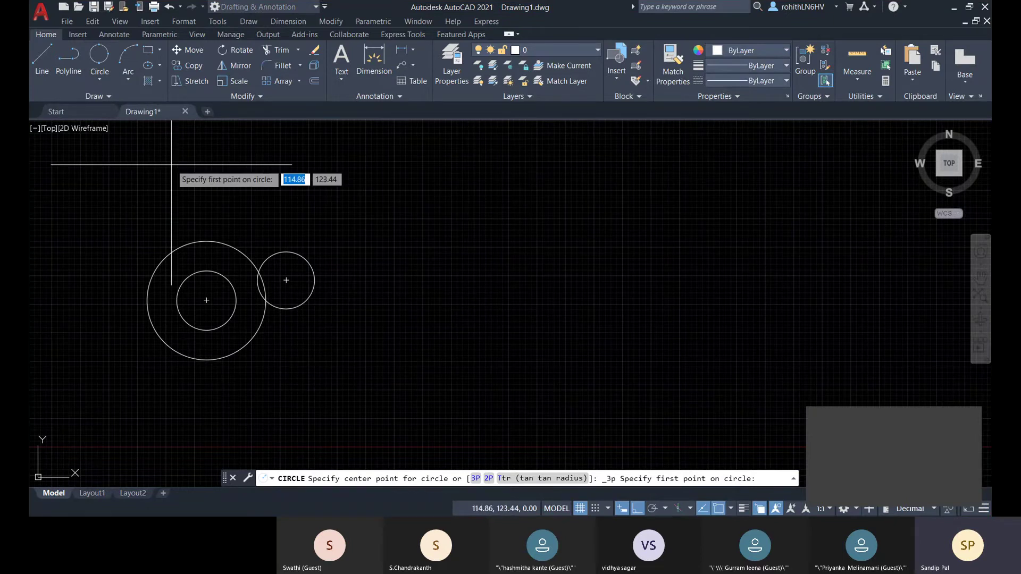
# - Draw a closed triangle with the LINE command to the right of the circles
pyautogui.press('Escape')
pyautogui.write('l')
pyautogui.press('Return')
pyautogui.click(479, 230)
pyautogui.click(637, 508)
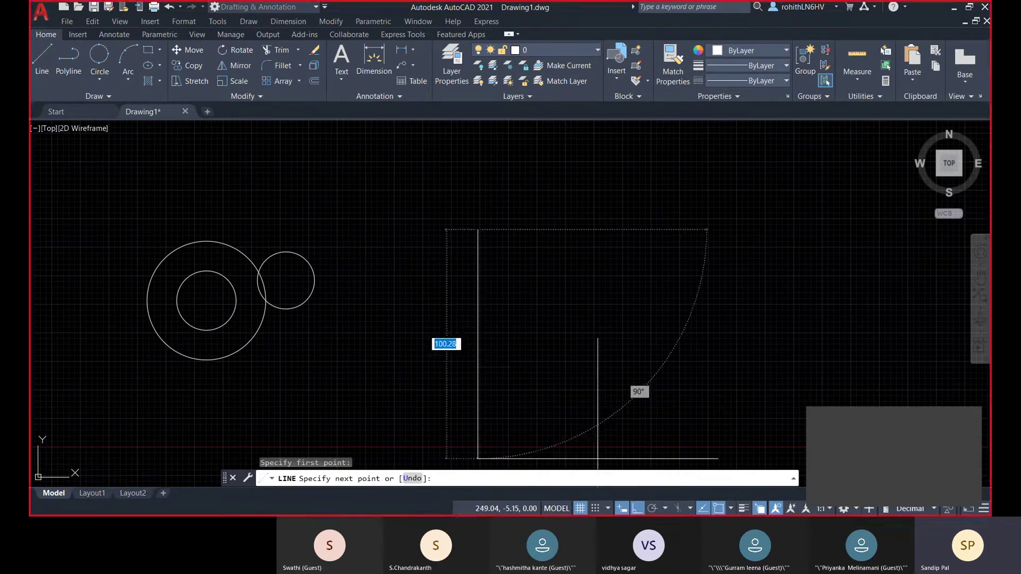
pyautogui.click(374, 376)
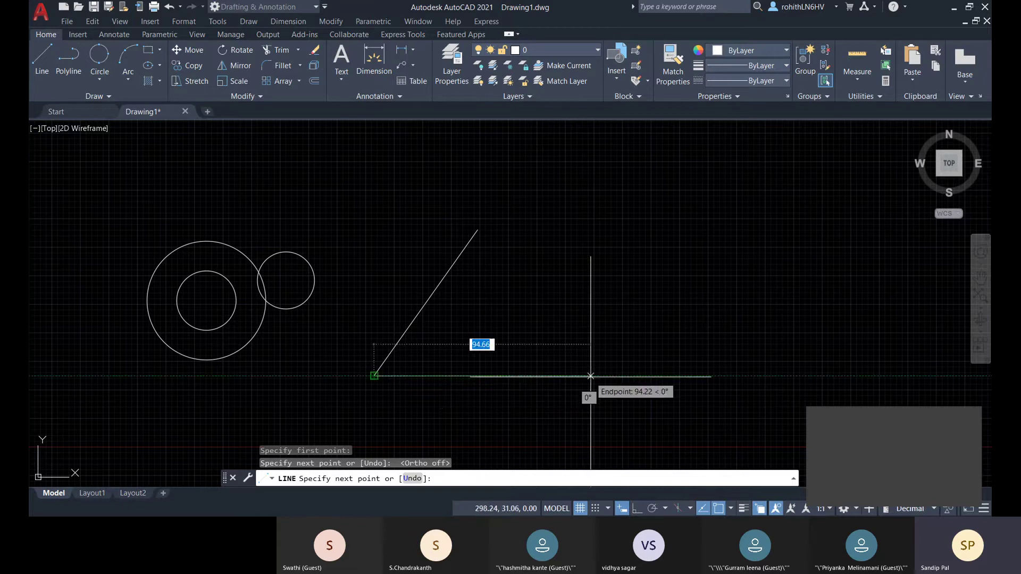
pyautogui.click(599, 375)
pyautogui.click(479, 230)
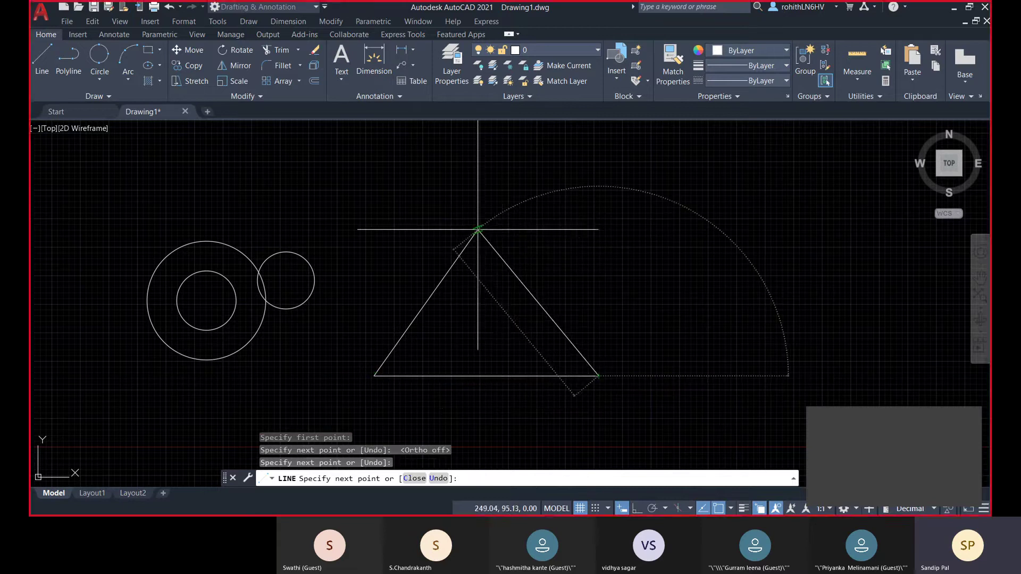
pyautogui.rightClick(519, 185)
pyautogui.click(537, 192)
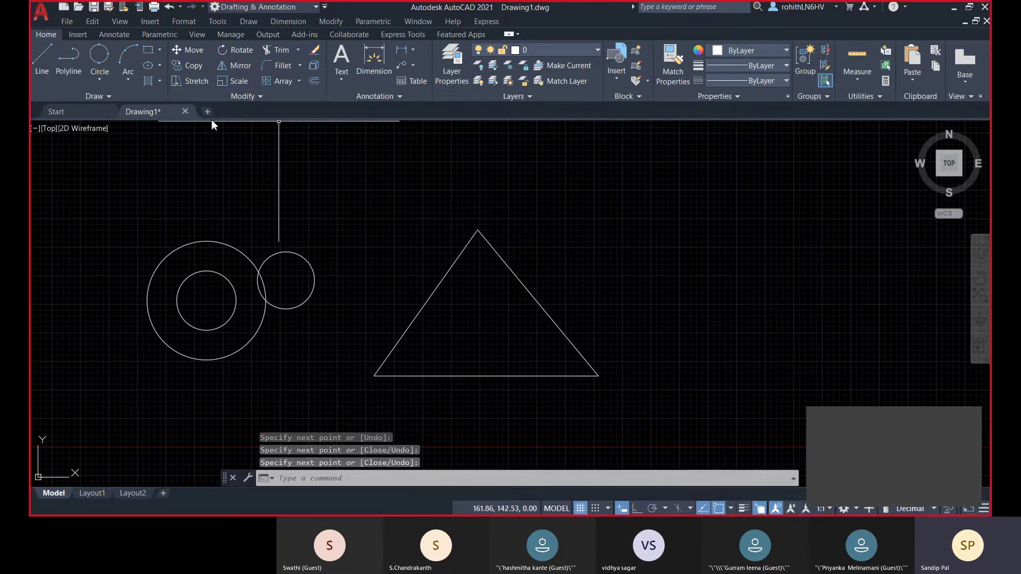
# - Fit a 3-point circle through the triangle's left side, right side and base midpoint
pyautogui.click(111, 75)
pyautogui.click(126, 184)
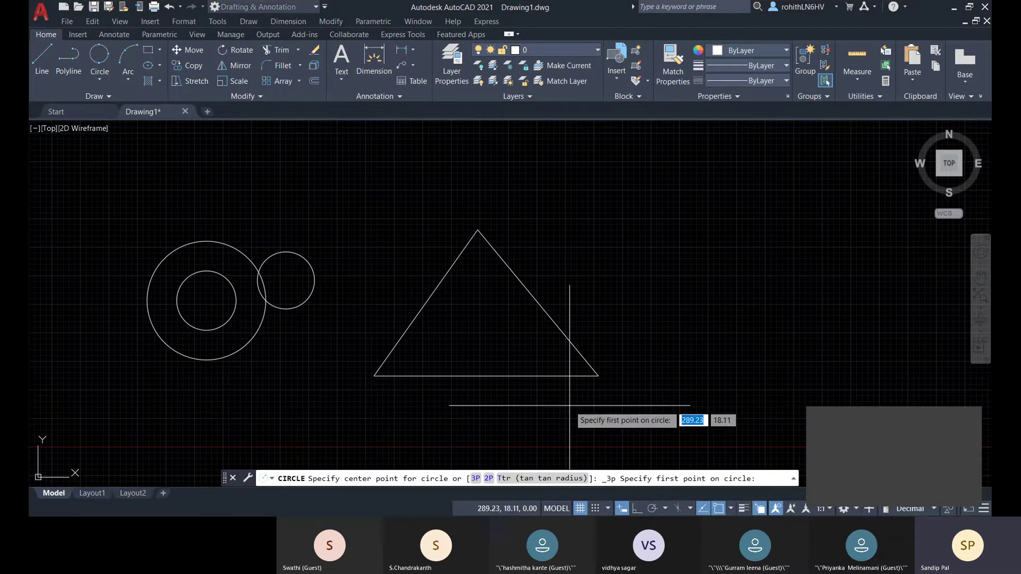
pyautogui.click(426, 302)
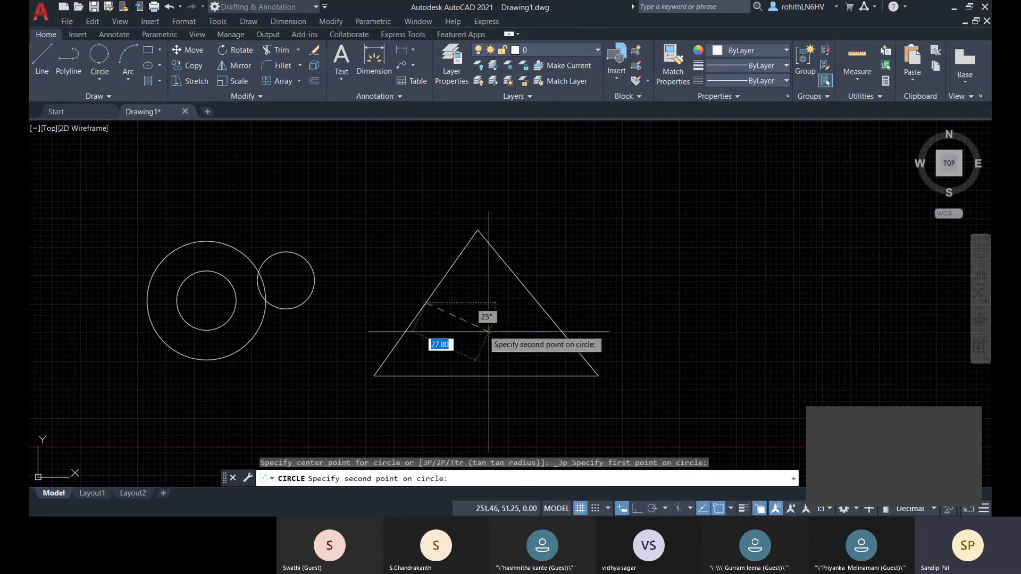
pyautogui.click(539, 303)
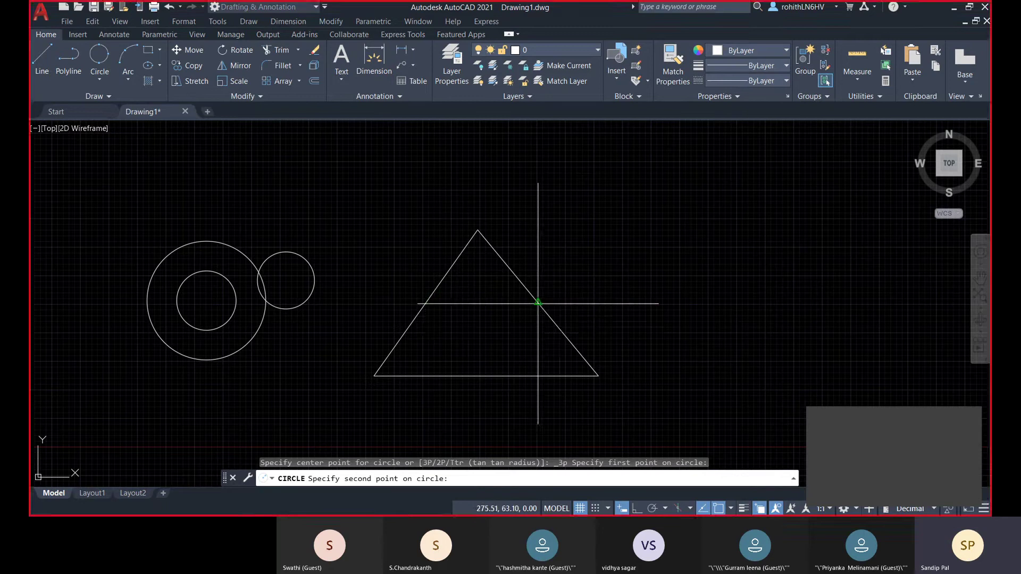
pyautogui.click(479, 375)
pyautogui.moveTo(481, 325); pyautogui.dragTo(477, 319, button='middle')
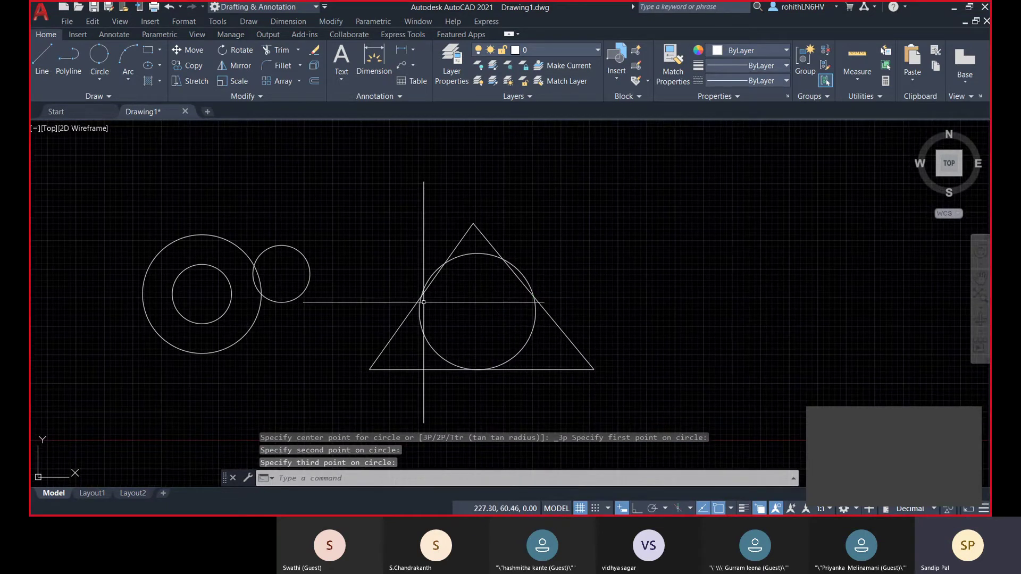
pyautogui.click(419, 329)
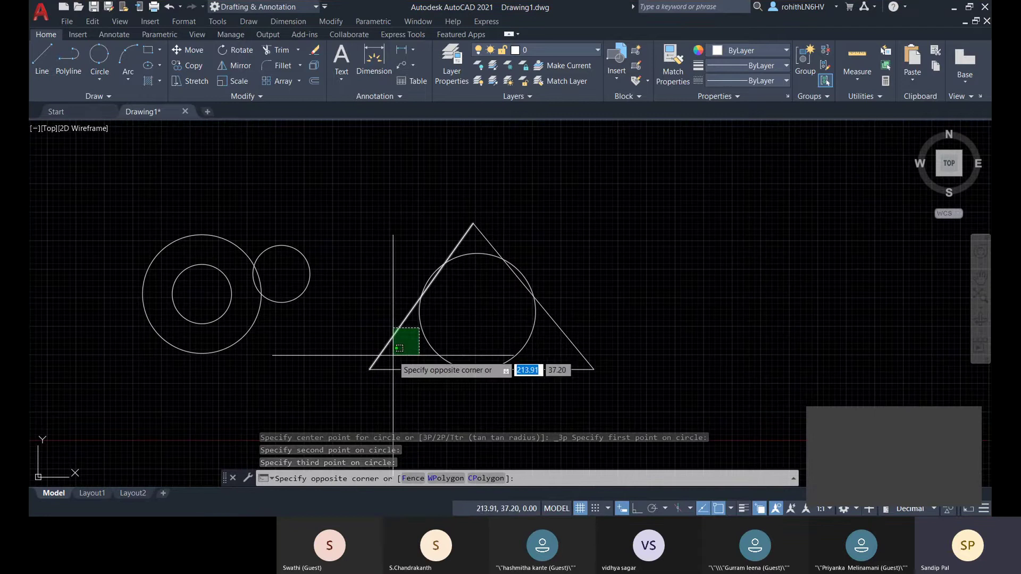
# - Draw a radius-5 Tan, Tan, Radius circle tangent to the triangle's base and left edge
pyautogui.click(100, 80)
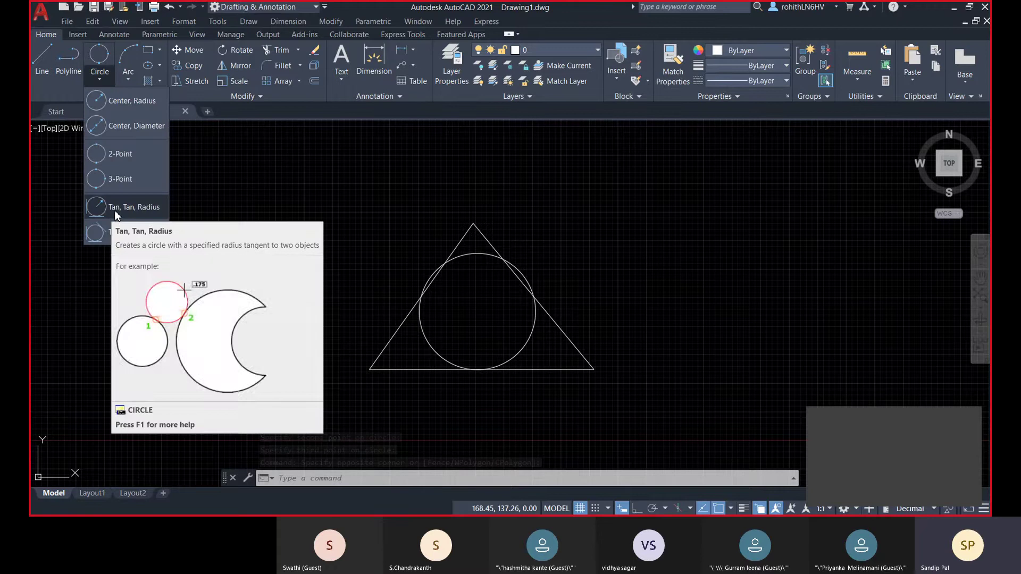
pyautogui.click(131, 212)
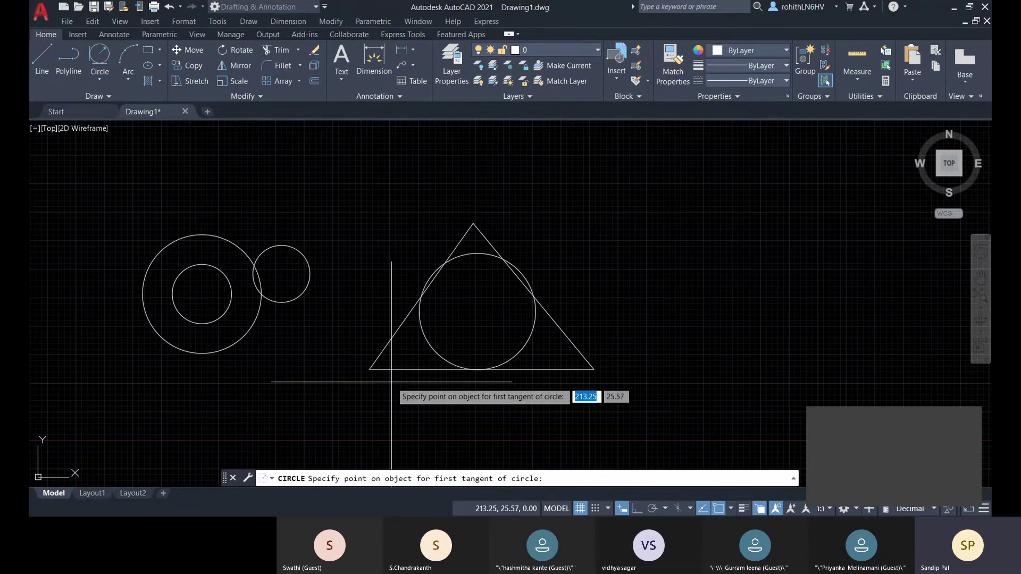
pyautogui.scroll(4, 404, 369)
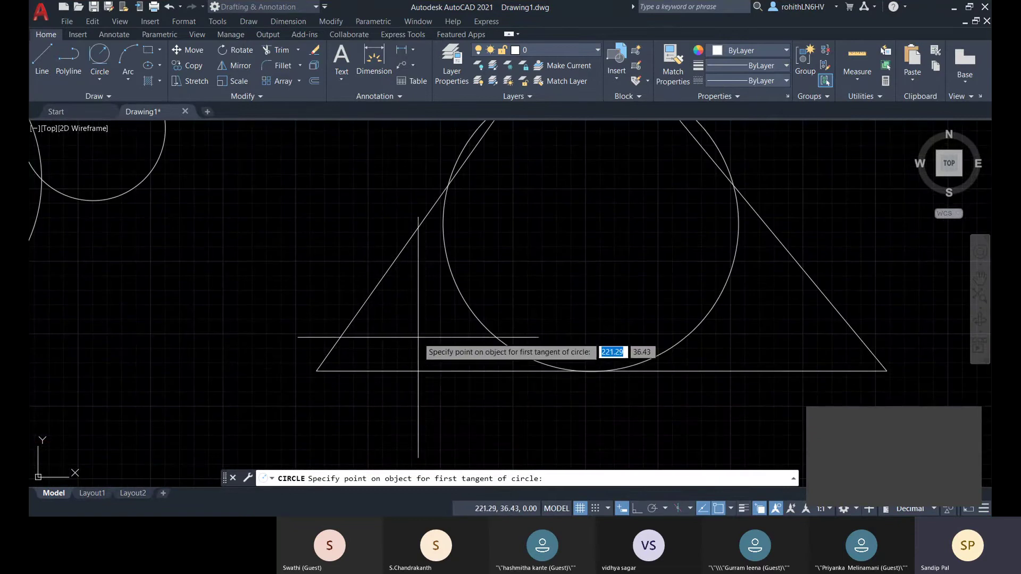
pyautogui.scroll(-3, 413, 345)
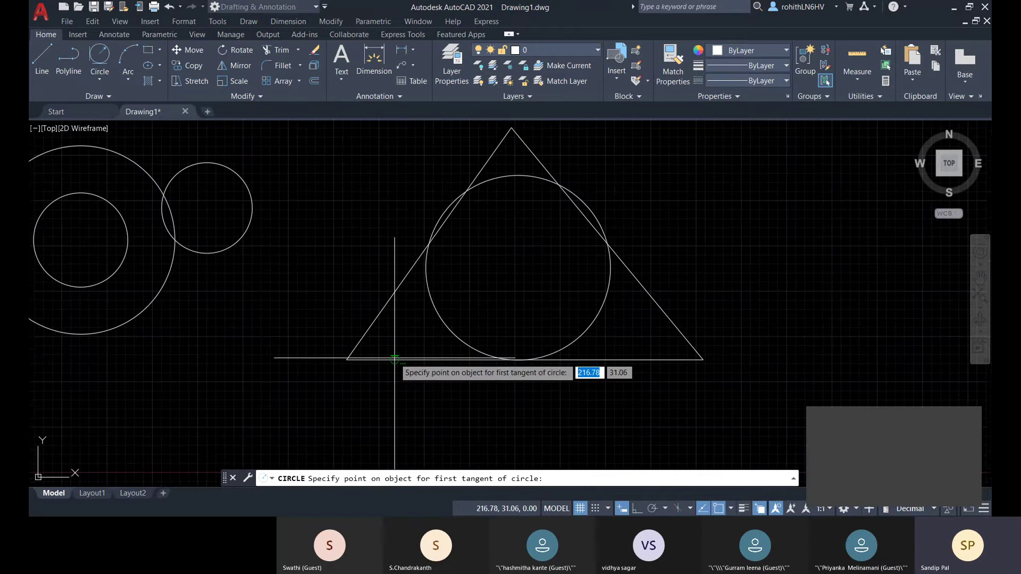
pyautogui.click(401, 358)
pyautogui.click(391, 315)
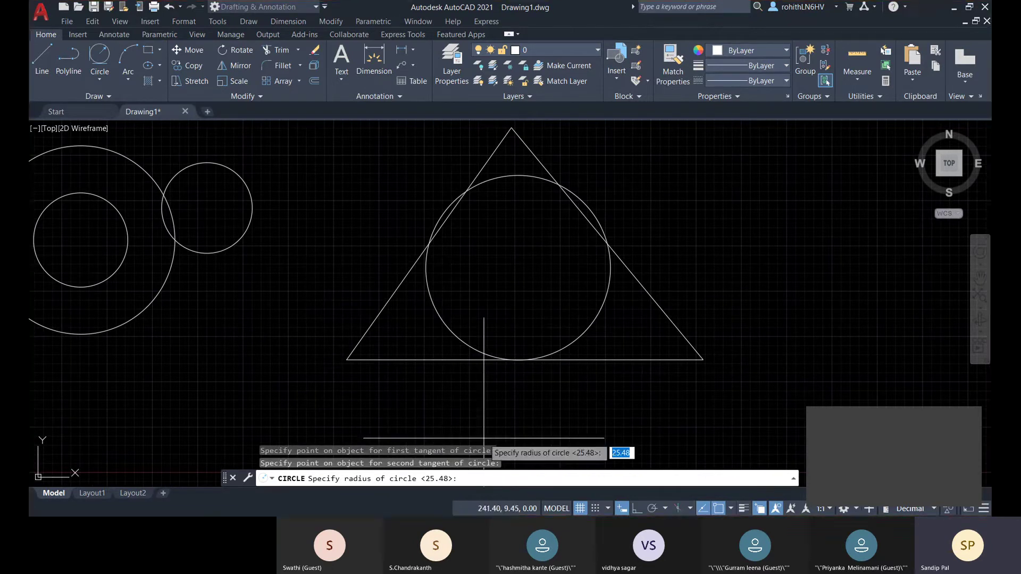
pyautogui.moveTo(483, 453); pyautogui.dragTo(462, 387, button='middle')
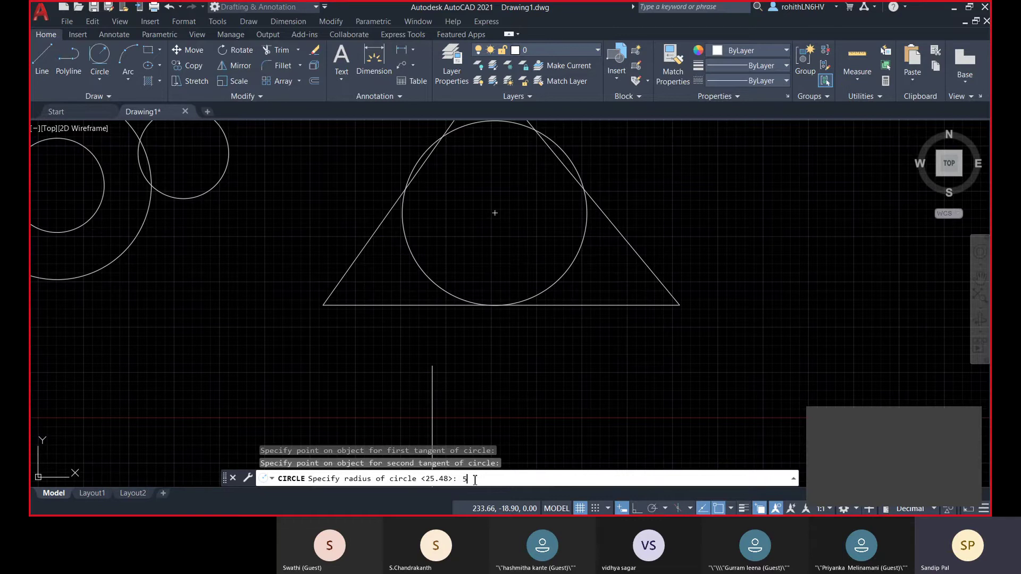
pyautogui.press('Return')
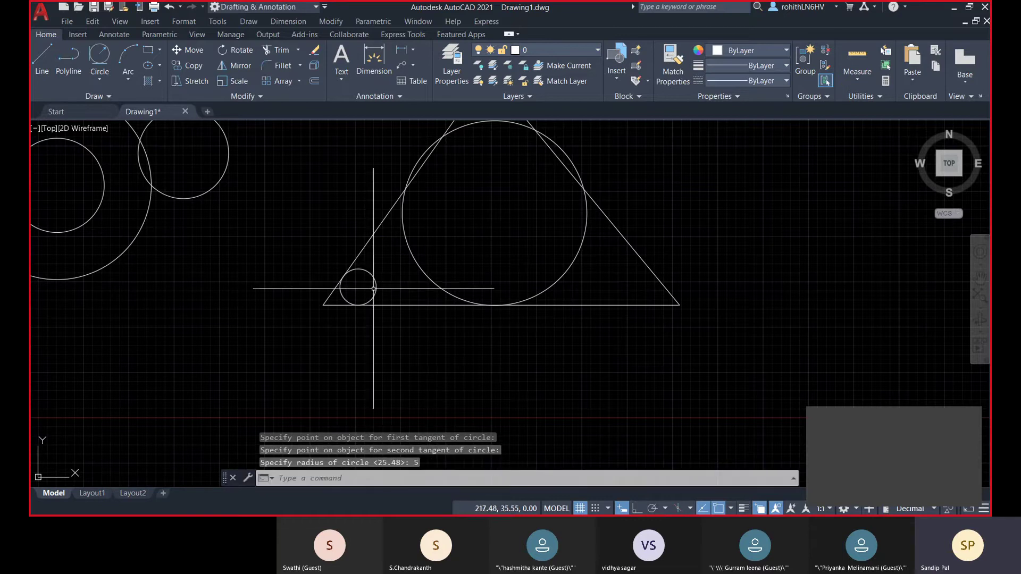
pyautogui.scroll(4, 384, 286)
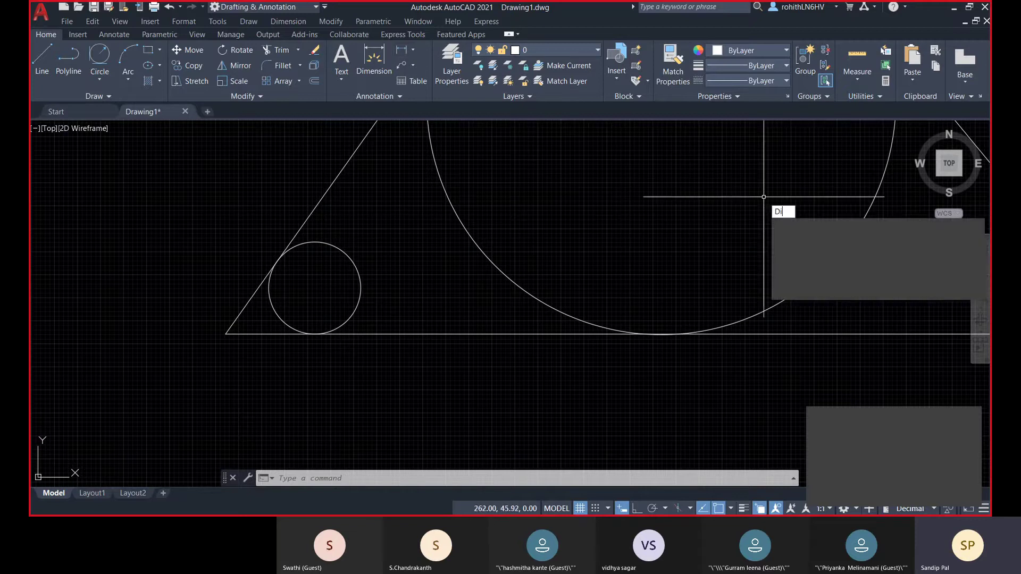
# - Measure the 19.86 distance from the triangle's left edge to its base with DI
pyautogui.write('i')
pyautogui.press('Return')
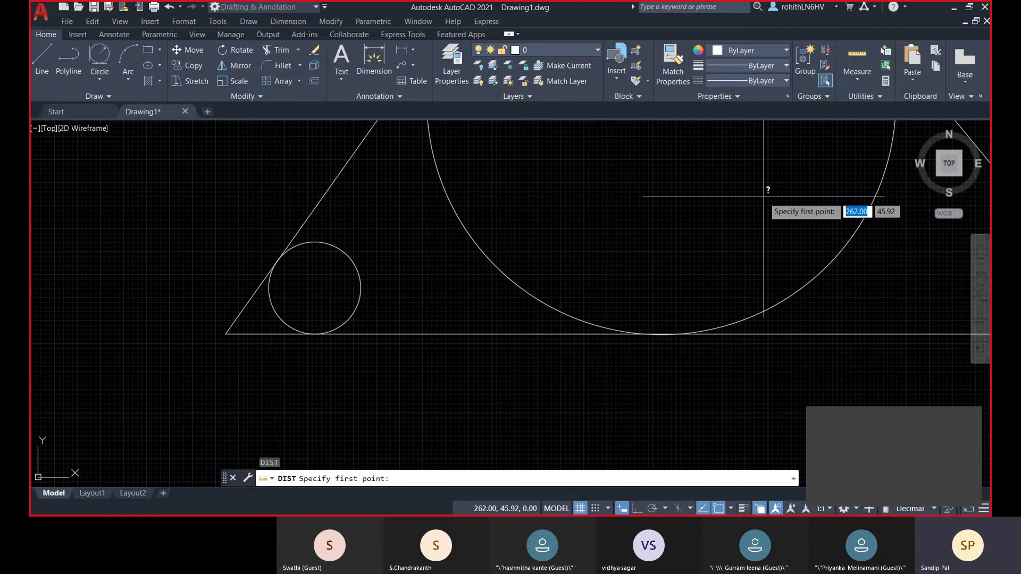
pyautogui.click(342, 171)
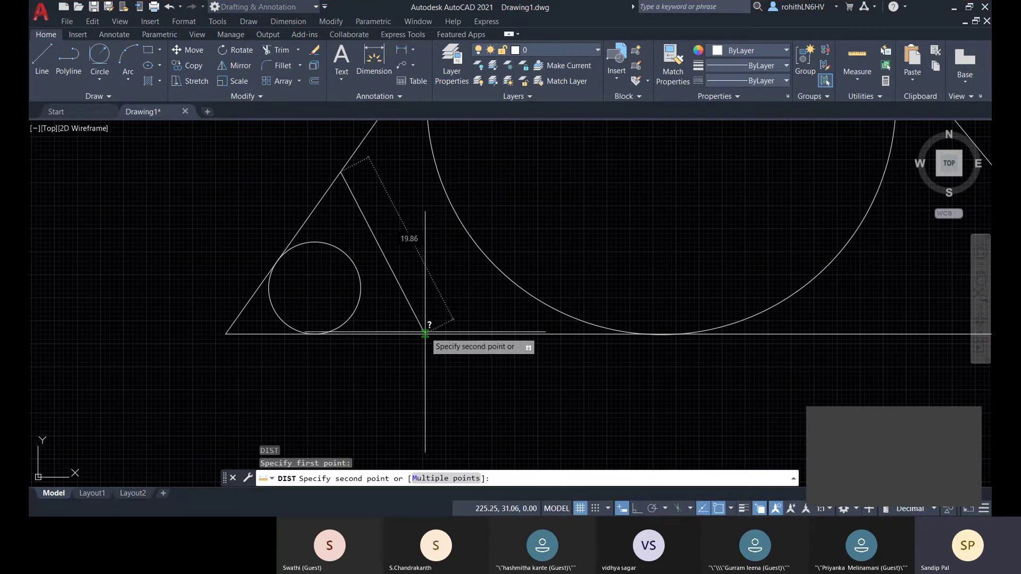
pyautogui.click(426, 334)
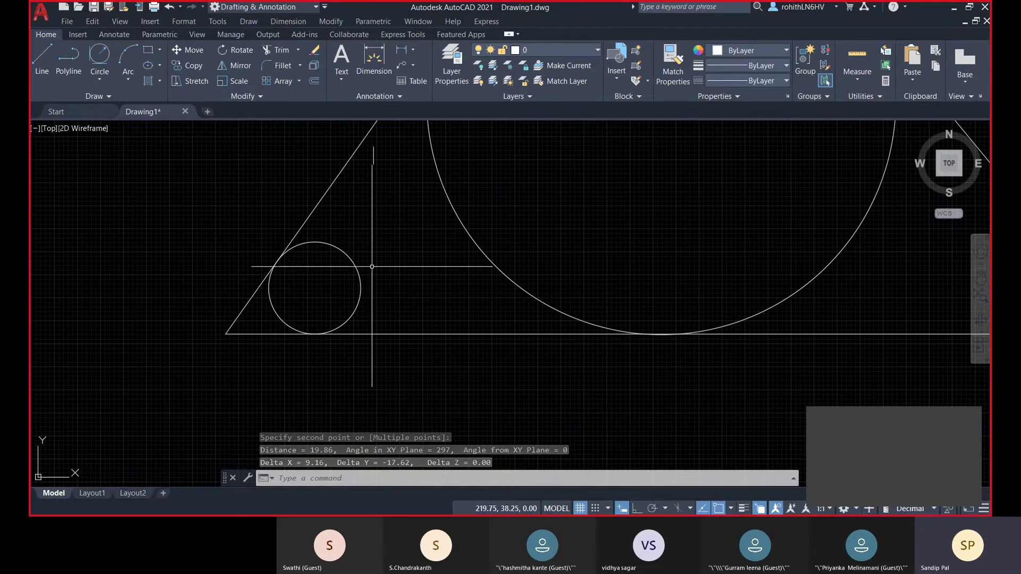
pyautogui.click(347, 254)
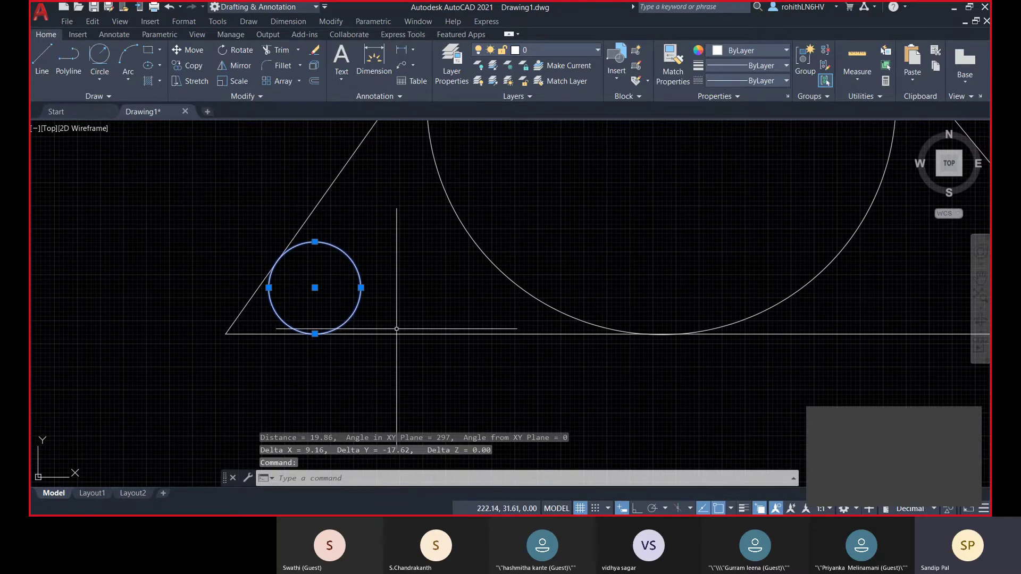
pyautogui.press('Escape')
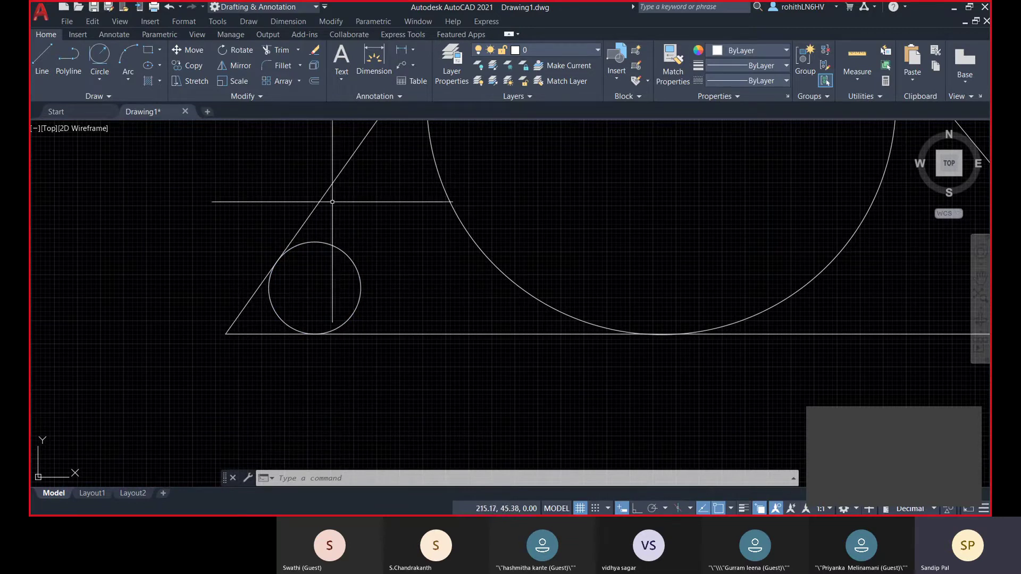
# - Erase the large inscribed circle, keeping the radius-5 corner circle
pyautogui.scroll(-2, 412, 277)
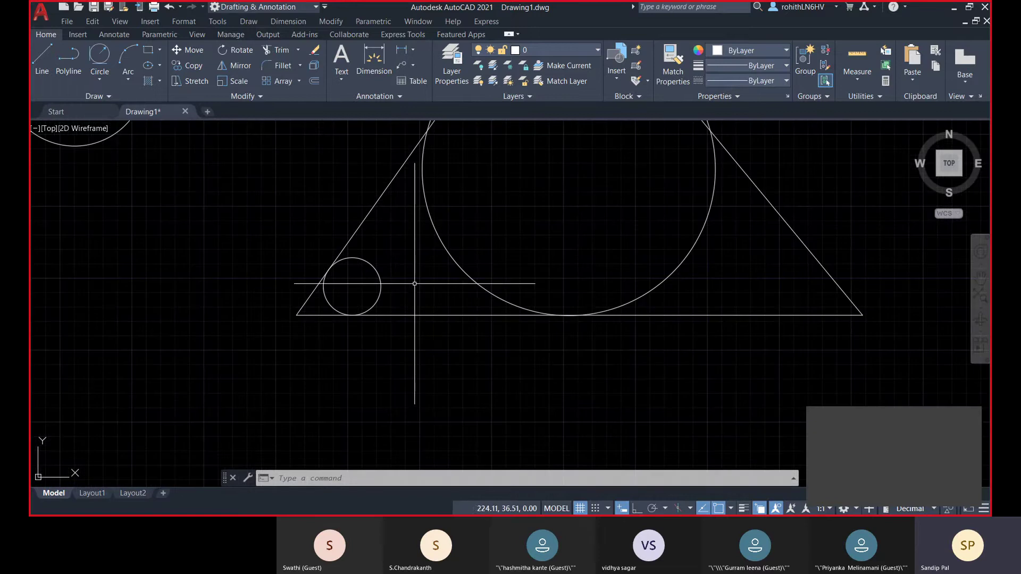
pyautogui.moveTo(415, 286); pyautogui.dragTo(395, 319, button='middle')
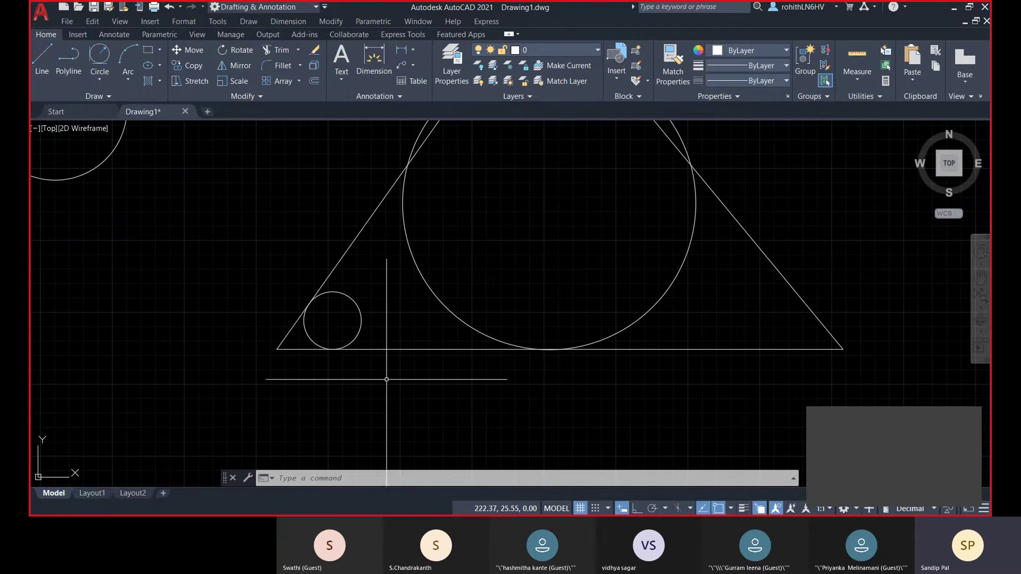
pyautogui.moveTo(449, 358); pyautogui.dragTo(419, 401, button='middle')
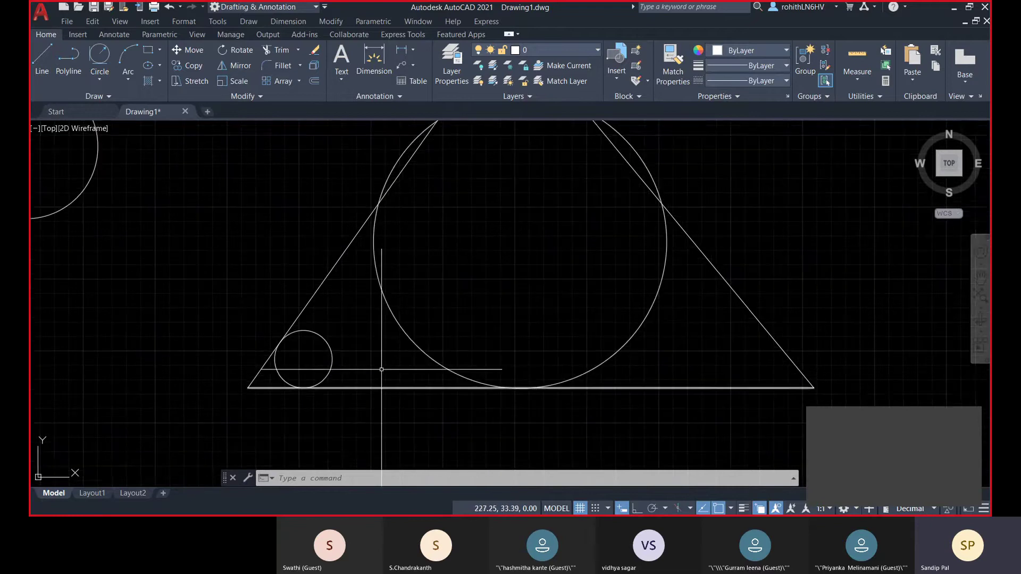
pyautogui.moveTo(456, 274); pyautogui.dragTo(388, 318, button='middle')
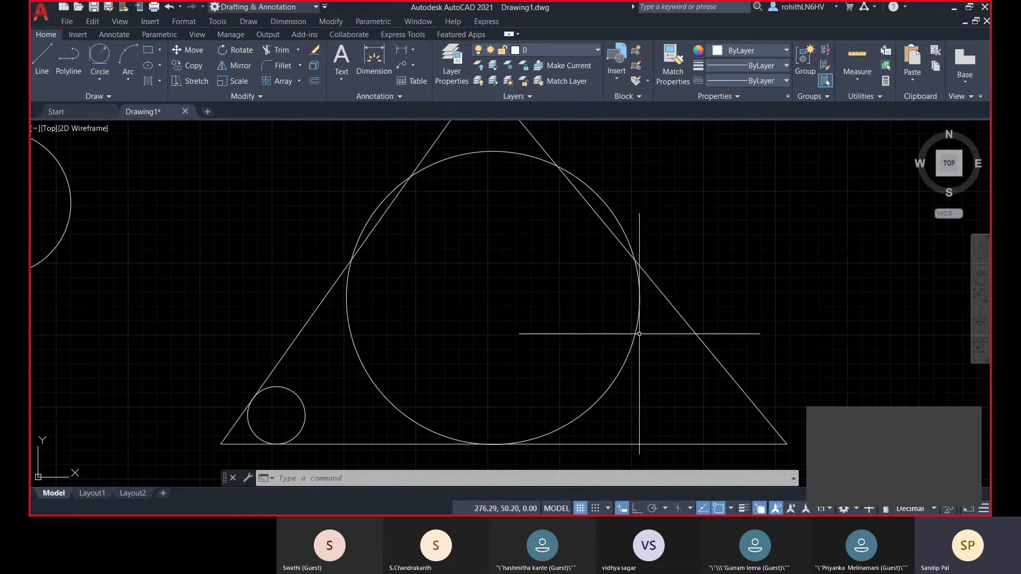
pyautogui.click(639, 334)
pyautogui.press('Delete')
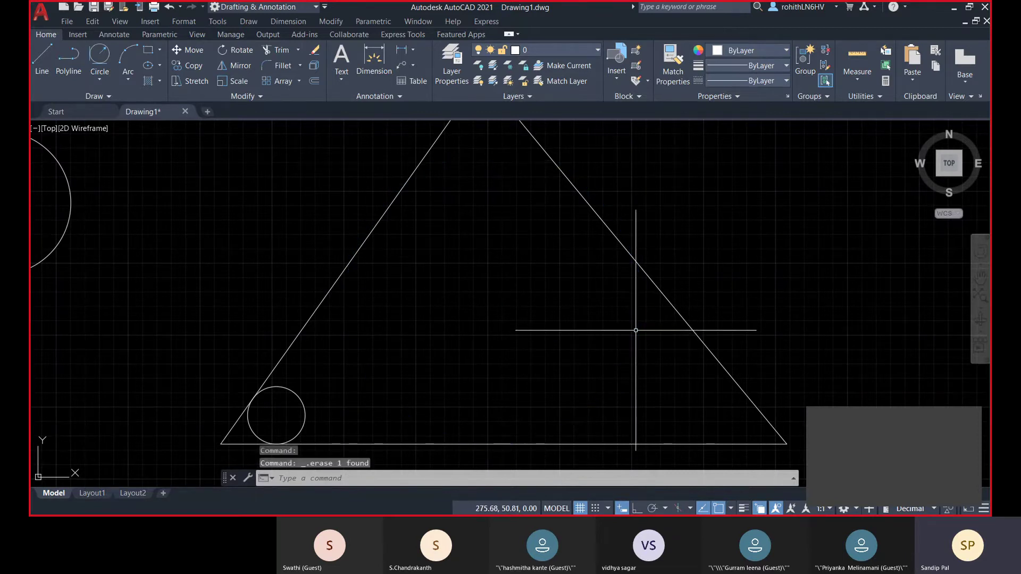
pyautogui.scroll(-3, 361, 348)
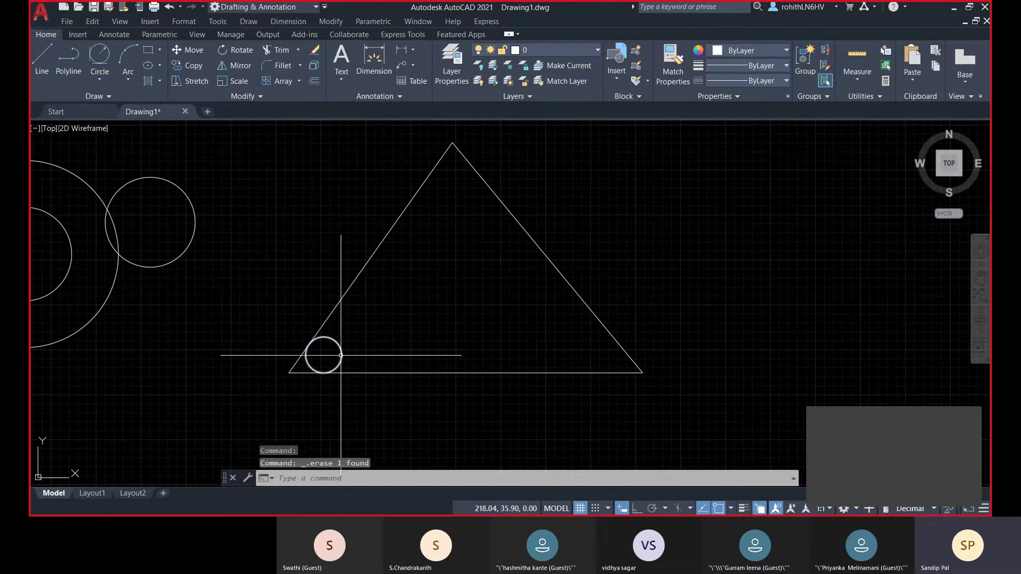
pyautogui.click(341, 355)
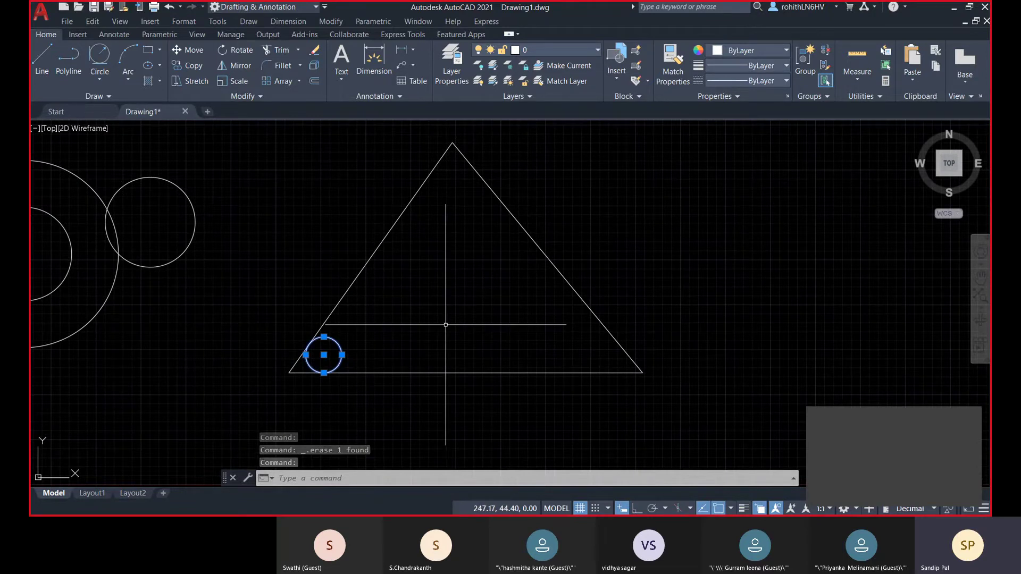
pyautogui.press('Escape')
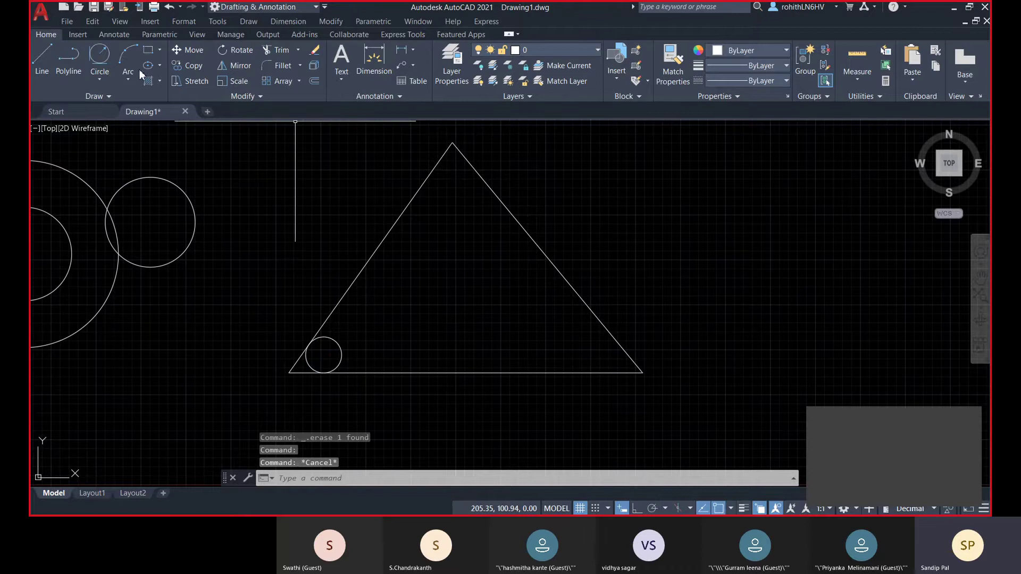
pyautogui.click(104, 84)
pyautogui.click(139, 213)
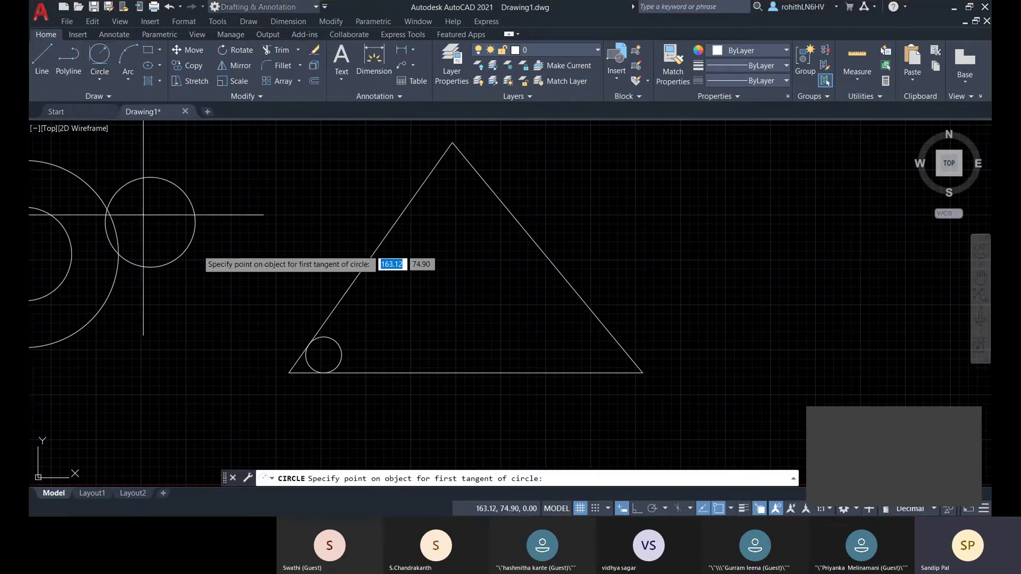
pyautogui.click(346, 294)
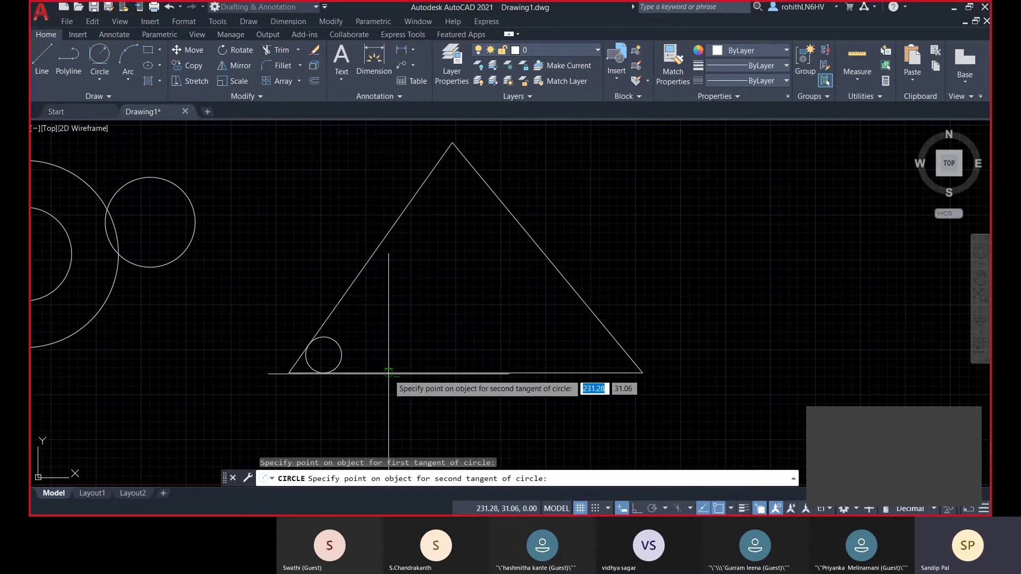
pyautogui.click(389, 372)
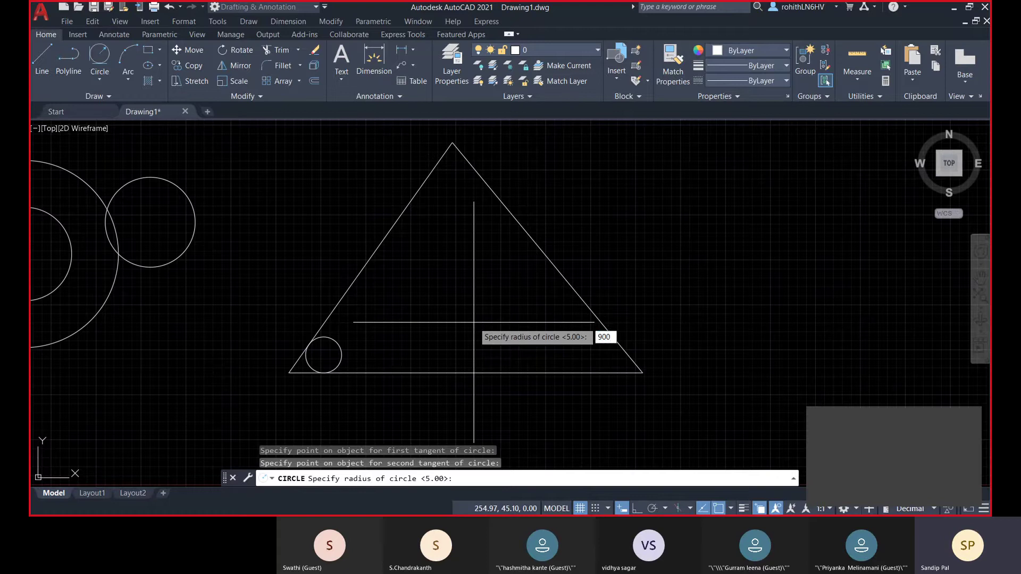
pyautogui.press('Return')
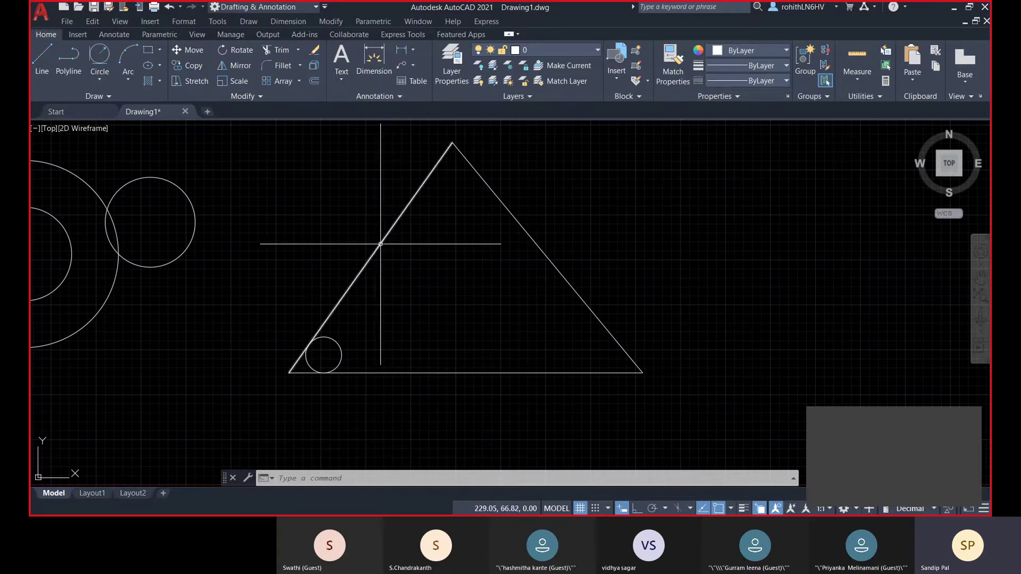
pyautogui.moveTo(381, 266); pyautogui.dragTo(379, 270, button='middle')
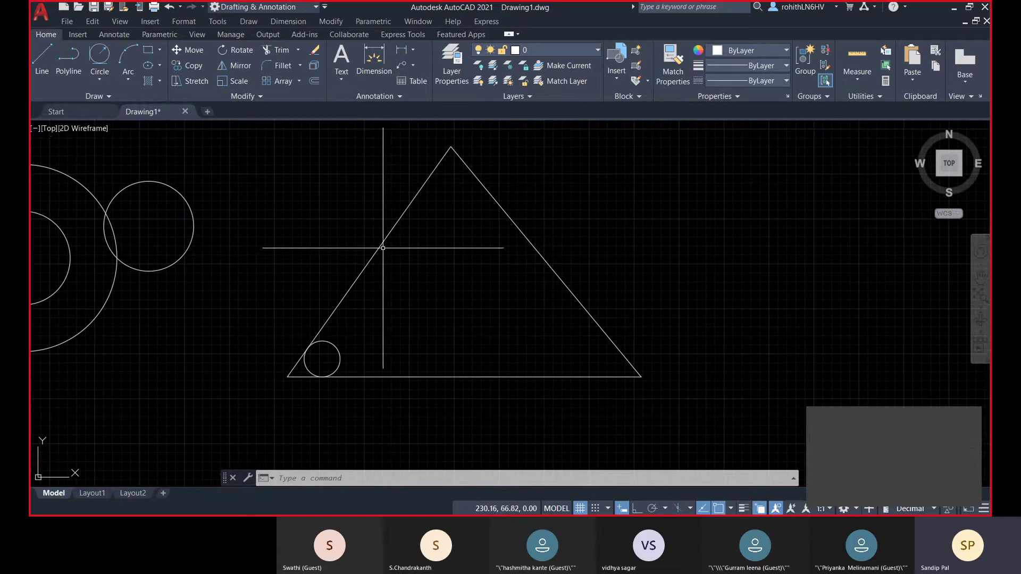
pyautogui.click(391, 231)
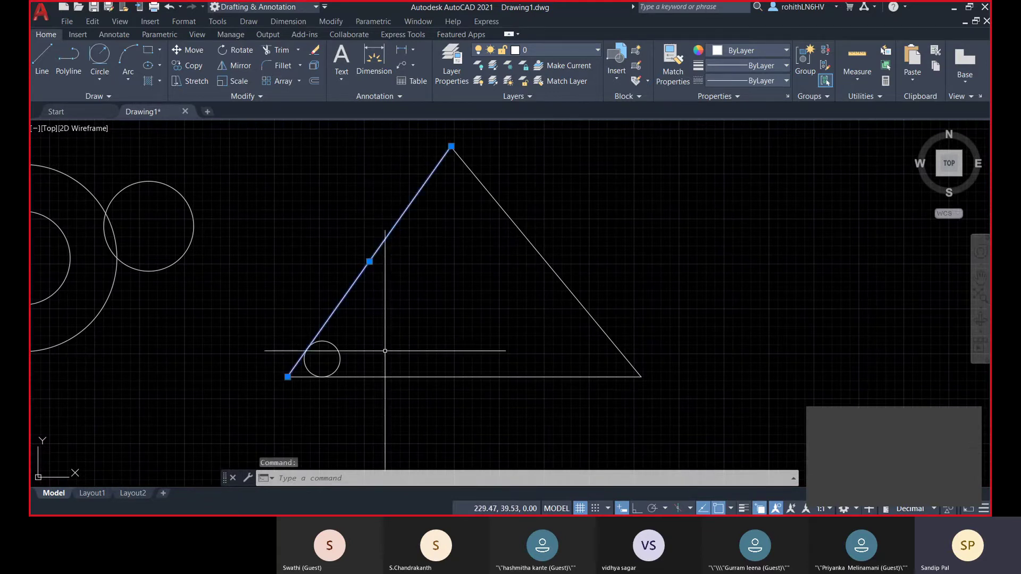
pyautogui.click(426, 376)
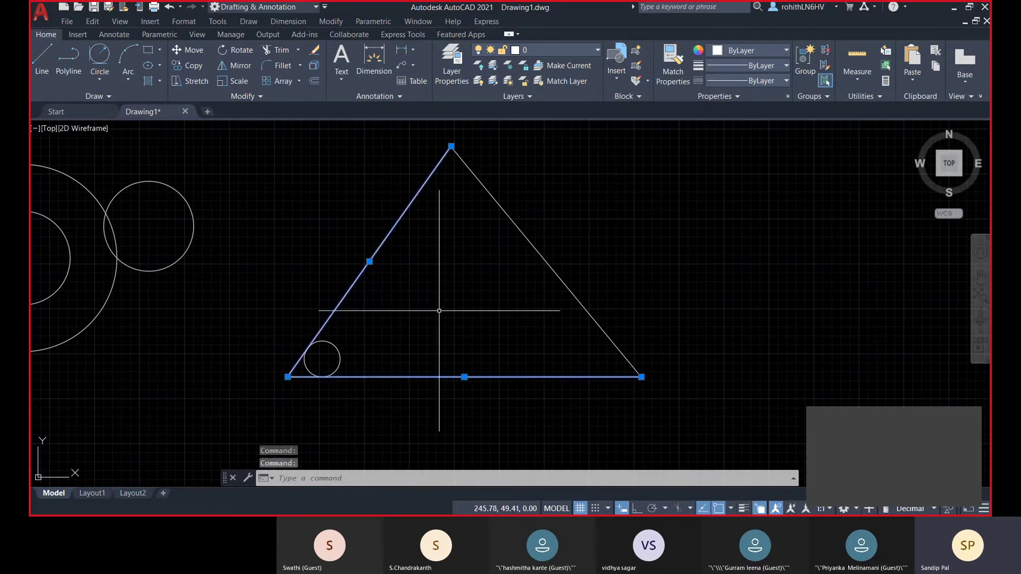
pyautogui.press('Escape')
# - Inscribe a Tan, Tan, Tan circle on the triangle's three sides and erase the radius-5 corner circle
pyautogui.click(100, 78)
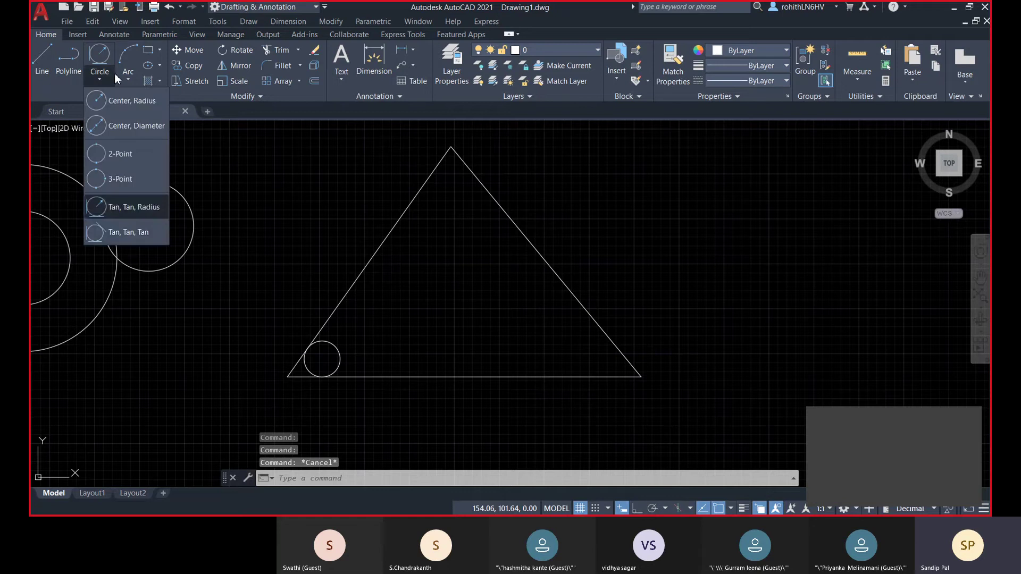
pyautogui.click(126, 233)
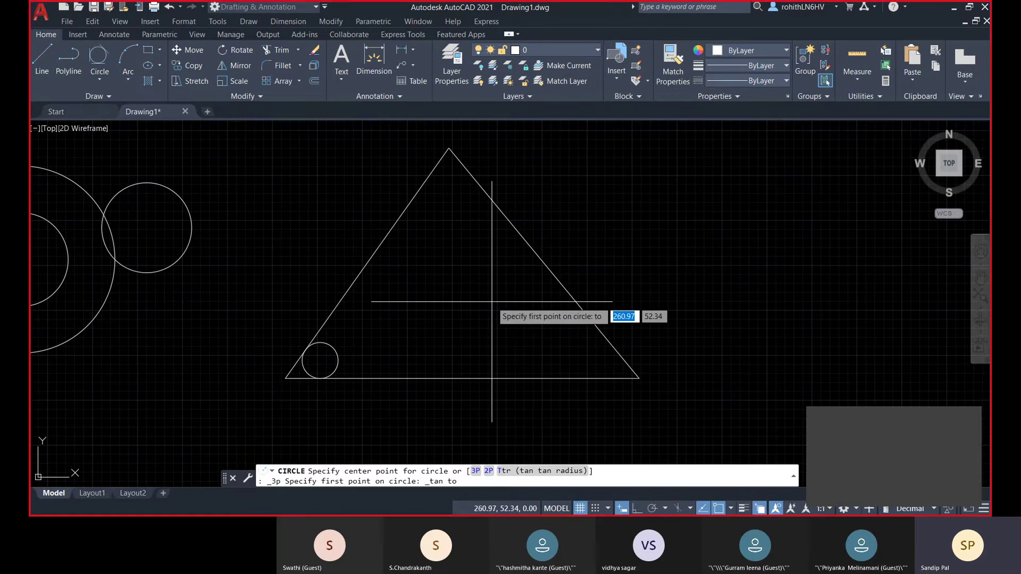
pyautogui.click(366, 266)
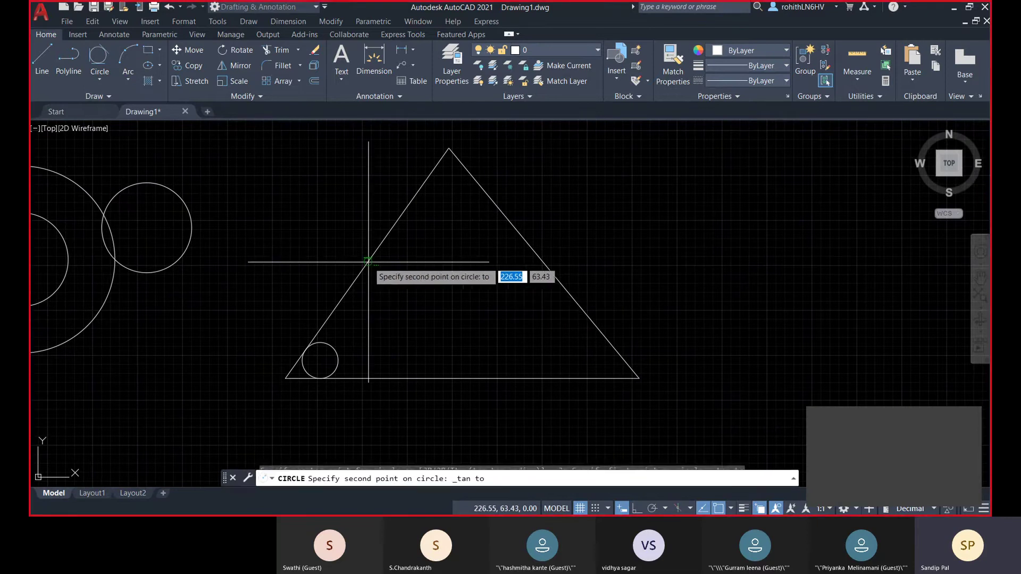
pyautogui.click(459, 377)
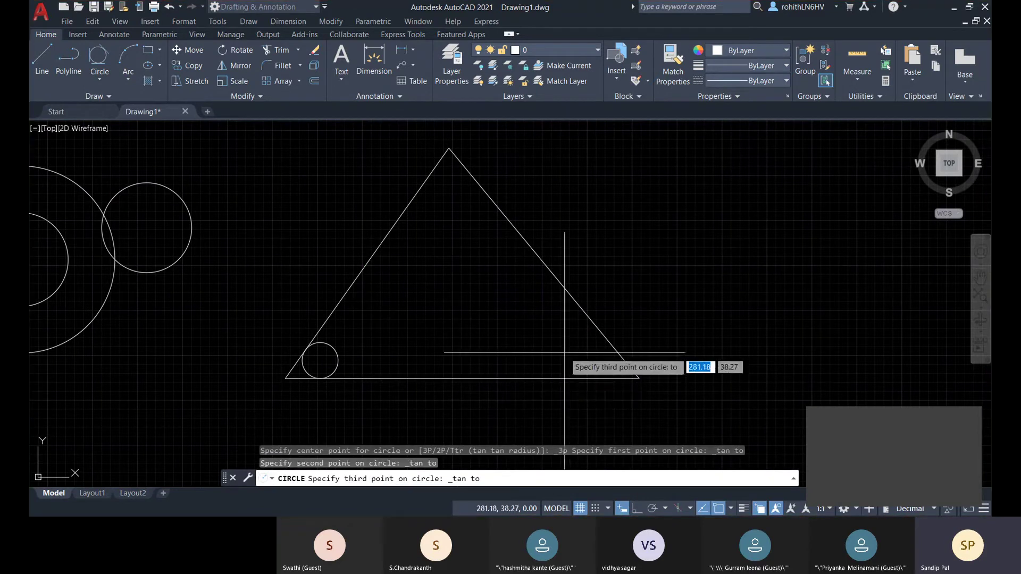
pyautogui.click(553, 279)
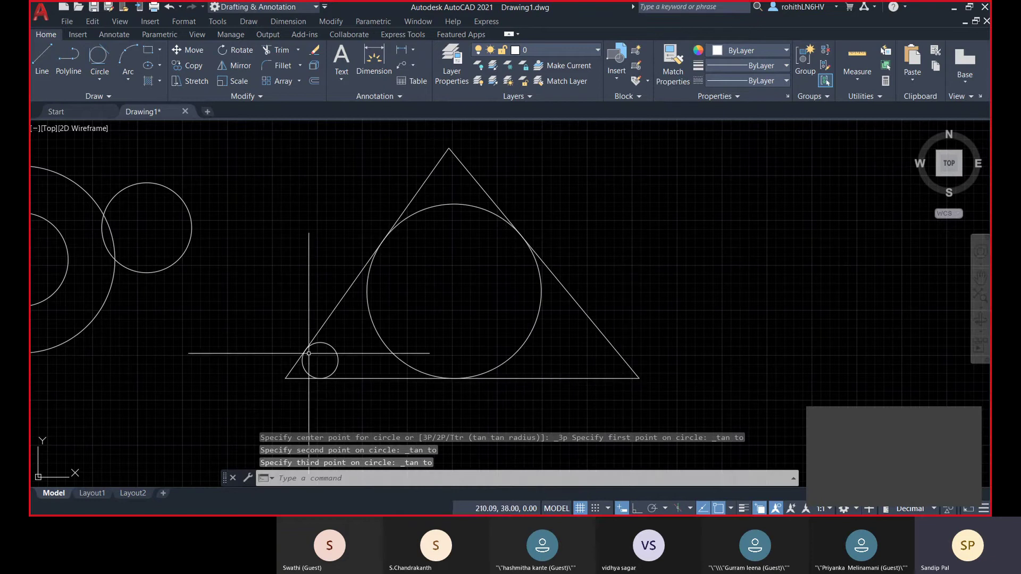
pyautogui.click(311, 347)
pyautogui.press('Delete')
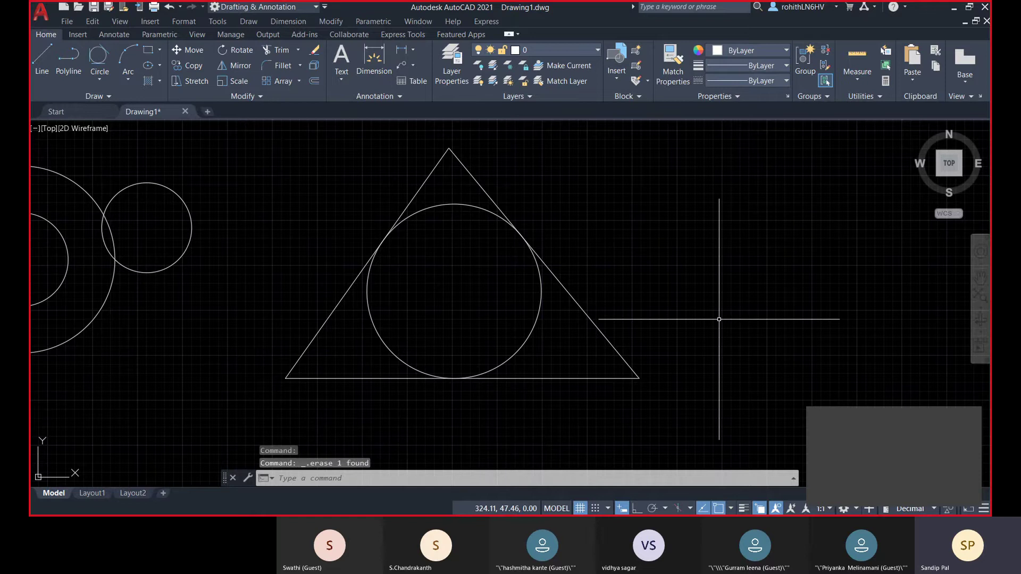
pyautogui.scroll(-2, 425, 385)
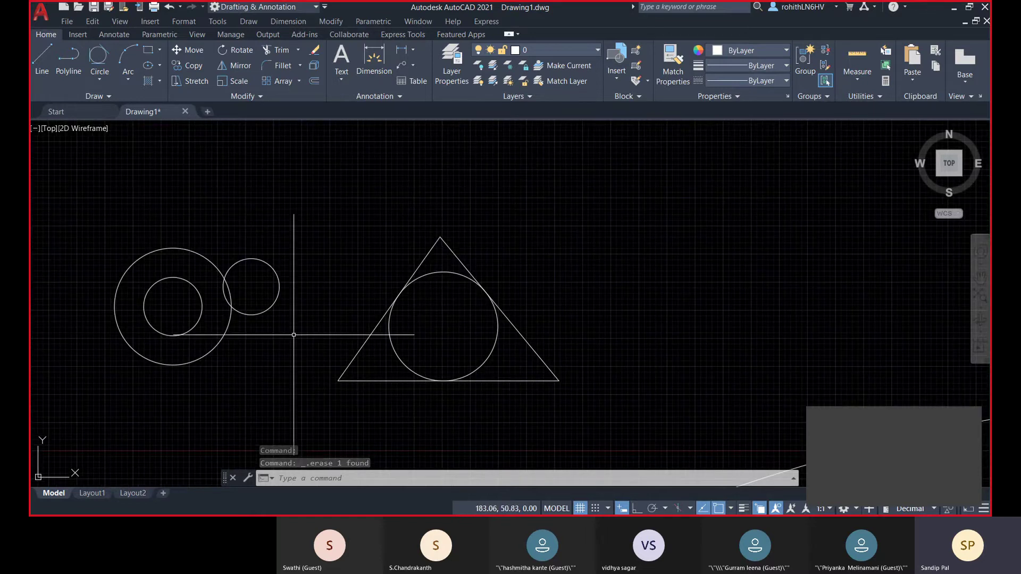
pyautogui.scroll(-8, 286, 325)
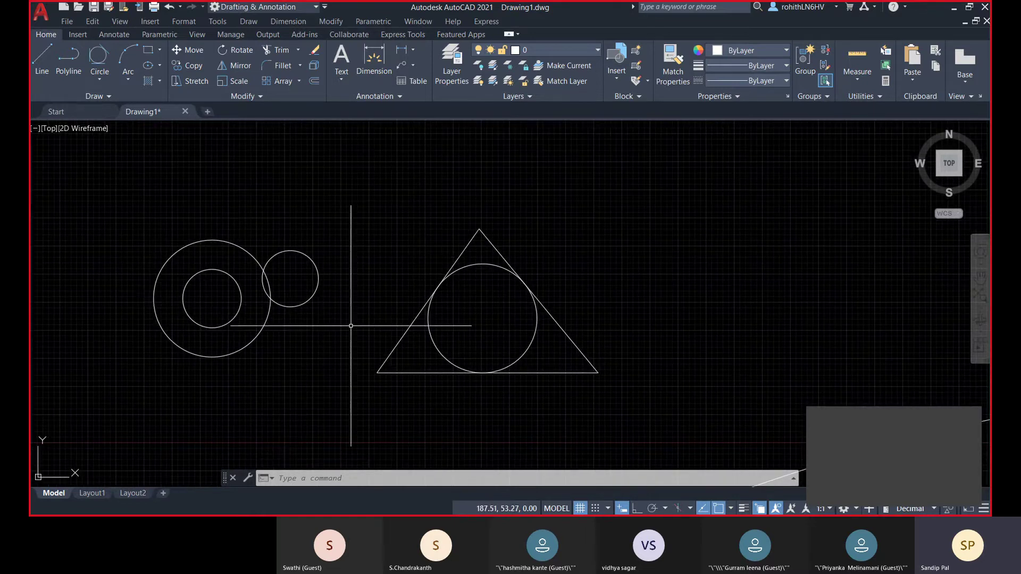
pyautogui.click(133, 243)
pyautogui.moveTo(292, 353); pyautogui.dragTo(312, 237, button='middle')
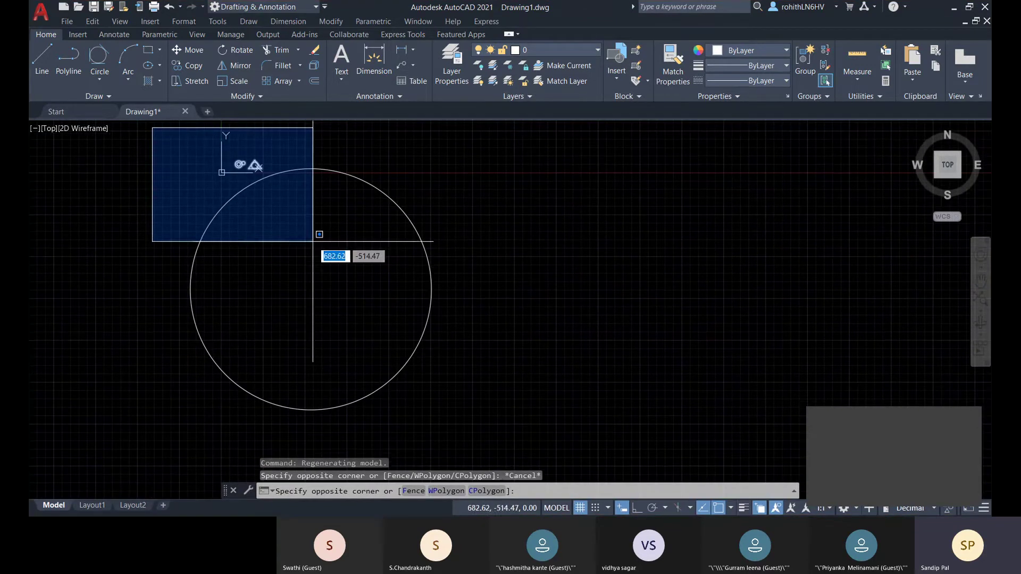
pyautogui.press('Escape')
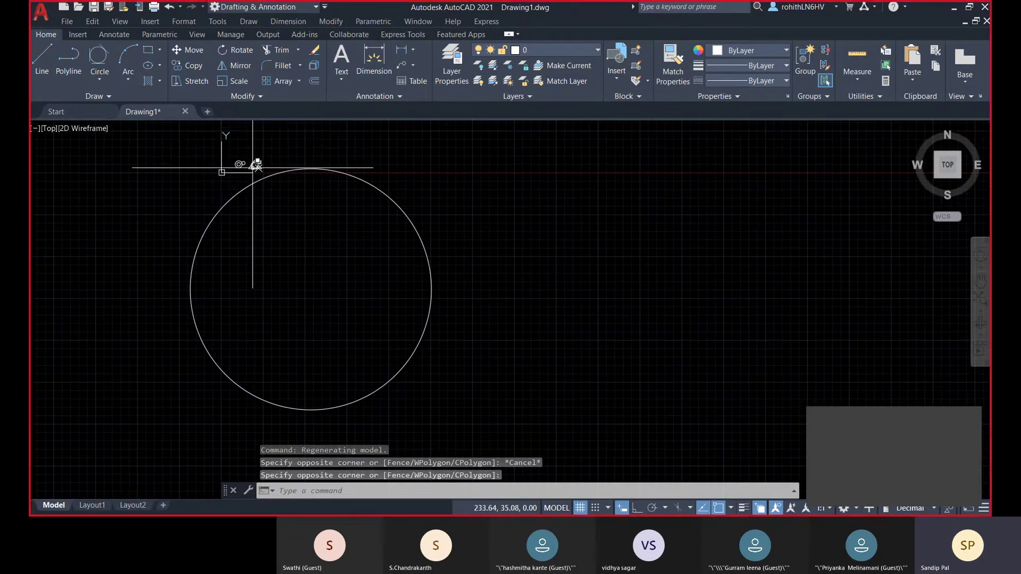
pyautogui.scroll(8, 250, 165)
pyautogui.moveTo(346, 216); pyautogui.dragTo(340, 251, button='middle')
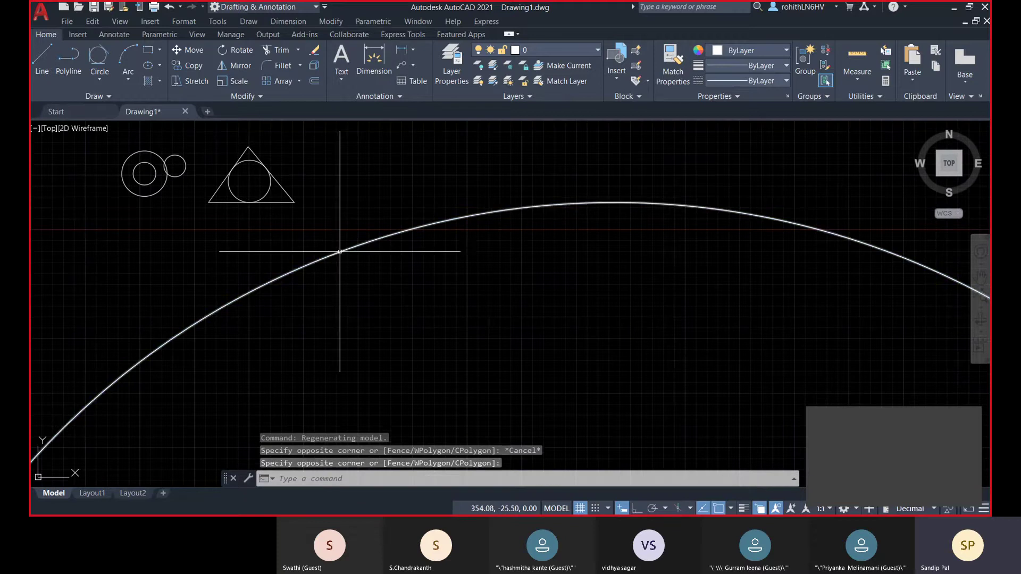
pyautogui.click(340, 251)
pyautogui.scroll(-5, 513, 228)
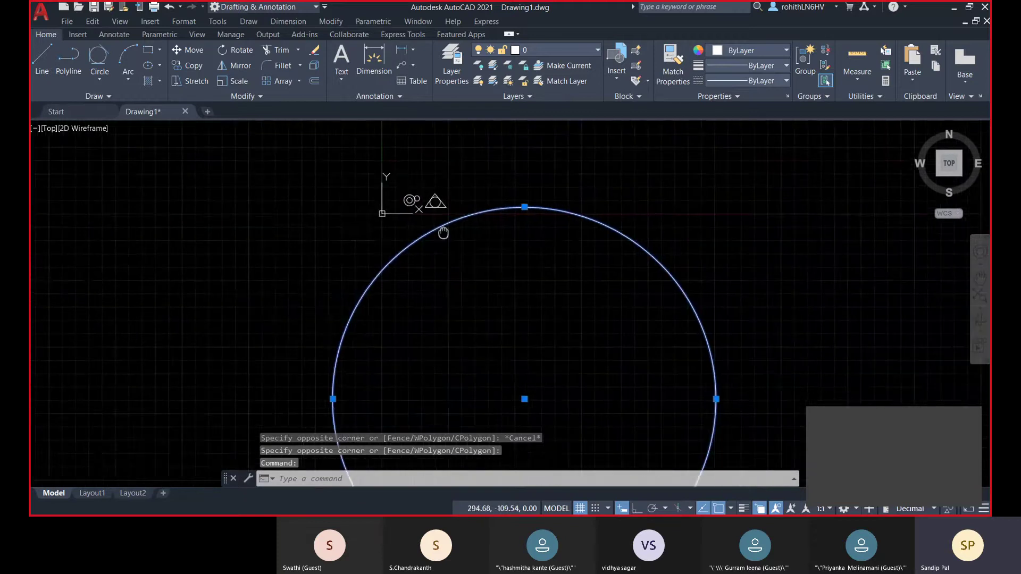
pyautogui.scroll(-2, 474, 269)
pyautogui.moveTo(477, 269); pyautogui.dragTo(461, 238, button='middle')
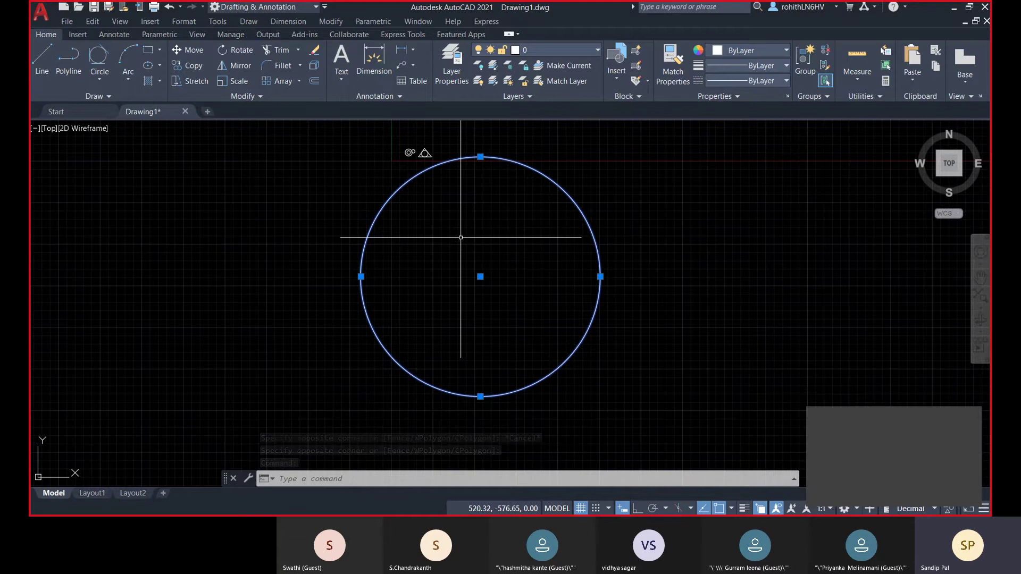
pyautogui.hotkey('ctrl', '1')
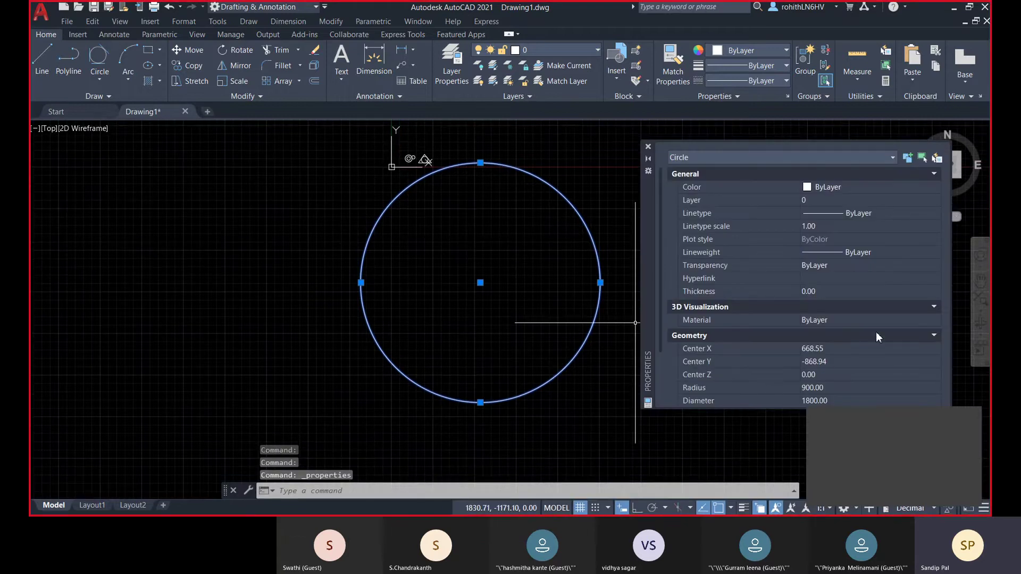
pyautogui.scroll(-2, 824, 370)
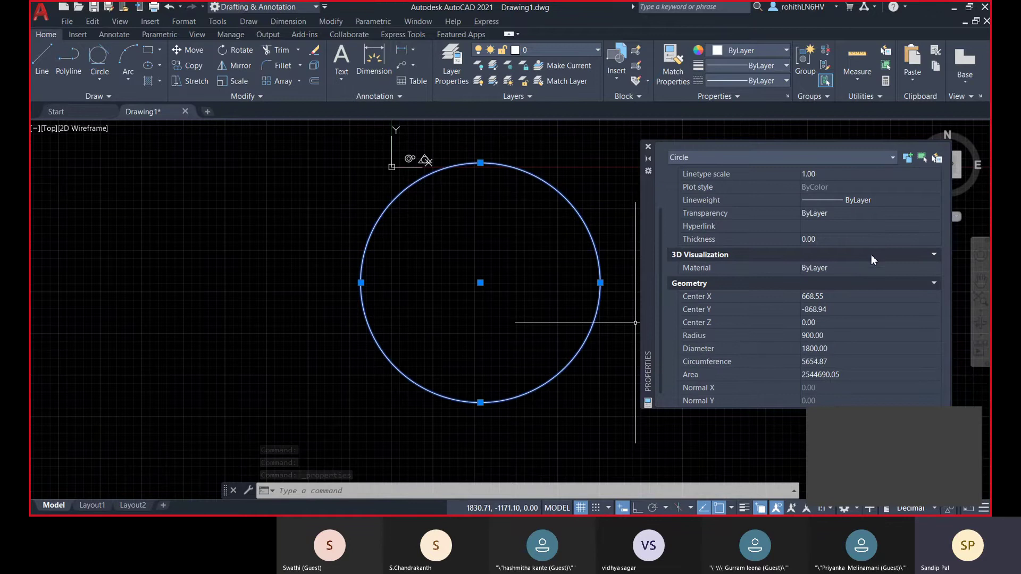
pyautogui.click(648, 148)
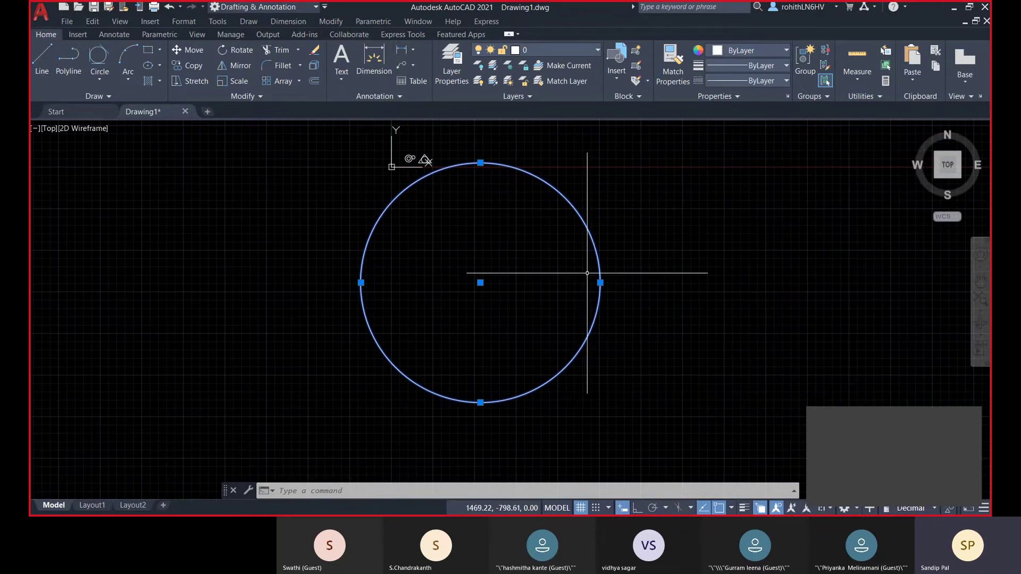
pyautogui.press('Escape')
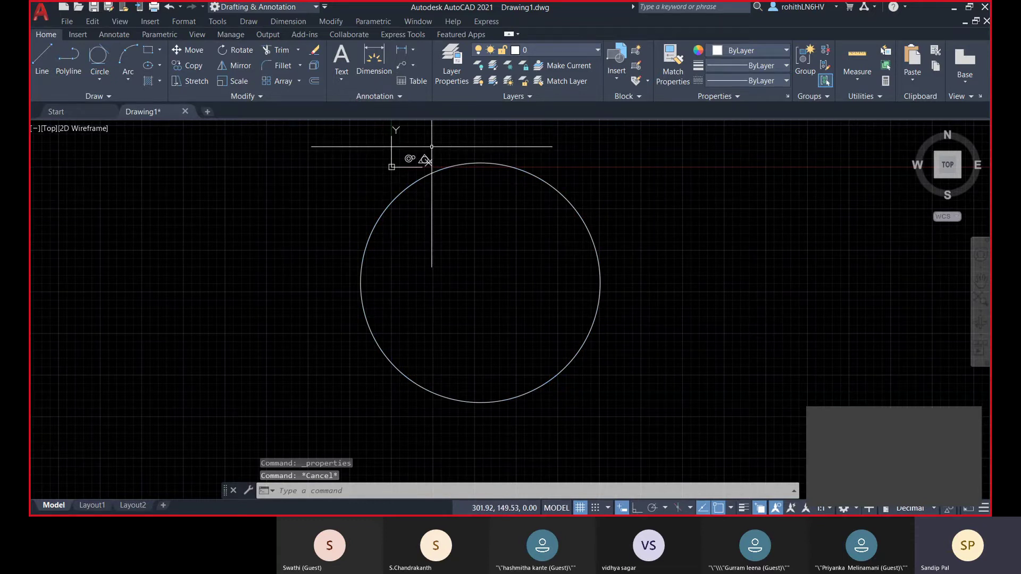
# - Pan and zoom to bring the earlier circles and triangle back into view
pyautogui.scroll(-5, 431, 147)
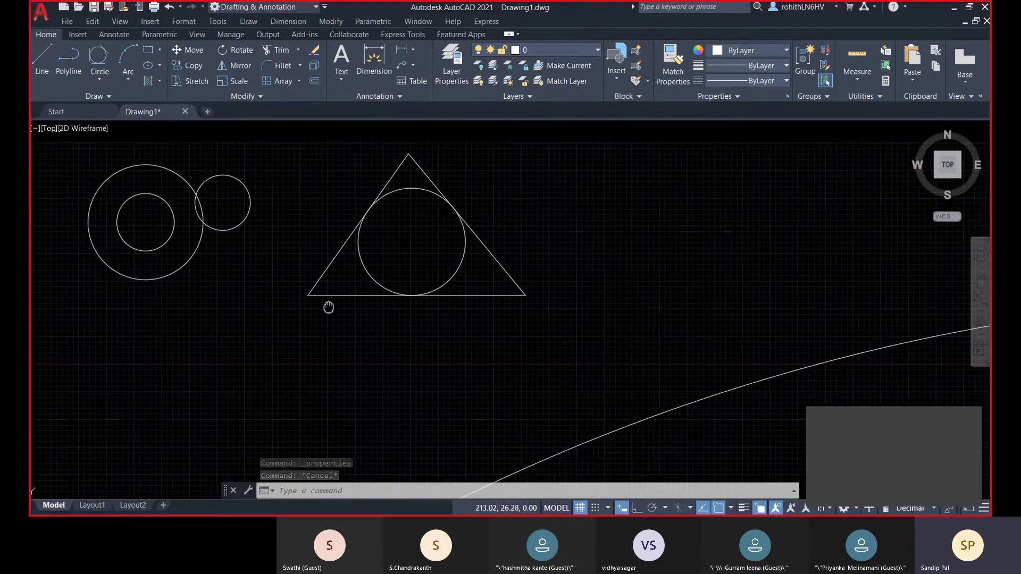
pyautogui.scroll(-5, 564, 332)
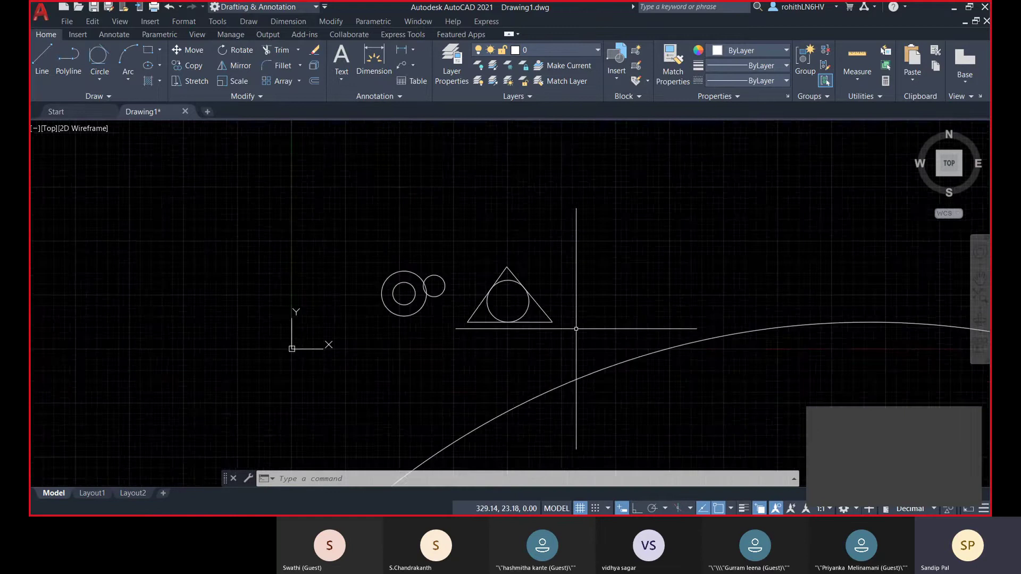
pyautogui.moveTo(522, 387); pyautogui.dragTo(463, 315, button='middle')
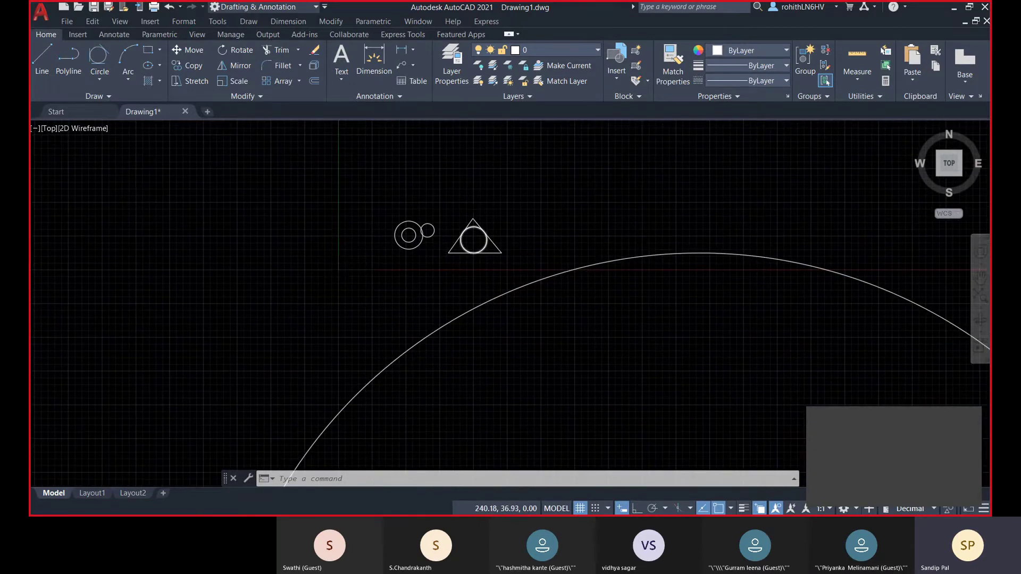
pyautogui.scroll(4, 475, 248)
pyautogui.scroll(-3, 589, 292)
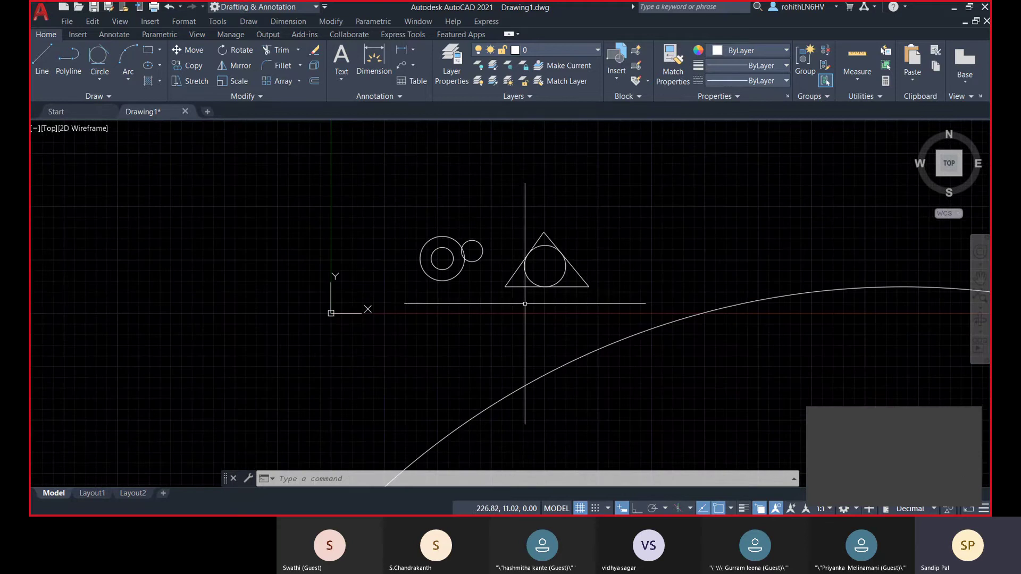
pyautogui.moveTo(520, 280); pyautogui.dragTo(506, 269, button='middle')
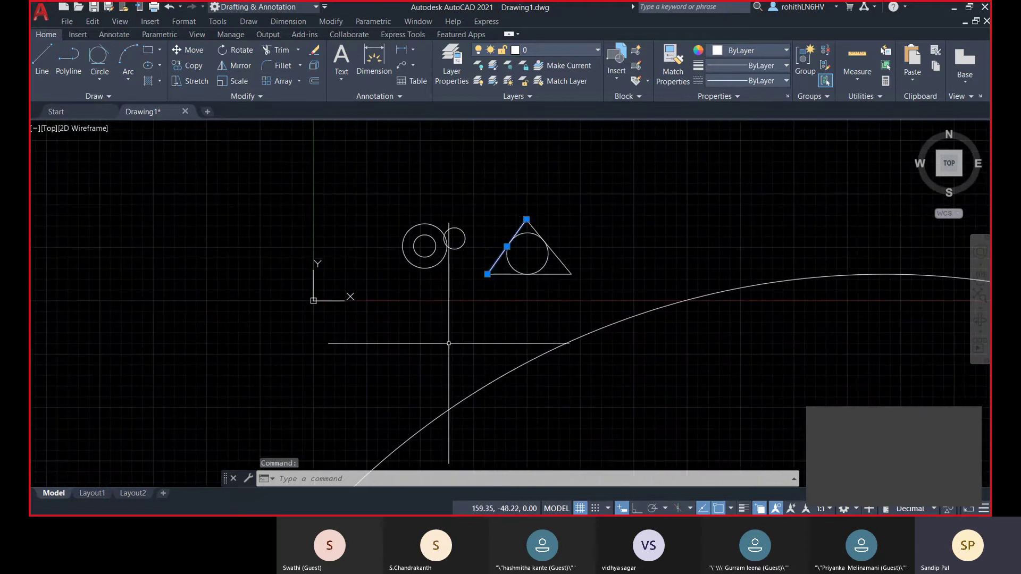
pyautogui.scroll(3, 372, 372)
pyautogui.scroll(-3, 461, 272)
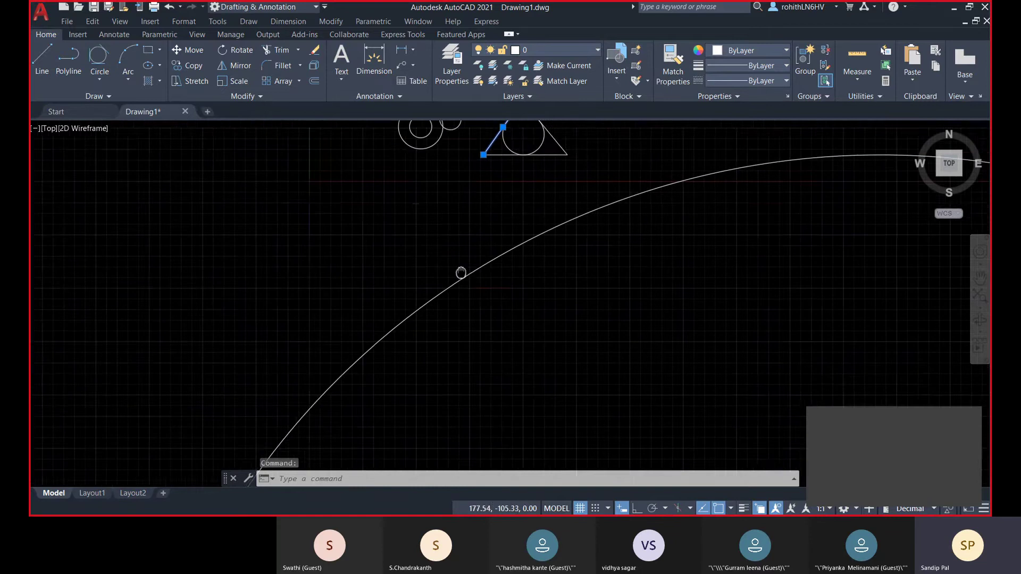
pyautogui.click(438, 233)
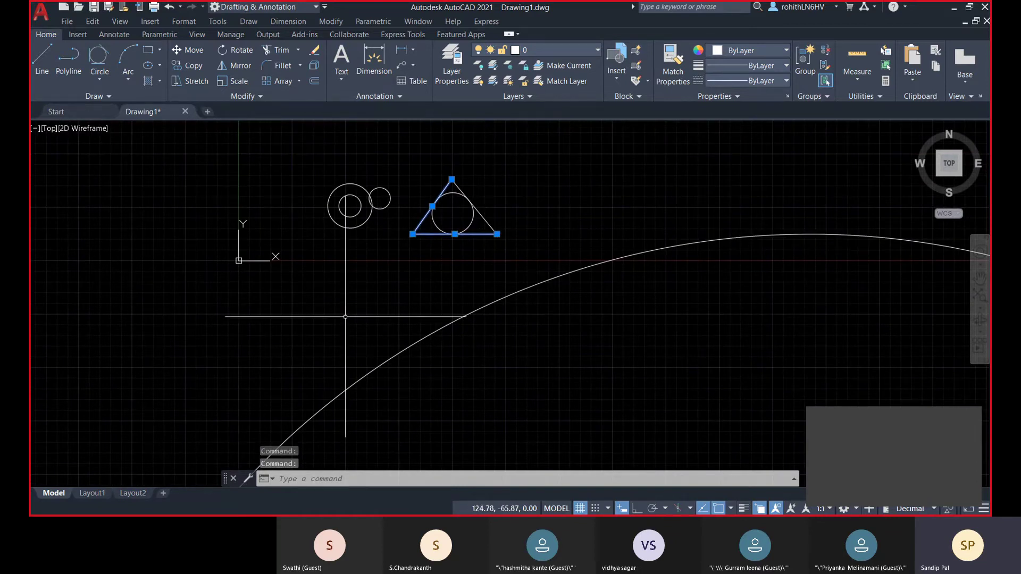
pyautogui.press('Escape')
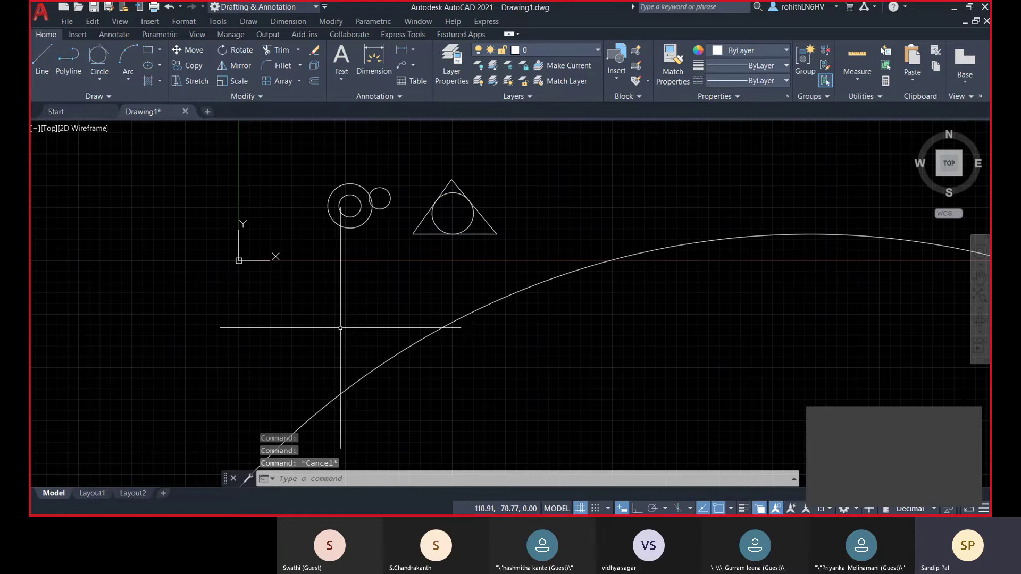
# - Window-select and erase all eight objects, then show the Arc drawing methods list
pyautogui.scroll(-5, 340, 317)
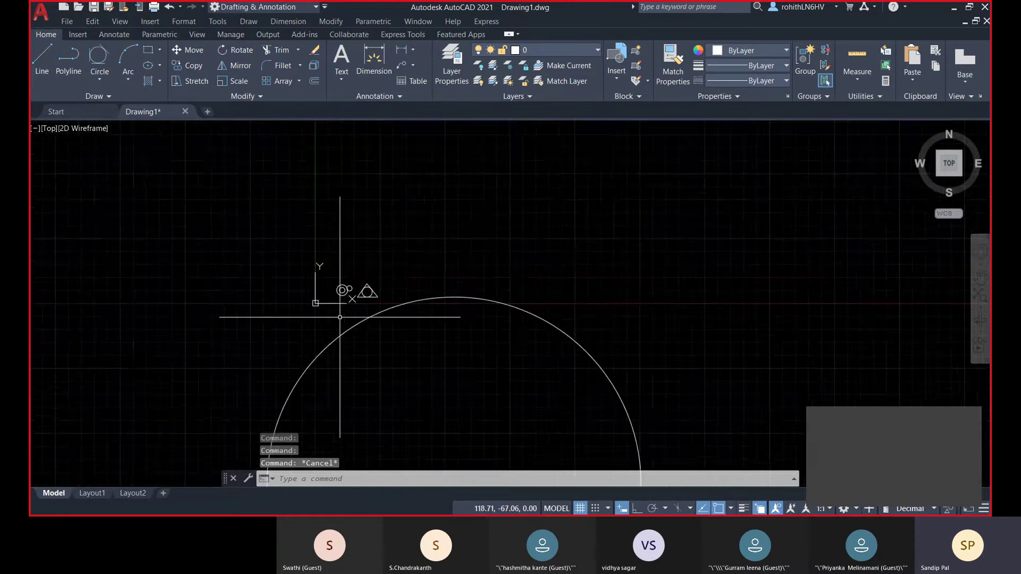
pyautogui.scroll(-5, 340, 317)
pyautogui.click(262, 246)
pyautogui.click(501, 422)
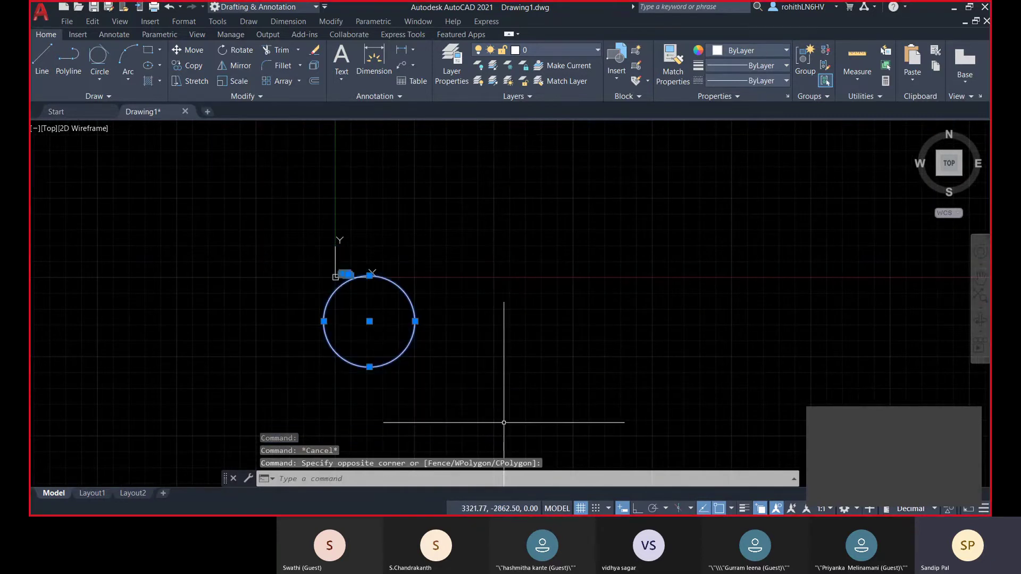
pyautogui.press('Delete')
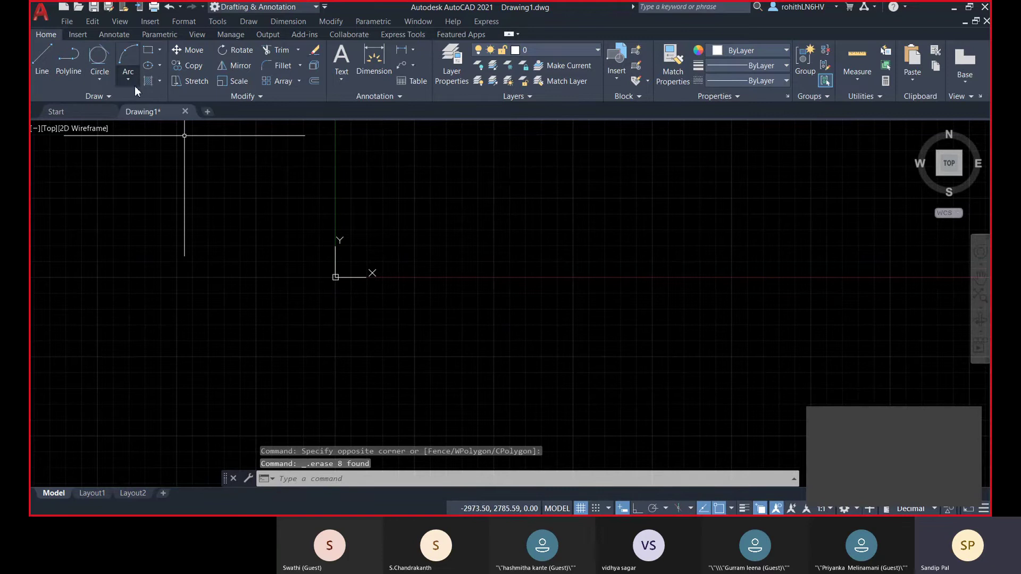
pyautogui.click(133, 85)
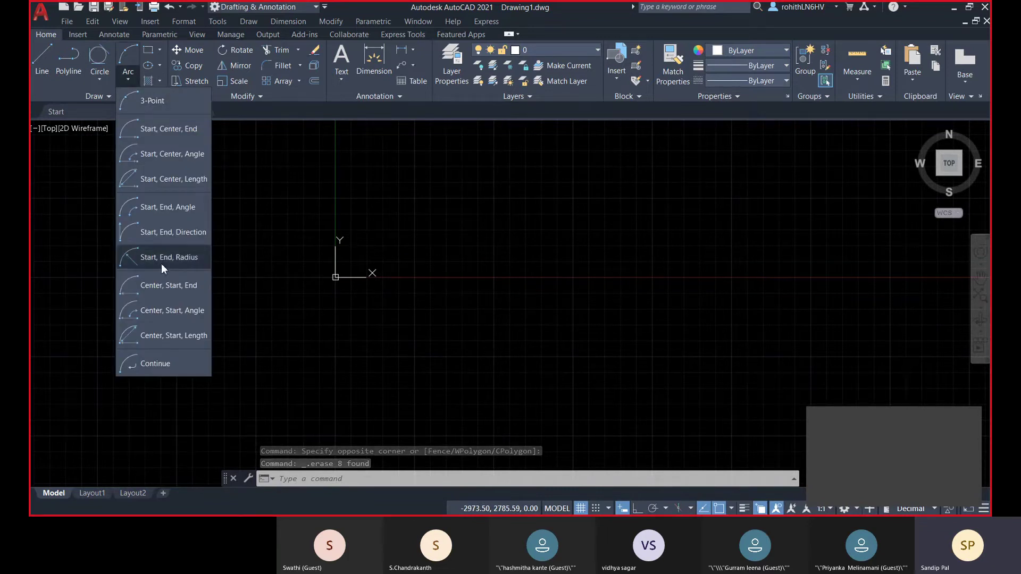
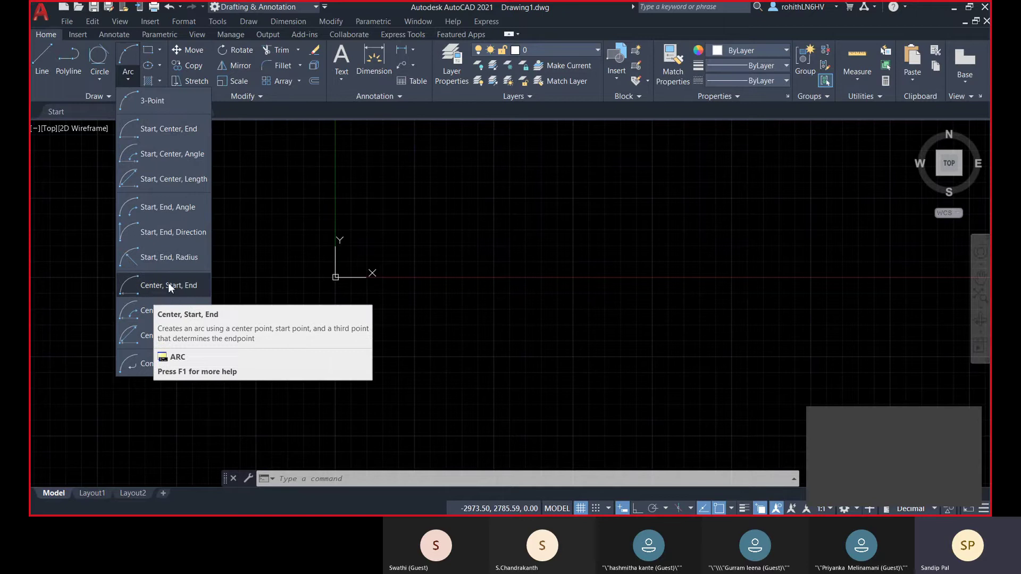
# - Draw a Start, Center, End arc that curves down to a point level with its centre
pyautogui.click(149, 136)
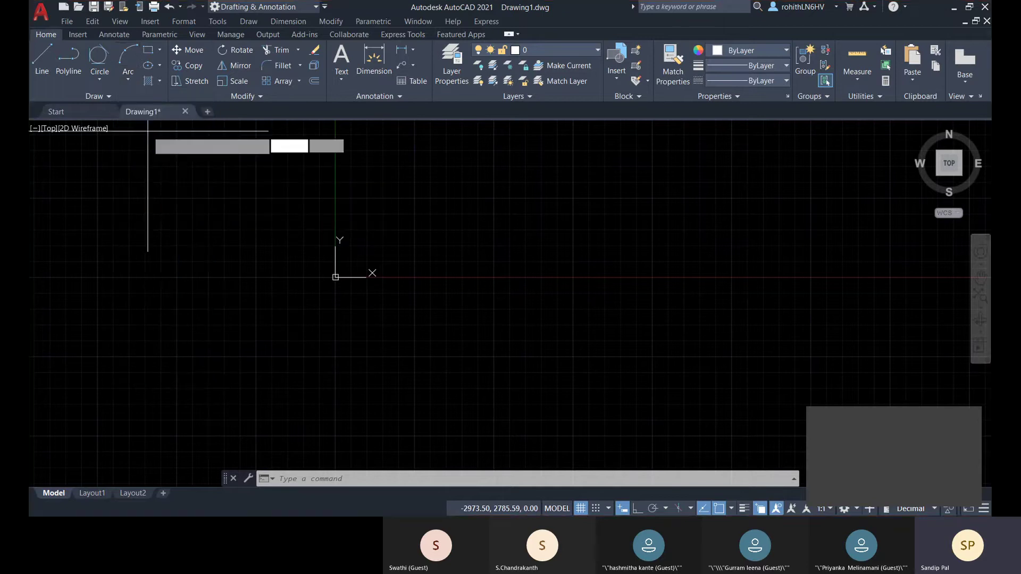
pyautogui.moveTo(719, 322); pyautogui.dragTo(516, 315, button='middle')
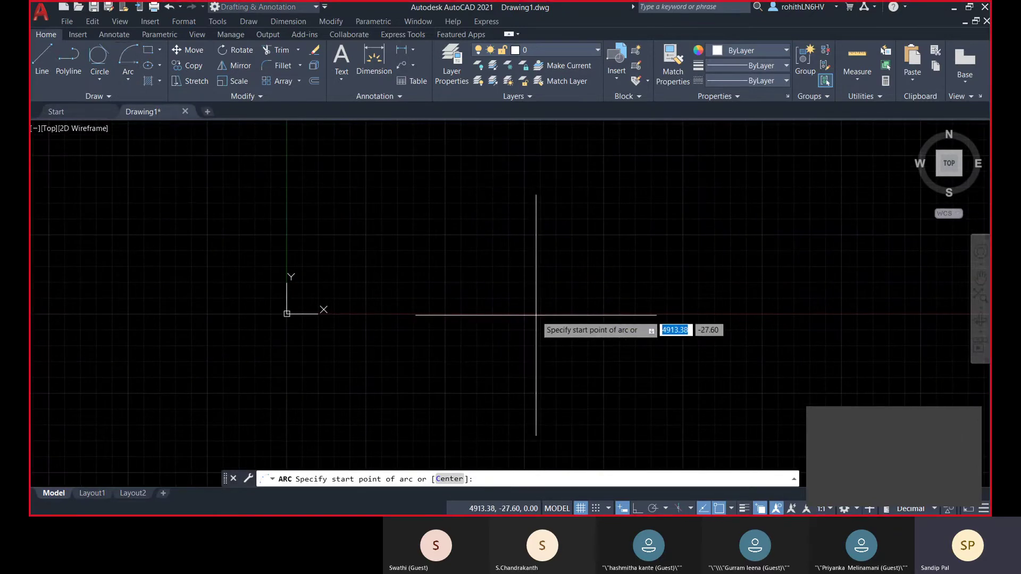
pyautogui.click(535, 314)
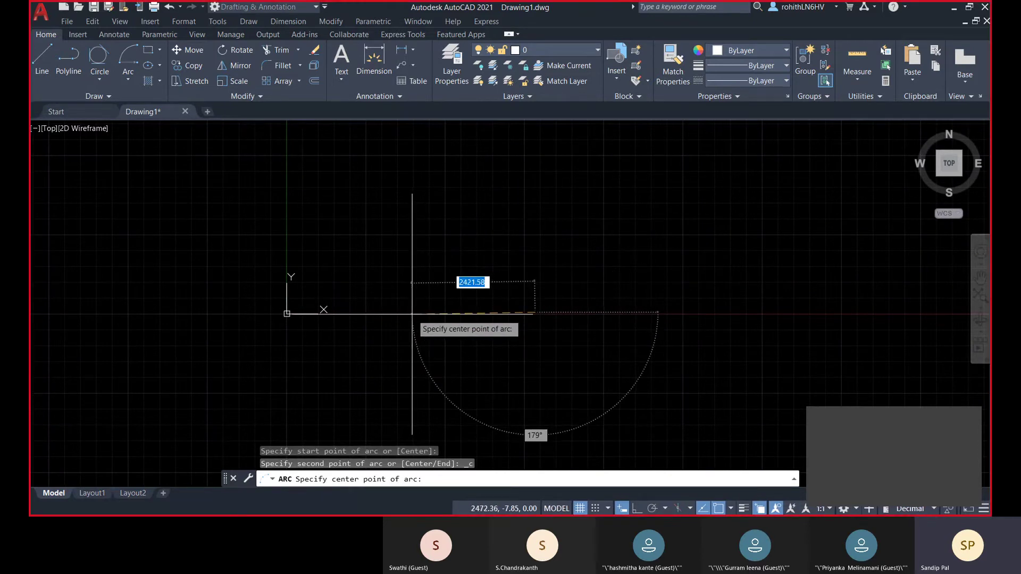
pyautogui.click(413, 313)
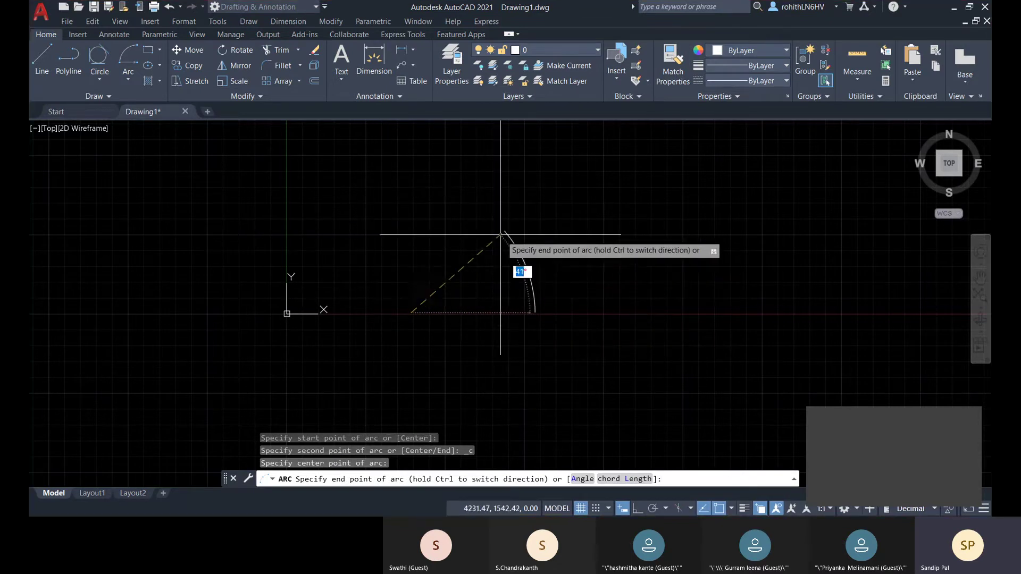
pyautogui.moveTo(487, 237); pyautogui.dragTo(461, 213, button='middle')
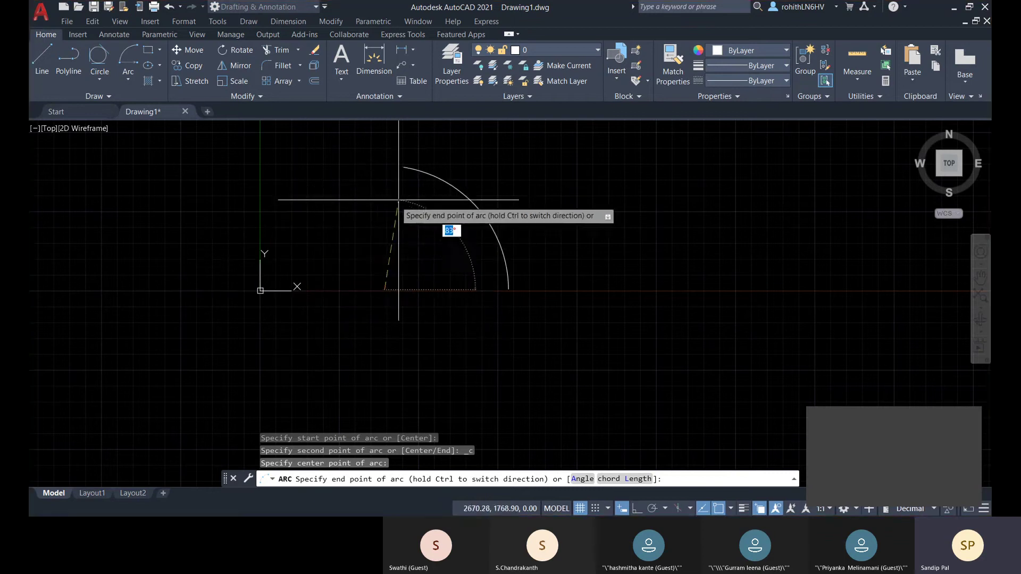
pyautogui.click(490, 183)
pyautogui.click(507, 264)
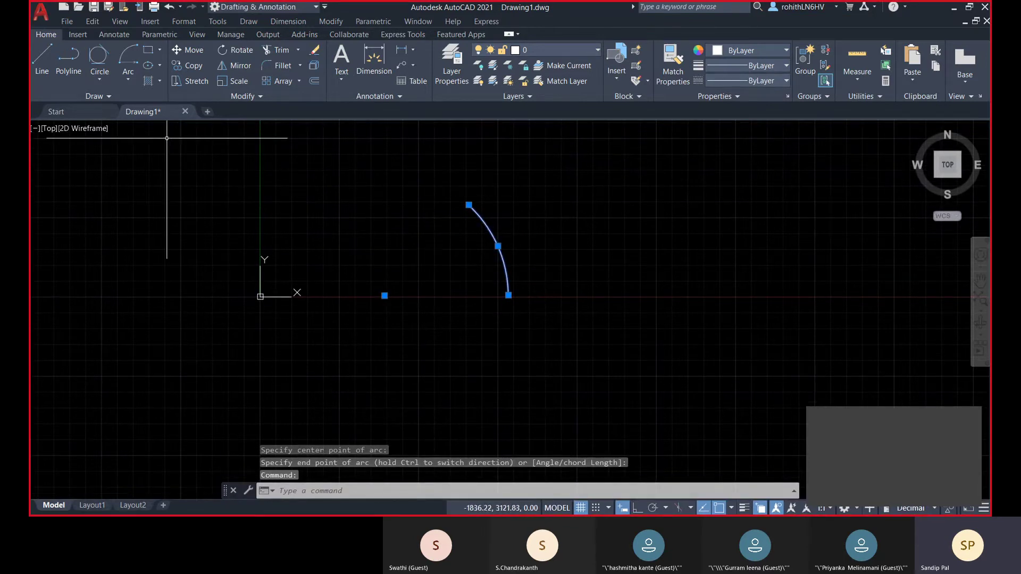
pyautogui.click(133, 79)
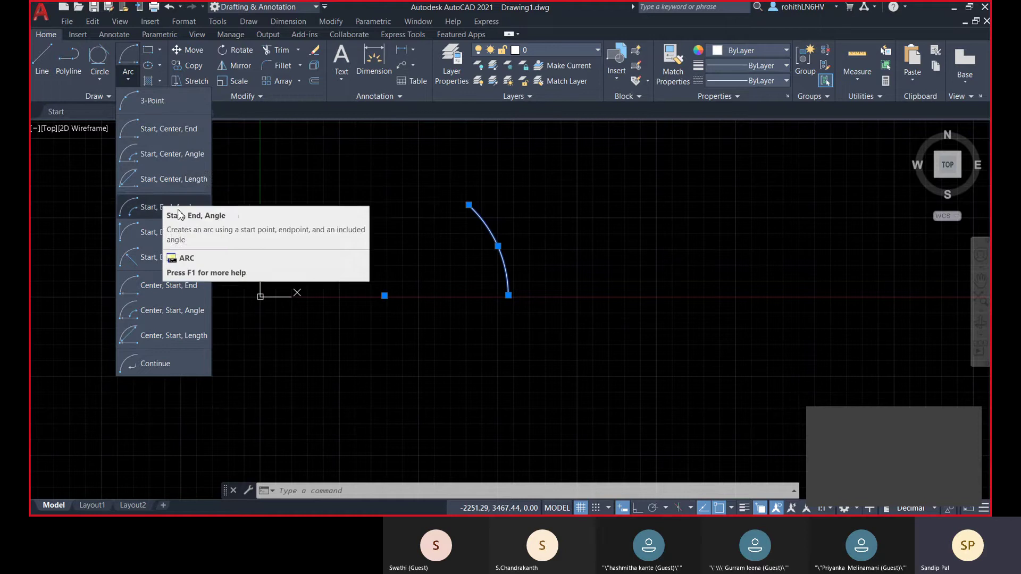
# - Draw a Start, Center, Length arc with its centre near the origin and a 200 chord
pyautogui.click(164, 190)
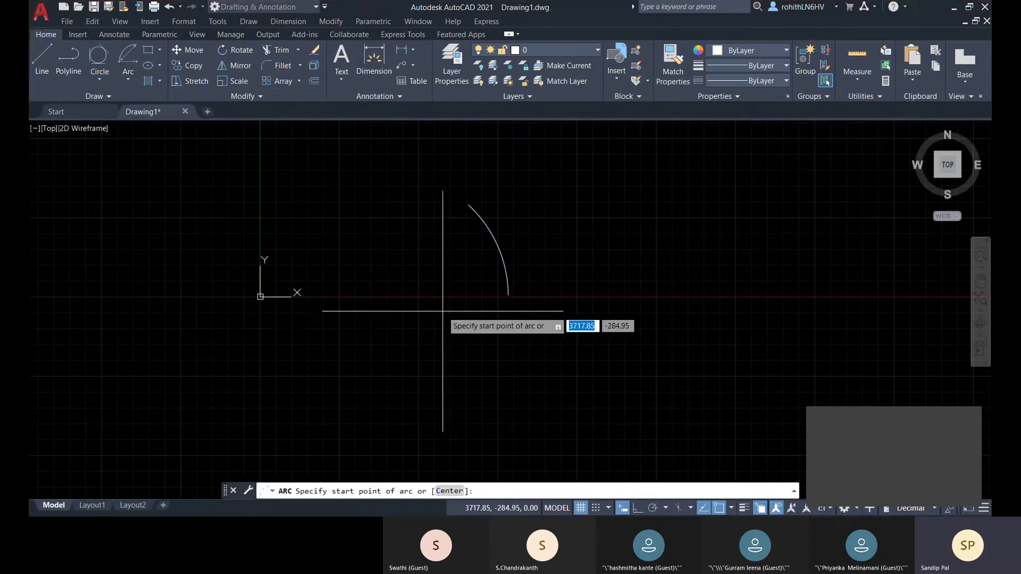
pyautogui.moveTo(372, 314); pyautogui.dragTo(562, 308, button='middle')
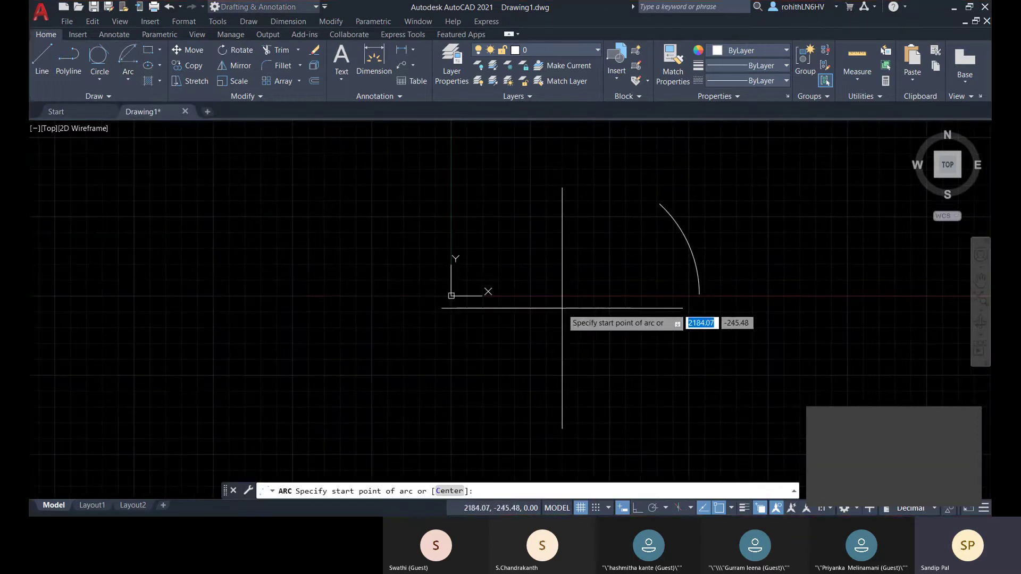
pyautogui.click(321, 293)
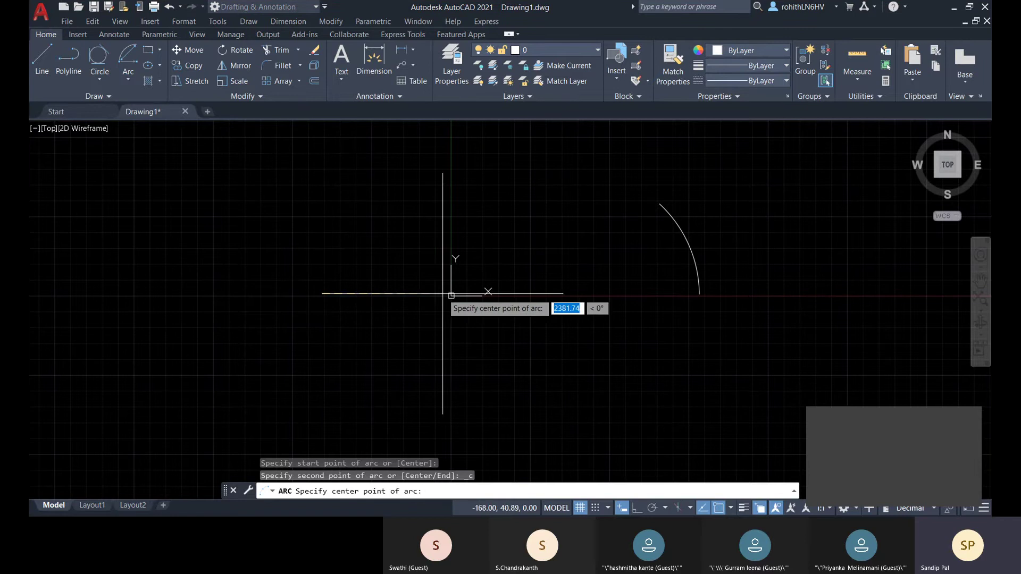
pyautogui.click(451, 295)
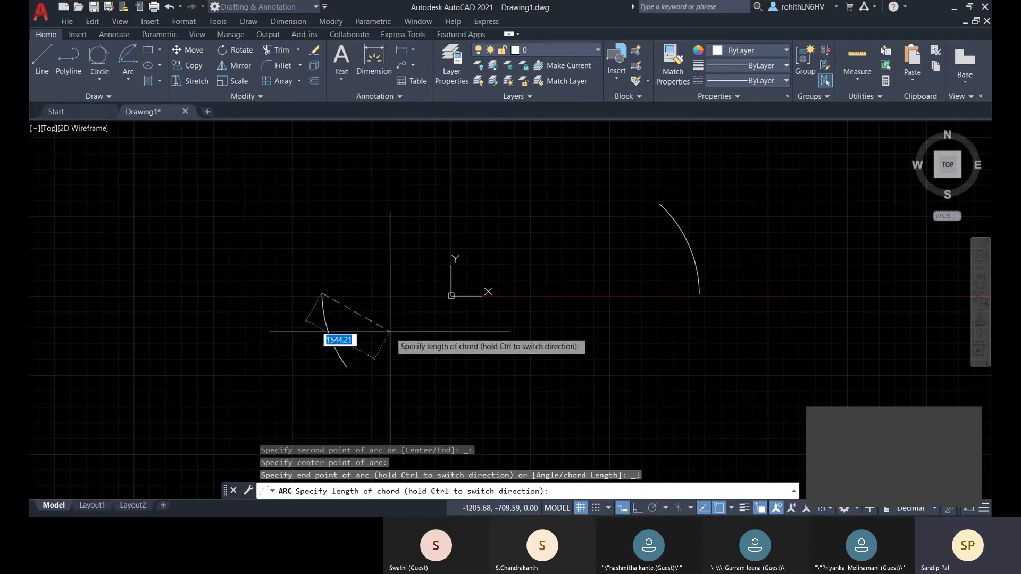
pyautogui.moveTo(403, 361); pyautogui.dragTo(370, 333, button='middle')
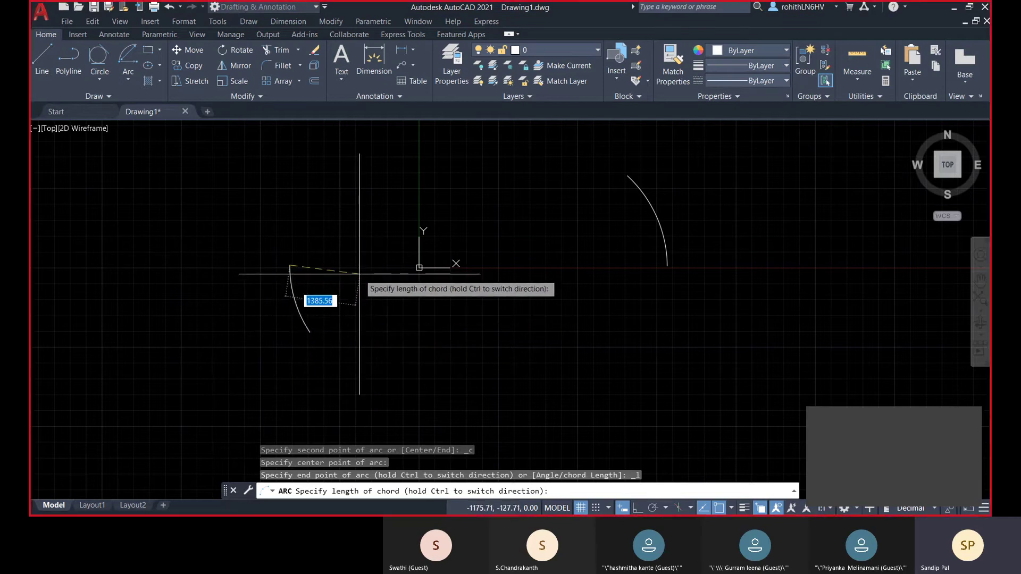
pyautogui.write('00')
pyautogui.press('Return')
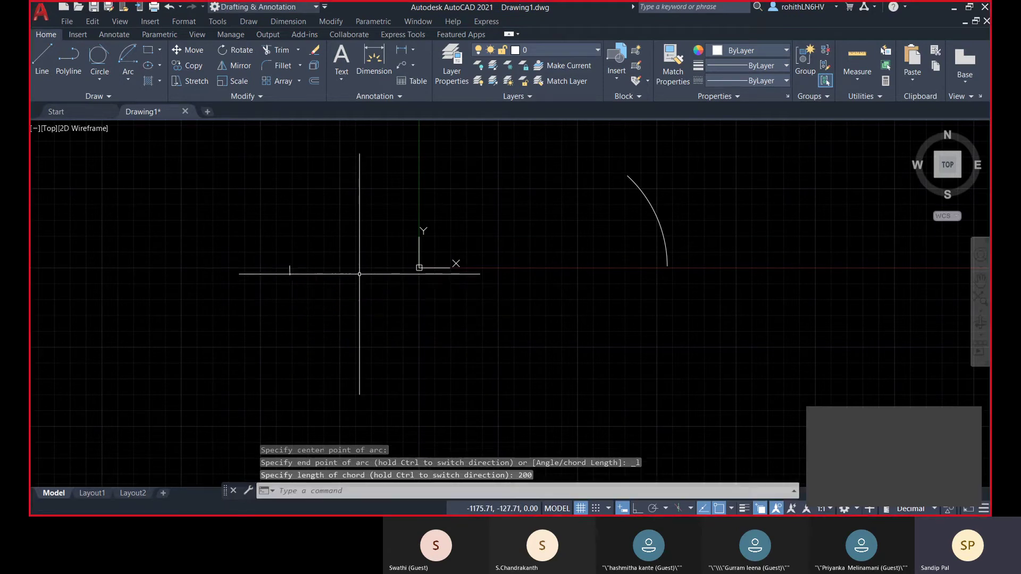
pyautogui.scroll(5, 298, 271)
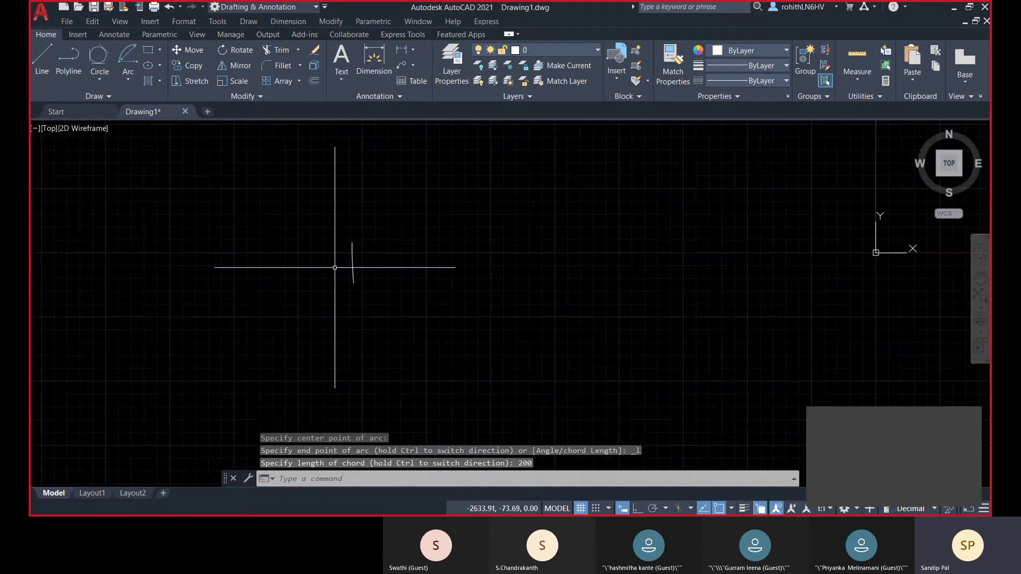
# - Measure the distance between the small arc's two endpoints, confirming 200.00
pyautogui.click(857, 79)
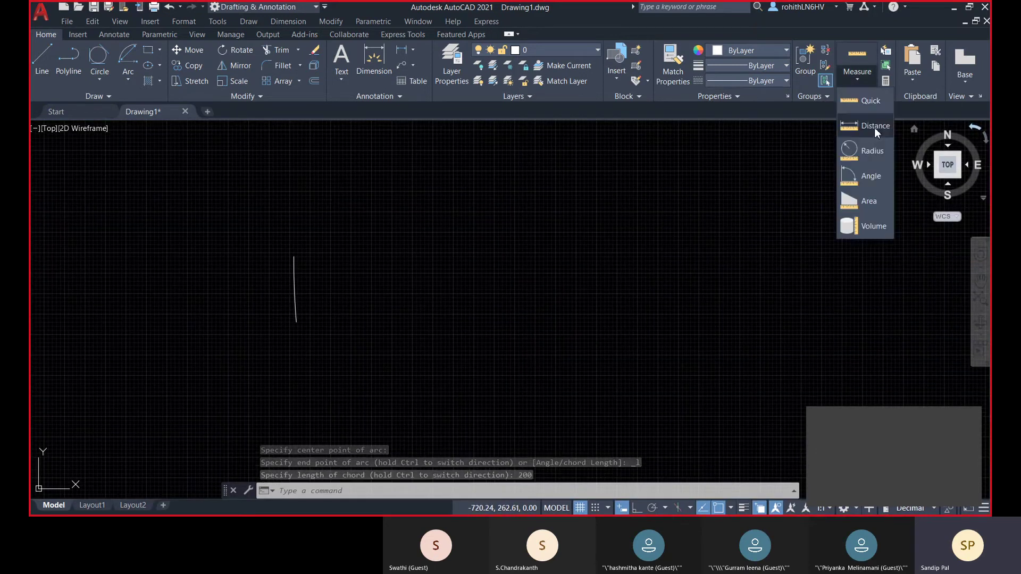
pyautogui.click(872, 128)
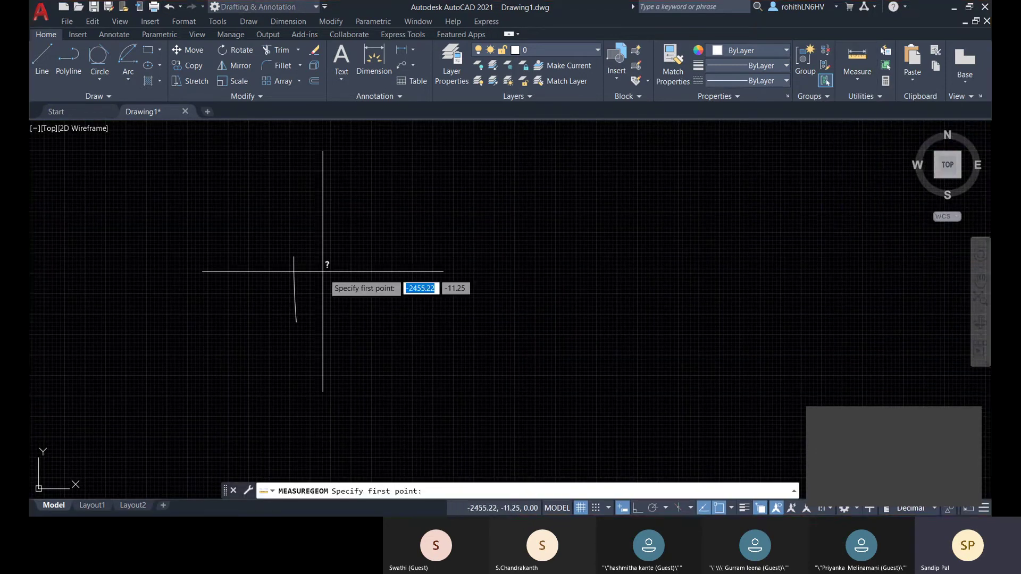
pyautogui.scroll(3, 312, 235)
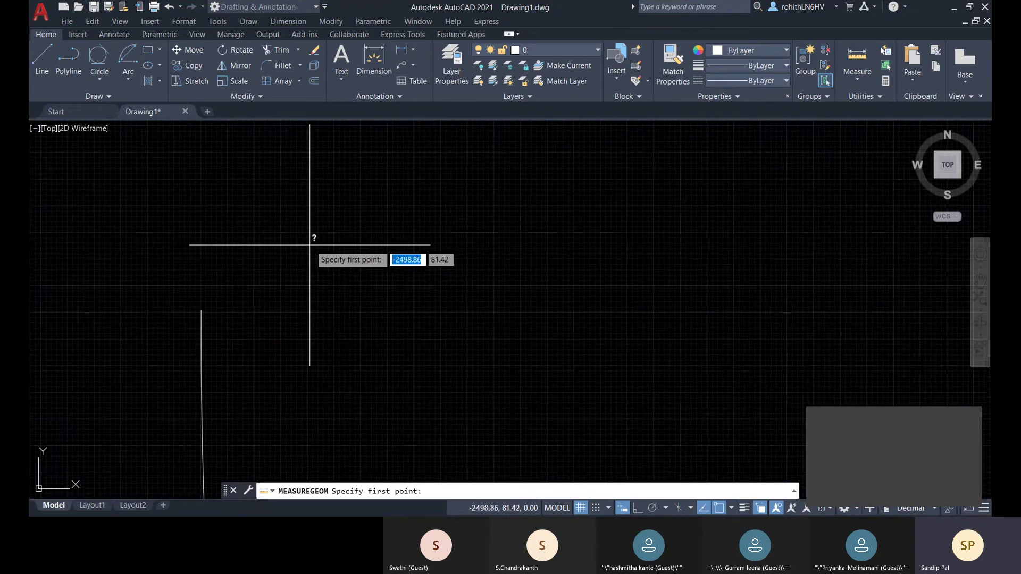
pyautogui.click(202, 310)
pyautogui.moveTo(202, 310)
pyautogui.mouseDown(button='middle')
pyautogui.moveTo(257, 335)
pyautogui.moveTo(255, 200)
pyautogui.moveTo(240, 399)
pyautogui.moveTo(253, 315)
pyautogui.mouseUp(button='middle')
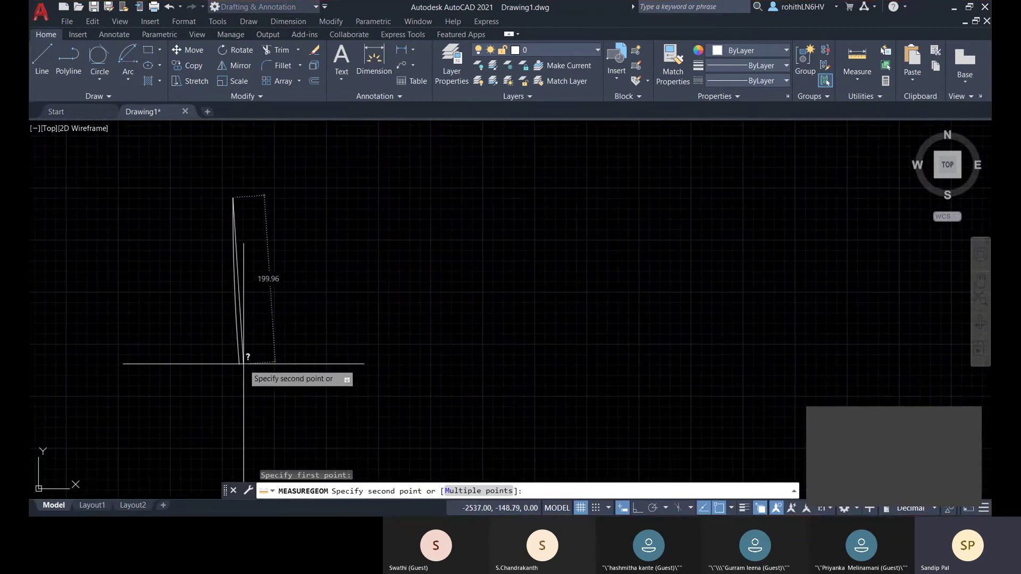
pyautogui.click(239, 364)
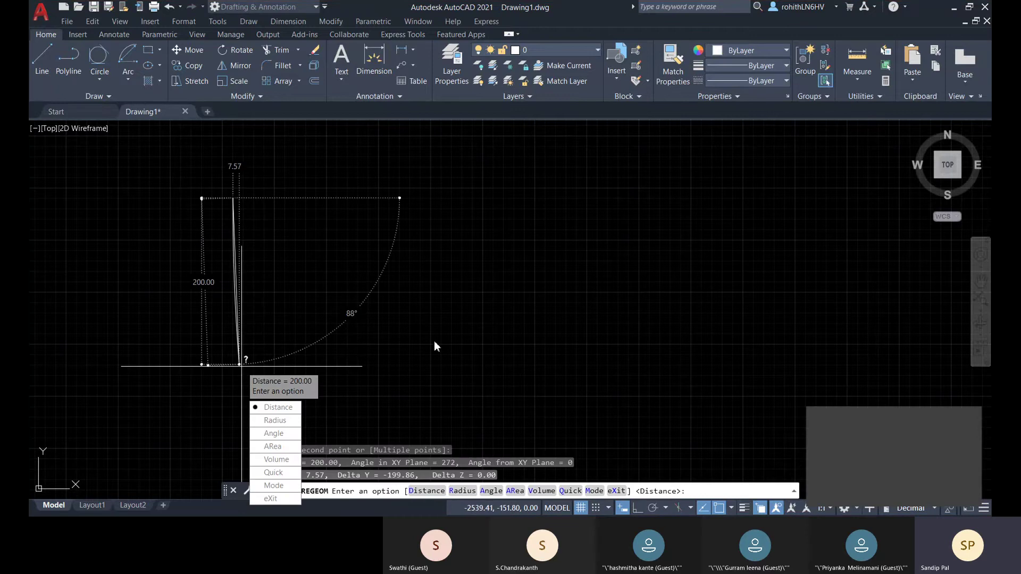
pyautogui.press('Escape')
pyautogui.press('Escape')
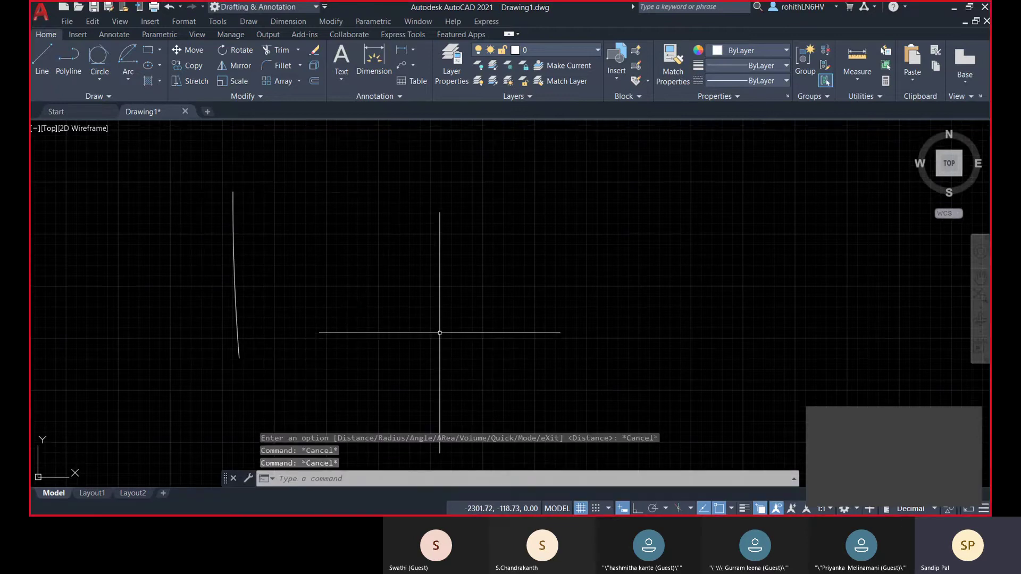
pyautogui.scroll(-10, 324, 290)
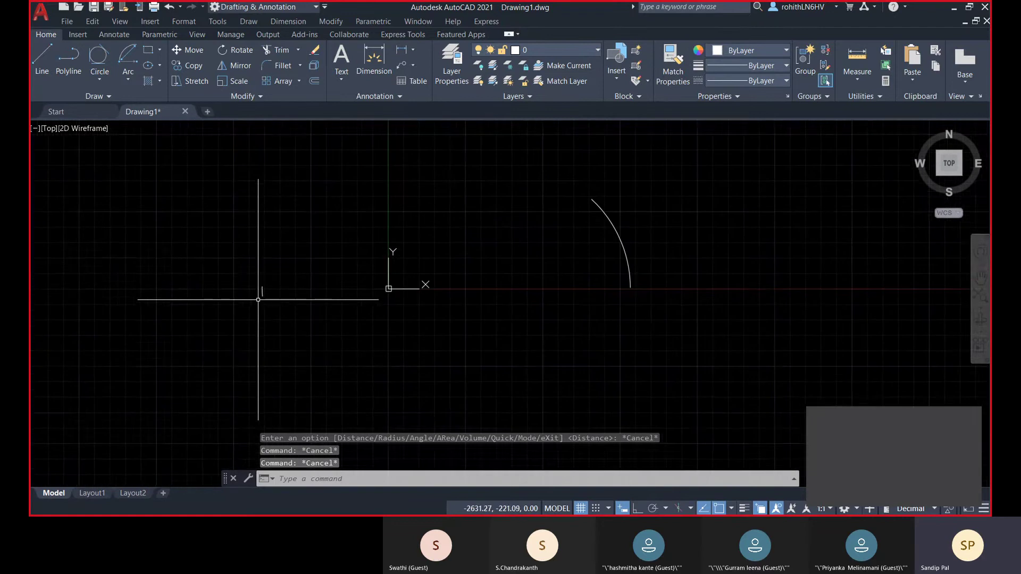
pyautogui.moveTo(281, 347); pyautogui.dragTo(285, 338, button='middle')
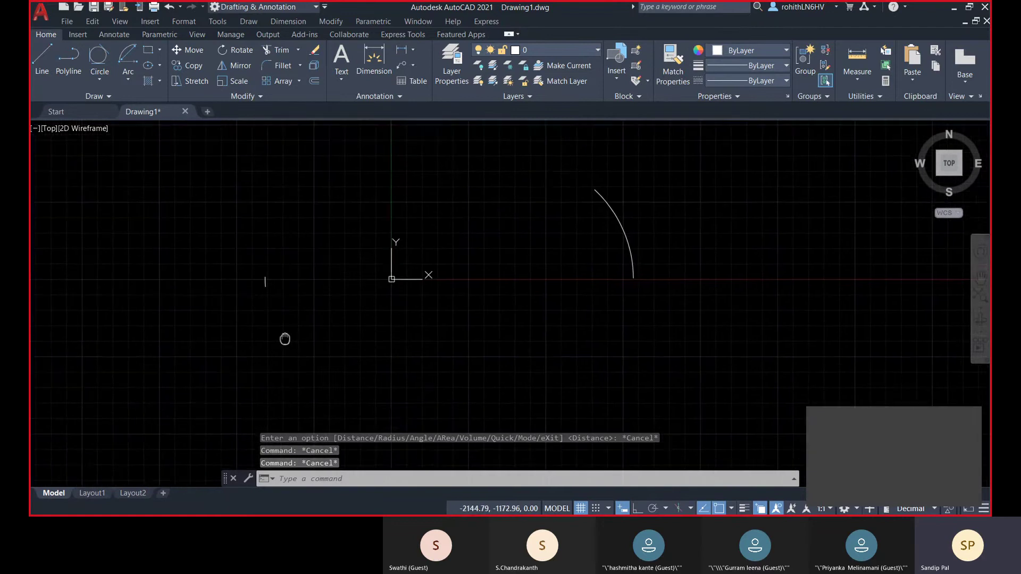
# - Begin a Start, End, Direction arc by picking its start and end points
pyautogui.click(124, 81)
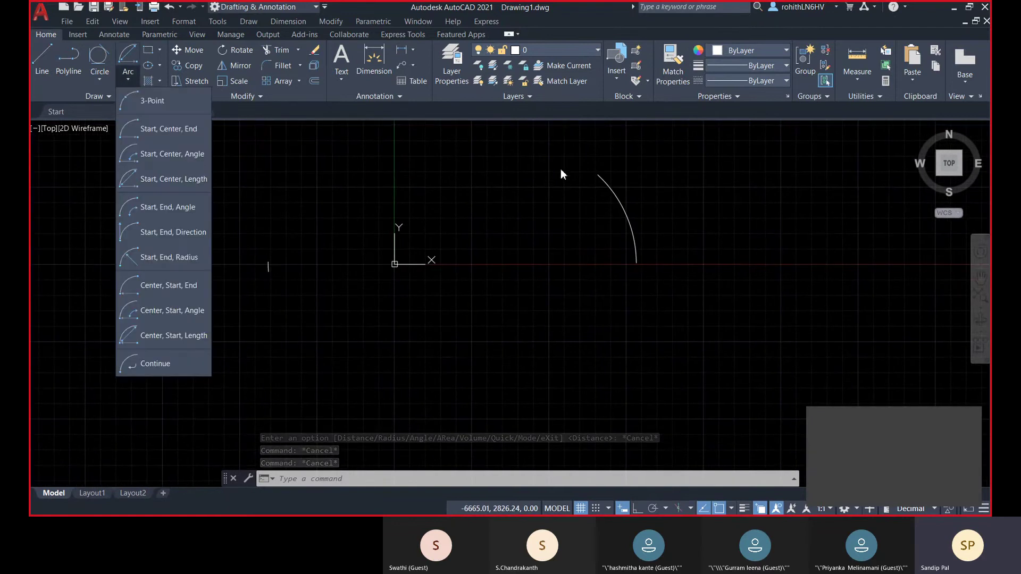
pyautogui.click(173, 233)
pyautogui.moveTo(468, 296); pyautogui.dragTo(417, 342, button='middle')
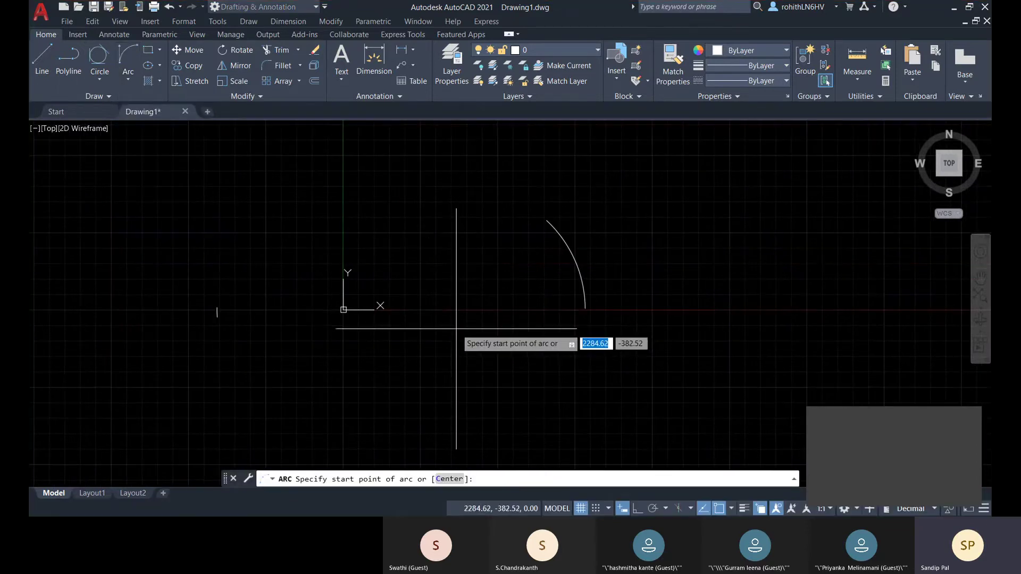
pyautogui.click(416, 309)
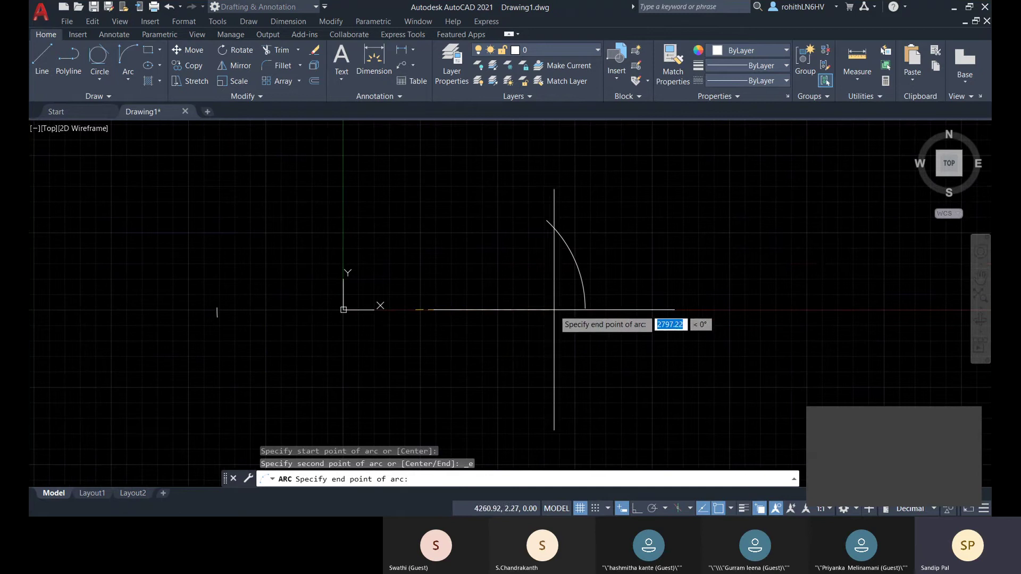
pyautogui.click(555, 309)
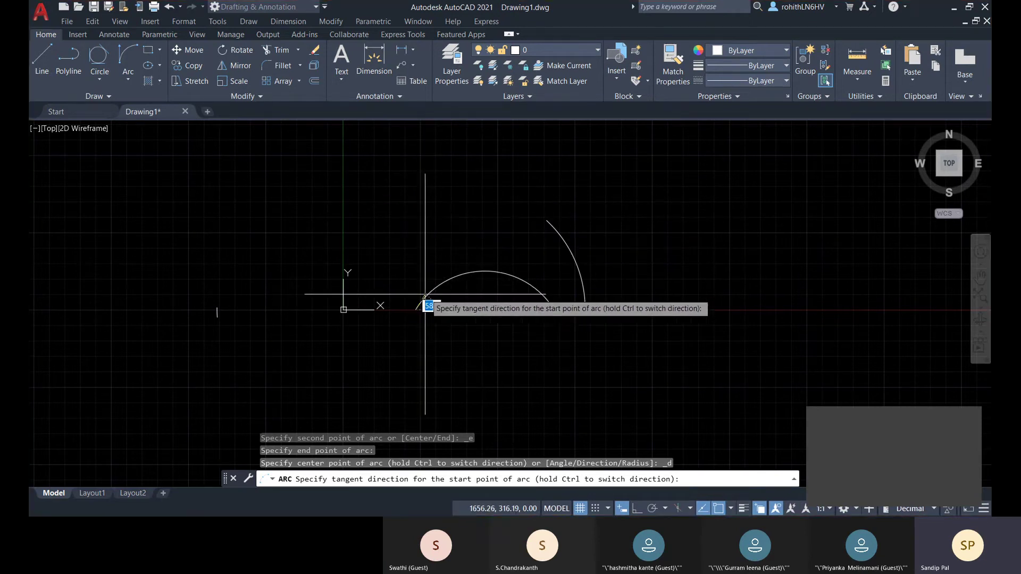
pyautogui.scroll(2, 418, 298)
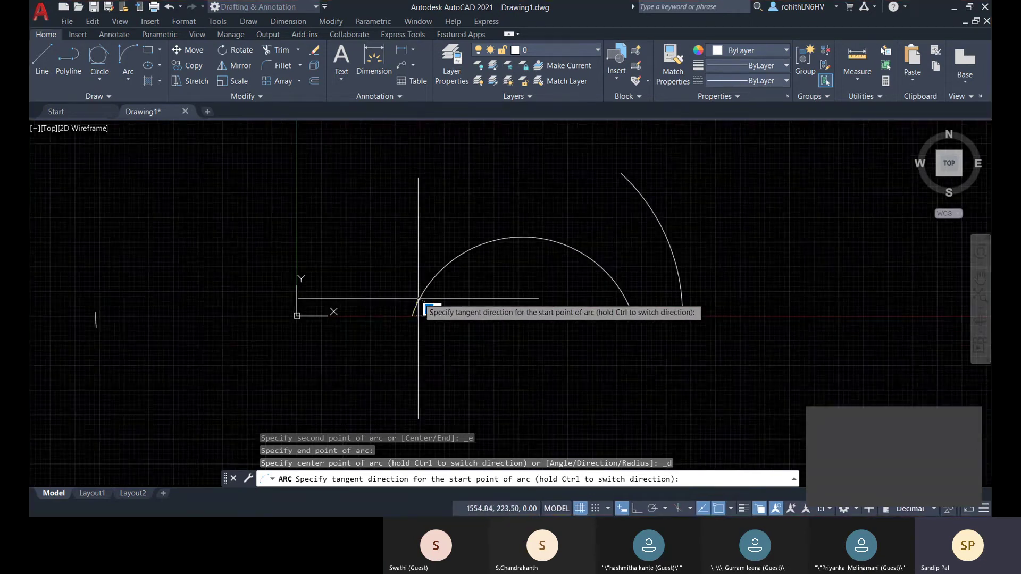
pyautogui.scroll(4, 420, 298)
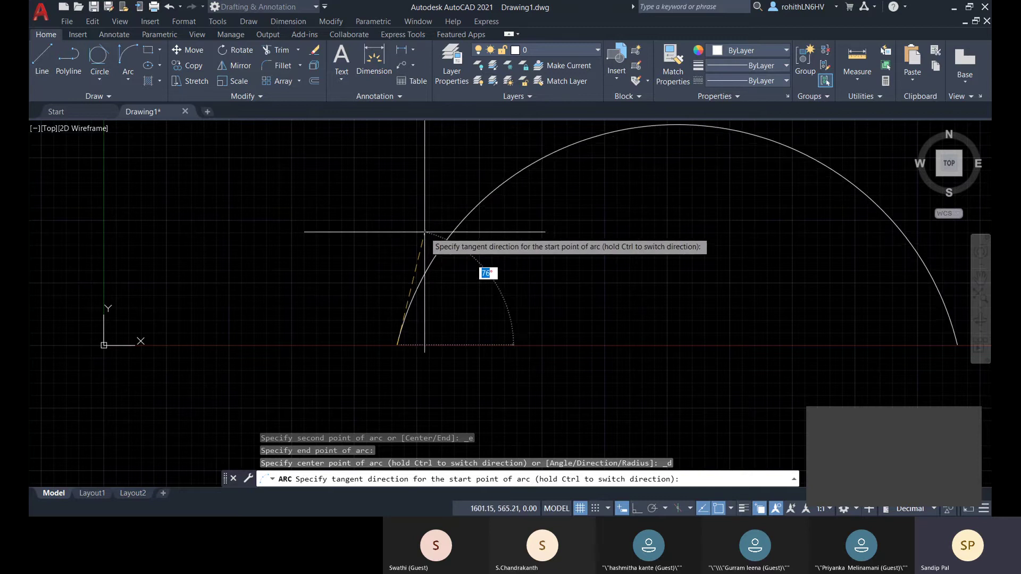
pyautogui.scroll(-1, 424, 232)
pyautogui.moveTo(425, 232); pyautogui.dragTo(442, 185, button='middle')
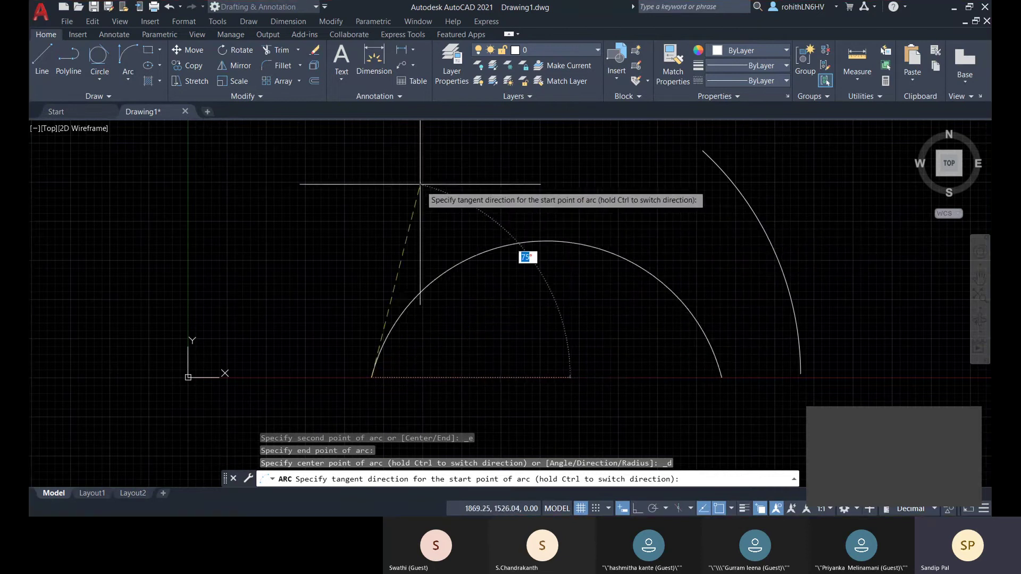
pyautogui.moveTo(378, 139); pyautogui.dragTo(377, 171, button='middle')
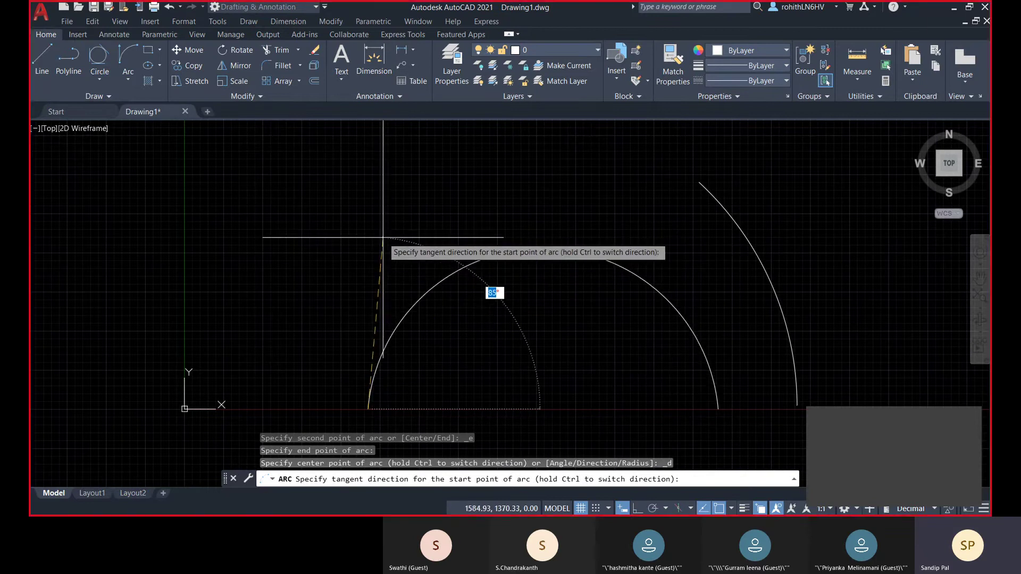
# - Enter a 90° tangent direction to complete the semicircle and check the result
pyautogui.write('90')
pyautogui.press('Return')
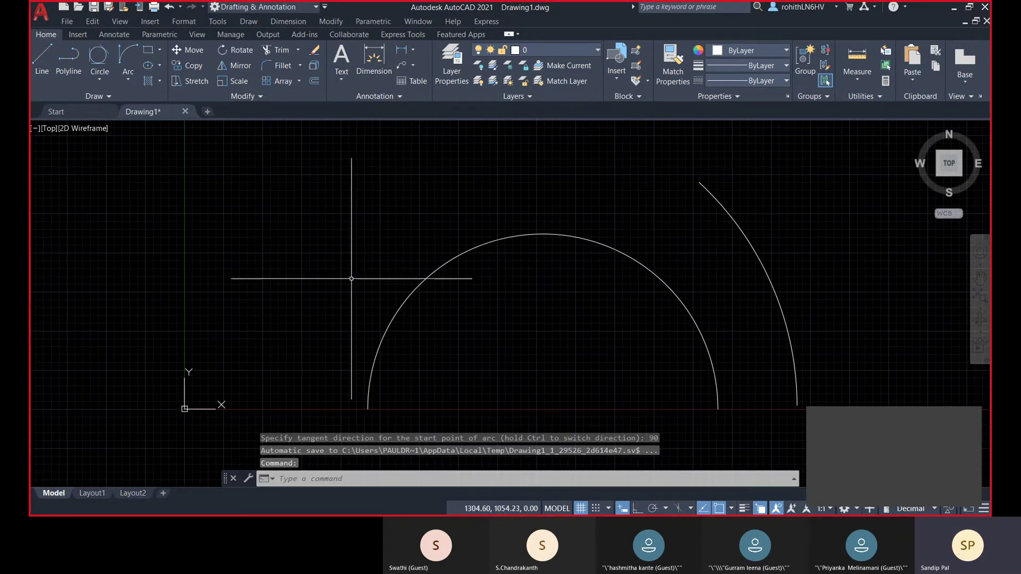
pyautogui.scroll(-3, 463, 283)
pyautogui.click(469, 257)
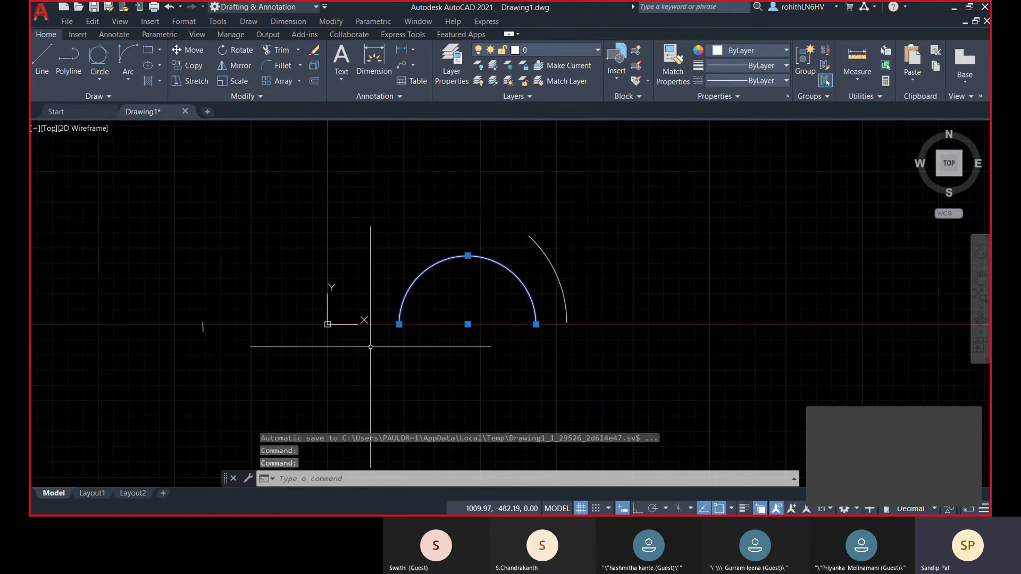
pyautogui.press('Escape')
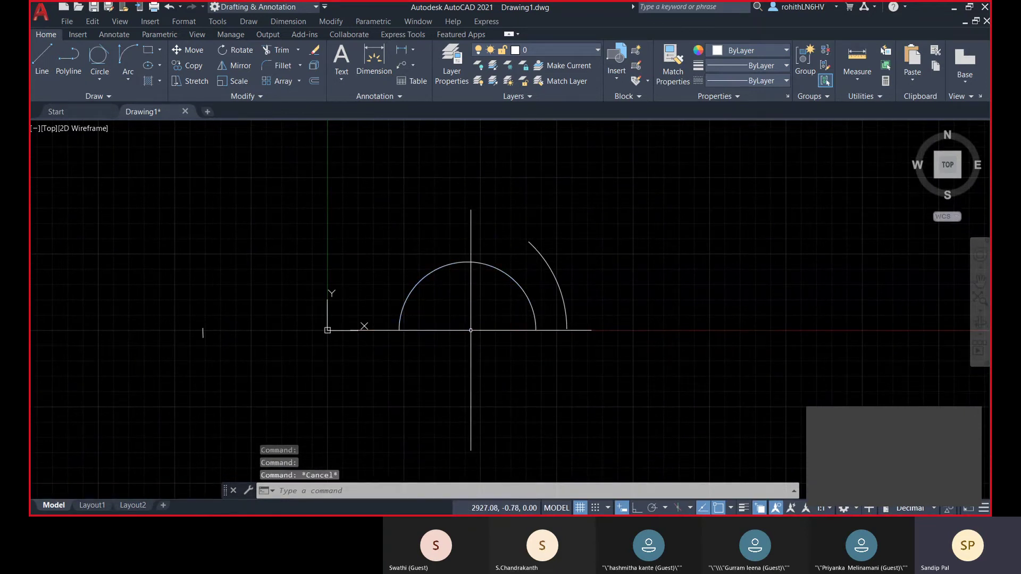
pyautogui.click(129, 72)
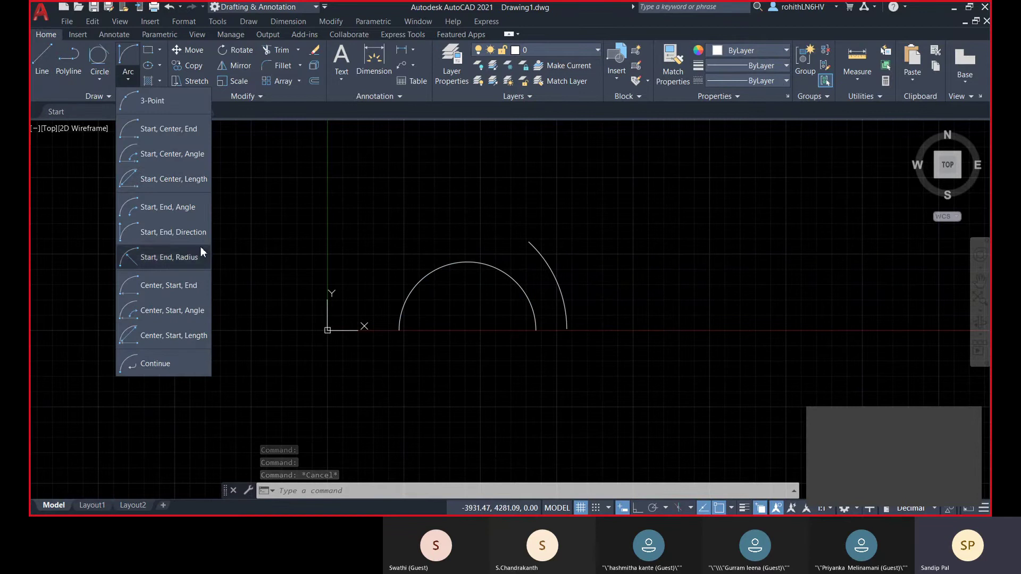
# - Draw a 3-Point arc from the semicircle's left endpoint through two points below it
pyautogui.click(155, 100)
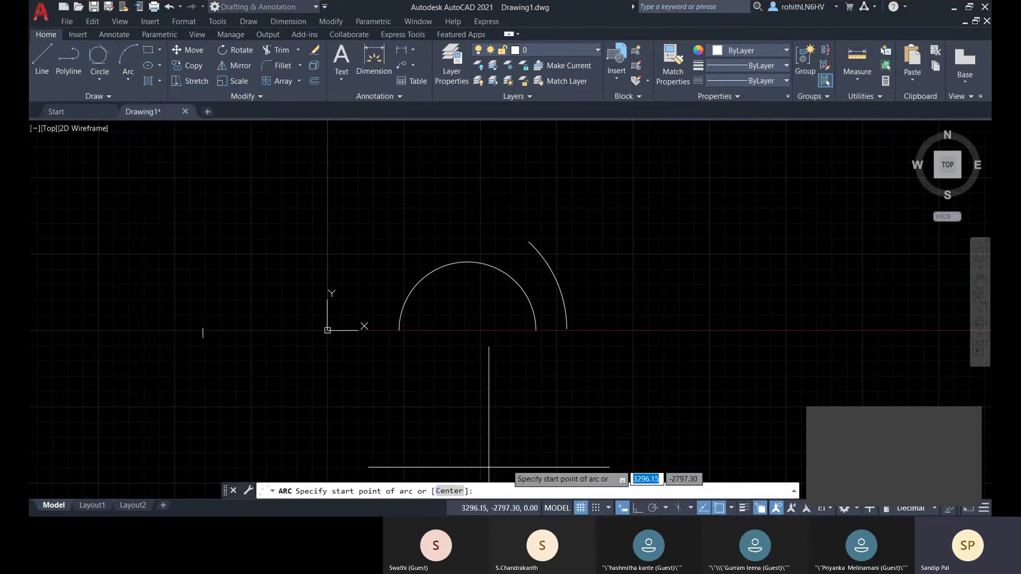
pyautogui.click(400, 330)
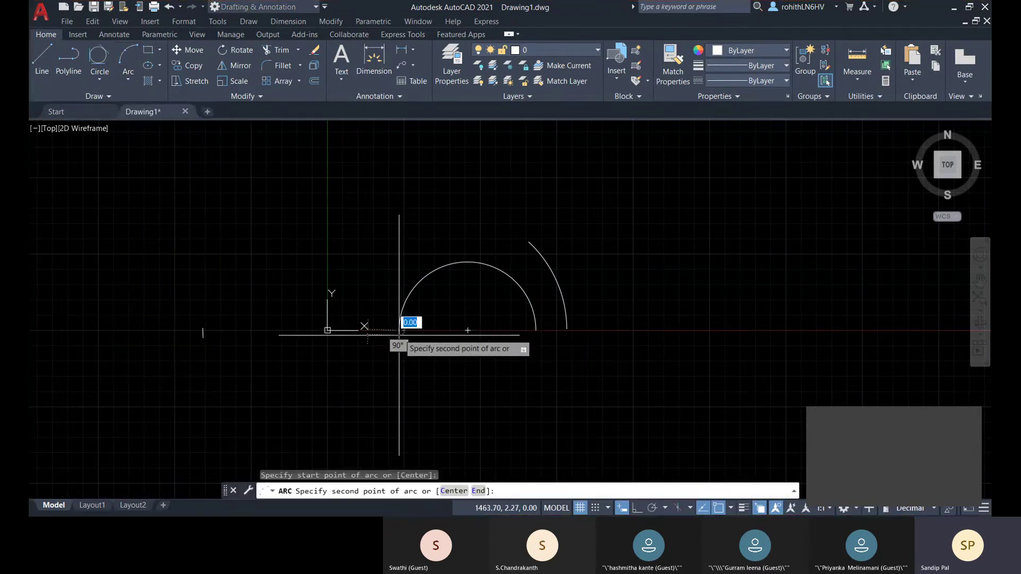
pyautogui.click(450, 390)
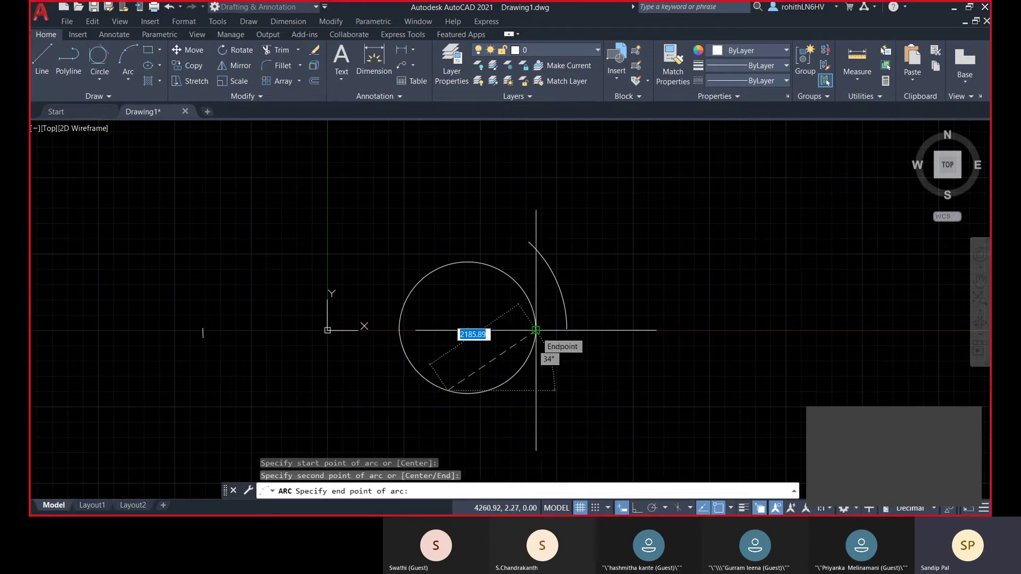
pyautogui.moveTo(437, 410); pyautogui.dragTo(437, 343, button='middle')
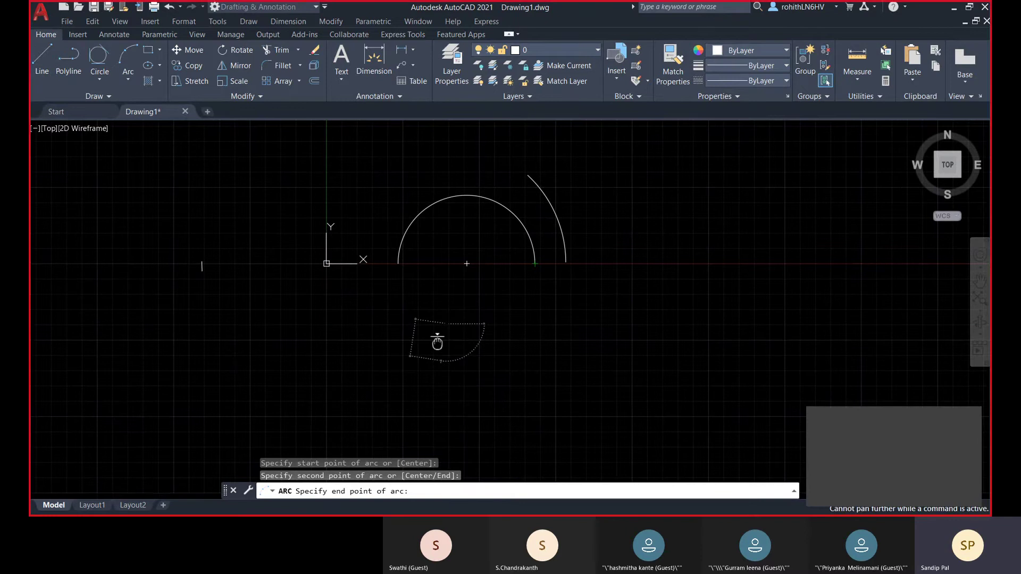
pyautogui.click(397, 378)
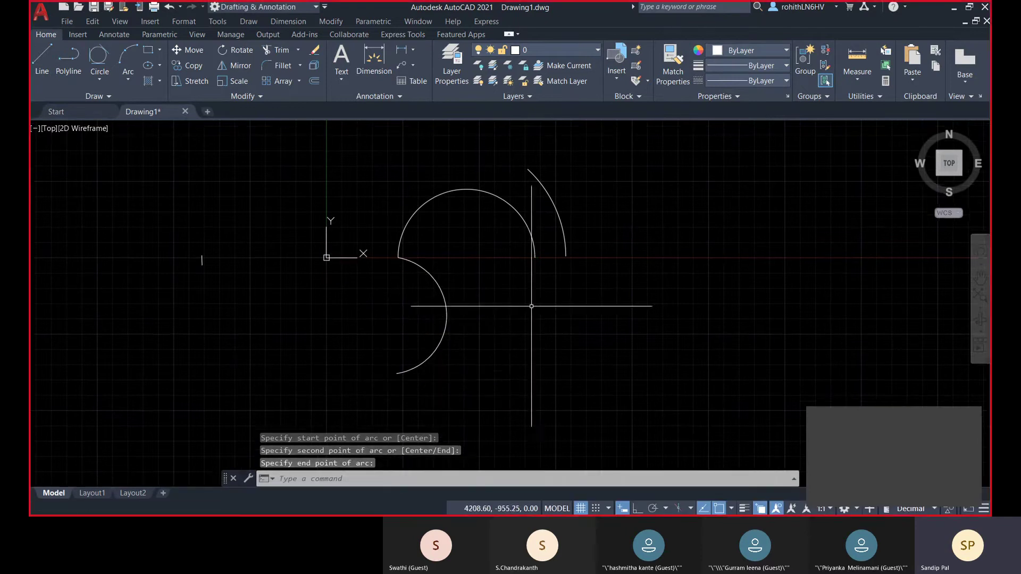
pyautogui.moveTo(498, 316); pyautogui.dragTo(489, 335, button='middle')
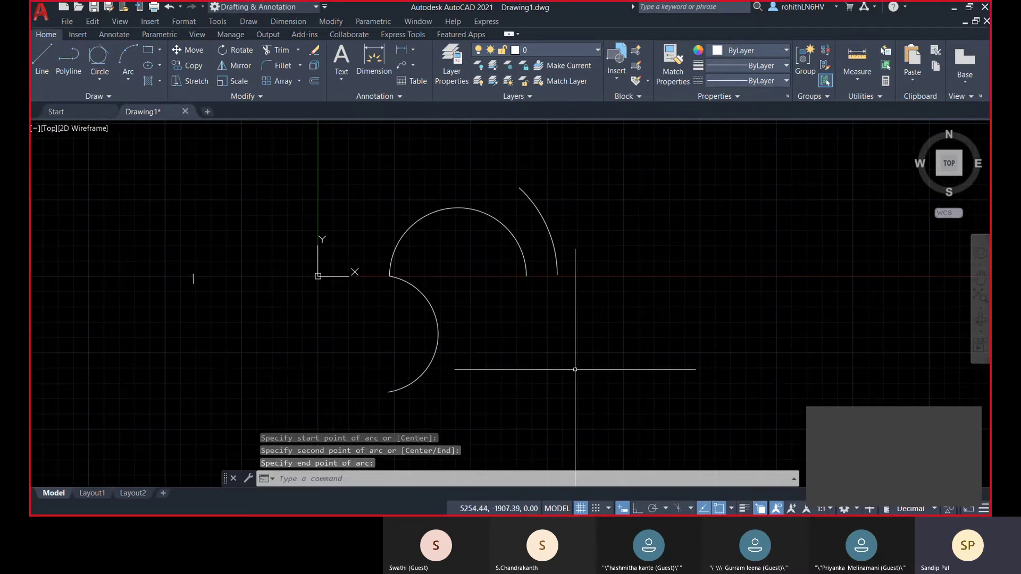
pyautogui.scroll(-2, 575, 369)
# - Window-select all four arcs and delete them
pyautogui.click(285, 184)
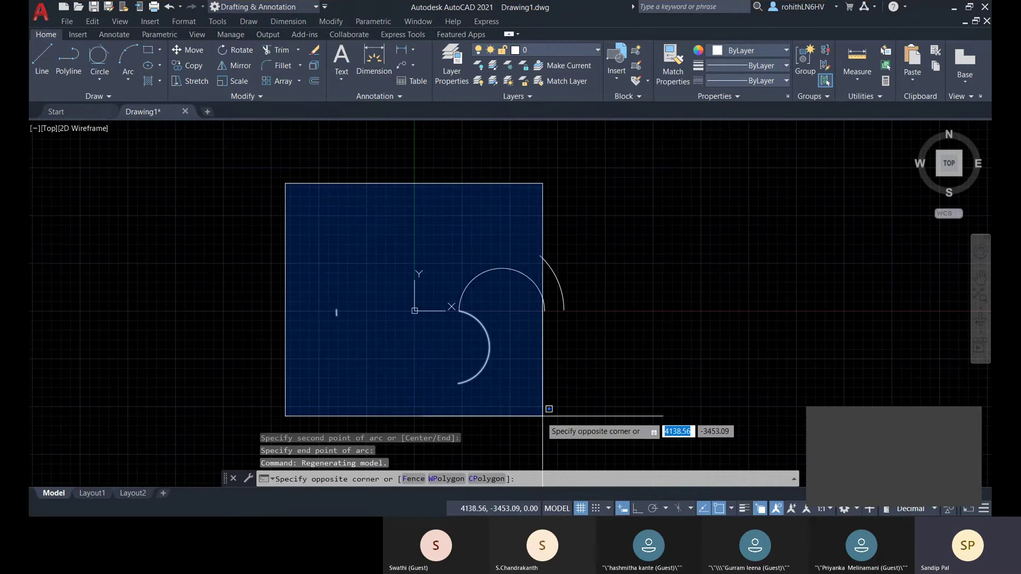
pyautogui.click(543, 416)
pyautogui.press('Delete')
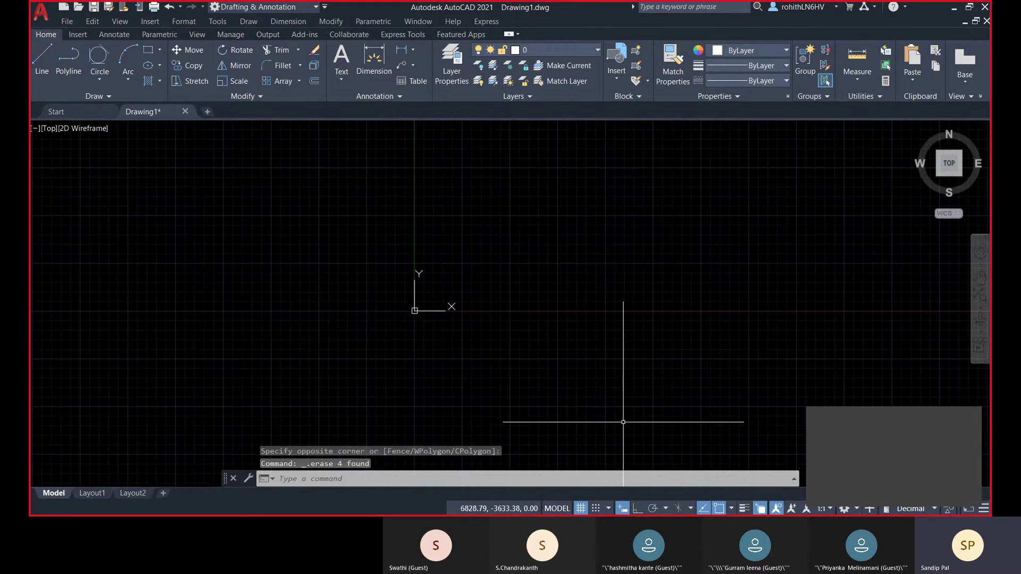
pyautogui.scroll(-3, 221, 277)
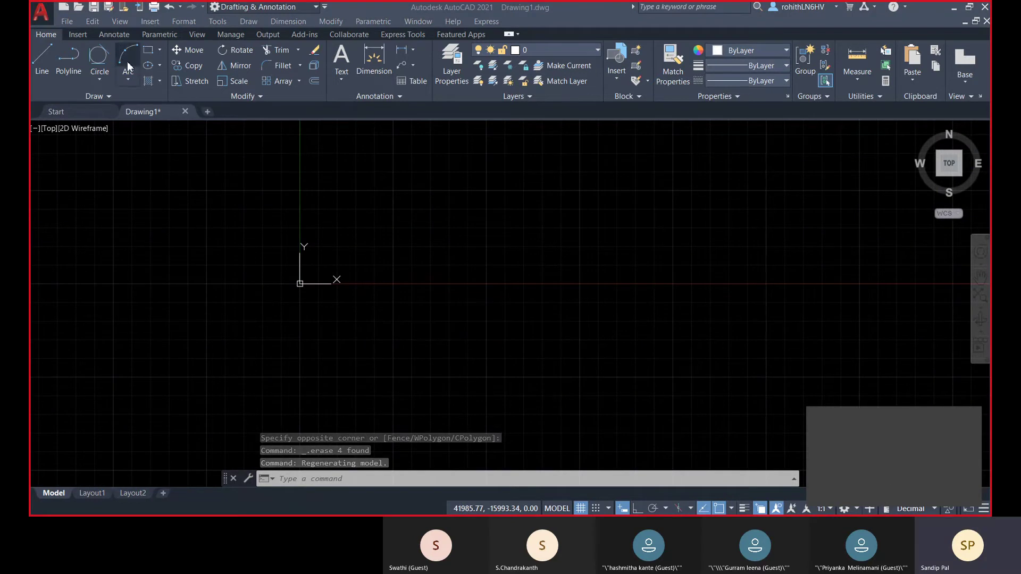
# - Start the Rectangle command from the Rectangle/Polygon flyout
pyautogui.click(159, 52)
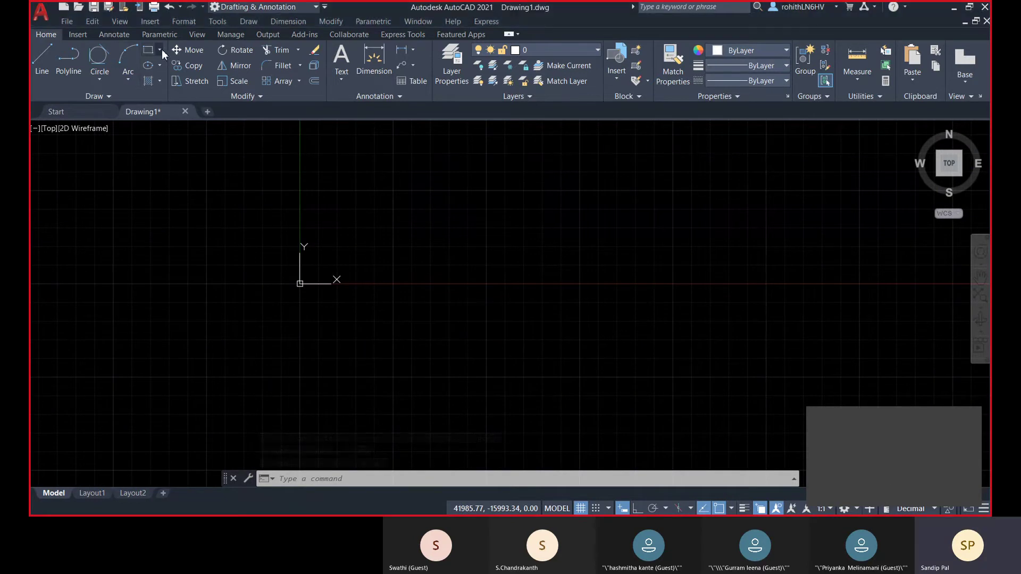
pyautogui.click(160, 49)
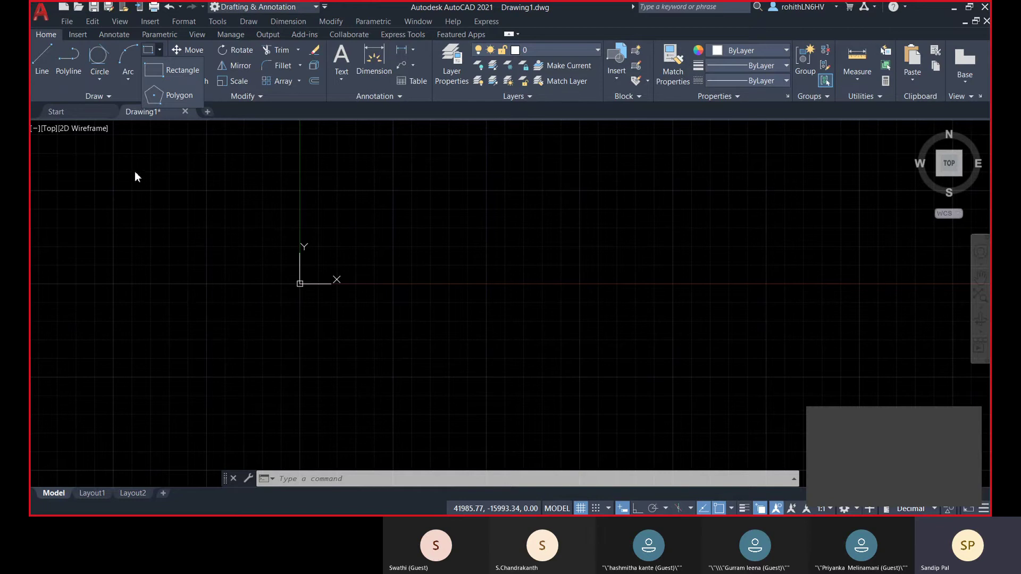
pyautogui.click(161, 71)
pyautogui.moveTo(392, 275); pyautogui.dragTo(392, 322, button='middle')
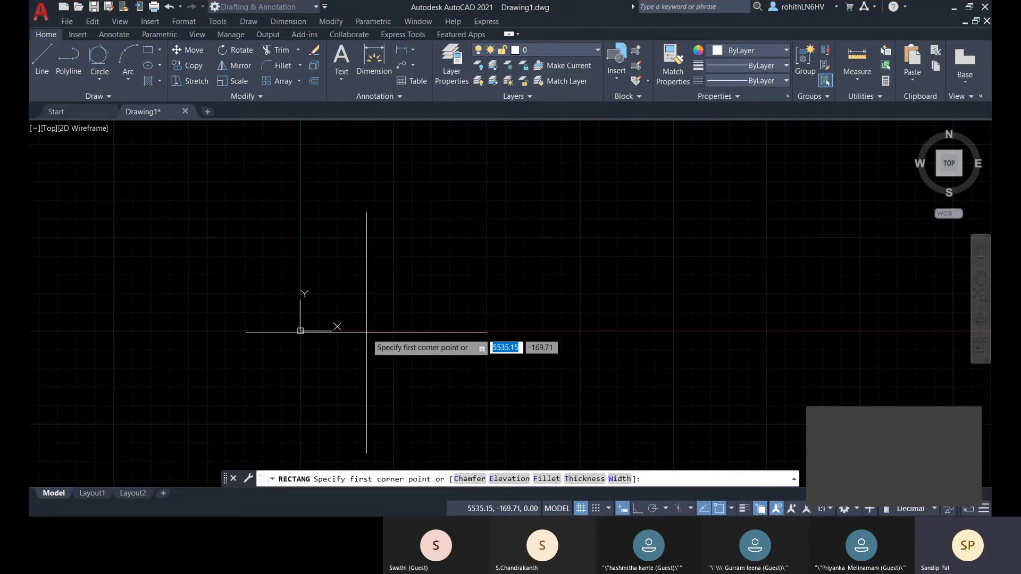
# - Place the first corner at 0,0, turn on Dynamic Input, and enter 10000 by 15000
pyautogui.write('0,0')
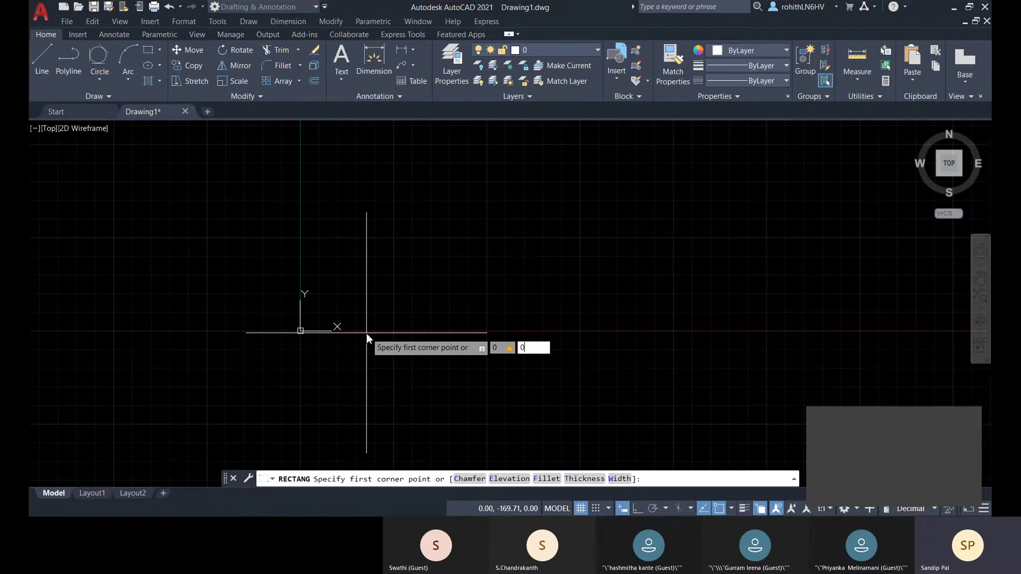
pyautogui.press('Return')
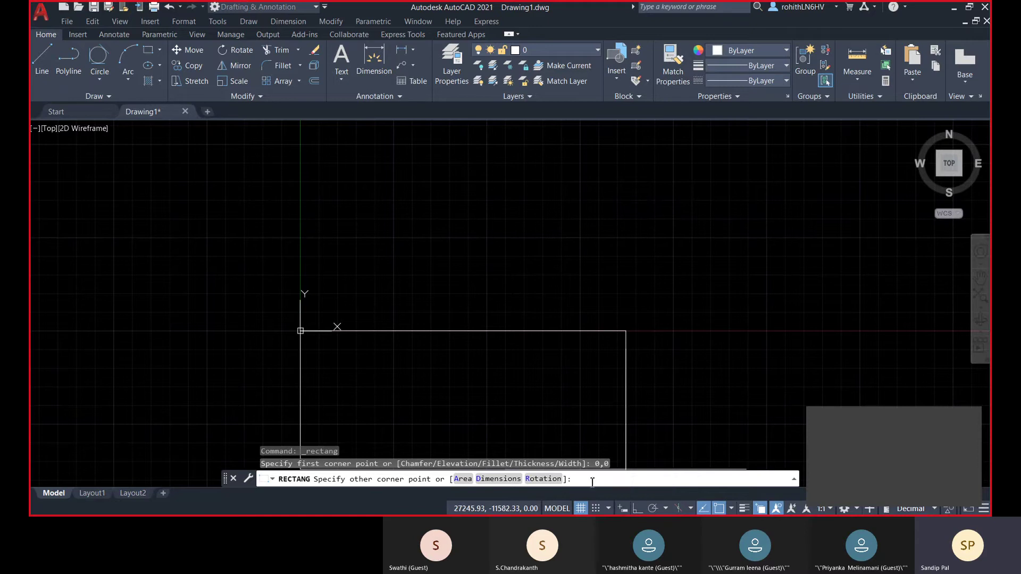
pyautogui.click(624, 509)
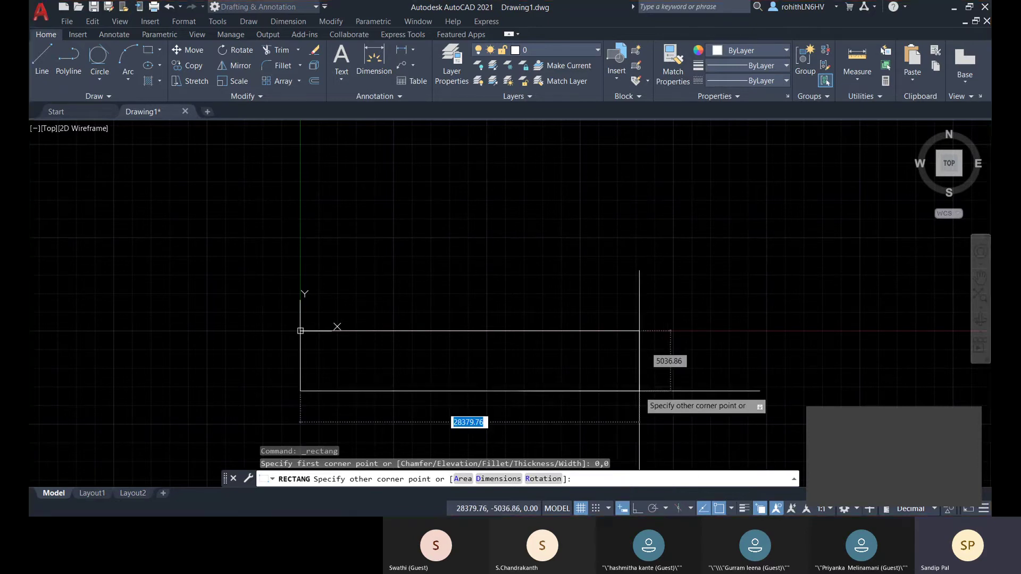
pyautogui.moveTo(601, 222); pyautogui.dragTo(599, 257, button='middle')
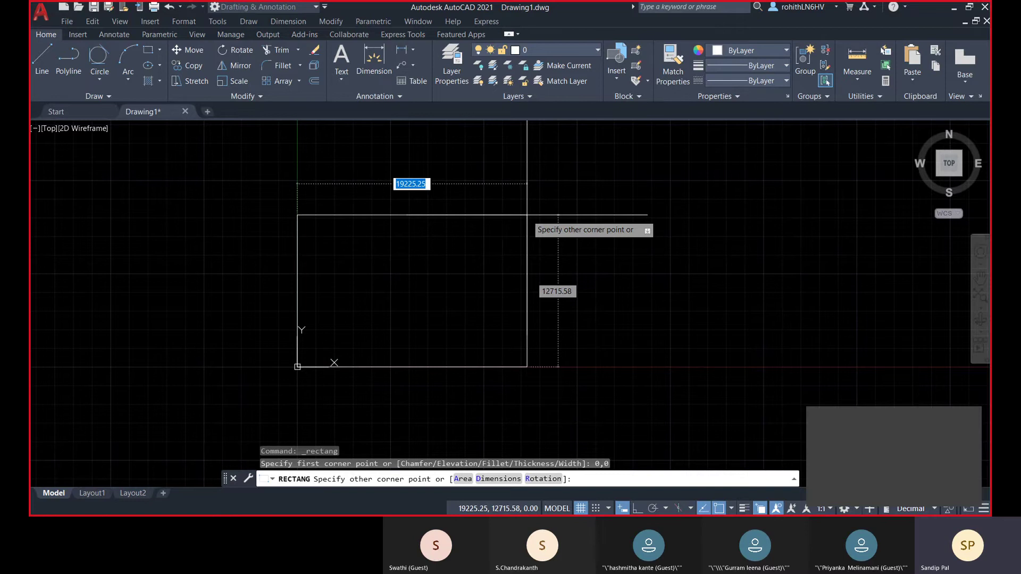
pyautogui.press('F8')
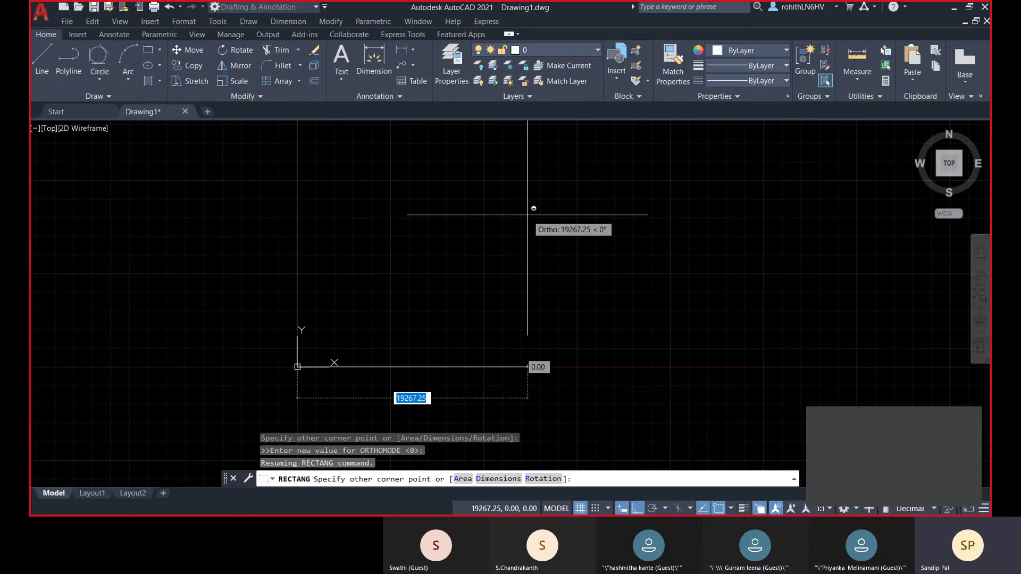
pyautogui.press('F8')
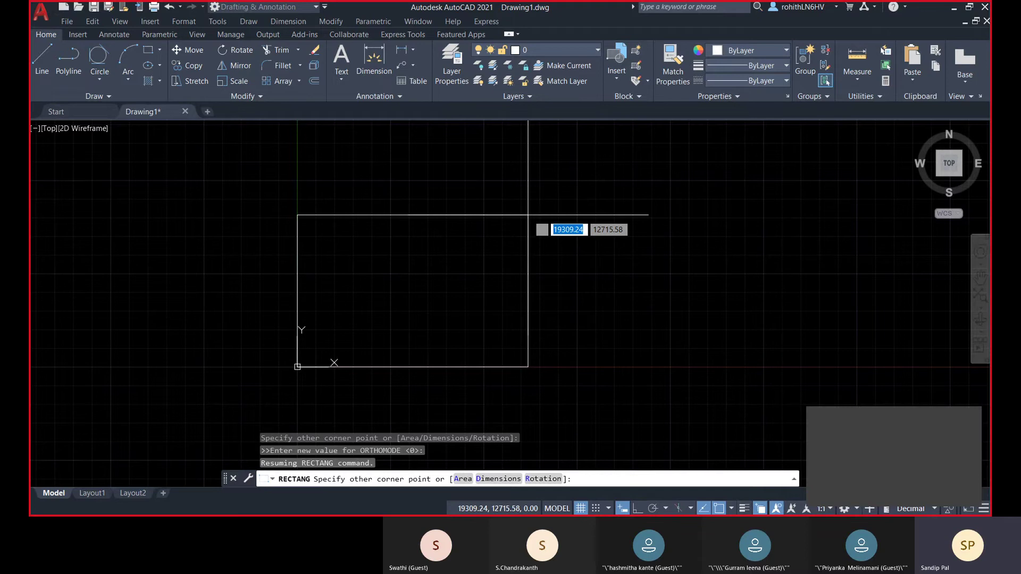
pyautogui.write('1000')
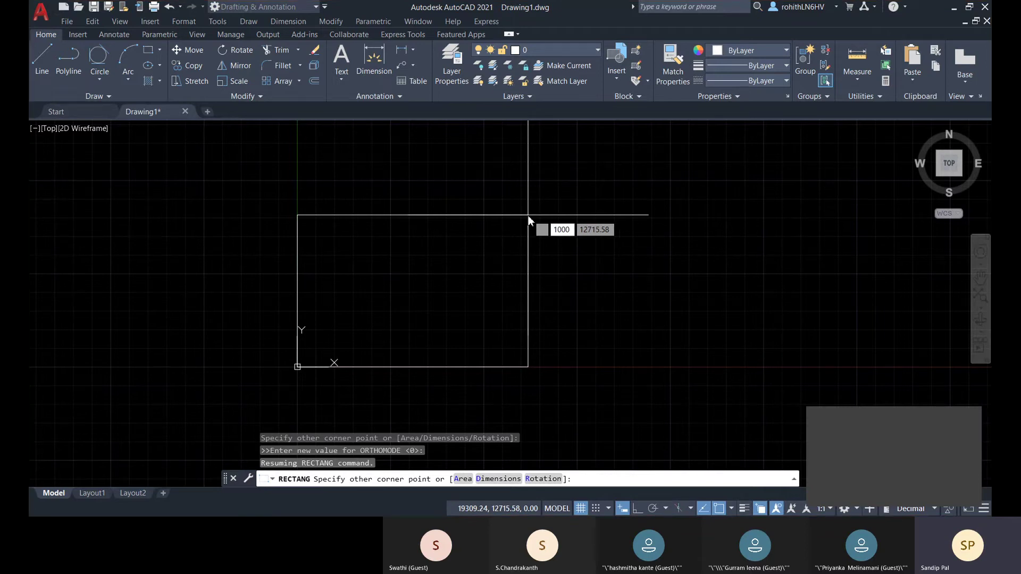
pyautogui.write('0')
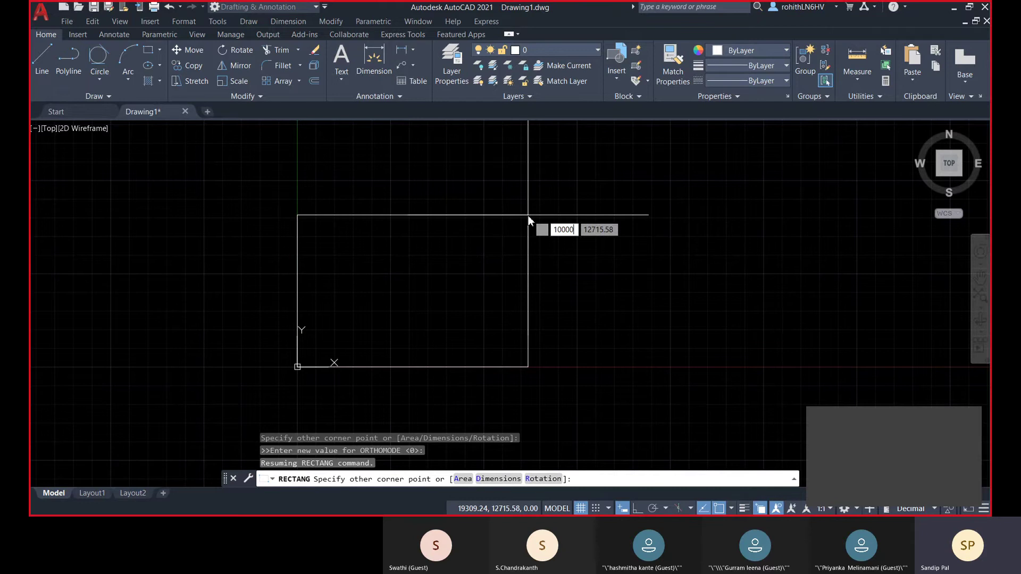
pyautogui.press('Tab')
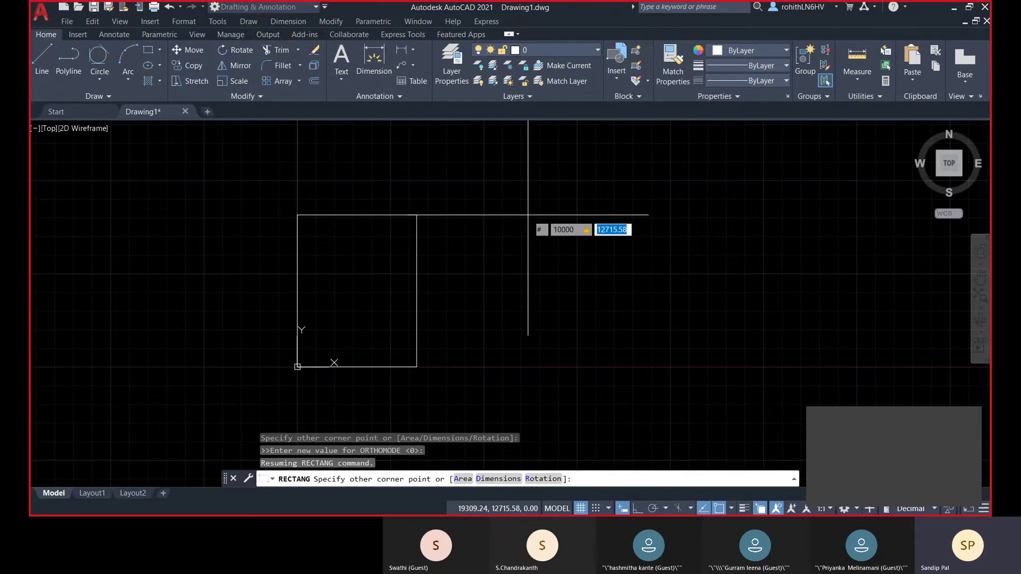
pyautogui.write('15000')
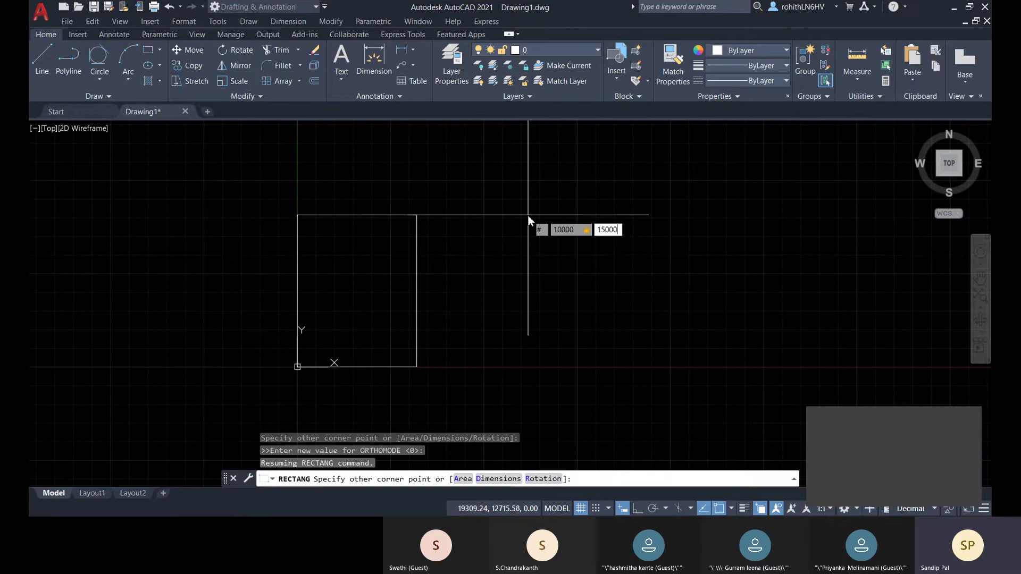
pyautogui.press('Return')
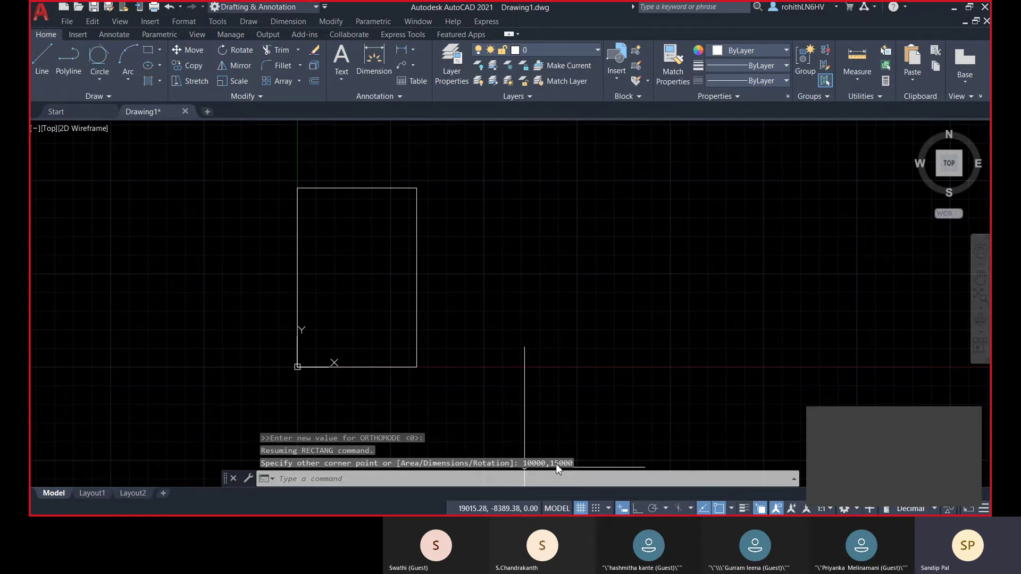
pyautogui.moveTo(603, 367); pyautogui.dragTo(528, 380, button='middle')
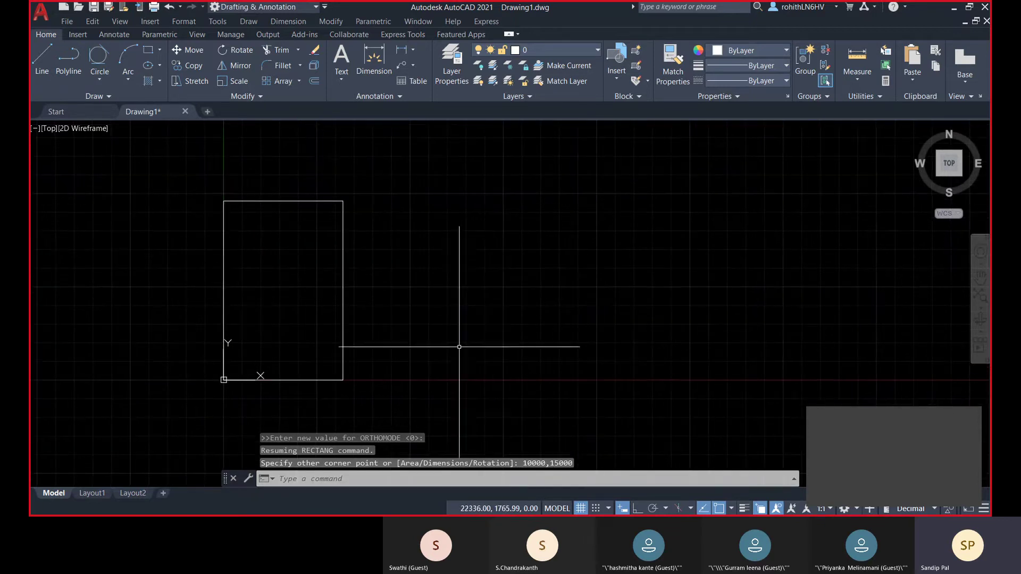
# - Draw a second rectangle right of the first, sized 10000 by 12000 via dynamic input
pyautogui.click(148, 53)
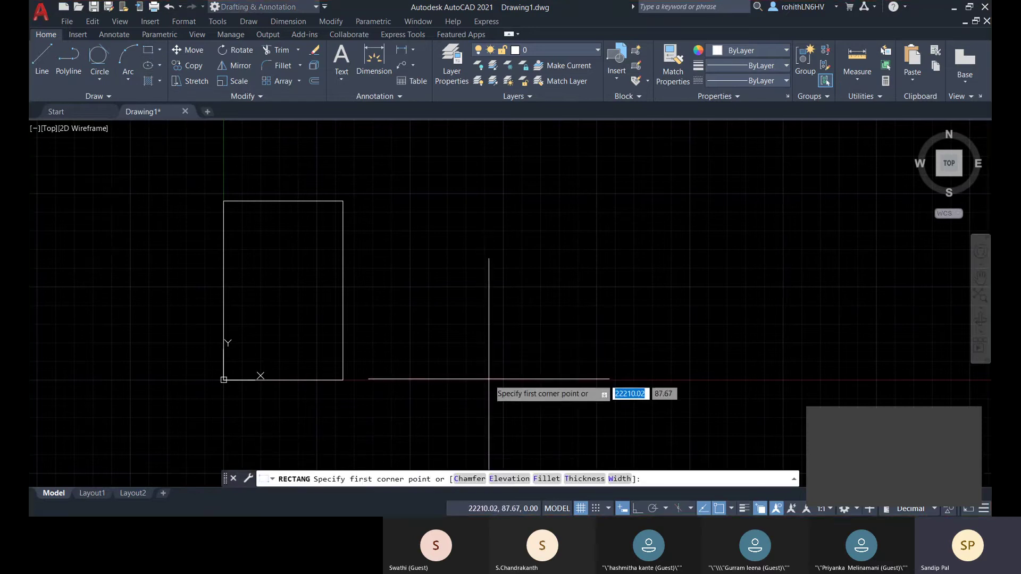
pyautogui.click(489, 379)
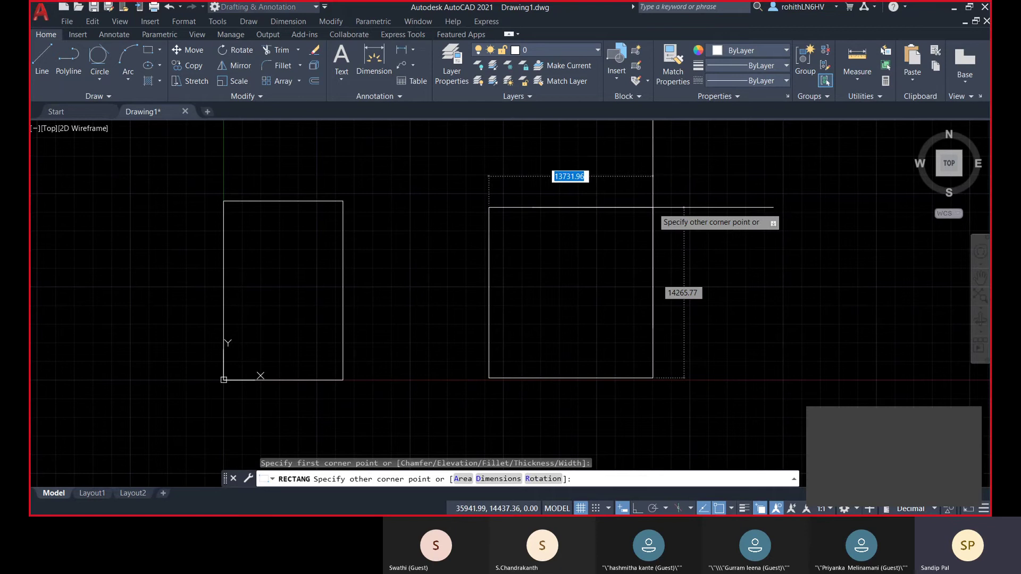
pyautogui.write('1')
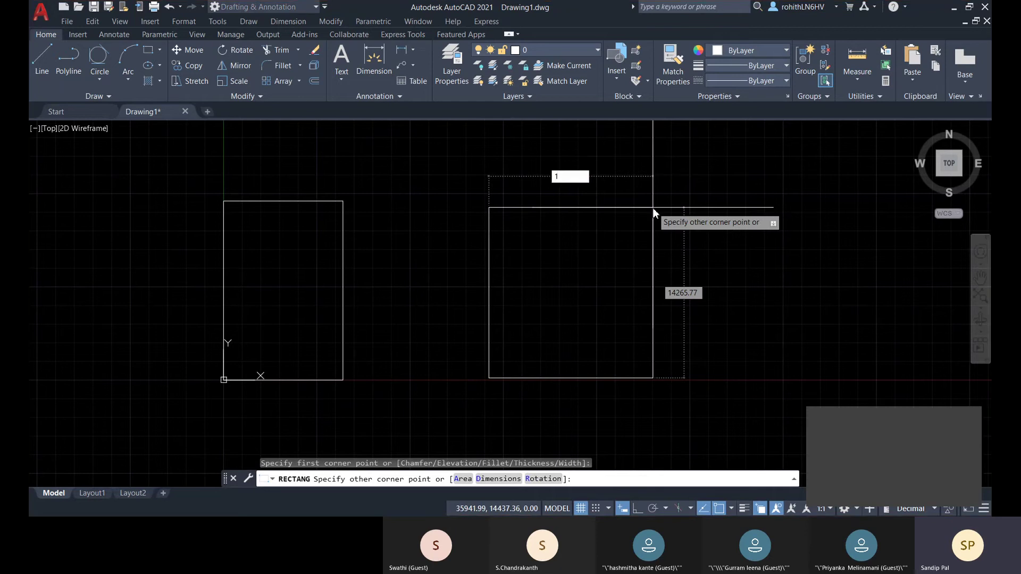
pyautogui.write('0000')
pyautogui.press('Tab')
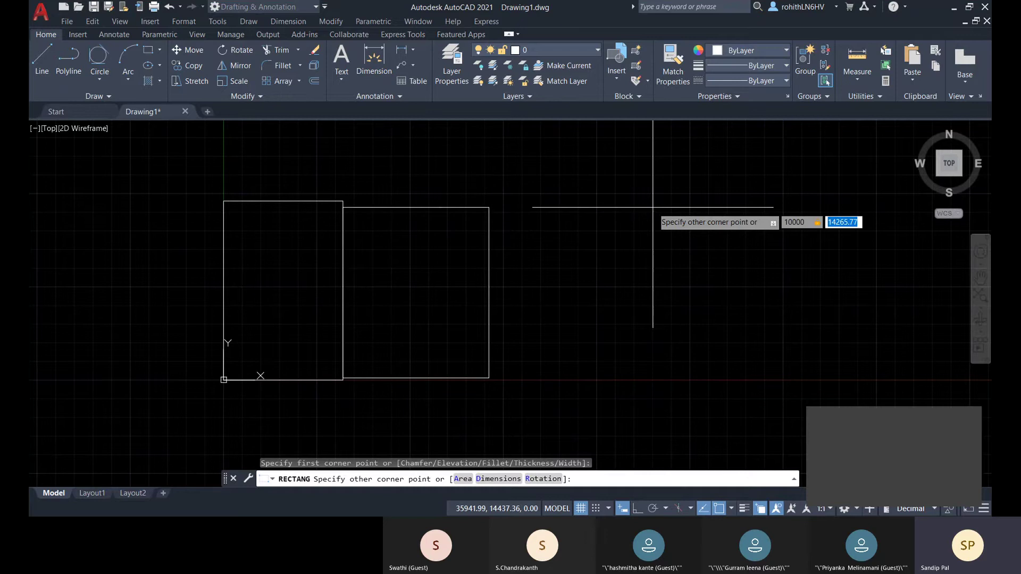
pyautogui.write('12000')
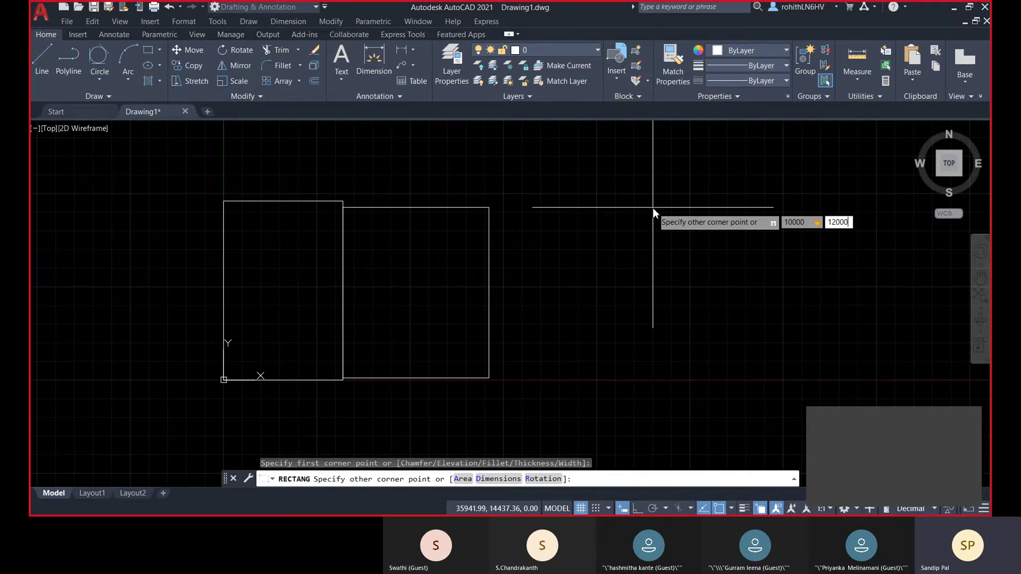
pyautogui.press('Return')
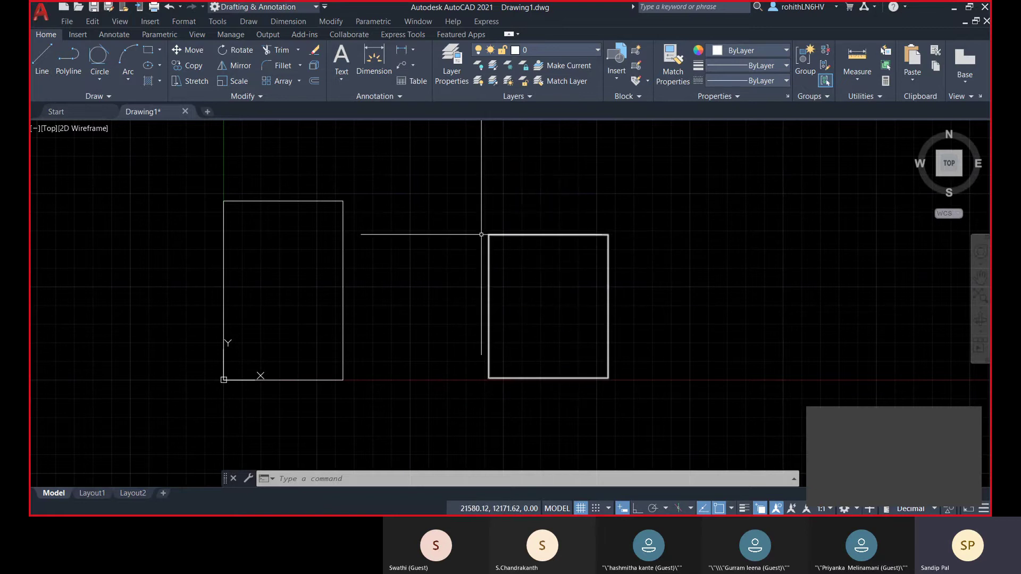
# - Draw a 5000 by 7000 rectangle on the right using the Dimensions option
pyautogui.click(148, 50)
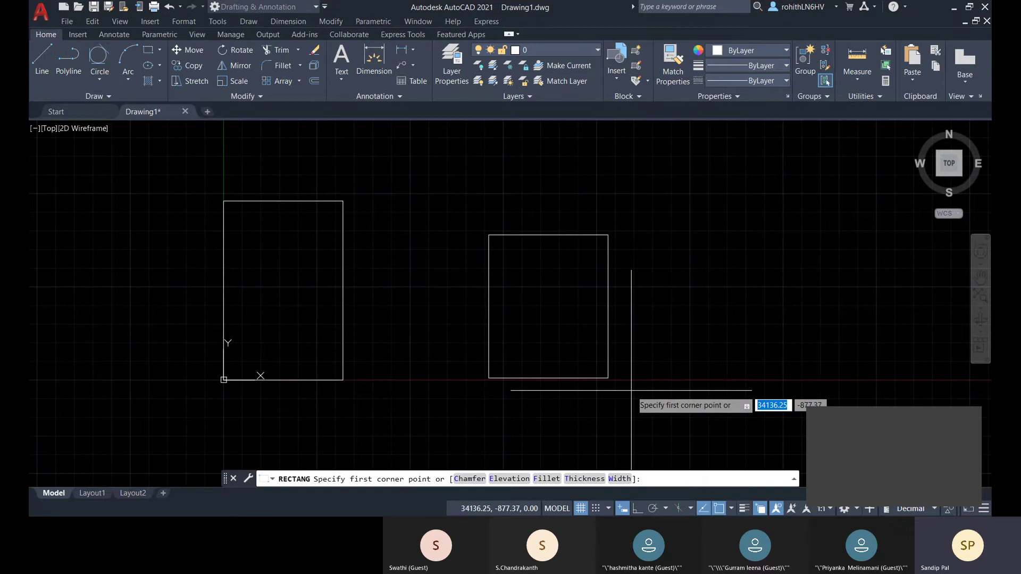
pyautogui.moveTo(622, 389); pyautogui.dragTo(522, 384, button='middle')
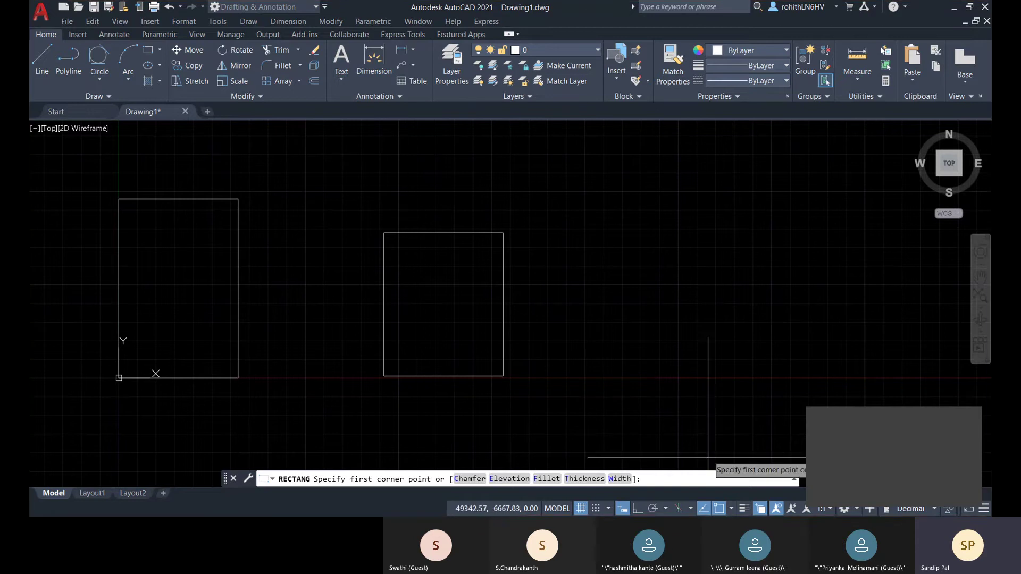
pyautogui.moveTo(645, 382); pyautogui.dragTo(567, 388, button='middle')
pyautogui.click(534, 377)
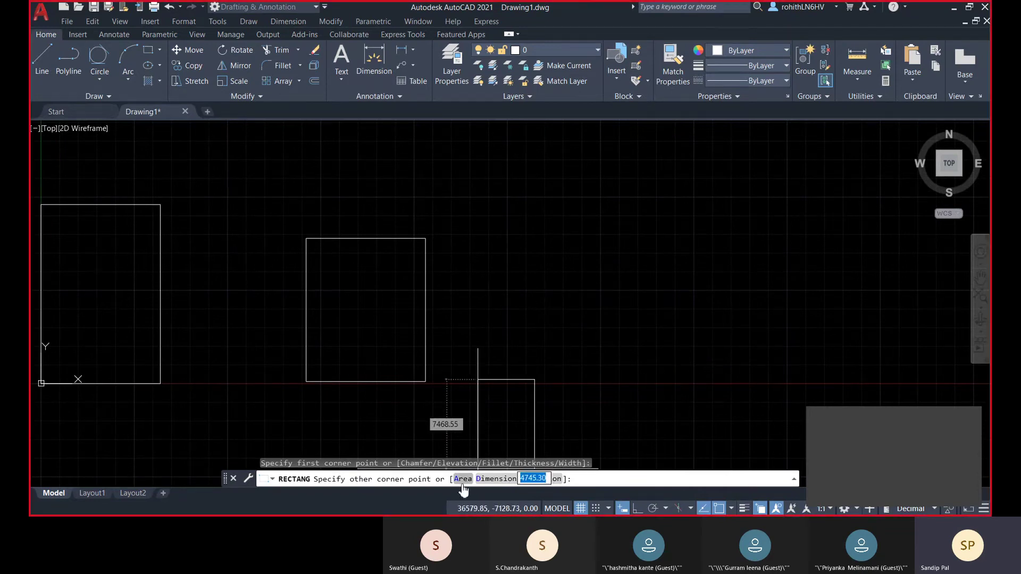
pyautogui.click(505, 484)
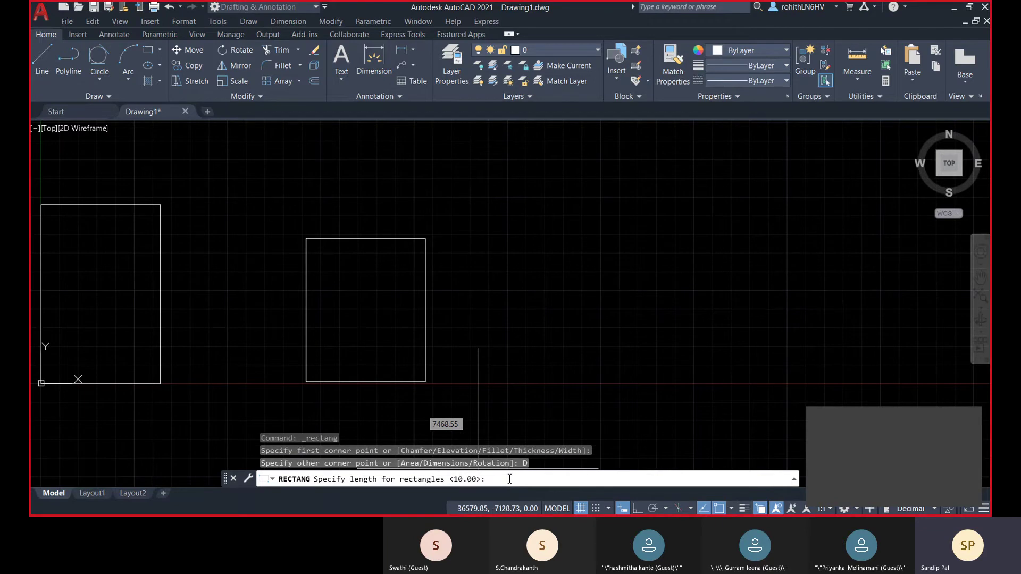
pyautogui.write('5000')
pyautogui.press('Return')
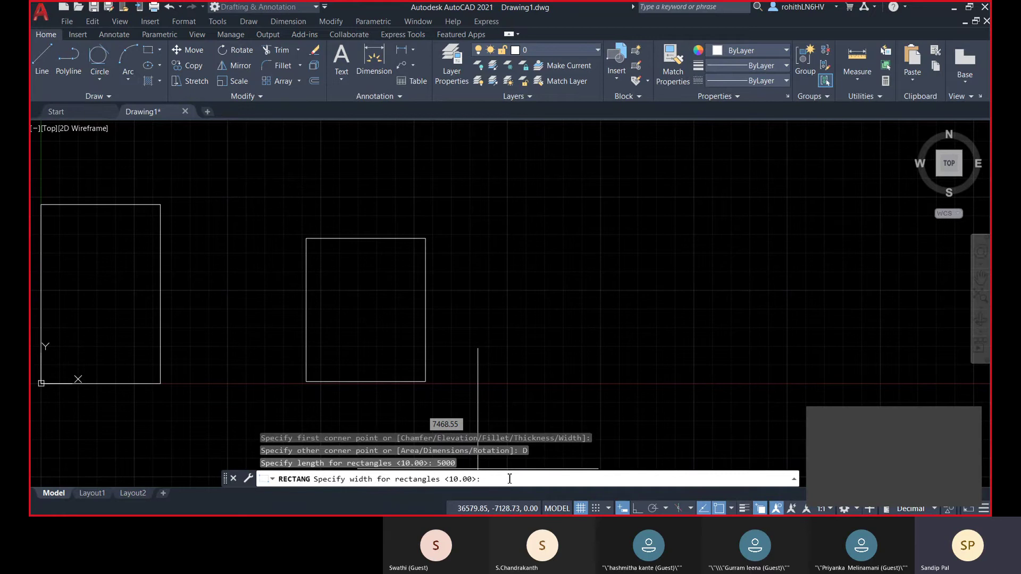
pyautogui.write('7000')
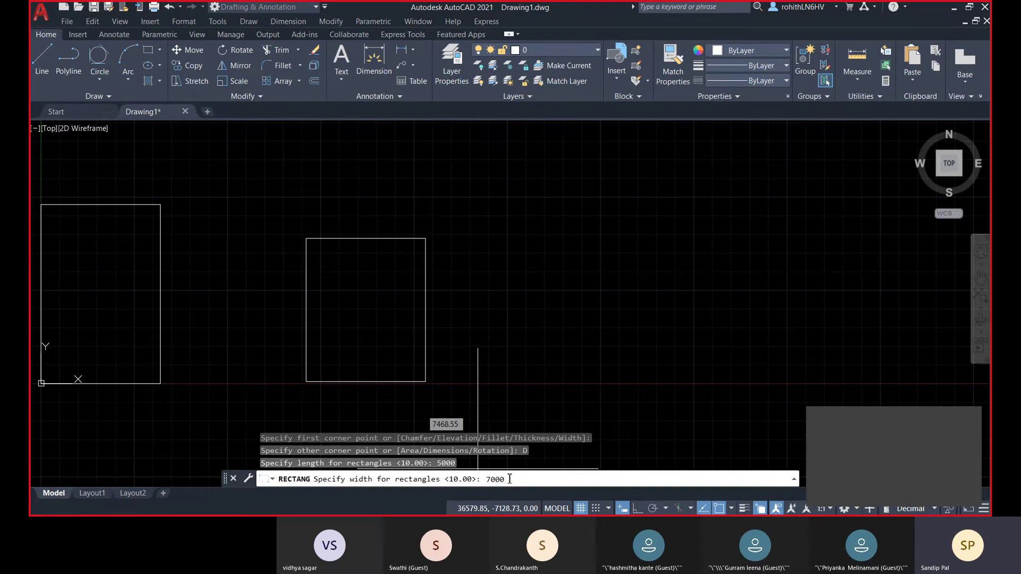
pyautogui.press('Return')
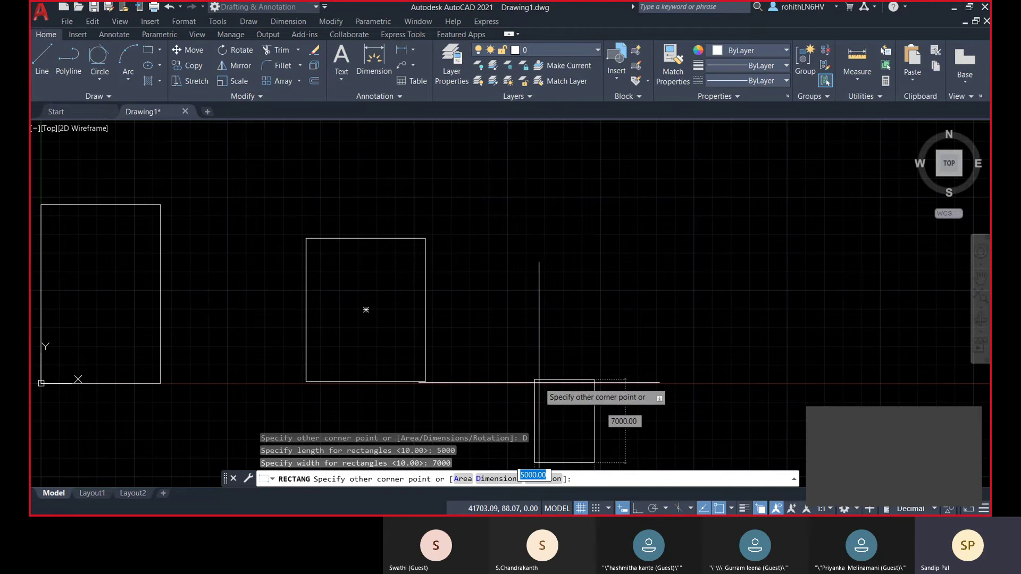
pyautogui.click(572, 325)
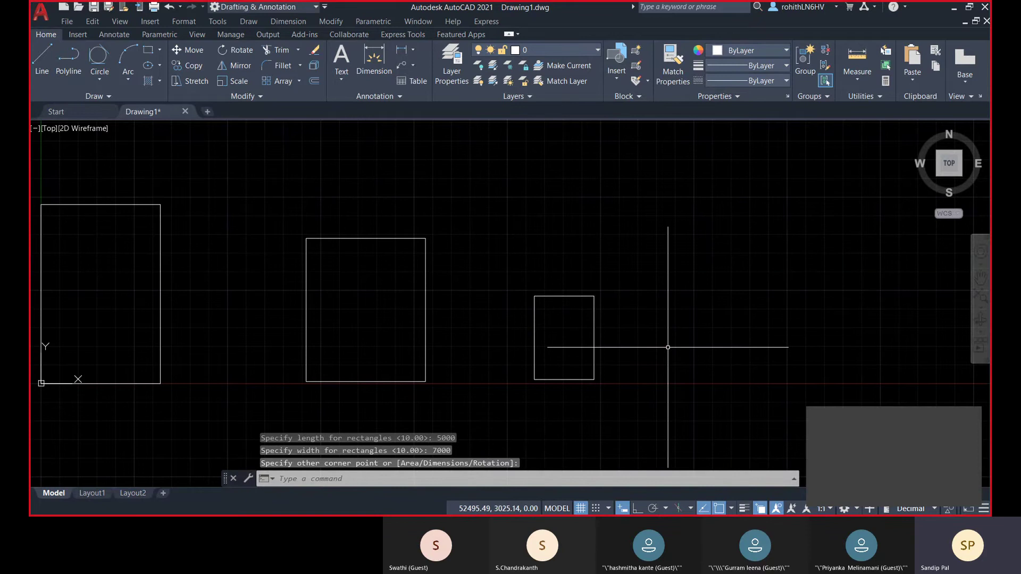
pyautogui.click(148, 49)
pyautogui.moveTo(597, 337)
pyautogui.mouseDown(button='middle')
pyautogui.moveTo(483, 367)
pyautogui.moveTo(409, 359)
pyautogui.mouseUp(button='middle')
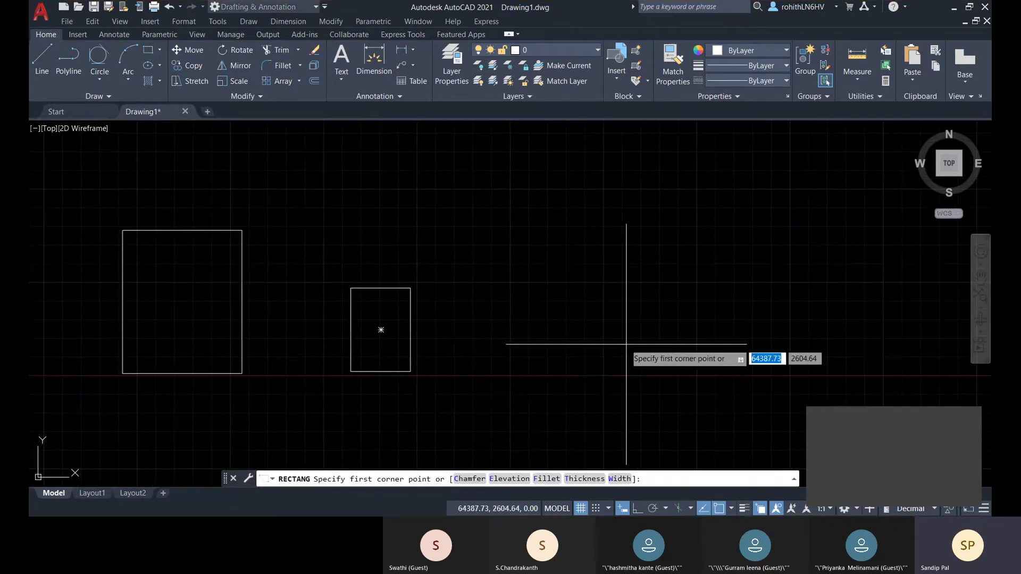
# - Pick a corner, choose the Area option and settle on an area of 350000
pyautogui.click(476, 370)
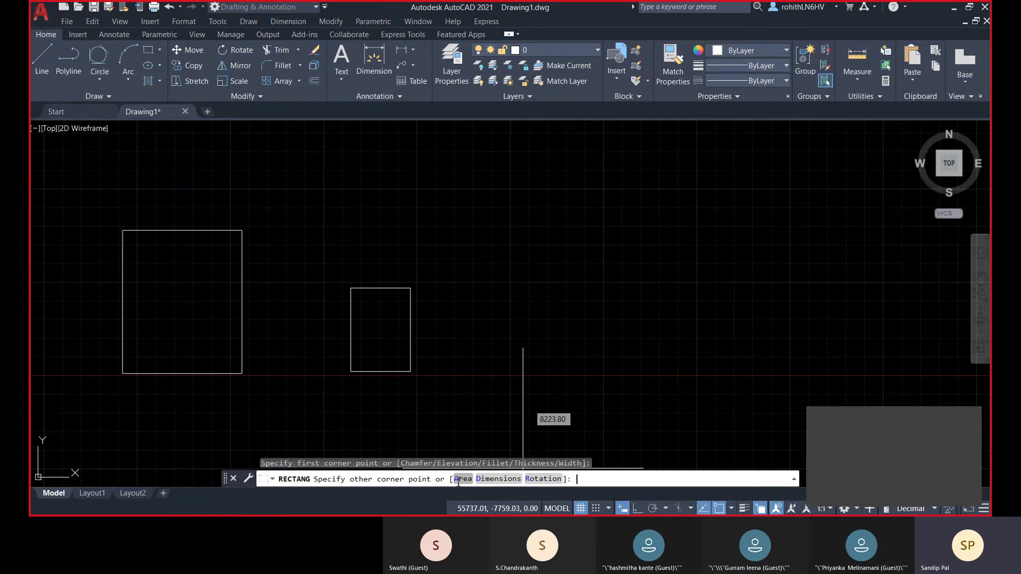
pyautogui.click(457, 479)
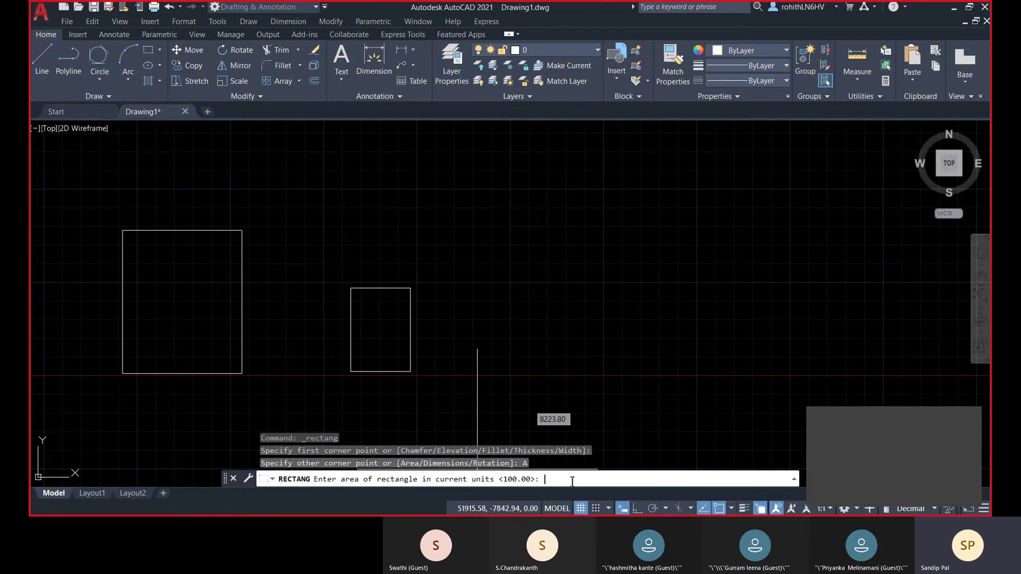
pyautogui.write('4')
pyautogui.write('4')
pyautogui.write('50')
pyautogui.write('00')
pyautogui.write('*7000')
pyautogui.press('Return')
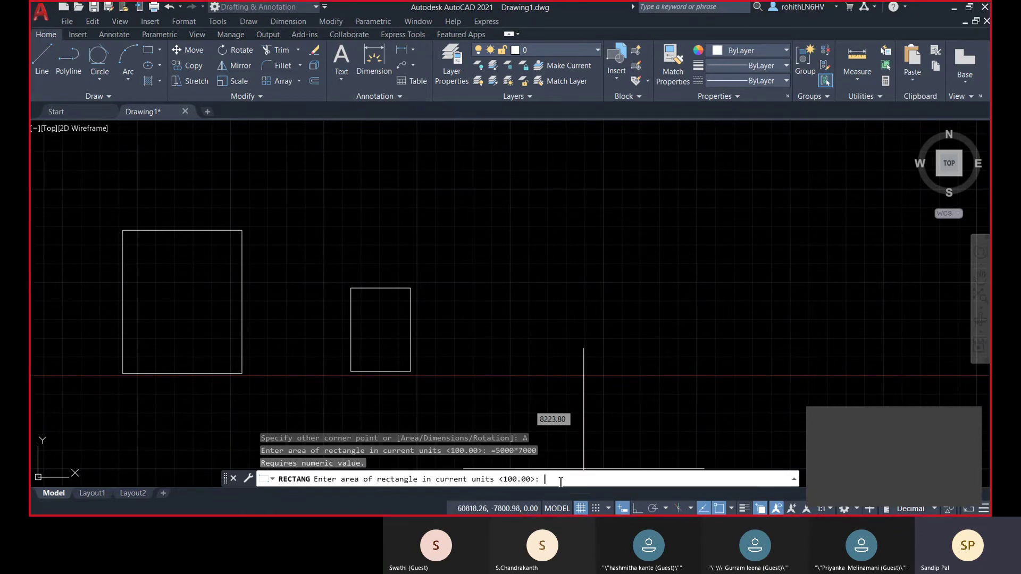
pyautogui.write('5000*7000')
pyautogui.press('Return')
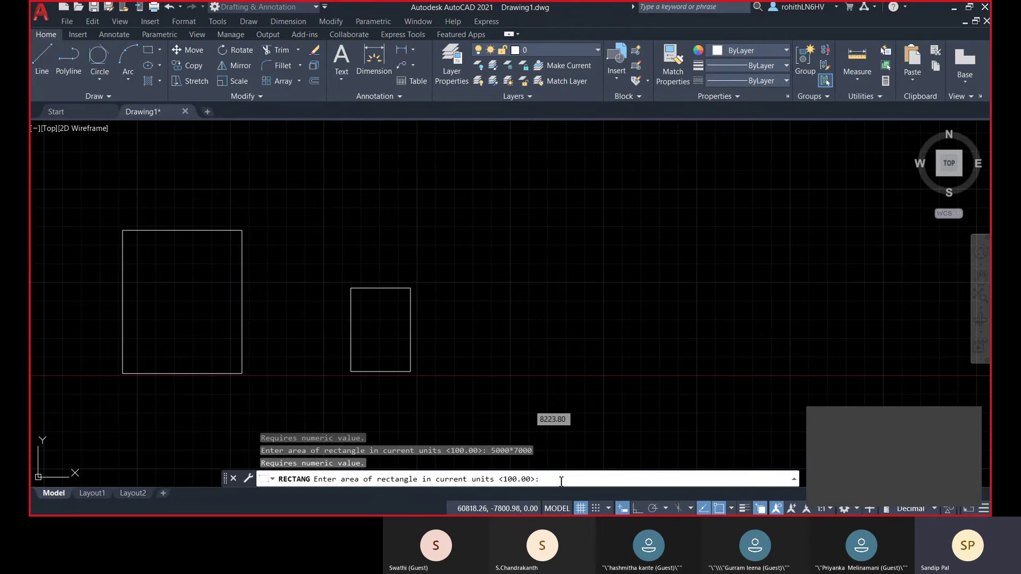
pyautogui.write('35')
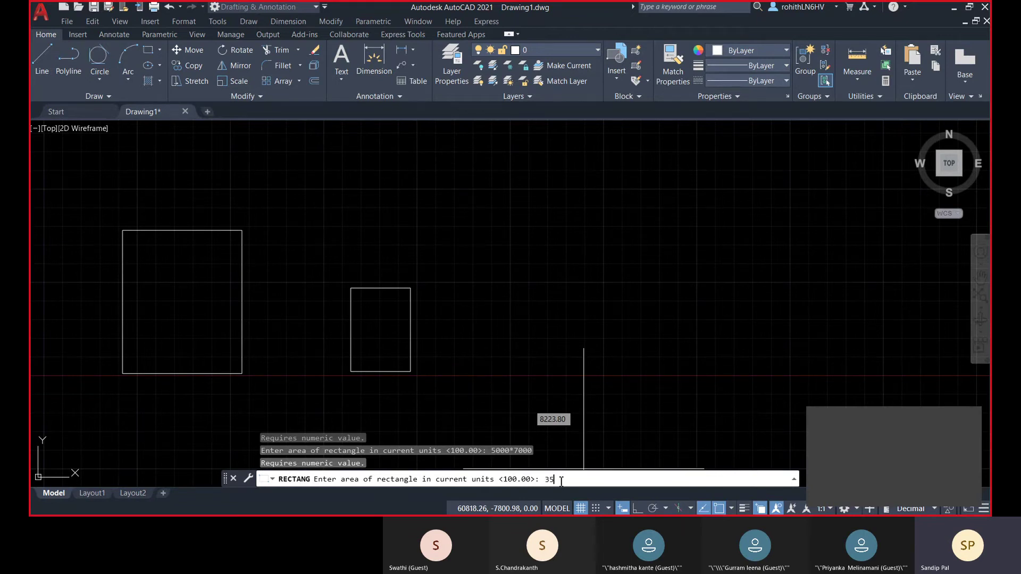
pyautogui.write('0000')
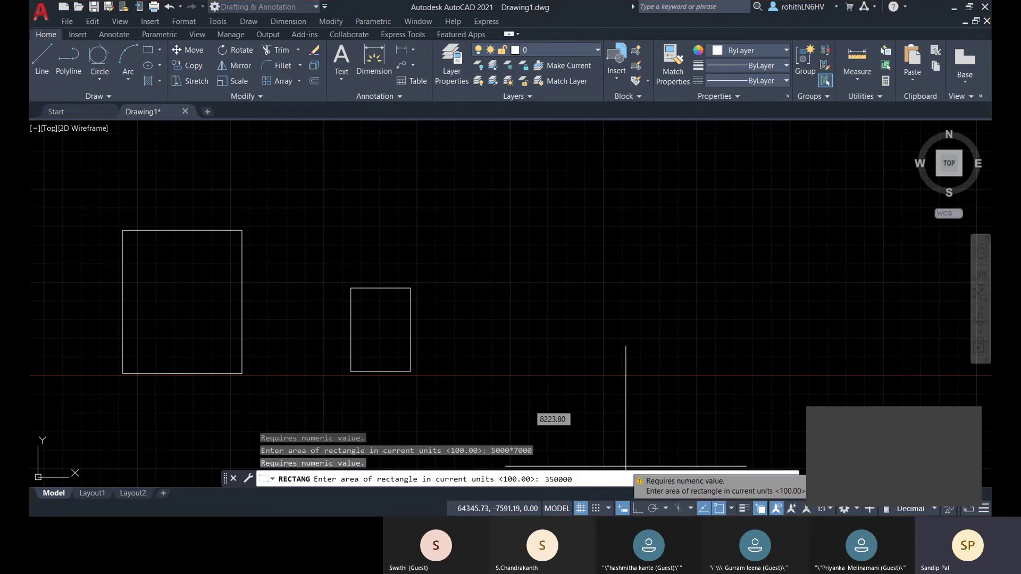
pyautogui.press('Return')
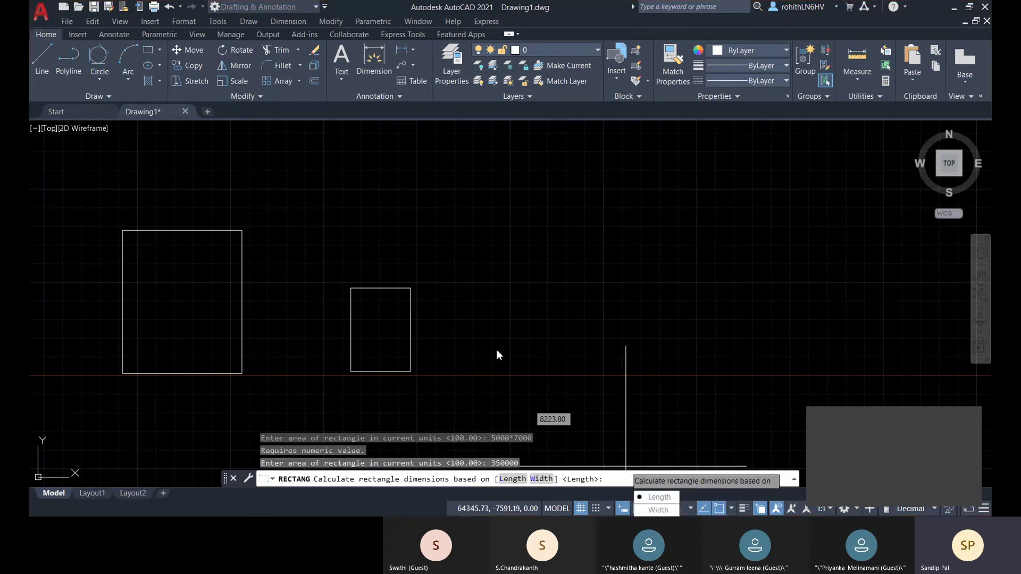
# - Base the rectangle on a 5000 length to finish the thin strip, then zoom to inspect it
pyautogui.scroll(-3, 577, 334)
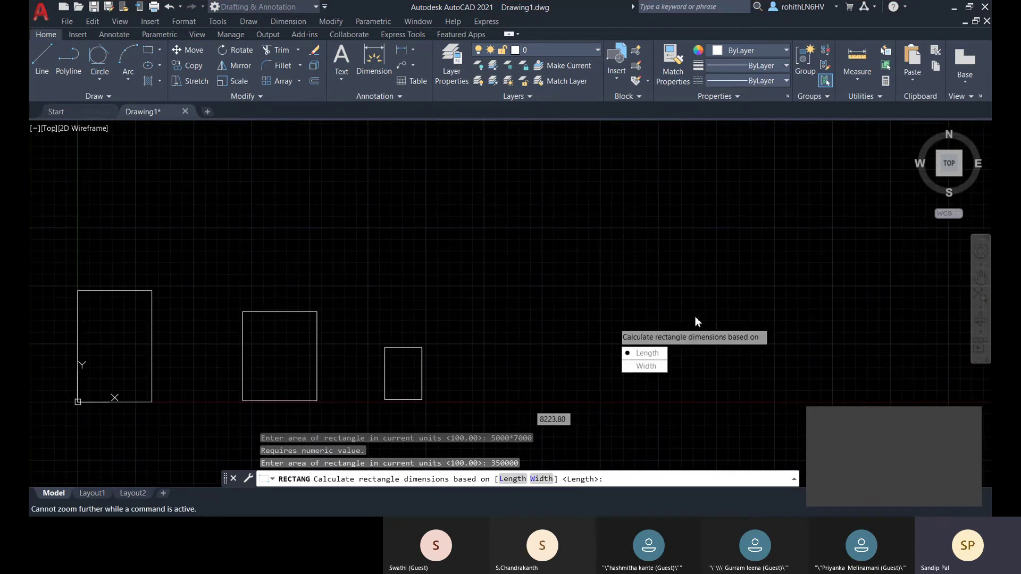
pyautogui.click(658, 357)
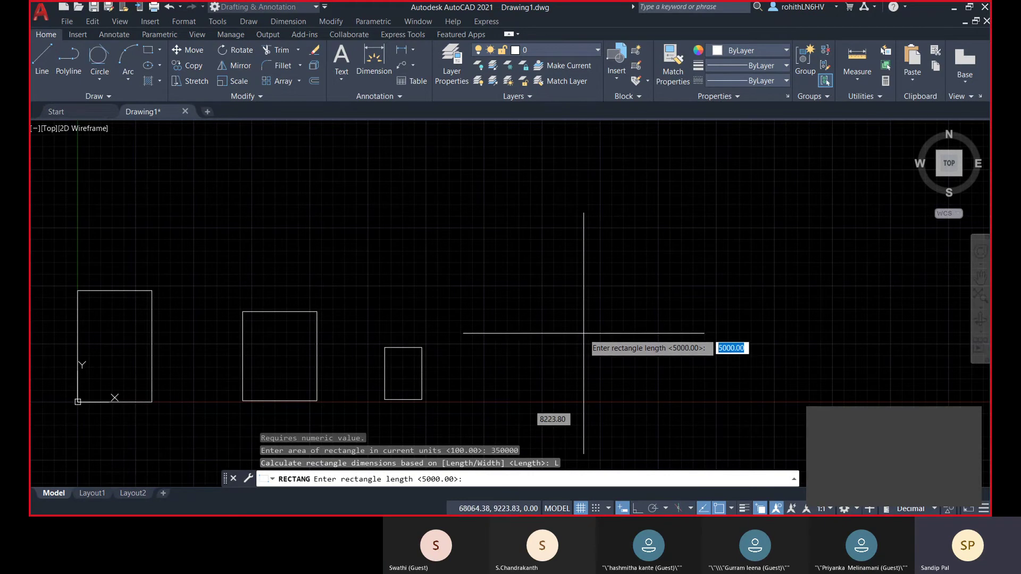
pyautogui.press('Escape')
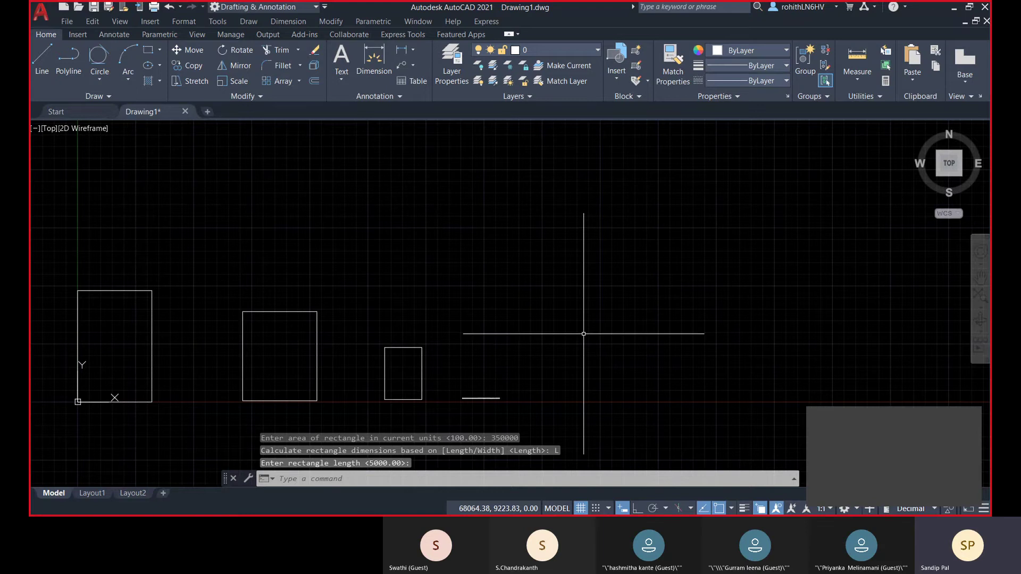
pyautogui.scroll(10, 496, 387)
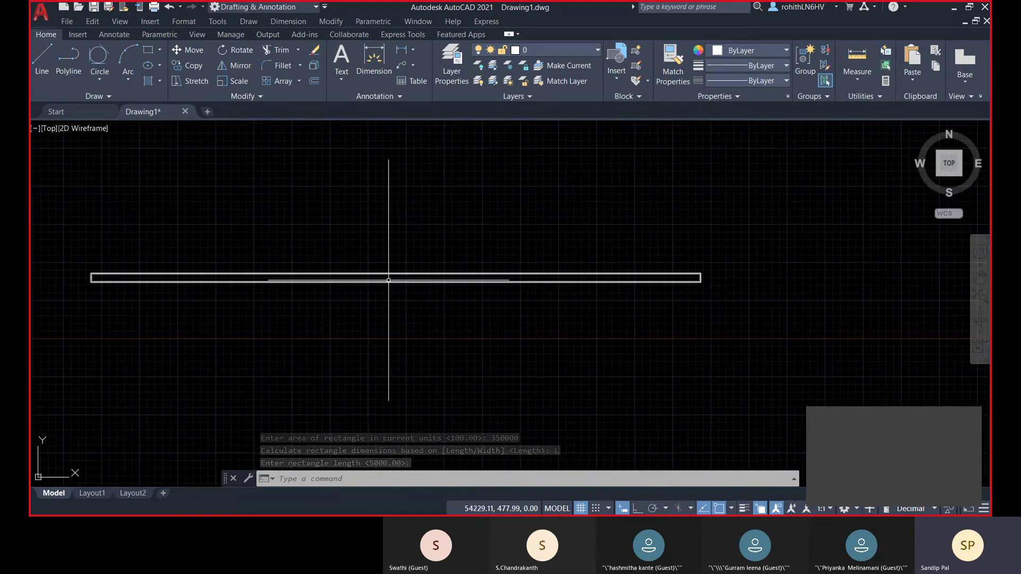
pyautogui.scroll(2, 385, 287)
pyautogui.scroll(-2, 372, 278)
pyautogui.scroll(-2, 317, 278)
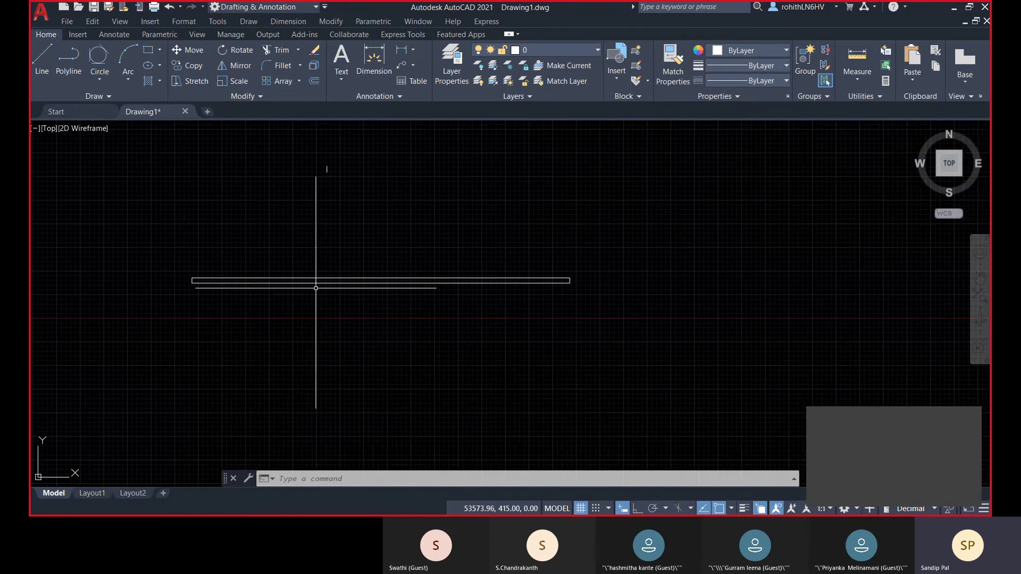
pyautogui.moveTo(299, 285); pyautogui.dragTo(343, 330, button='middle')
pyautogui.scroll(-3, 356, 322)
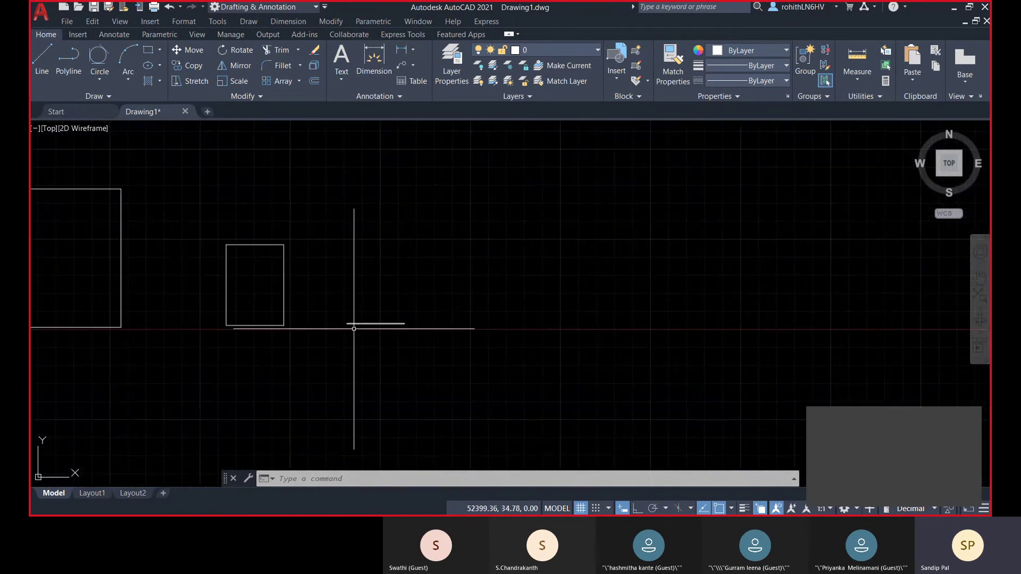
pyautogui.scroll(-1, 351, 321)
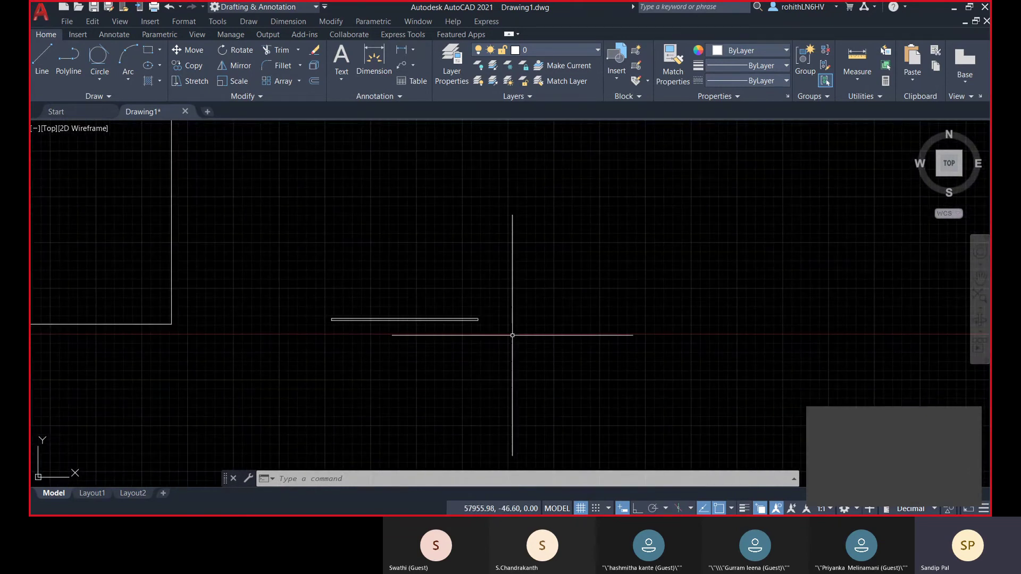
# - Start a rectangle, pick its first corner, and set its rotation to 45 degrees
pyautogui.click(148, 50)
pyautogui.moveTo(657, 342); pyautogui.dragTo(602, 367, button='middle')
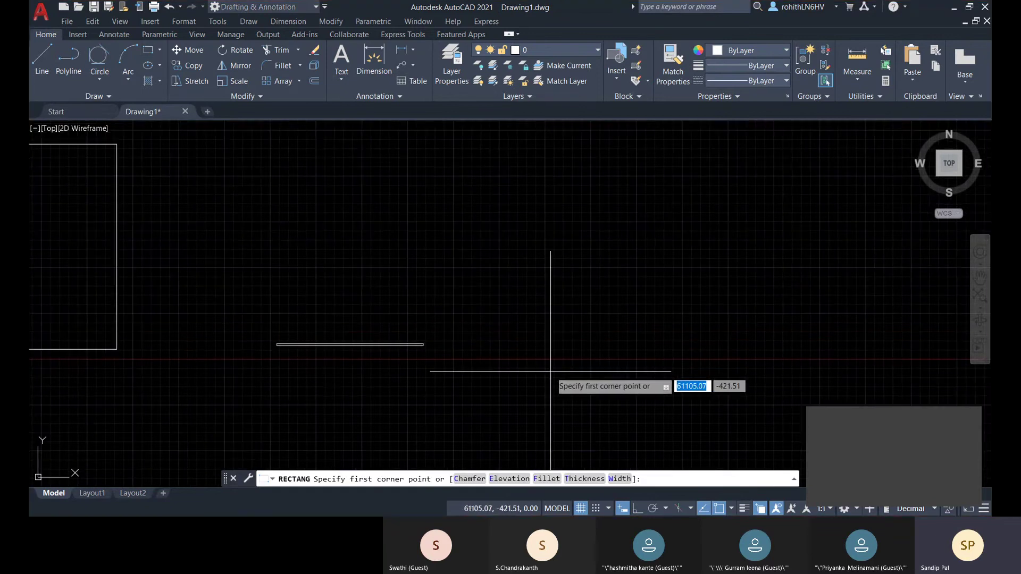
pyautogui.click(548, 350)
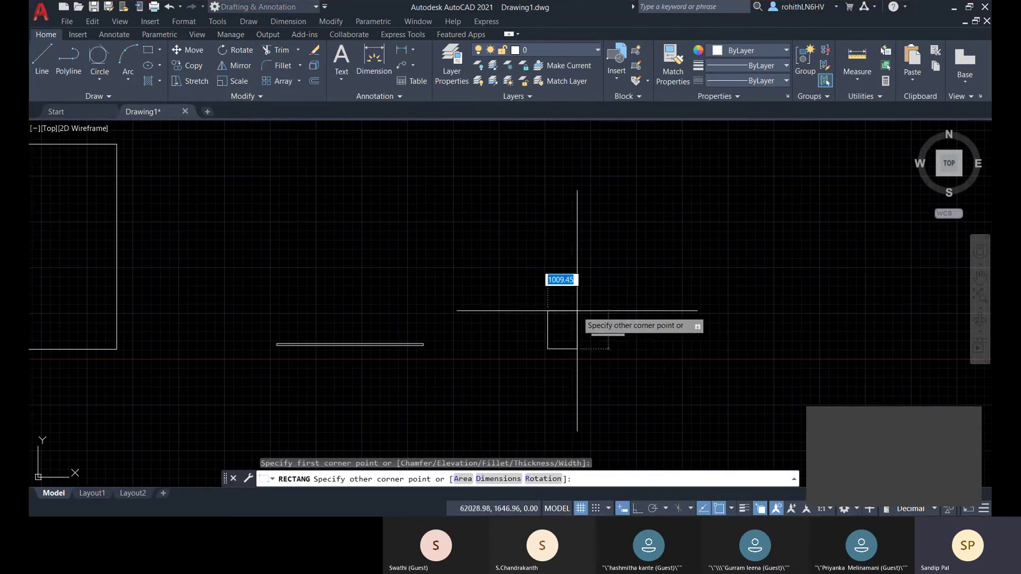
pyautogui.click(530, 480)
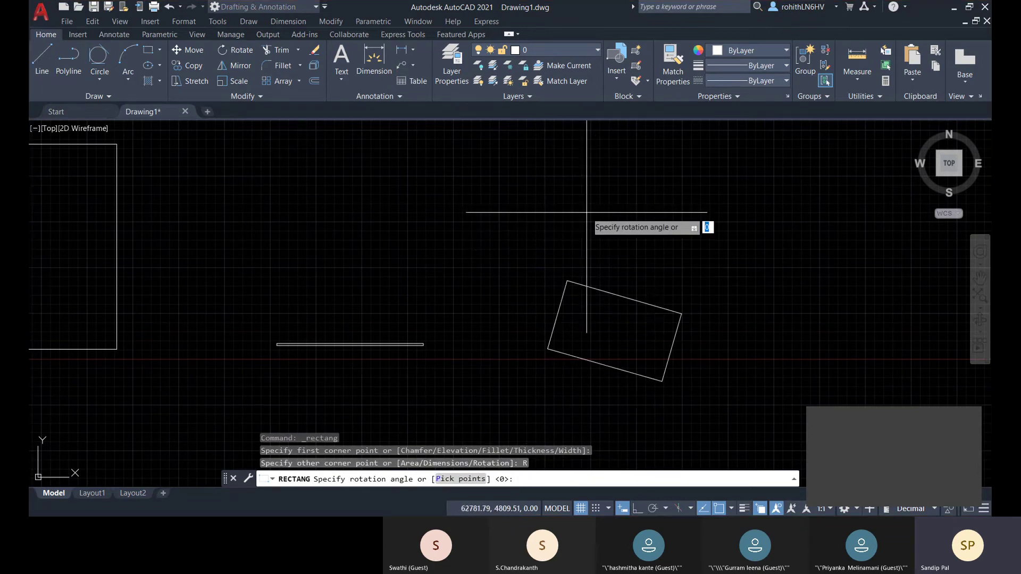
pyautogui.moveTo(567, 230); pyautogui.dragTo(539, 203, button='middle')
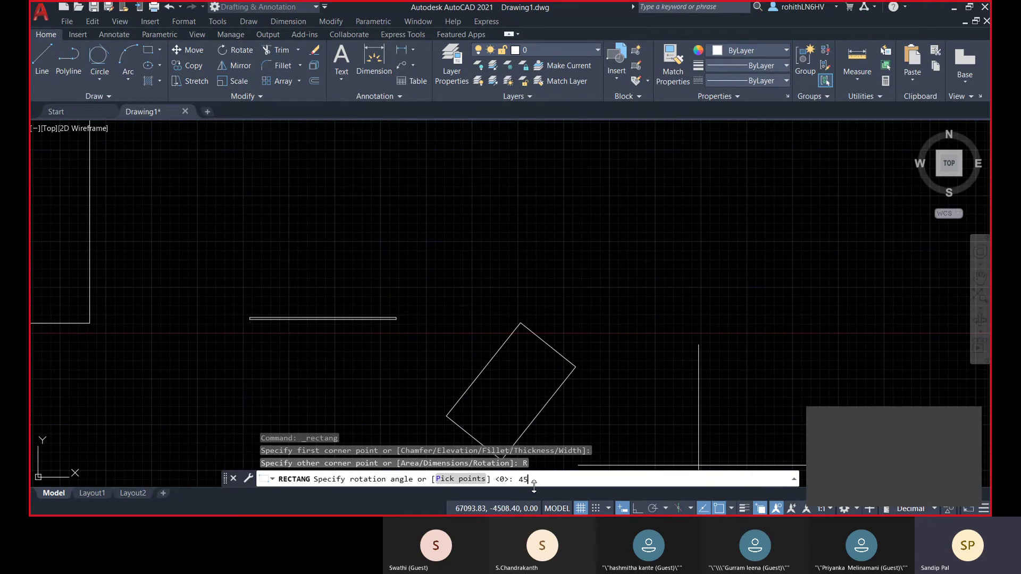
pyautogui.press('Return')
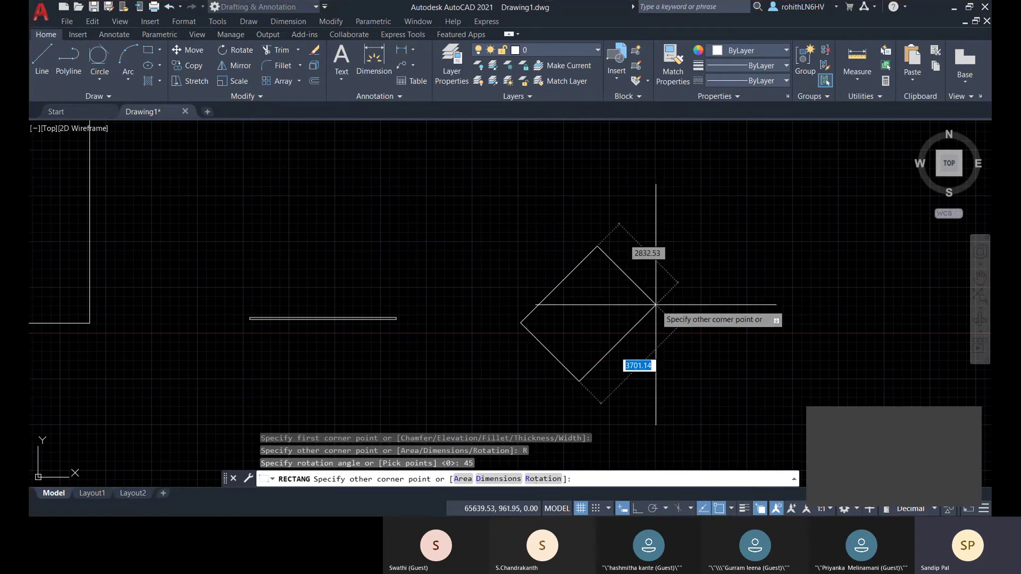
# - Size the rectangle 5000 by 5000 with Dimensions and place it as a diamond
pyautogui.moveTo(625, 258); pyautogui.dragTo(559, 206, button='middle')
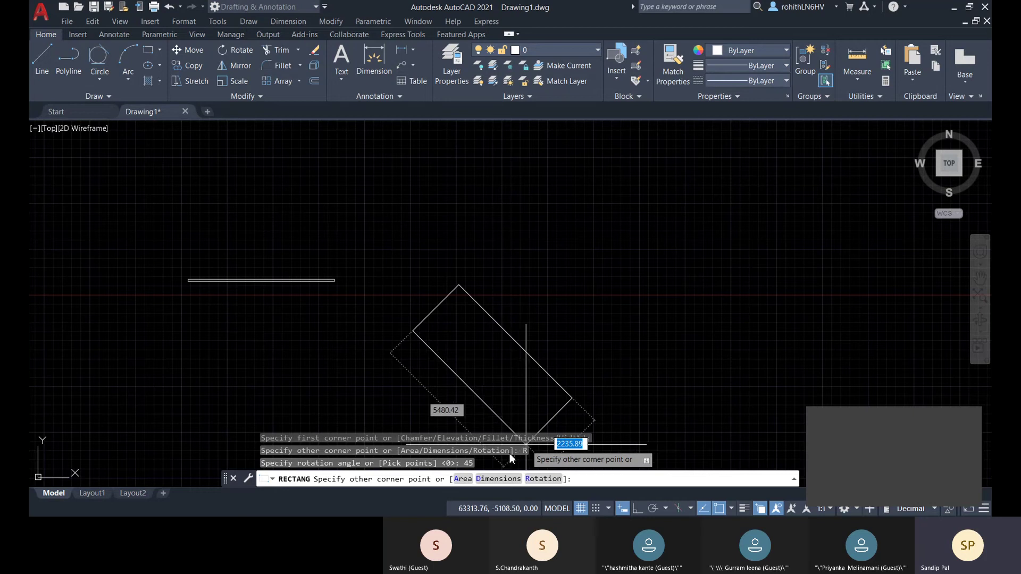
pyautogui.click(498, 480)
pyautogui.press('Return')
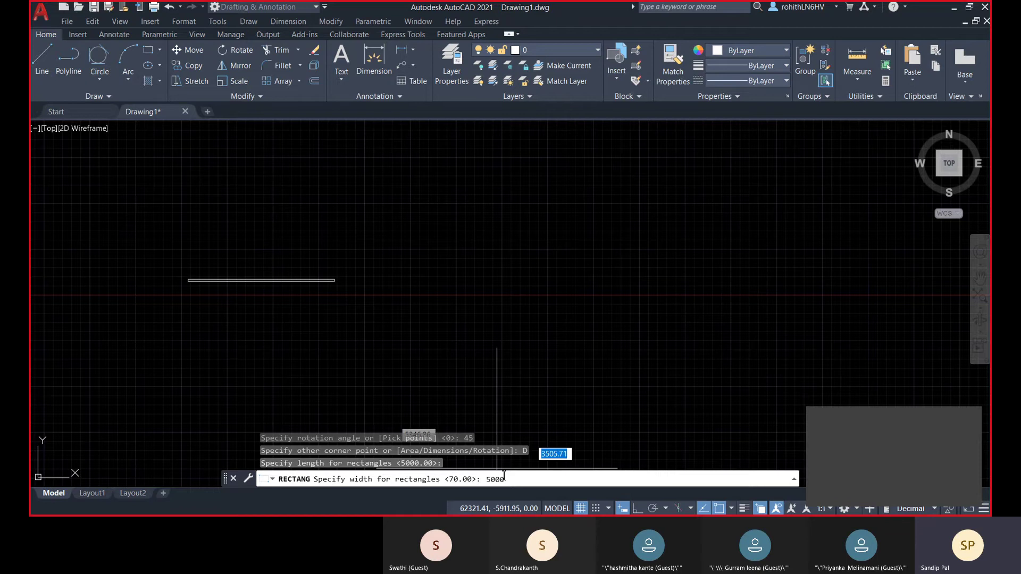
pyautogui.press('Return')
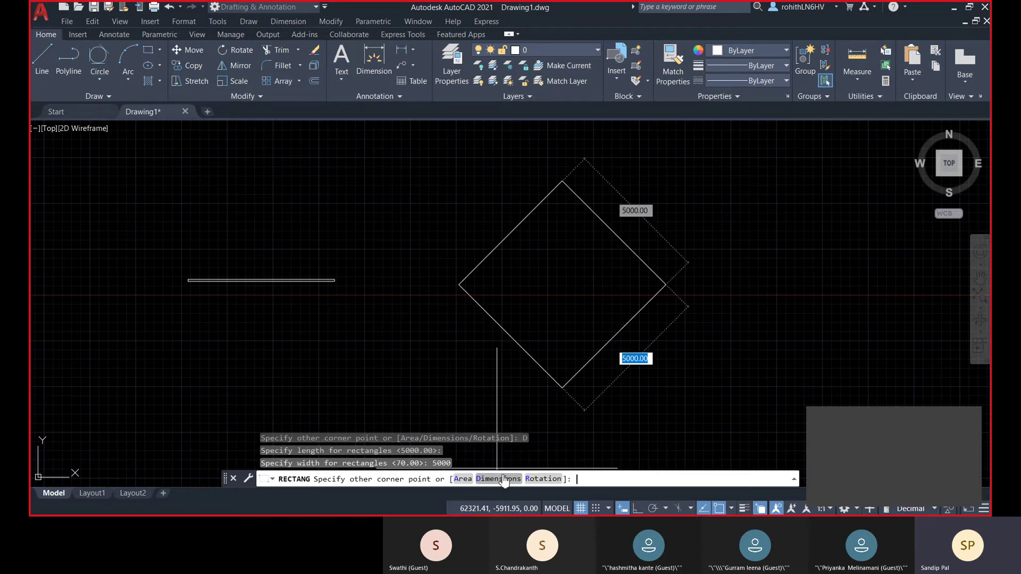
pyautogui.click(566, 231)
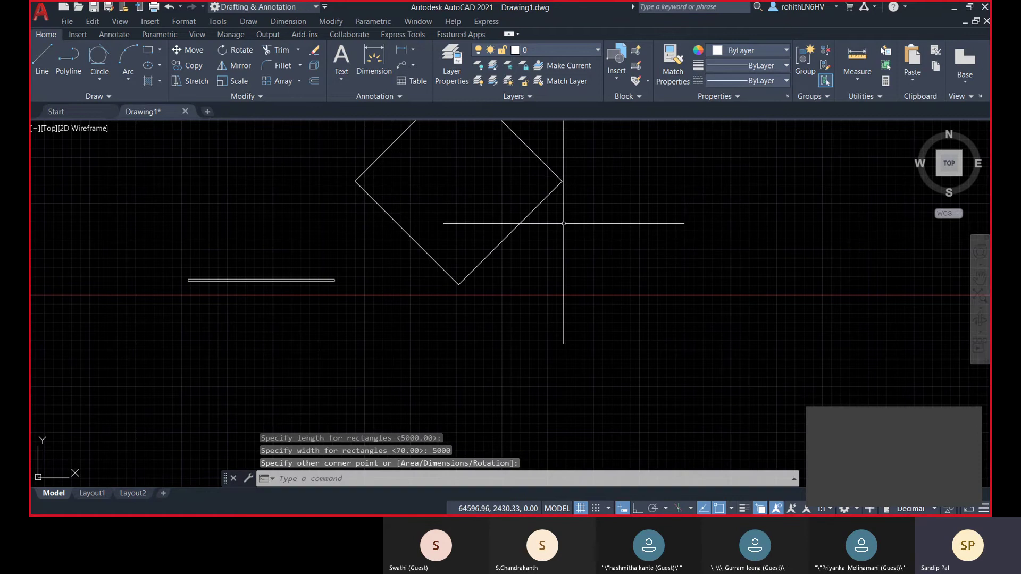
pyautogui.scroll(-3, 606, 282)
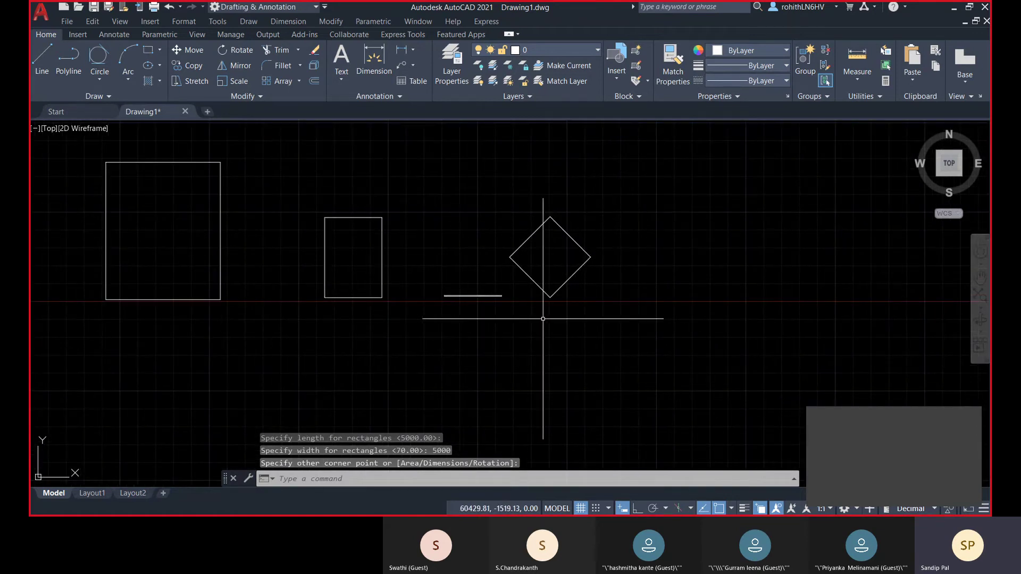
# - Start a rectangle with chamfer distances of 50 (first) and 100 (second)
pyautogui.click(149, 52)
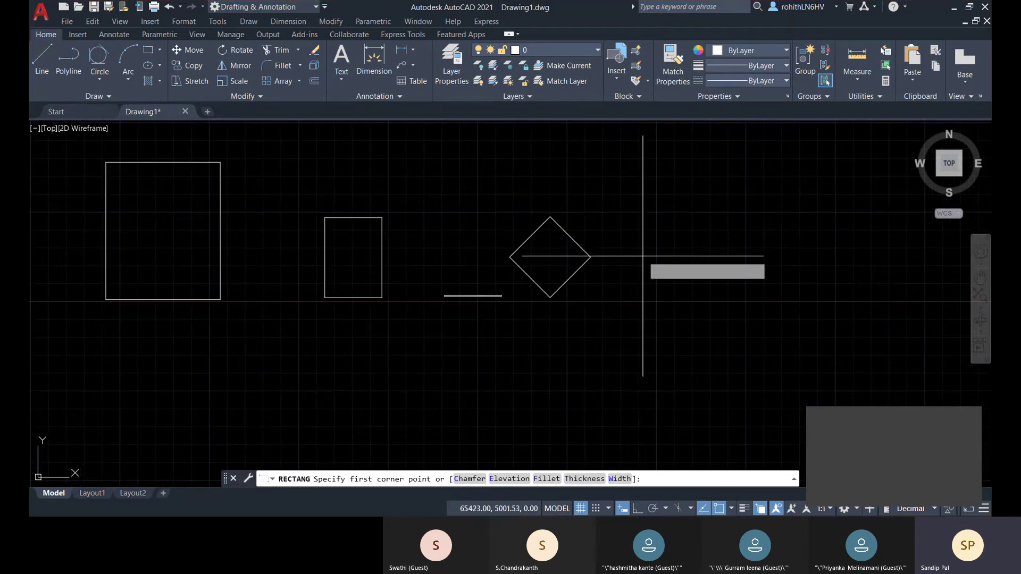
pyautogui.moveTo(705, 299); pyautogui.dragTo(684, 315, button='middle')
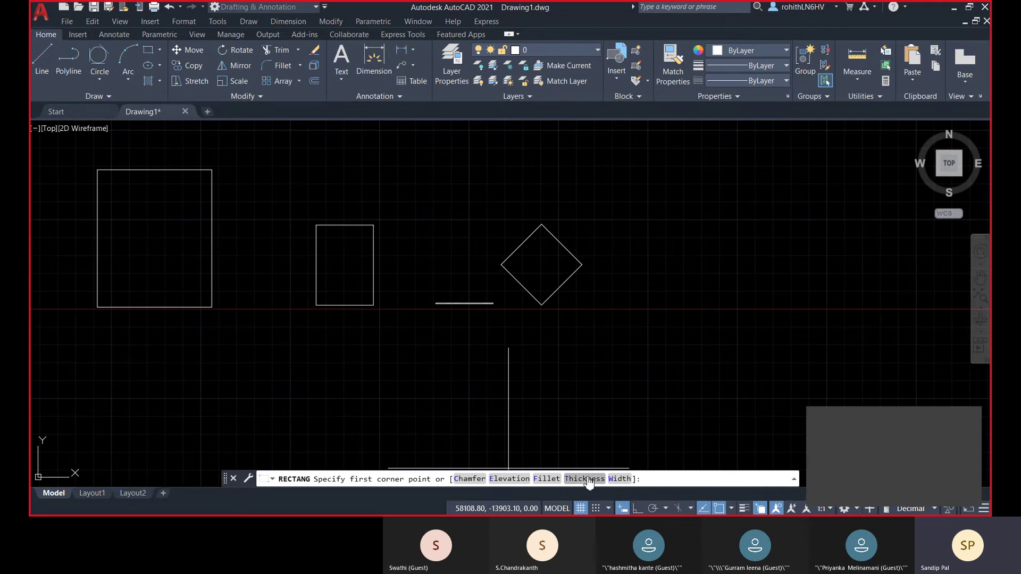
pyautogui.click(469, 479)
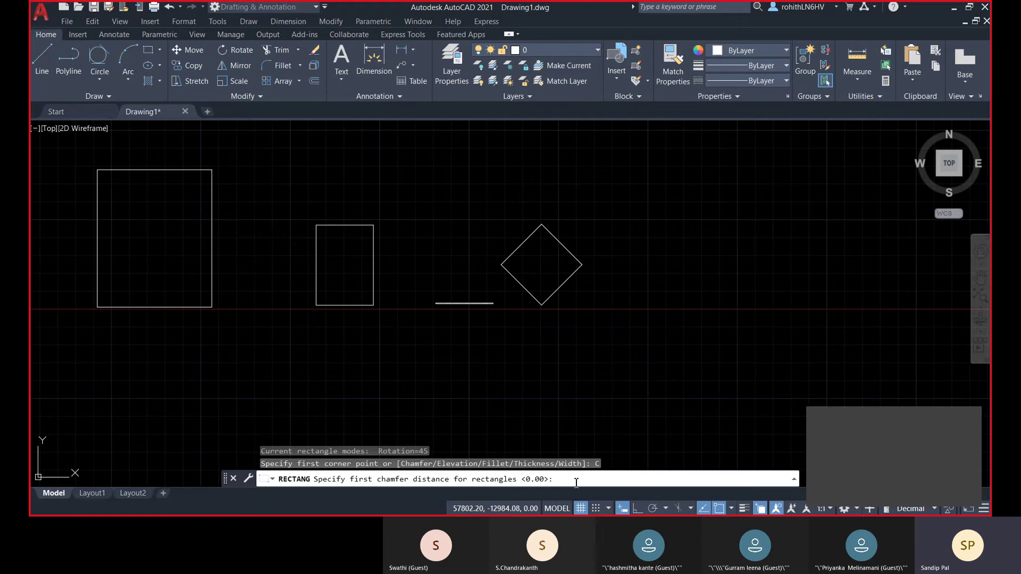
pyautogui.write('50')
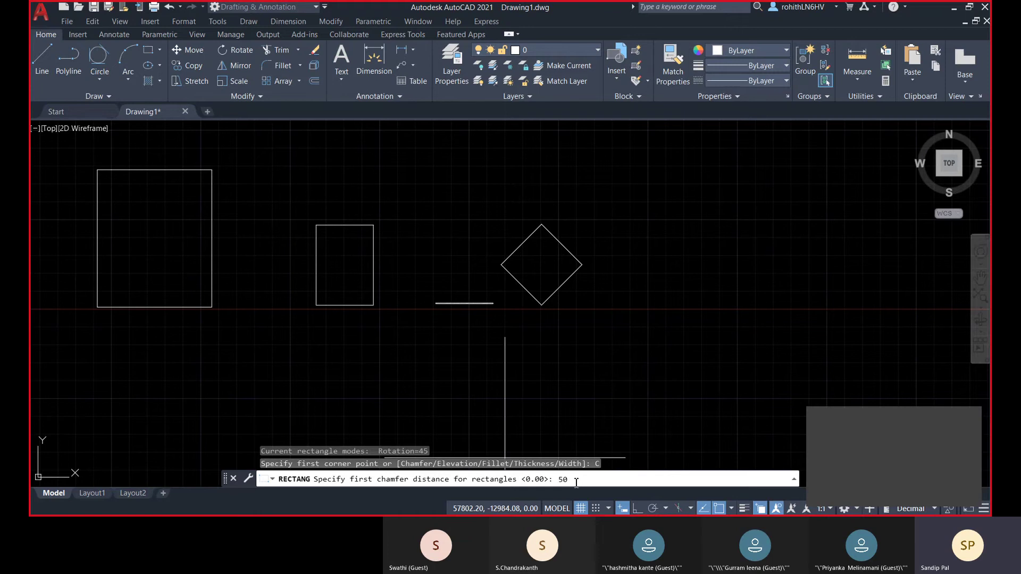
pyautogui.press('Return')
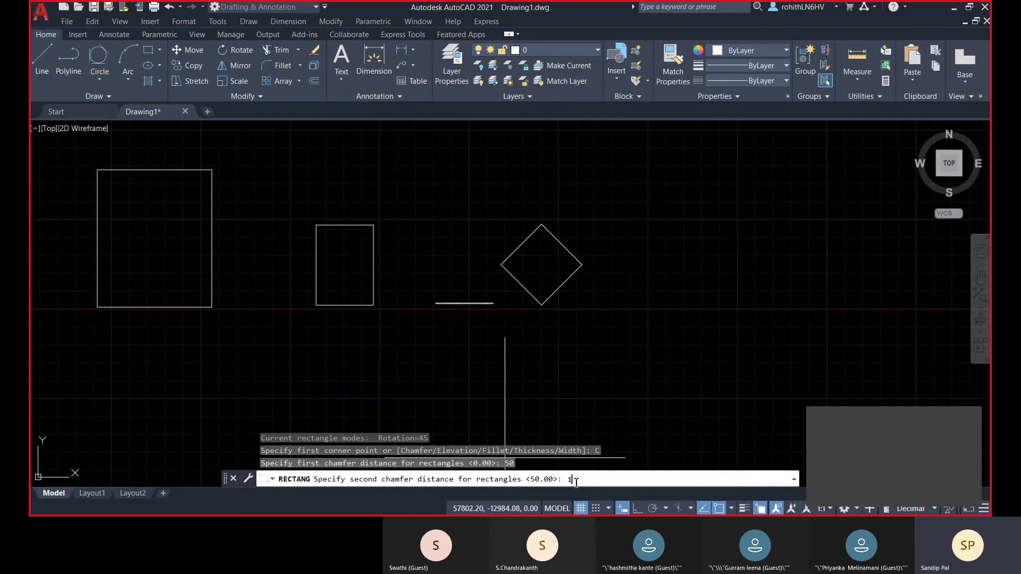
pyautogui.press('Return')
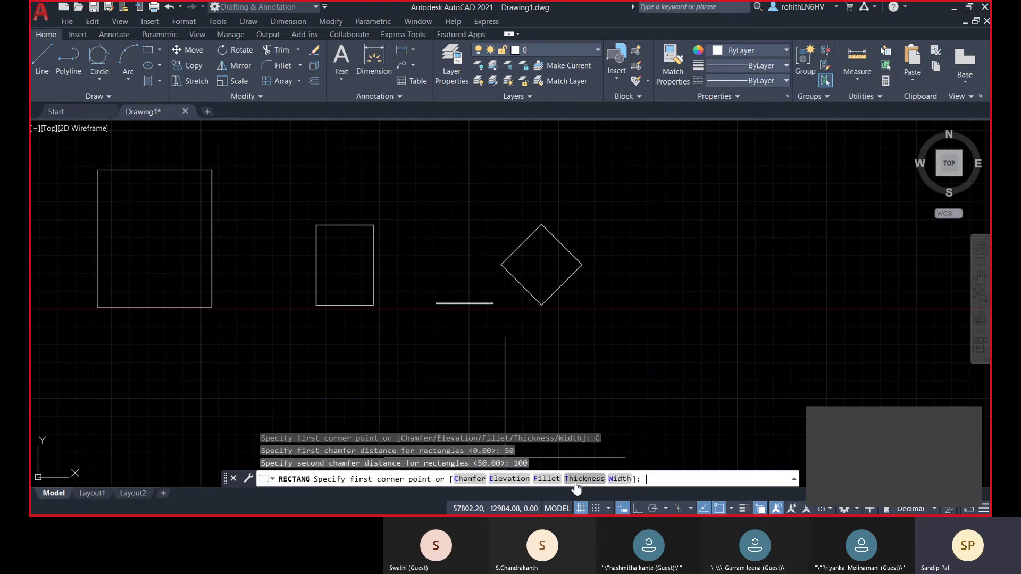
pyautogui.moveTo(718, 317); pyautogui.dragTo(516, 389, button='middle')
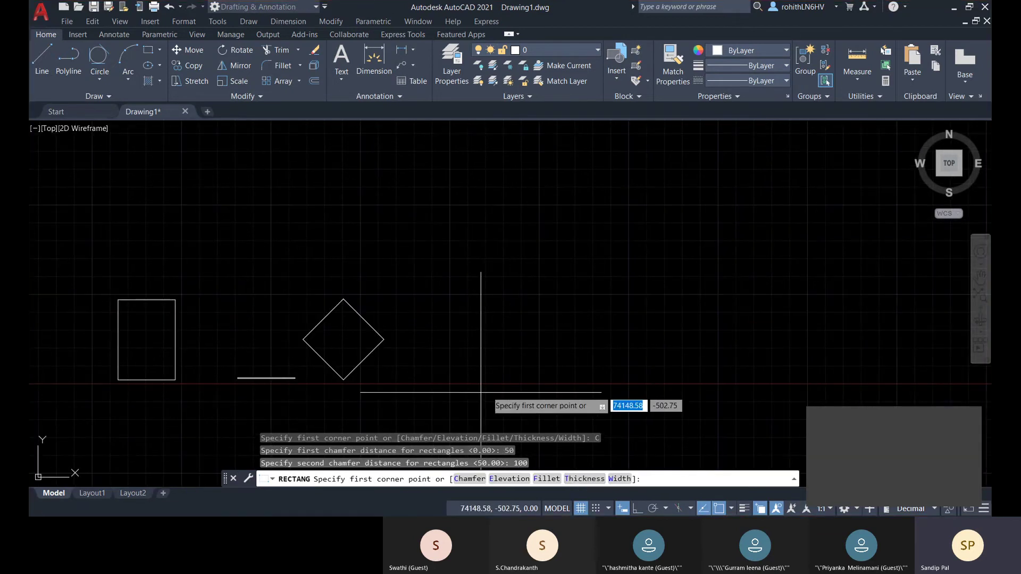
# - Draw the chamfered rectangle by two corners, with rotation reset to 0 degrees
pyautogui.click(481, 392)
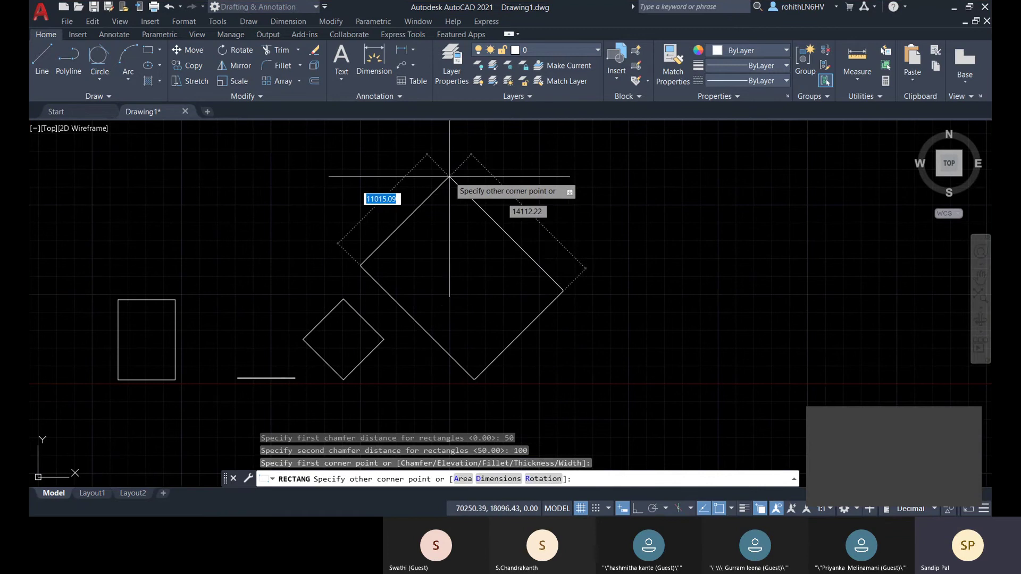
pyautogui.click(542, 479)
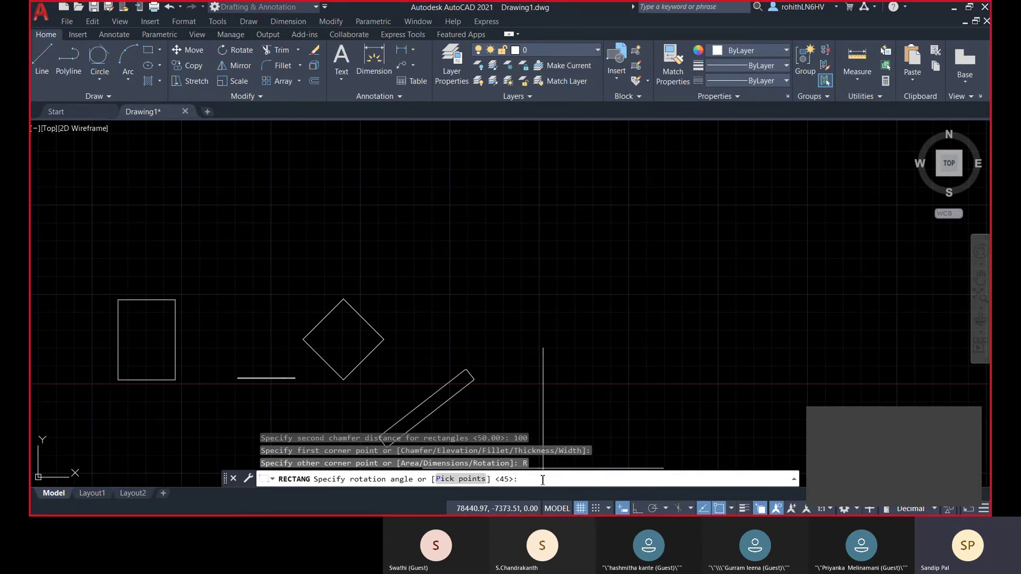
pyautogui.write('0')
pyautogui.press('Return')
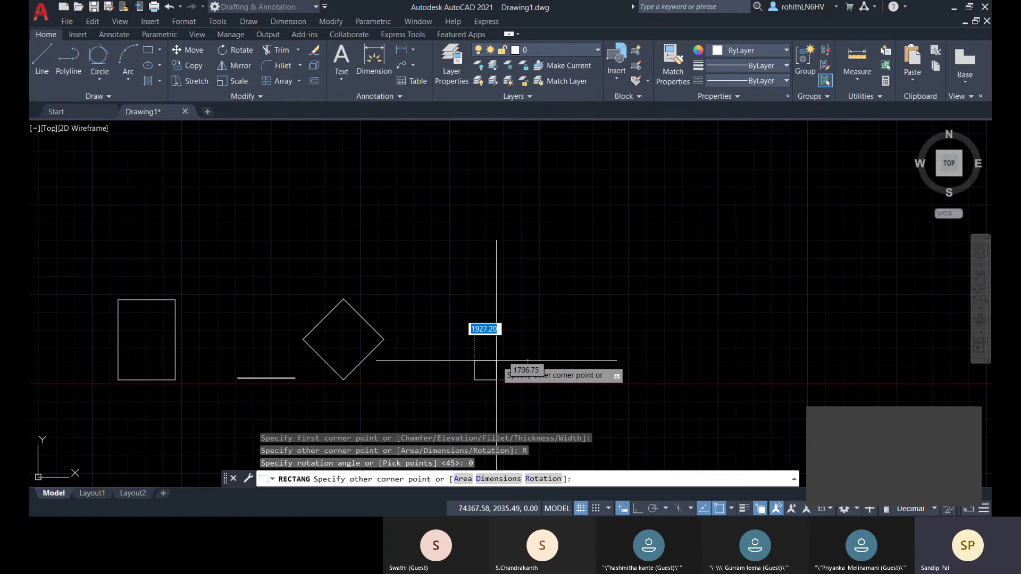
pyautogui.click(499, 360)
# - Zoom and pan around the rectangle to inspect its bevelled 50/100 corners
pyautogui.scroll(10, 477, 385)
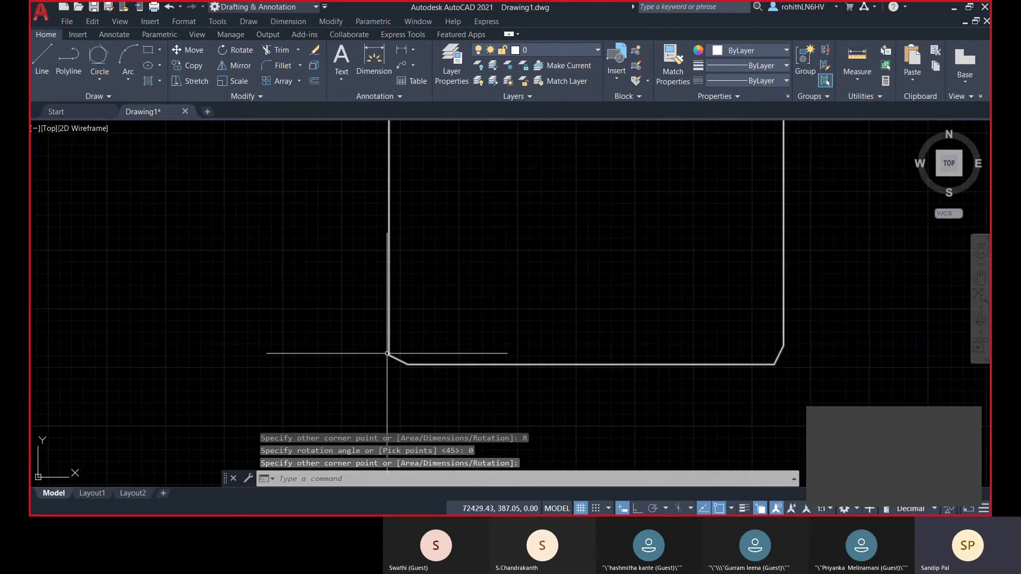
pyautogui.scroll(-4, 434, 385)
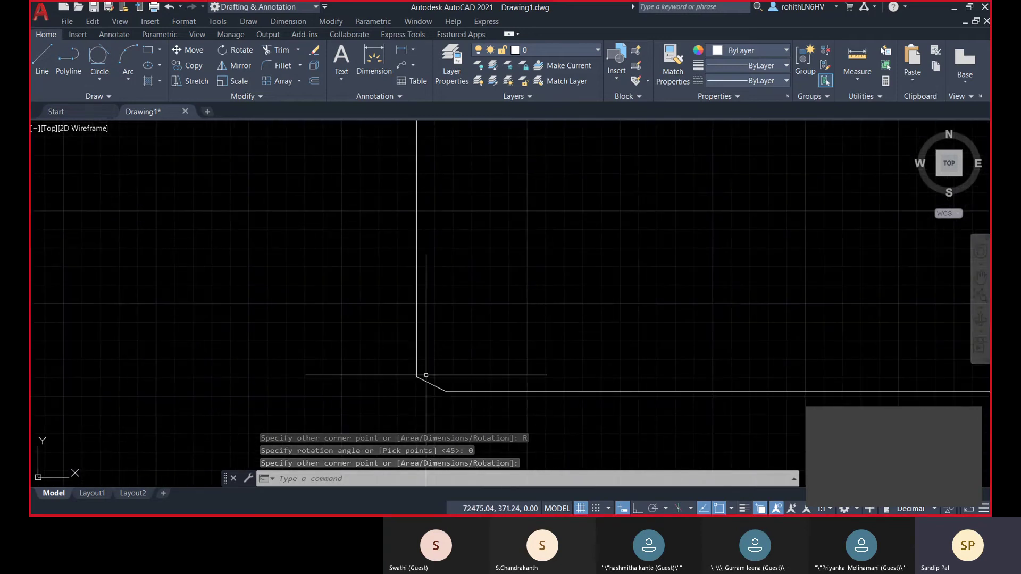
pyautogui.scroll(4, 424, 394)
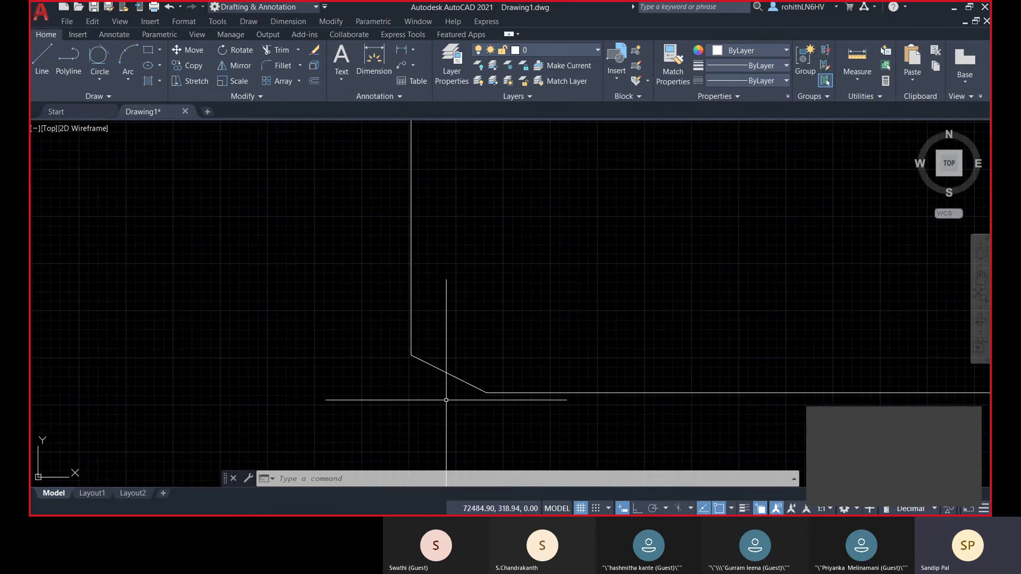
pyautogui.scroll(-3, 485, 392)
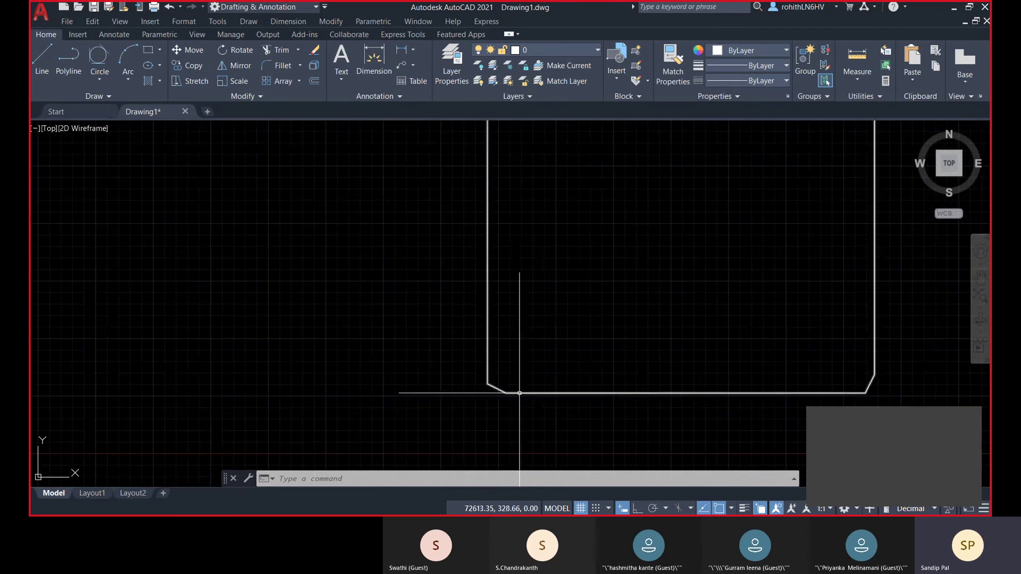
pyautogui.scroll(1, 428, 389)
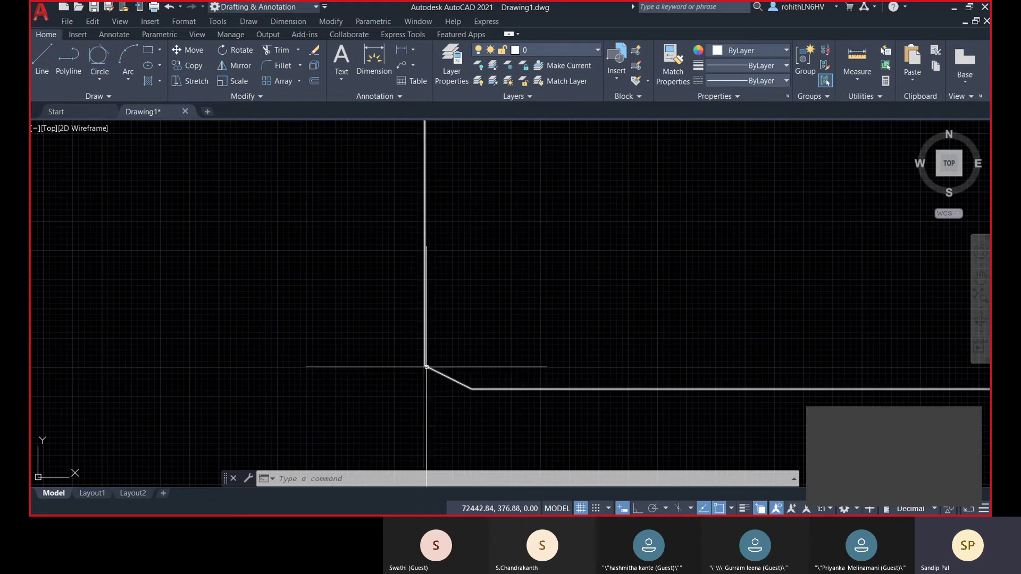
pyautogui.scroll(-3, 427, 378)
pyautogui.moveTo(508, 393); pyautogui.dragTo(453, 391, button='middle')
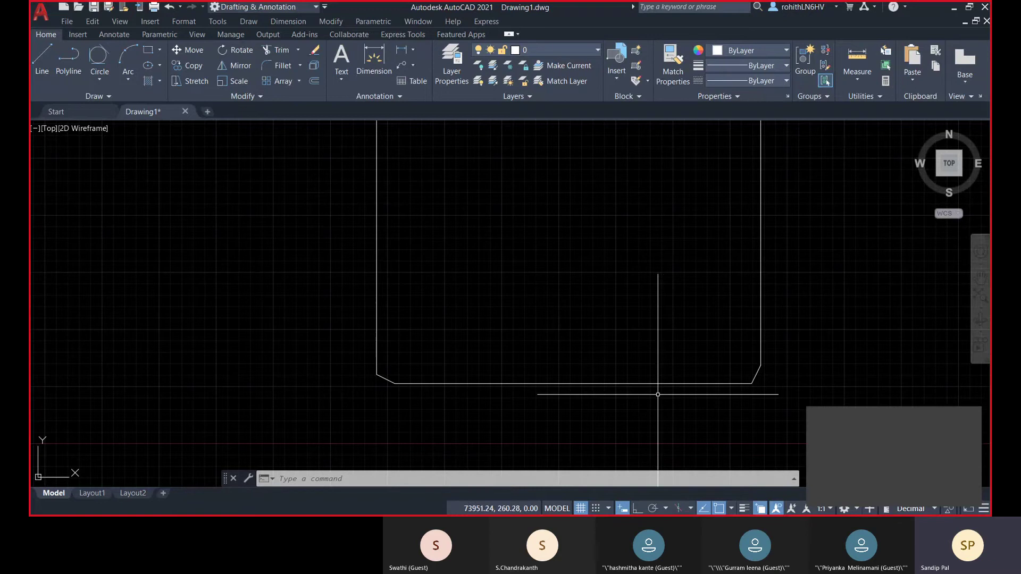
pyautogui.scroll(2, 753, 385)
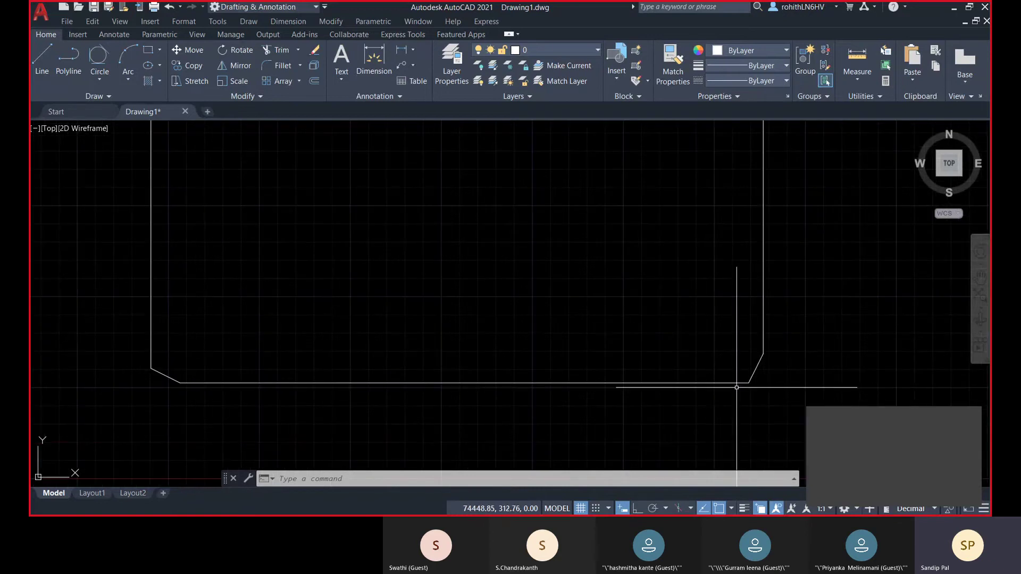
pyautogui.scroll(-5, 766, 375)
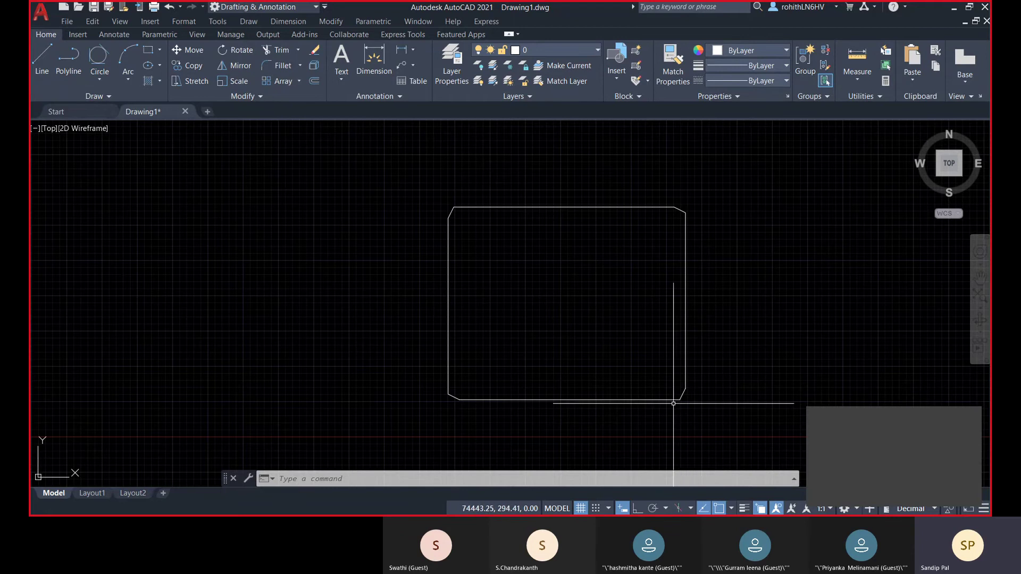
pyautogui.scroll(4, 681, 399)
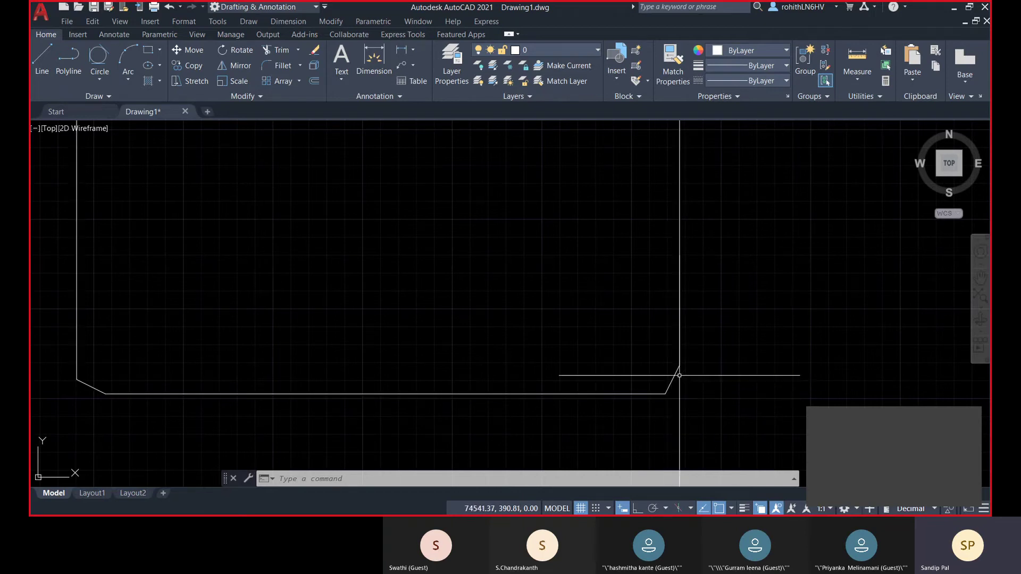
pyautogui.moveTo(684, 292); pyautogui.dragTo(685, 468, button='middle')
pyautogui.moveTo(673, 204); pyautogui.dragTo(673, 247, button='middle')
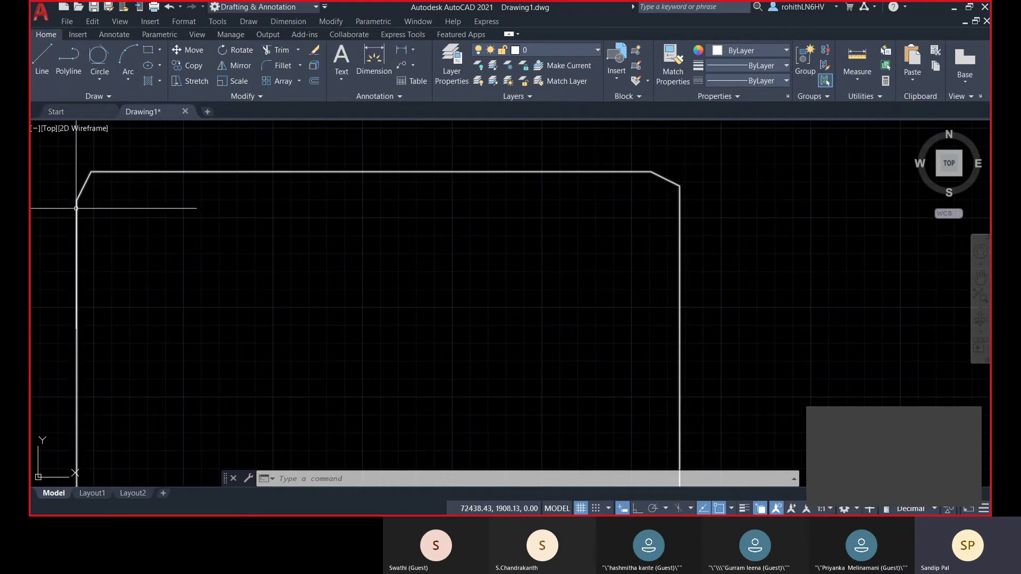
pyautogui.scroll(-4, 192, 191)
# - Start a rectangle with a 500 fillet radius for rounded corners
pyautogui.scroll(-4, 258, 230)
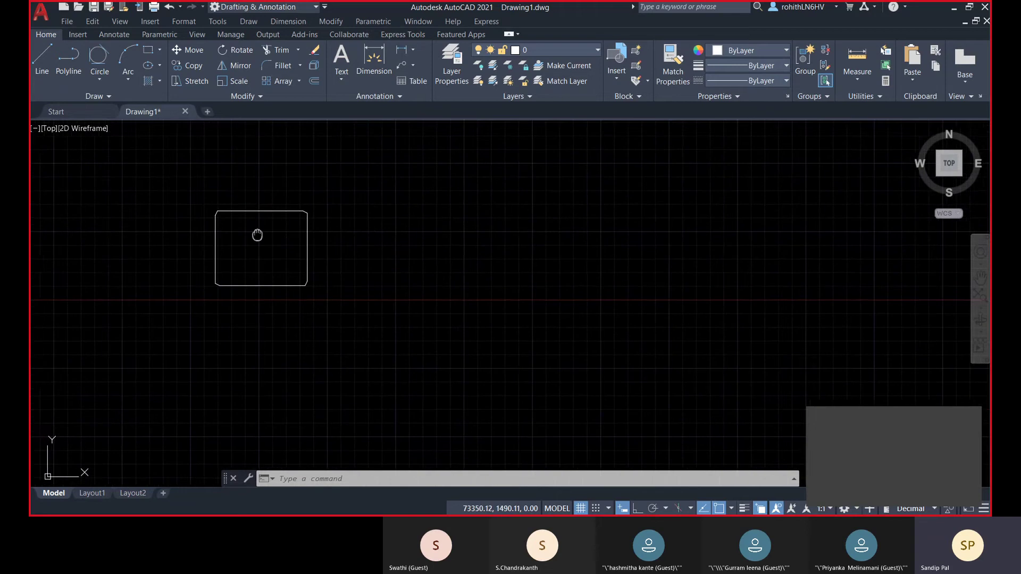
pyautogui.moveTo(258, 230); pyautogui.dragTo(308, 230, button='middle')
pyautogui.click(150, 51)
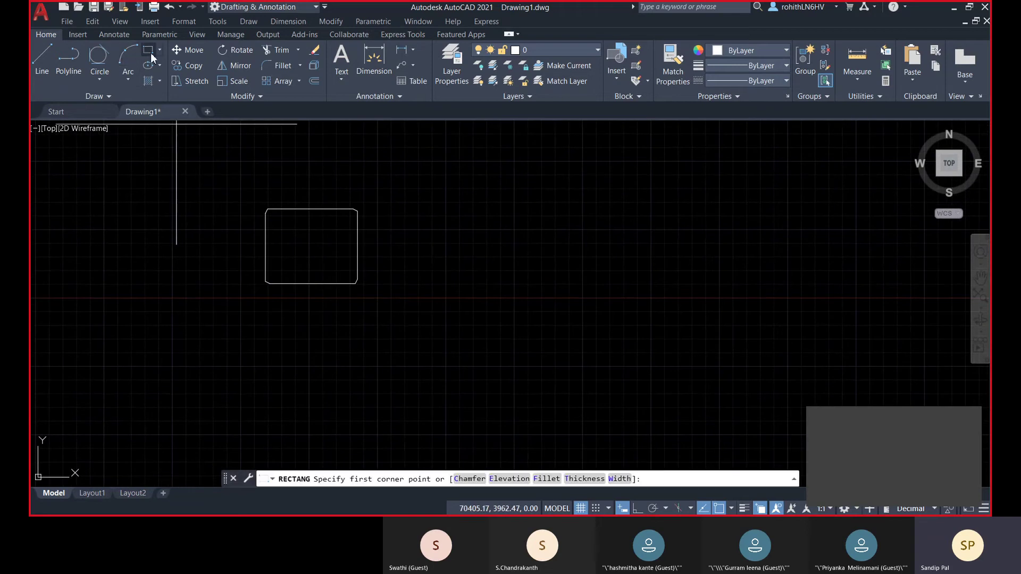
pyautogui.click(540, 478)
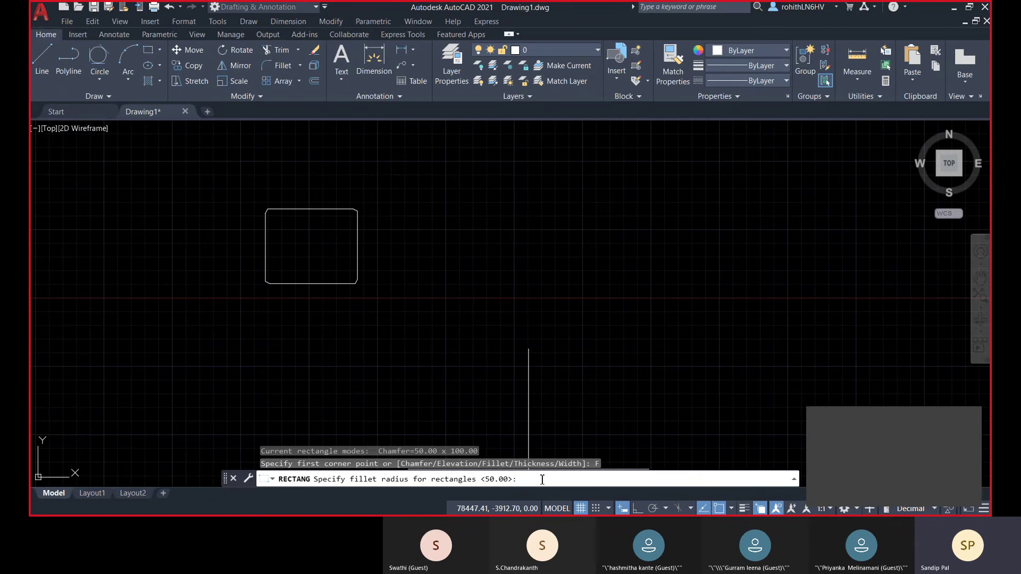
pyautogui.write('500')
pyautogui.press('Return')
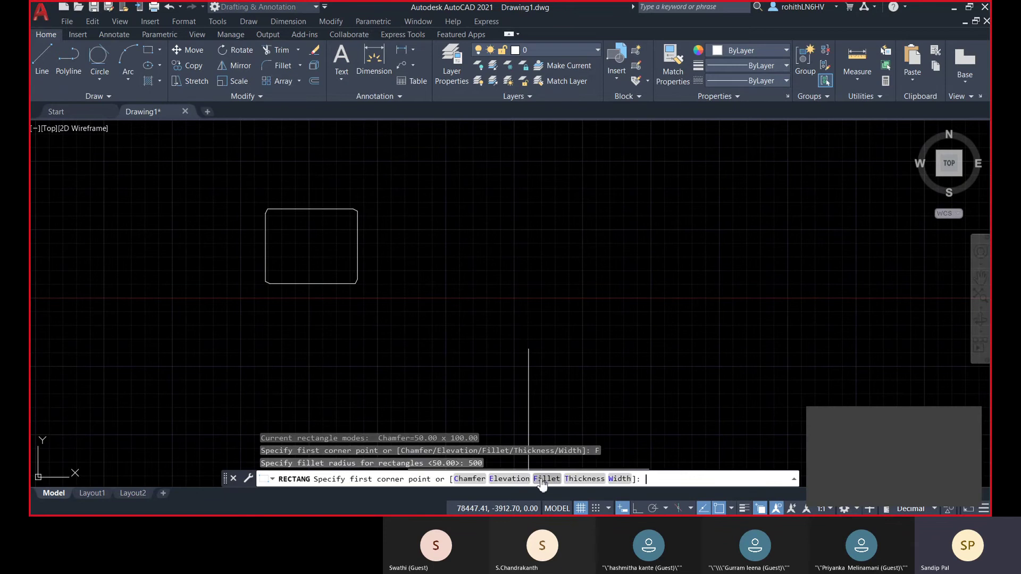
# - Draw the larger rounded rectangle by its two corners, then begin another rectangle
pyautogui.click(432, 276)
pyautogui.scroll(-3, 763, 186)
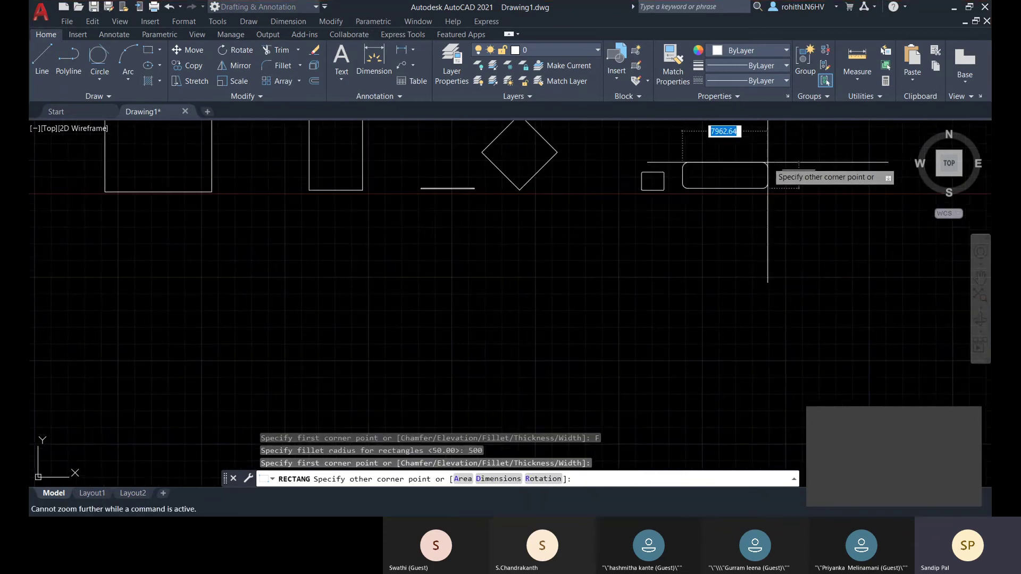
pyautogui.click(654, 194)
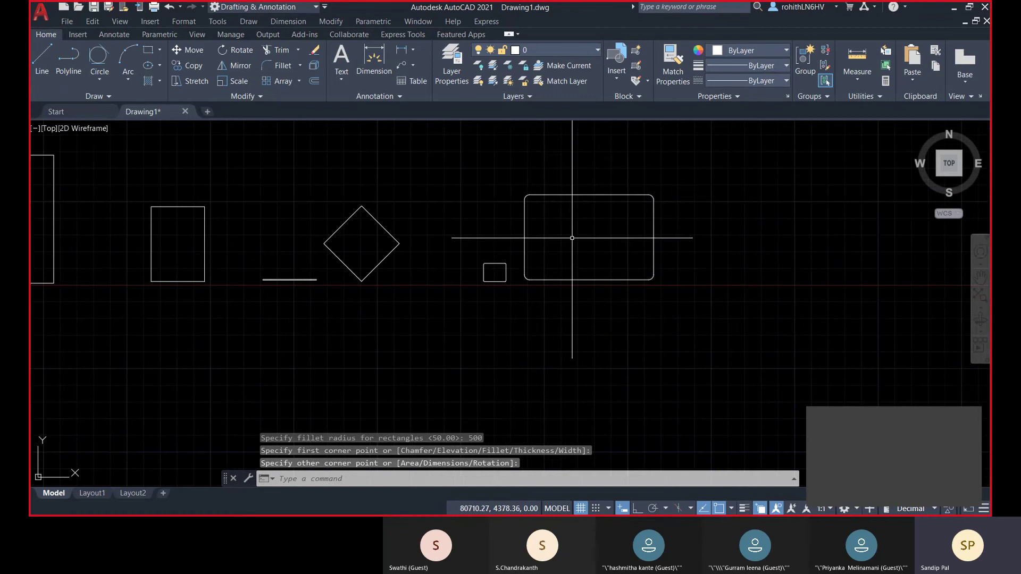
pyautogui.scroll(4, 577, 237)
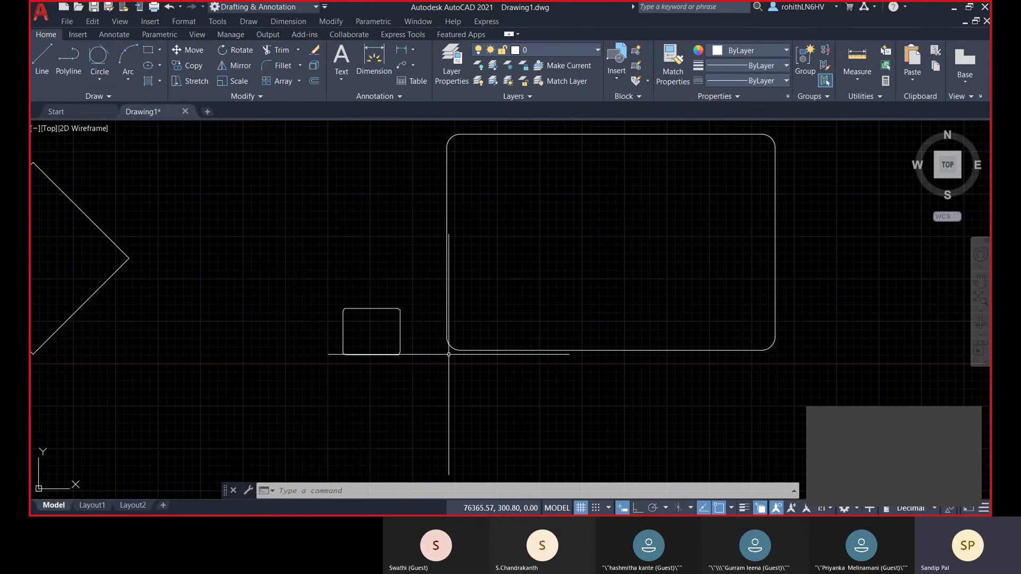
pyautogui.click(148, 50)
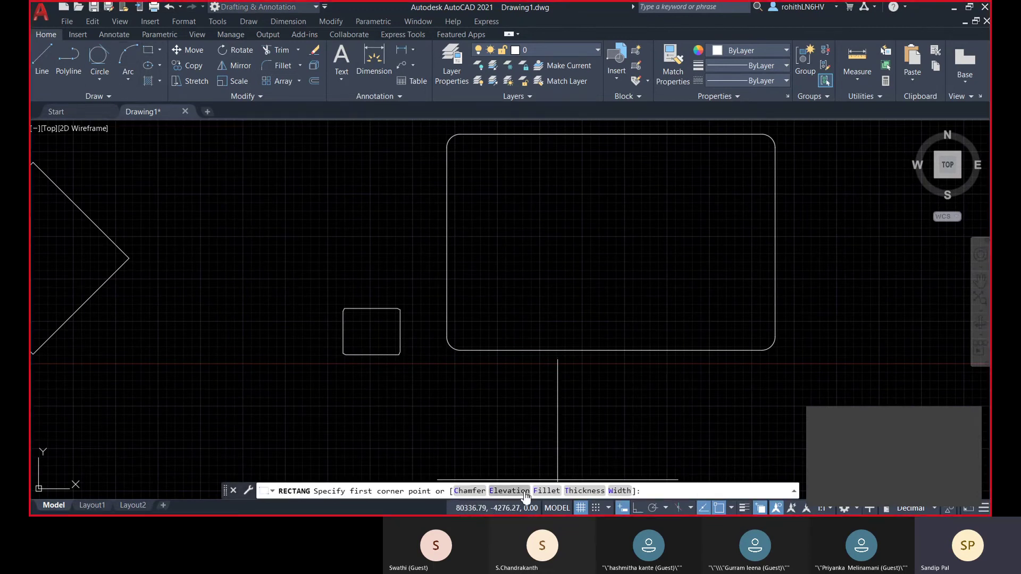
# - Draw a large rectangle at elevation 500 from the top view, then view it from the front
pyautogui.scroll(-2, 615, 398)
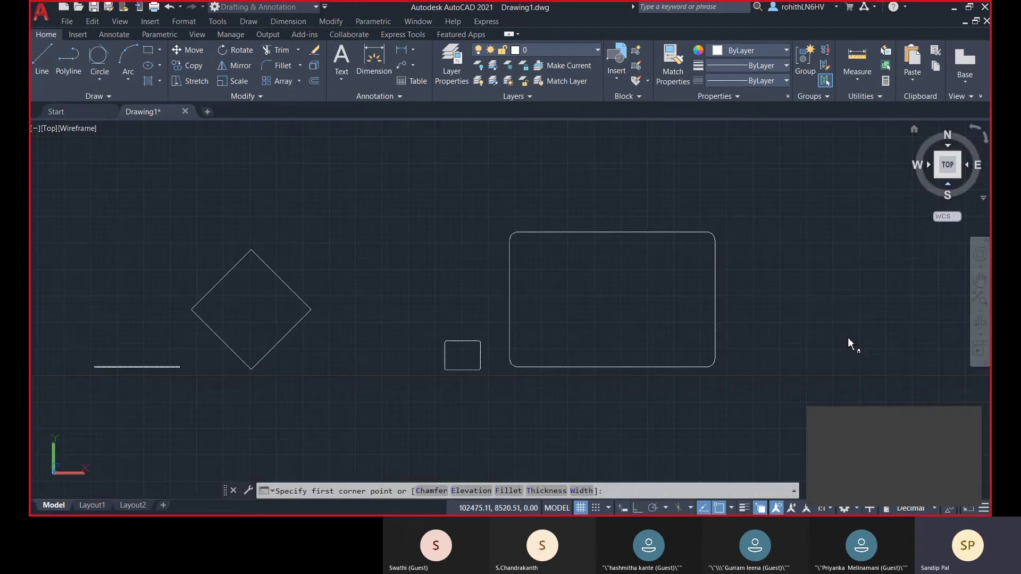
pyautogui.click(948, 183)
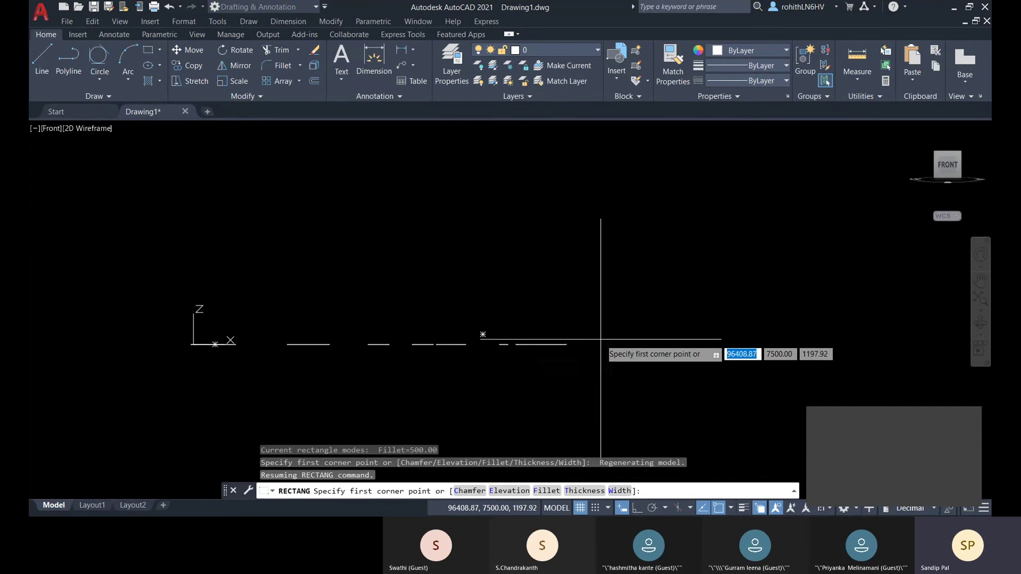
pyautogui.click(519, 491)
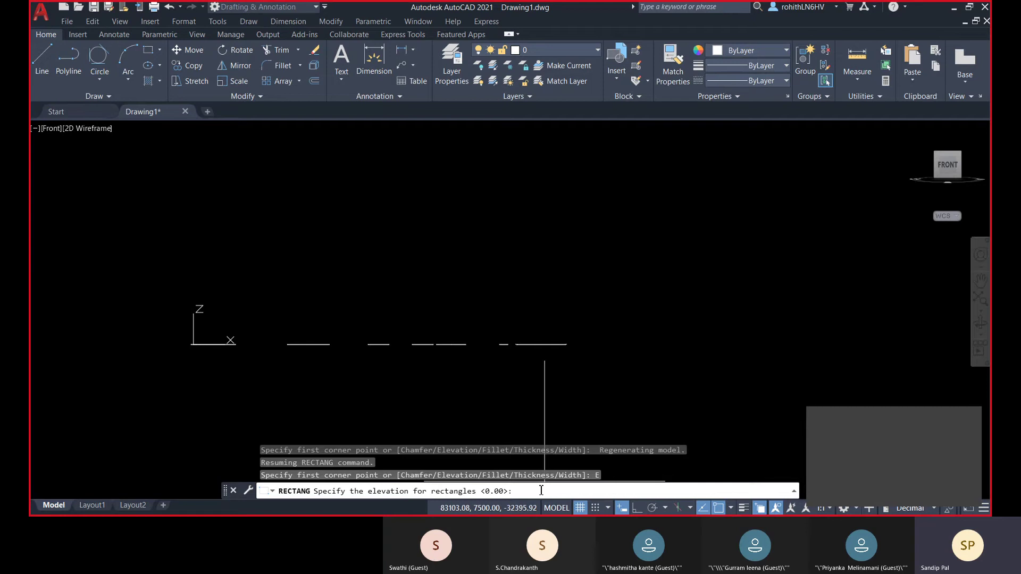
pyautogui.press('Return')
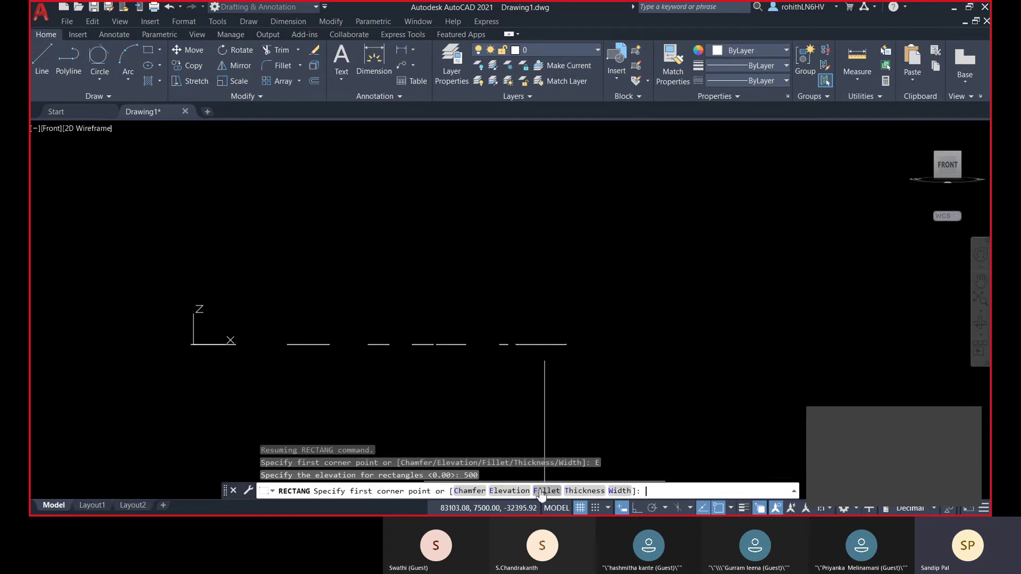
pyautogui.click(948, 155)
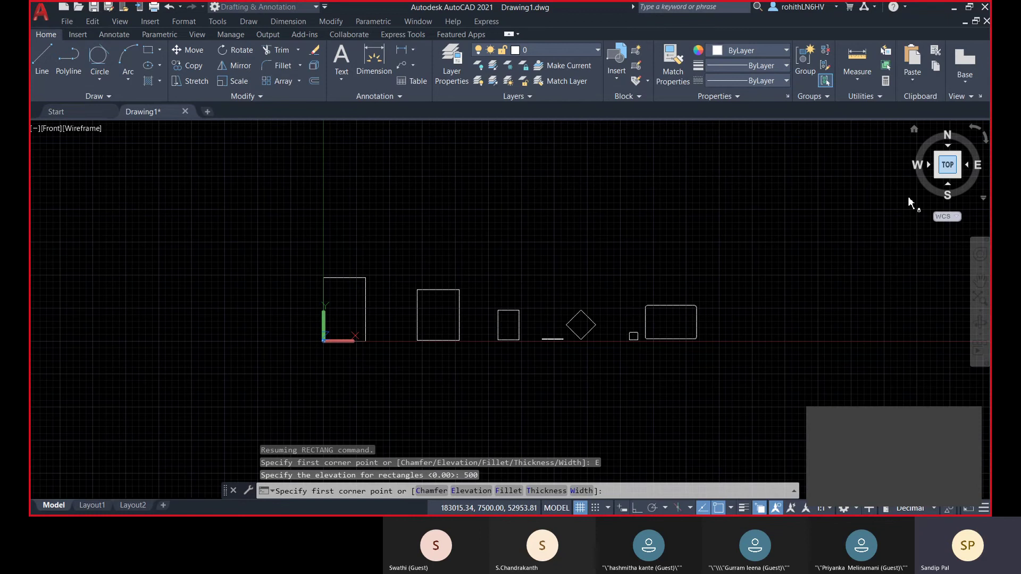
pyautogui.click(544, 247)
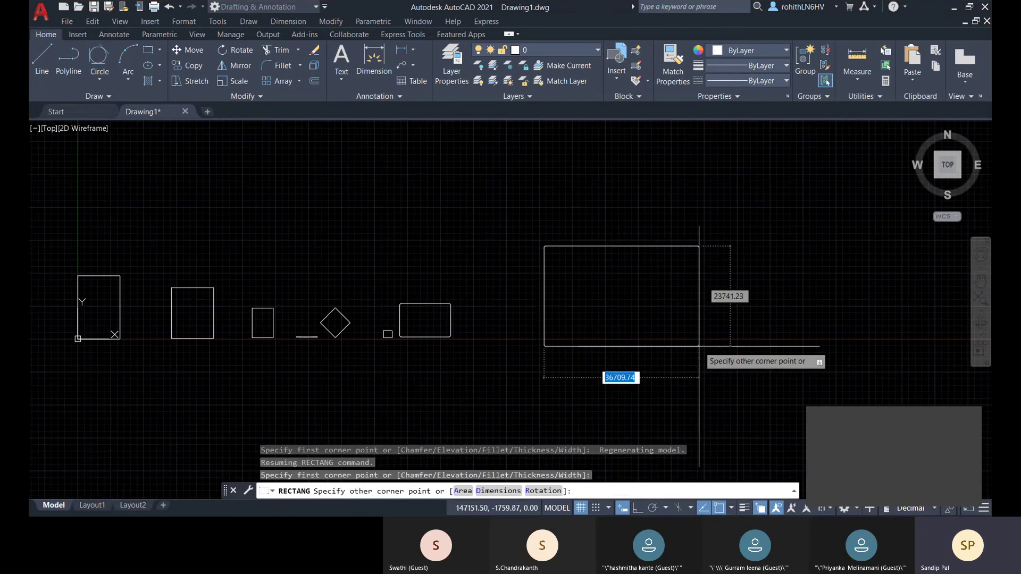
pyautogui.click(733, 335)
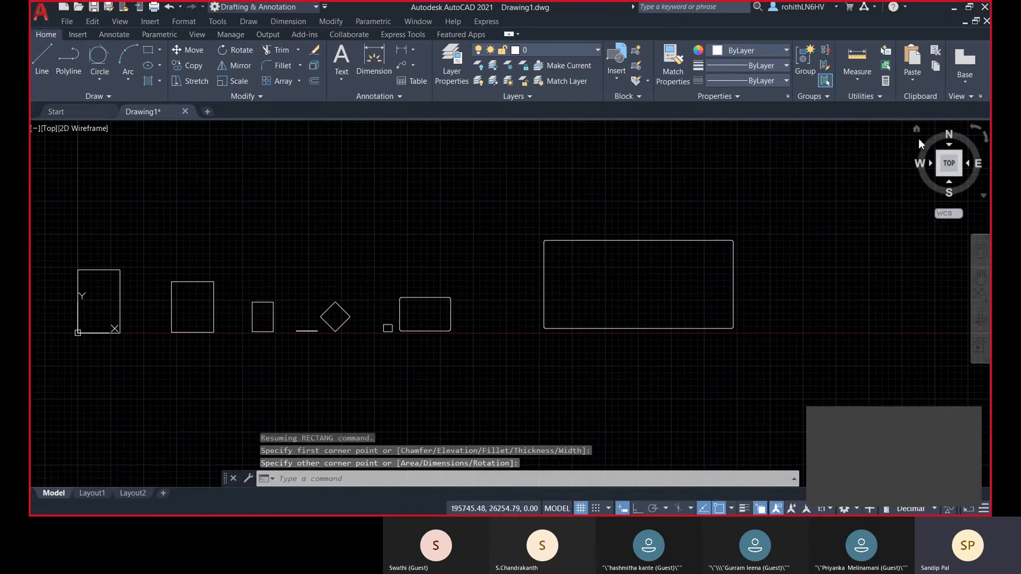
pyautogui.click(949, 182)
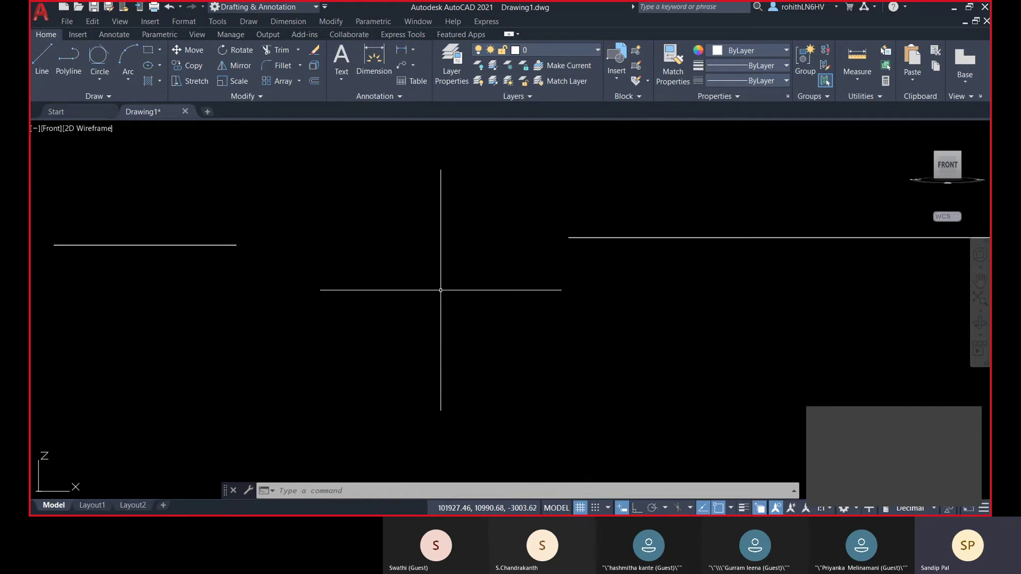
# - Draw a bigger rectangle at elevation 5000 in Top view, then check it from the front
pyautogui.scroll(-2, 468, 289)
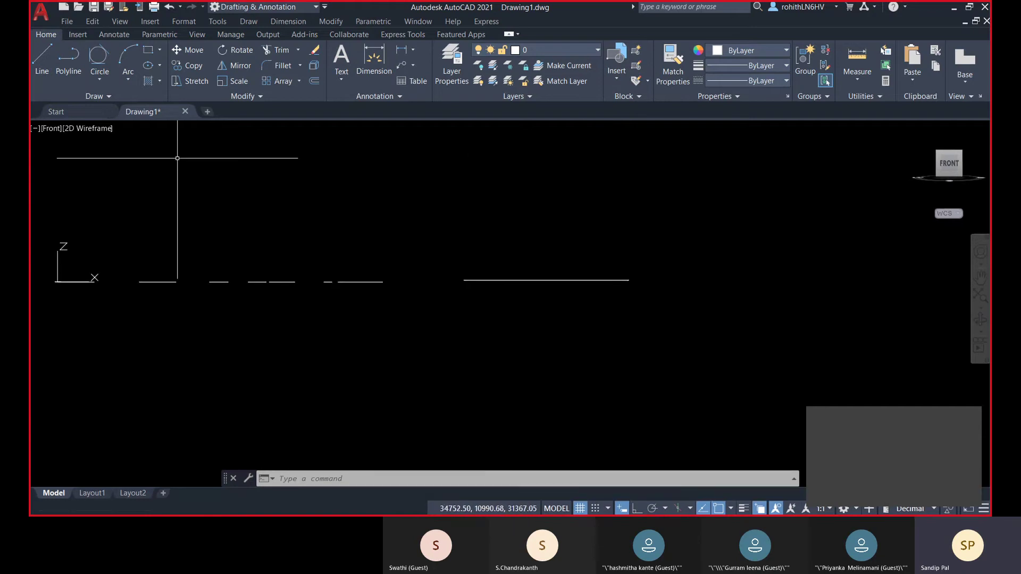
pyautogui.click(148, 53)
pyautogui.write('e')
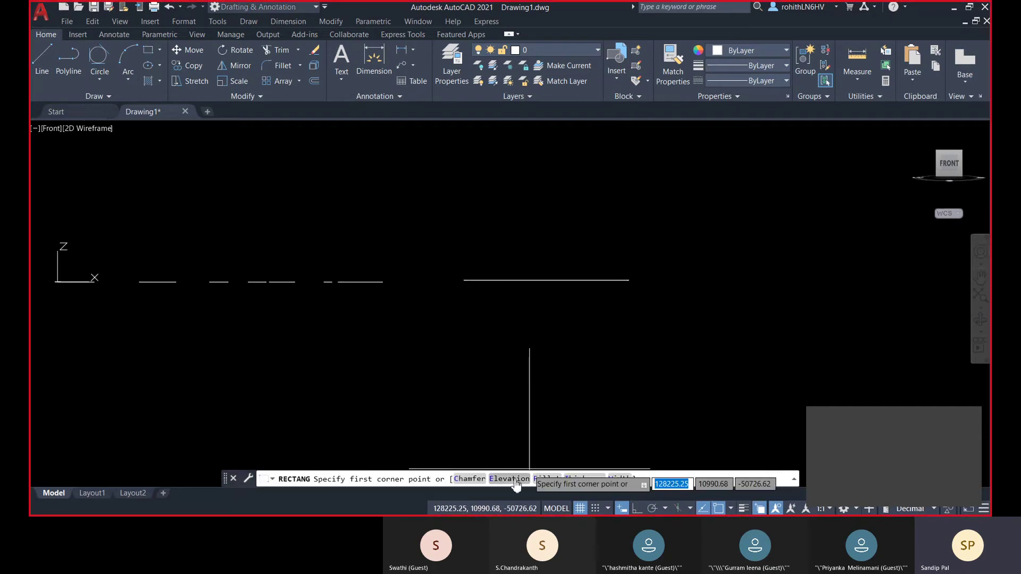
pyautogui.press('Return')
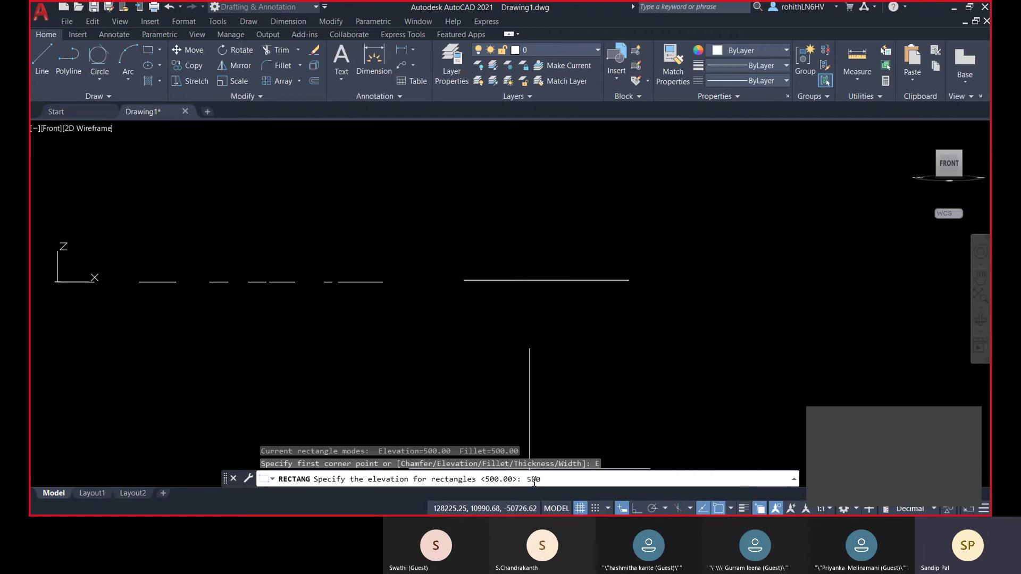
pyautogui.press('Return')
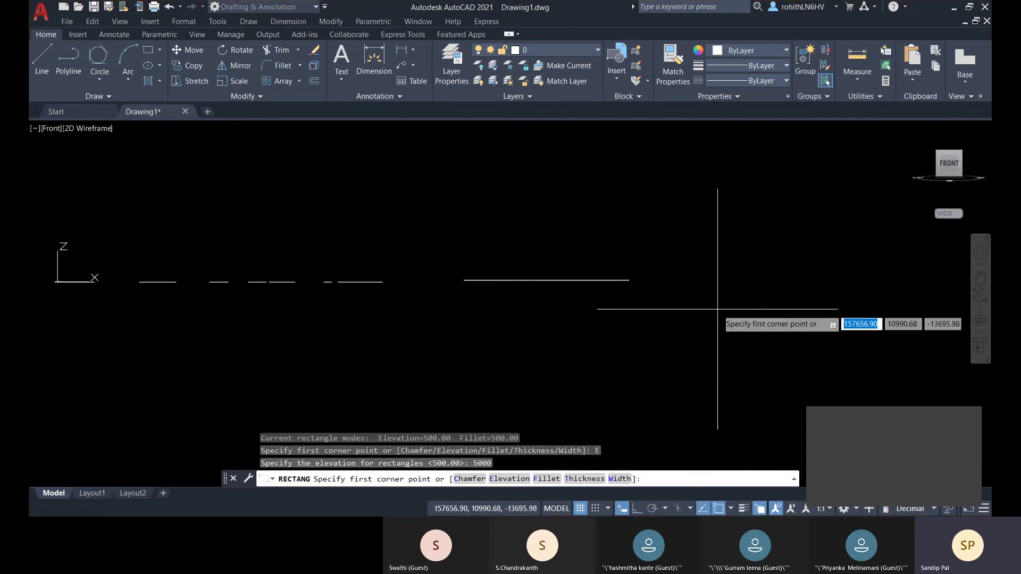
pyautogui.click(950, 145)
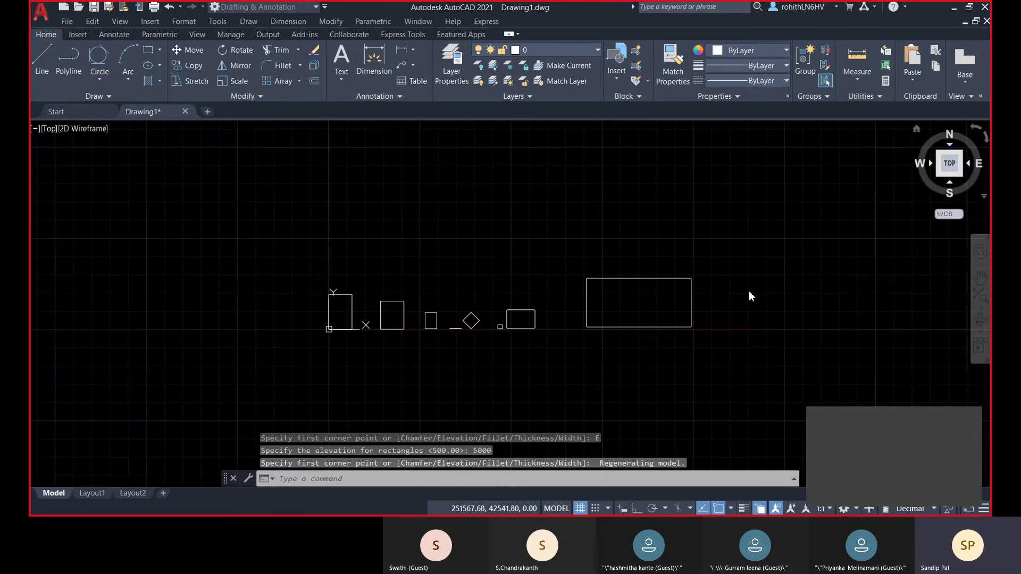
pyautogui.click(484, 212)
pyautogui.click(751, 357)
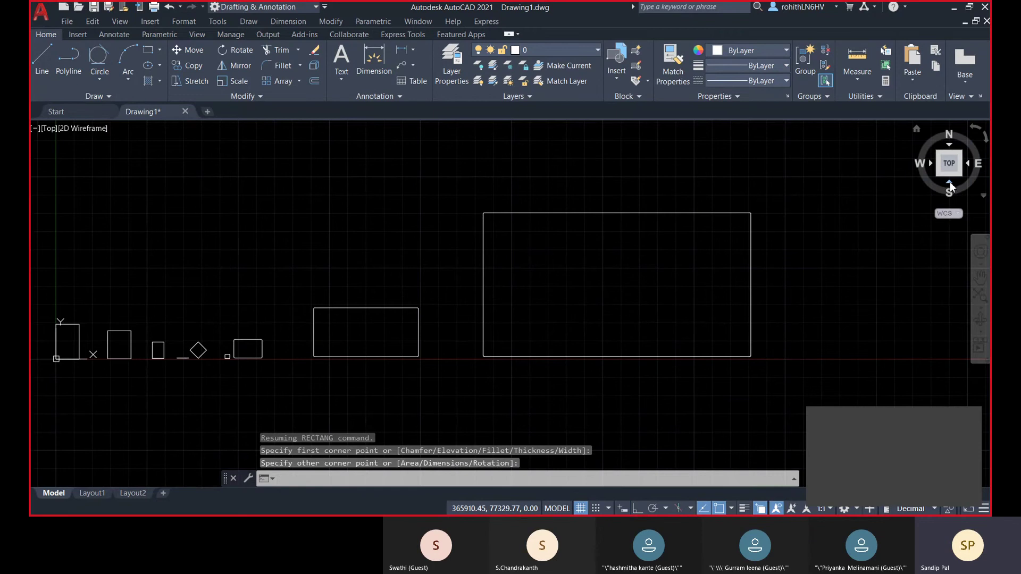
pyautogui.click(949, 183)
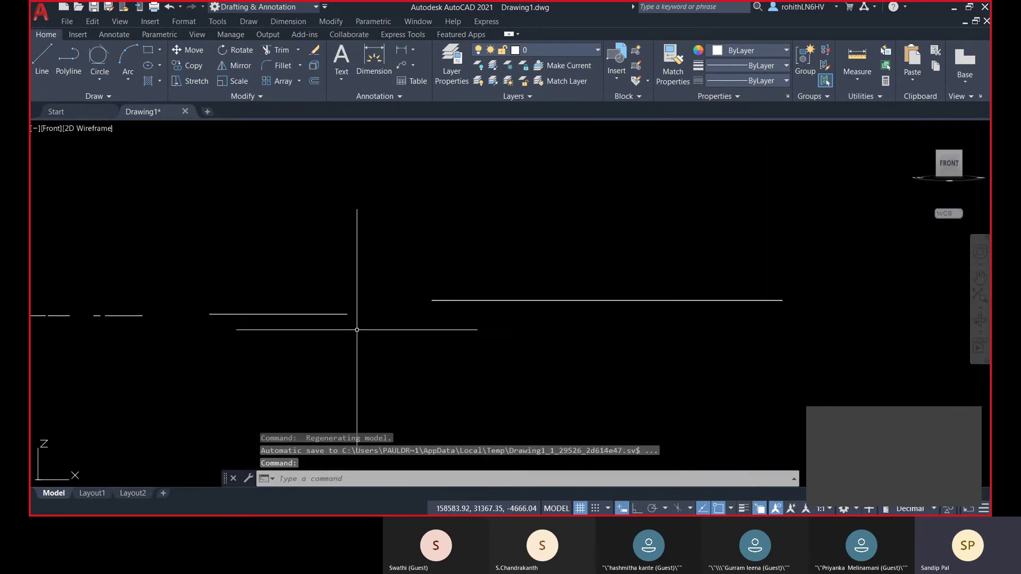
# - Delete the elevation-500 rectangle and confirm the other shows Elevation 5000 in Properties
pyautogui.click(347, 314)
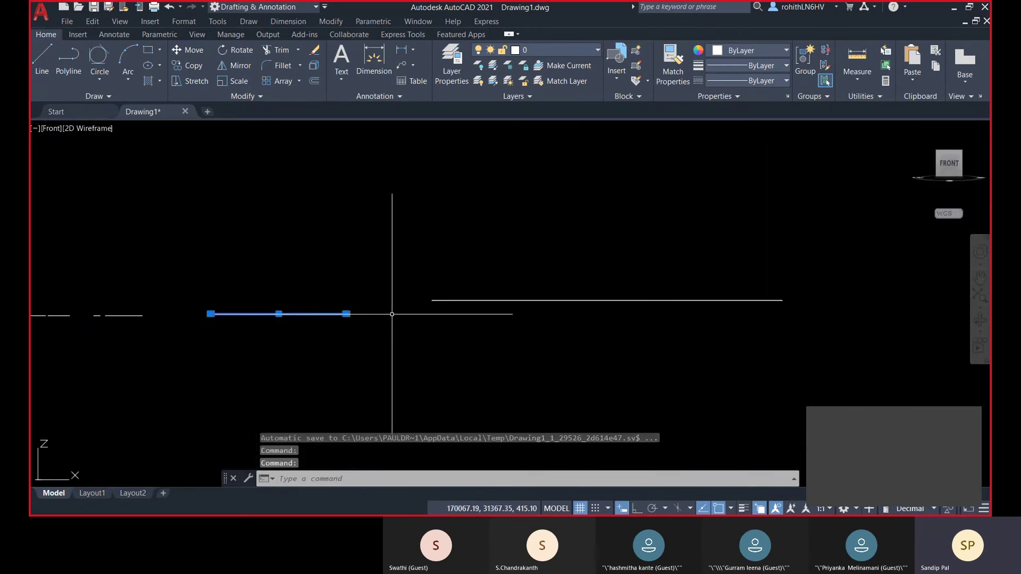
pyautogui.press('Delete')
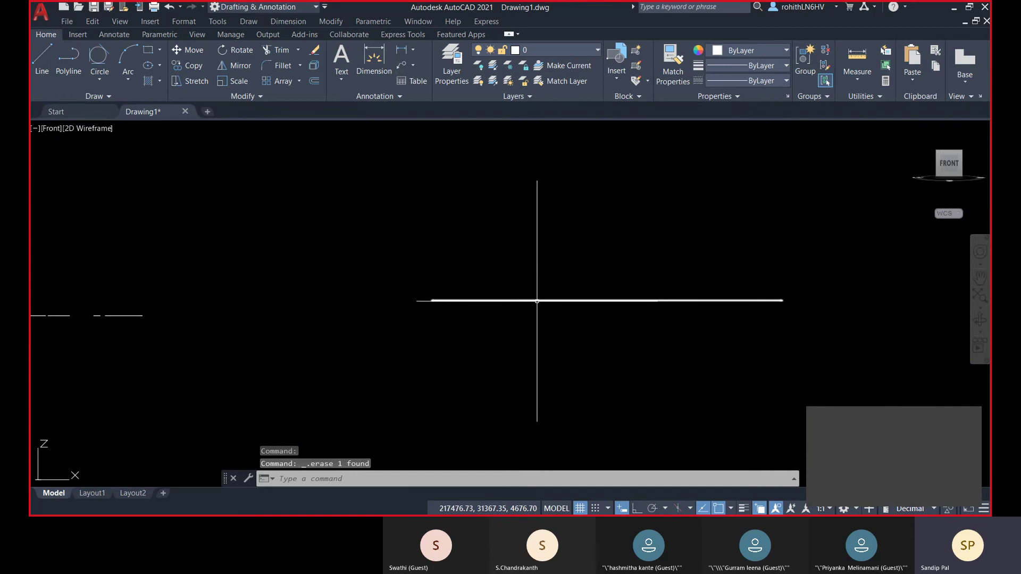
pyautogui.click(562, 301)
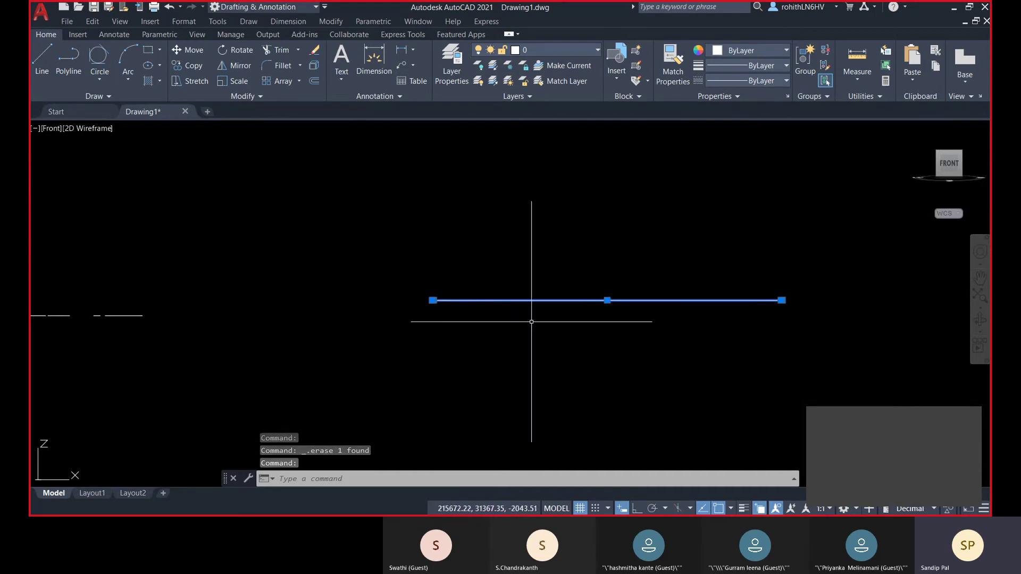
pyautogui.hotkey('ctrl', '1')
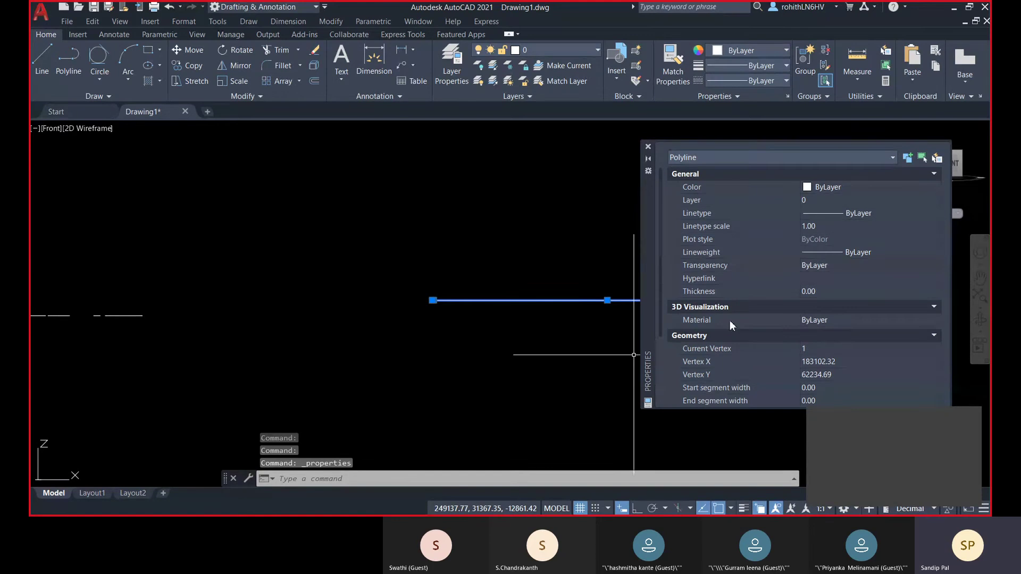
pyautogui.scroll(-2, 838, 329)
pyautogui.scroll(-1, 821, 337)
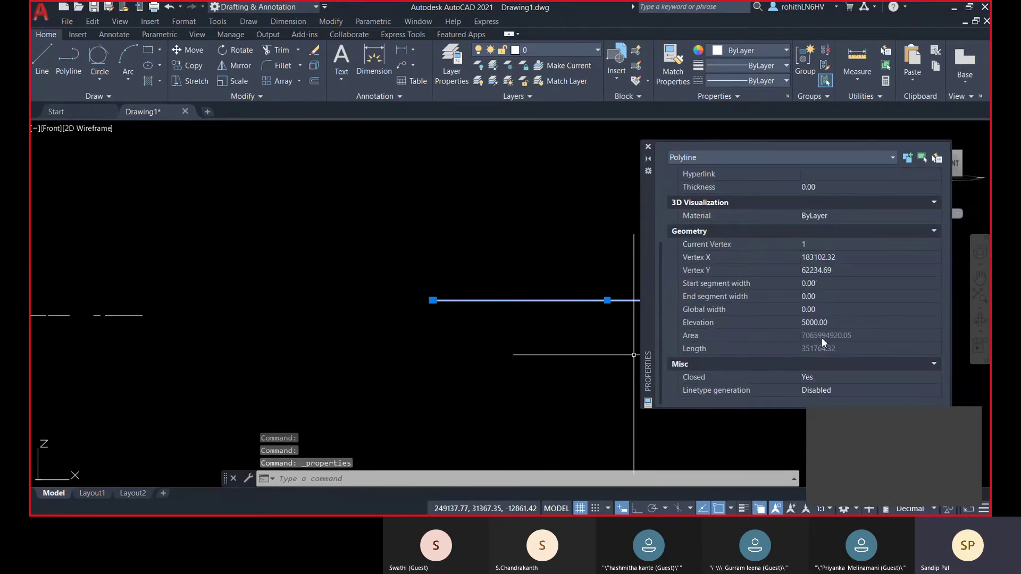
pyautogui.scroll(1, 819, 340)
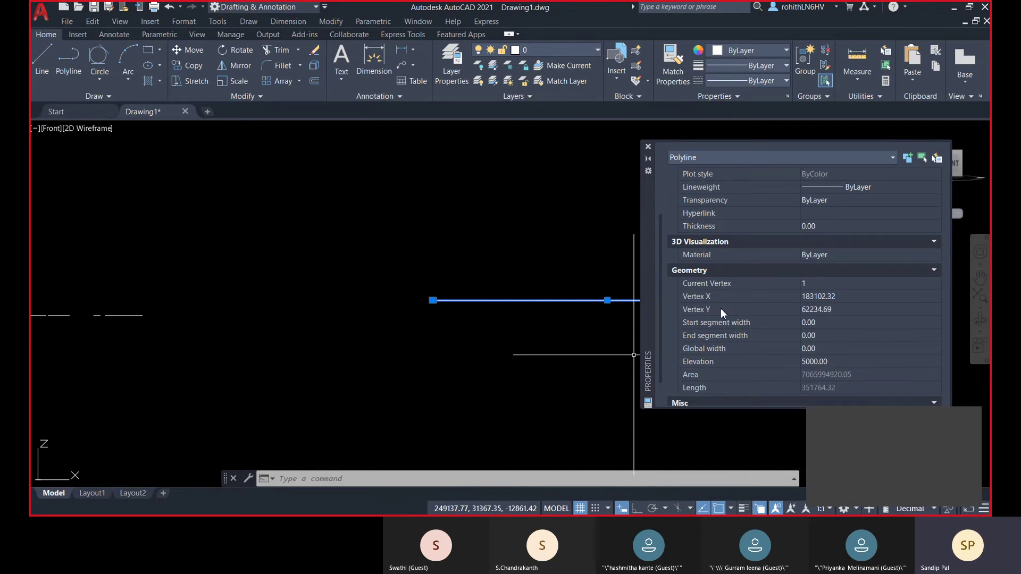
pyautogui.click(648, 148)
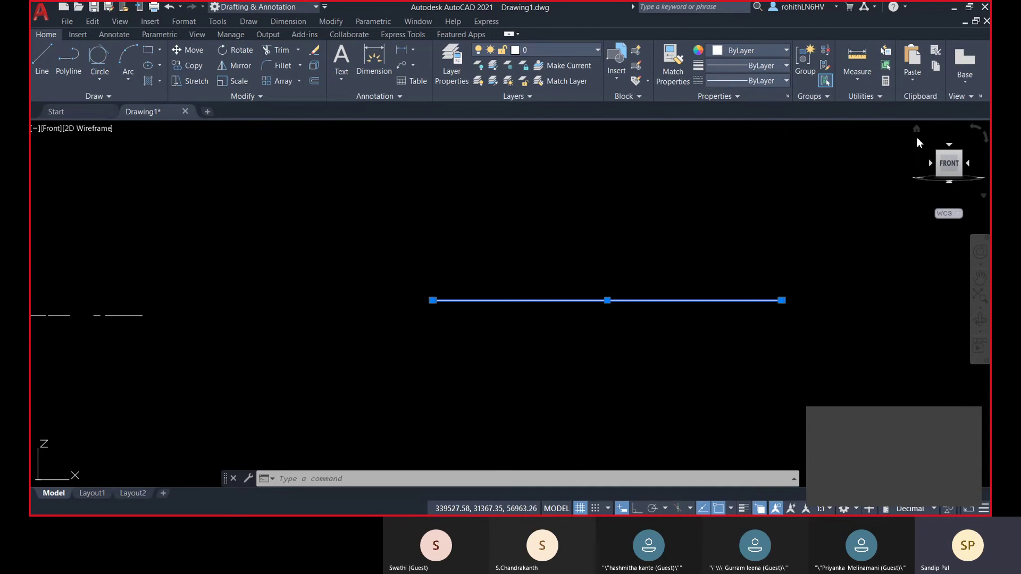
# - Switch to the Home 3D view, clear the selection, and return to the Top view
pyautogui.click(917, 129)
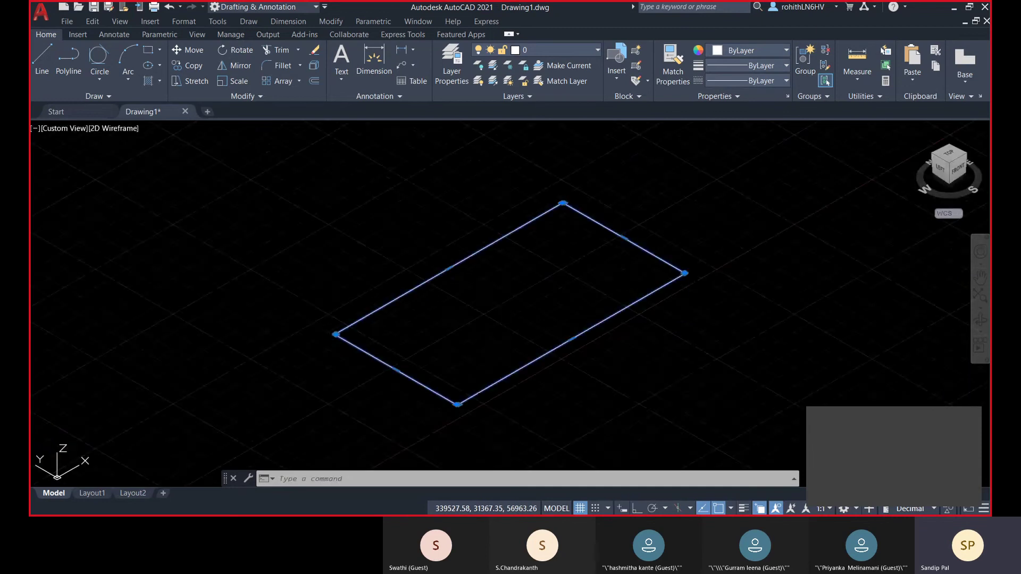
pyautogui.scroll(-3, 502, 320)
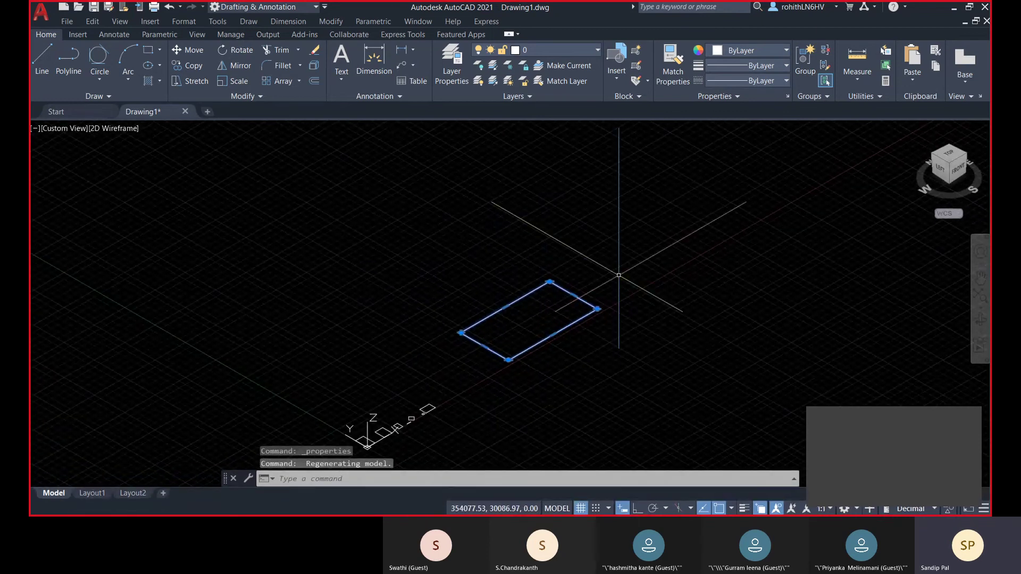
pyautogui.press('Escape')
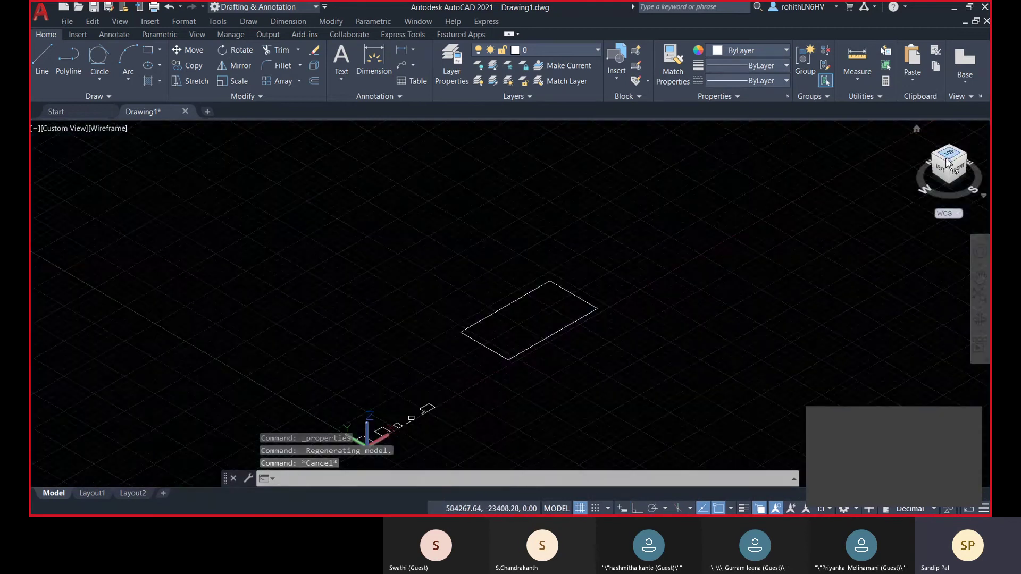
pyautogui.click(950, 158)
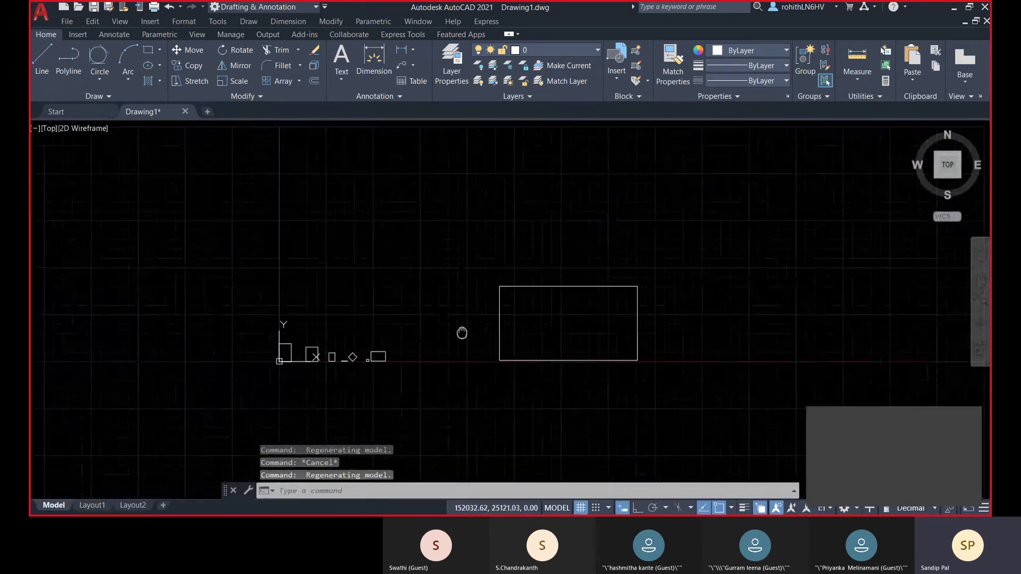
# - Draw a rectangle with a 500 line width beside the first one
pyautogui.click(149, 53)
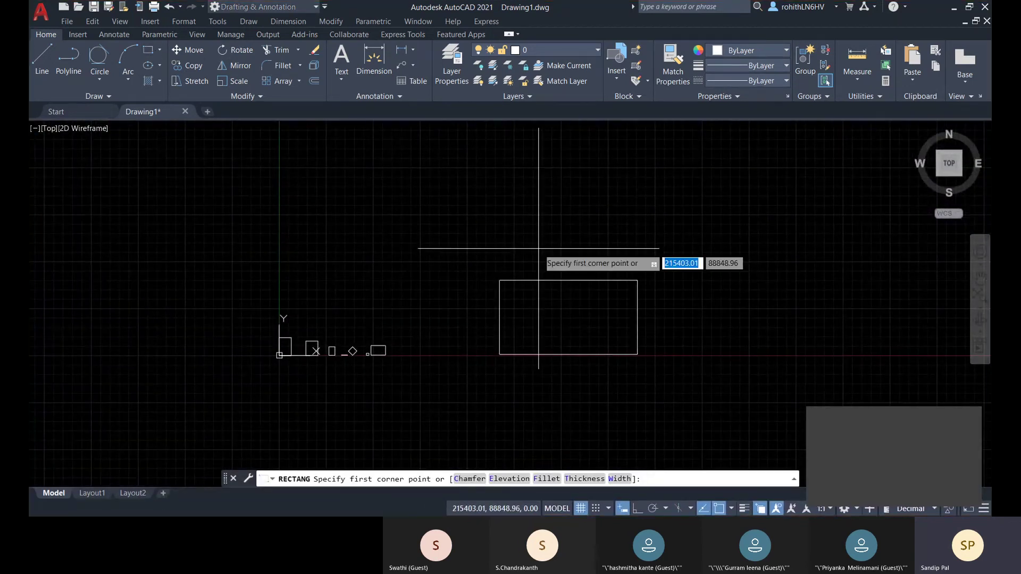
pyautogui.moveTo(518, 246); pyautogui.dragTo(494, 244, button='middle')
pyautogui.click(620, 478)
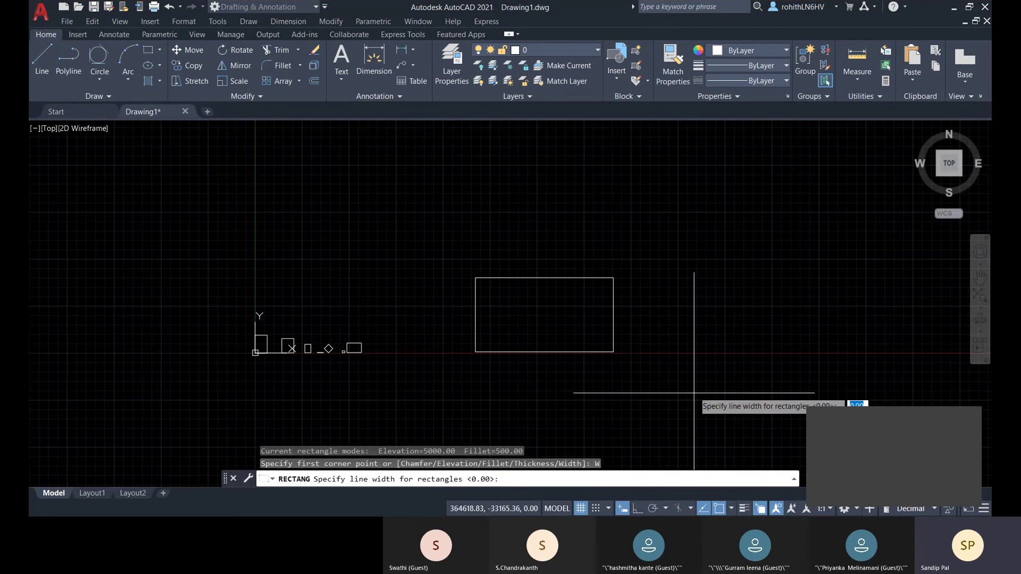
pyautogui.moveTo(696, 404); pyautogui.dragTo(558, 383, button='middle')
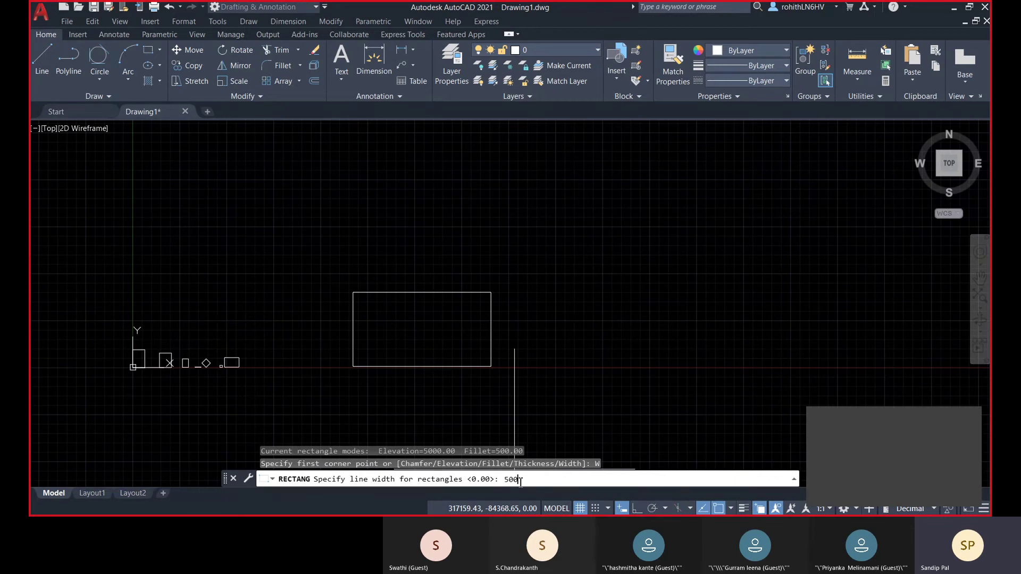
pyautogui.press('Return')
pyautogui.click(576, 275)
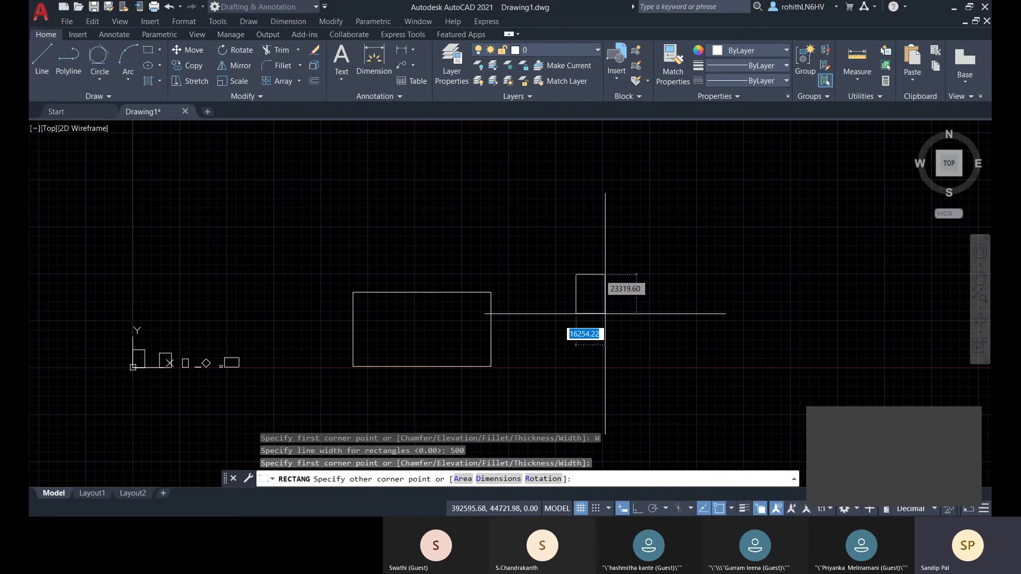
pyautogui.click(695, 363)
# - Zoom and pan across the wide rectangle to inspect its thick outline
pyautogui.scroll(6, 581, 308)
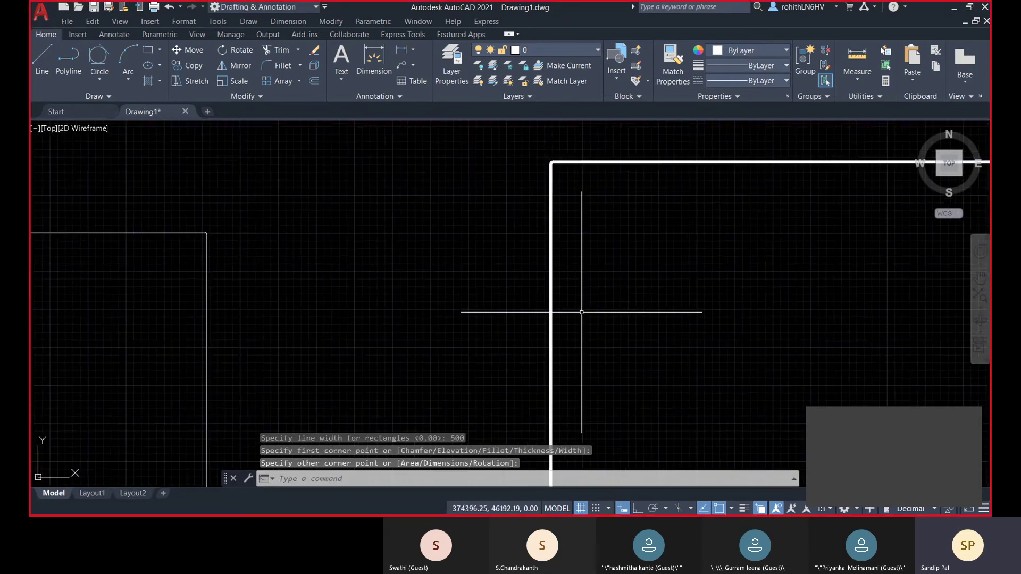
pyautogui.moveTo(539, 184); pyautogui.dragTo(434, 237, button='middle')
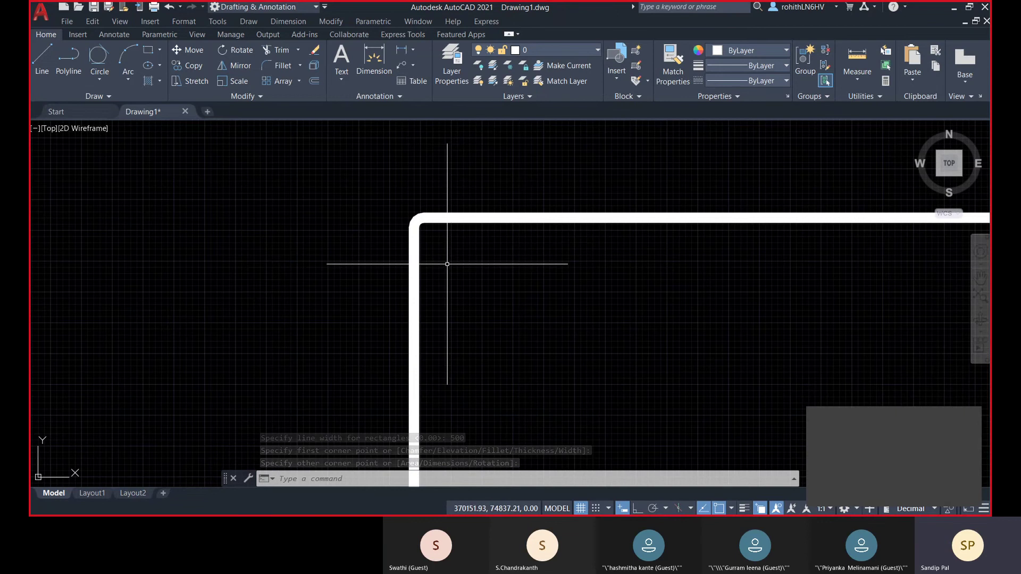
pyautogui.scroll(-2, 475, 262)
pyautogui.scroll(-3, 475, 263)
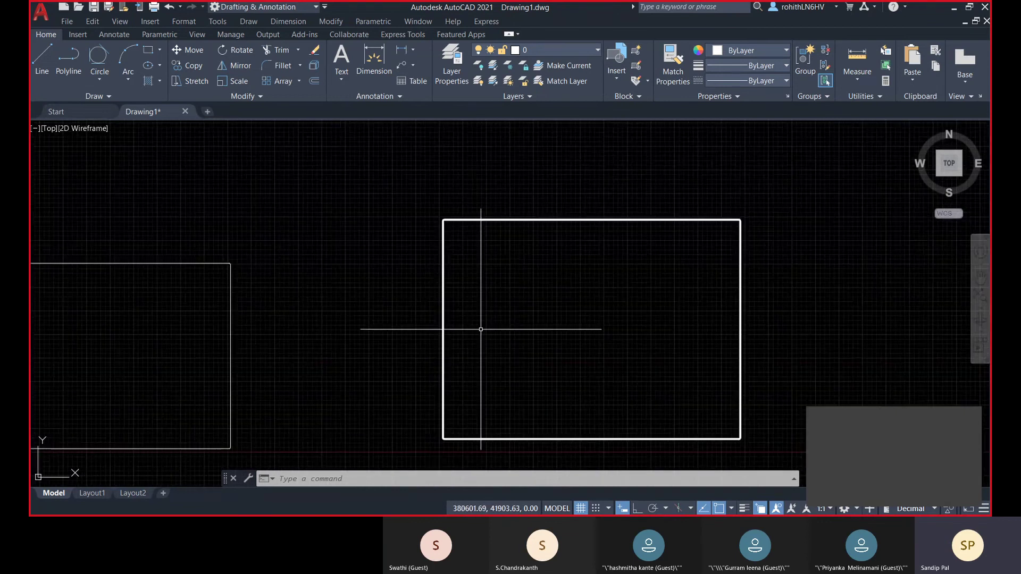
# - Start a rectangle, check the front view, return to Top, and choose the Thickness option
pyautogui.click(149, 51)
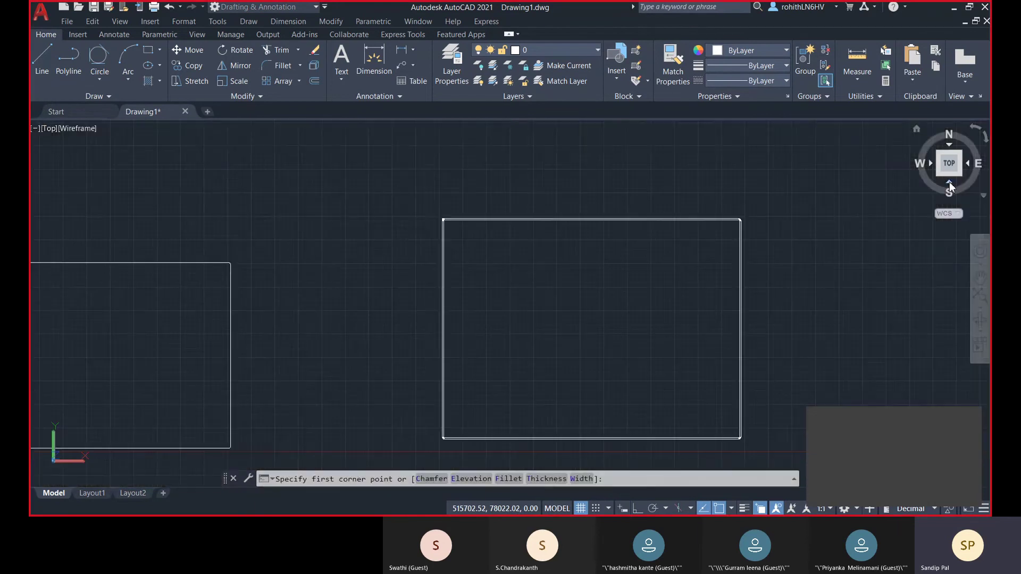
pyautogui.click(950, 182)
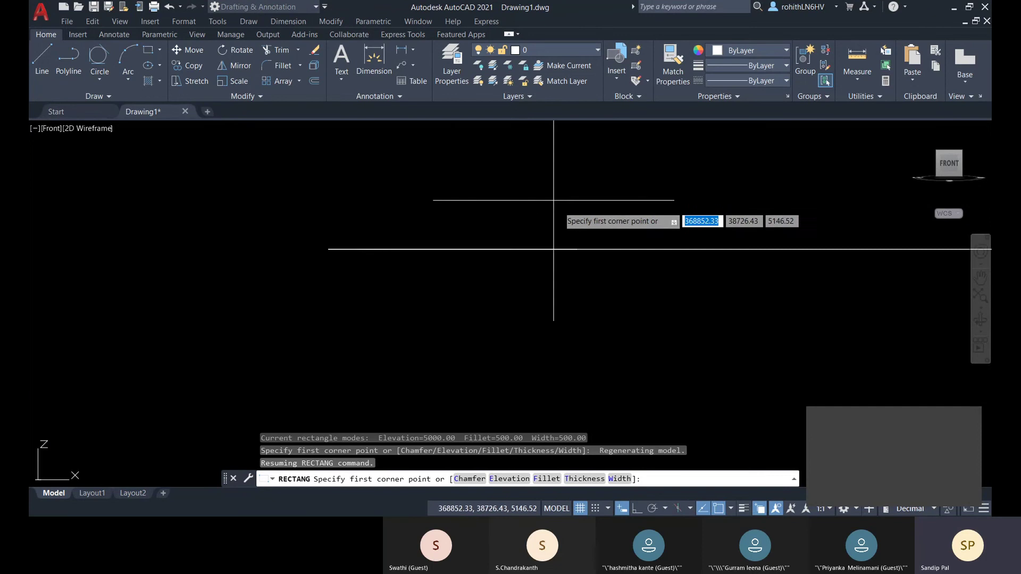
pyautogui.moveTo(347, 304); pyautogui.dragTo(292, 303, button='middle')
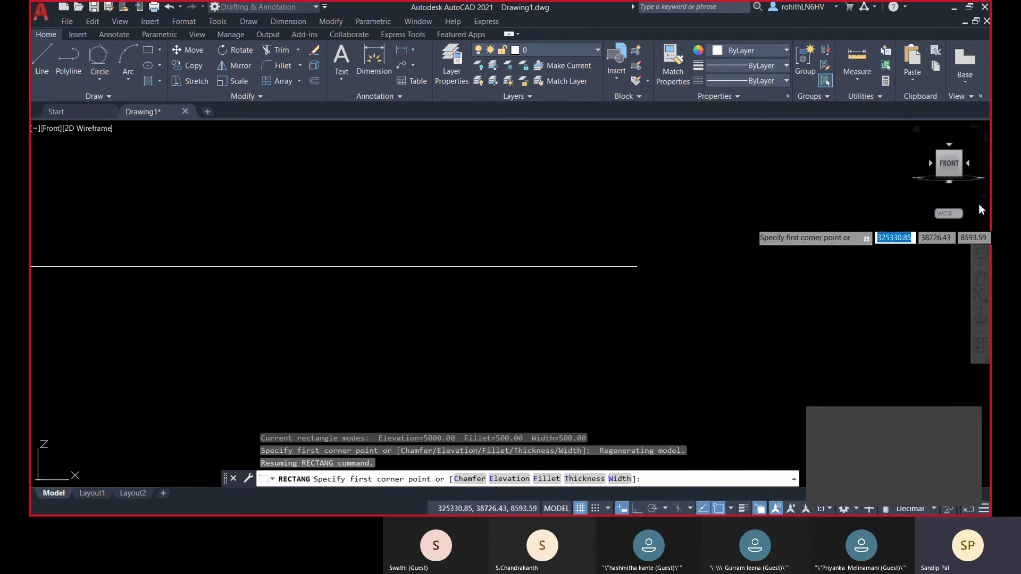
pyautogui.scroll(-6, 929, 159)
pyautogui.moveTo(548, 251); pyautogui.dragTo(409, 324, button='middle')
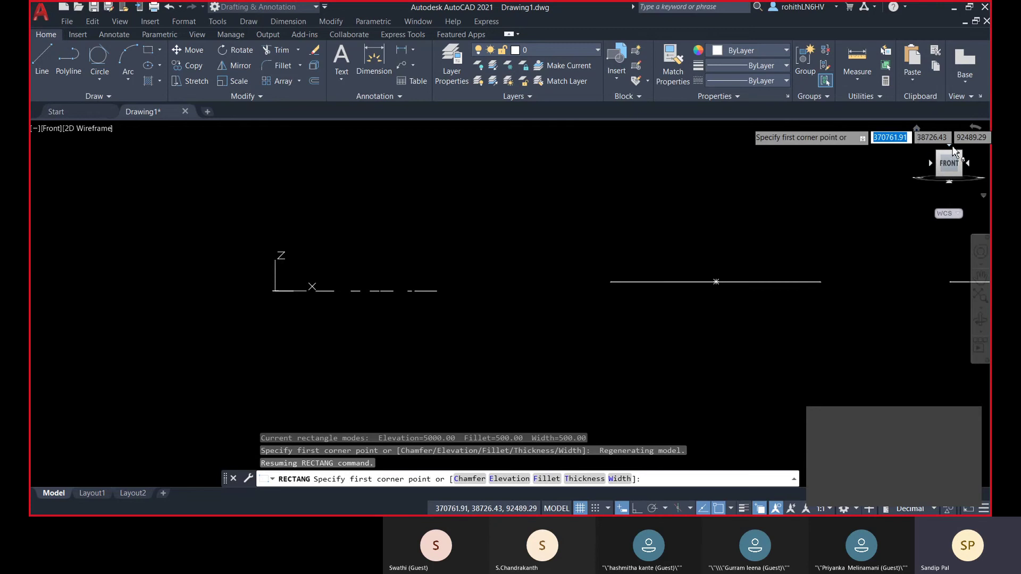
pyautogui.click(951, 145)
pyautogui.moveTo(776, 277); pyautogui.dragTo(570, 301, button='middle')
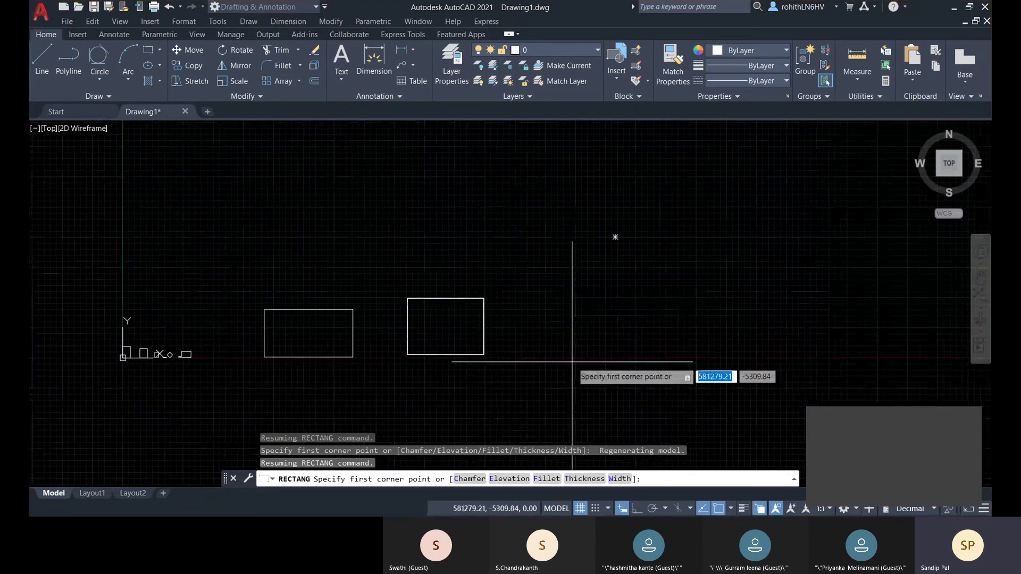
pyautogui.click(576, 480)
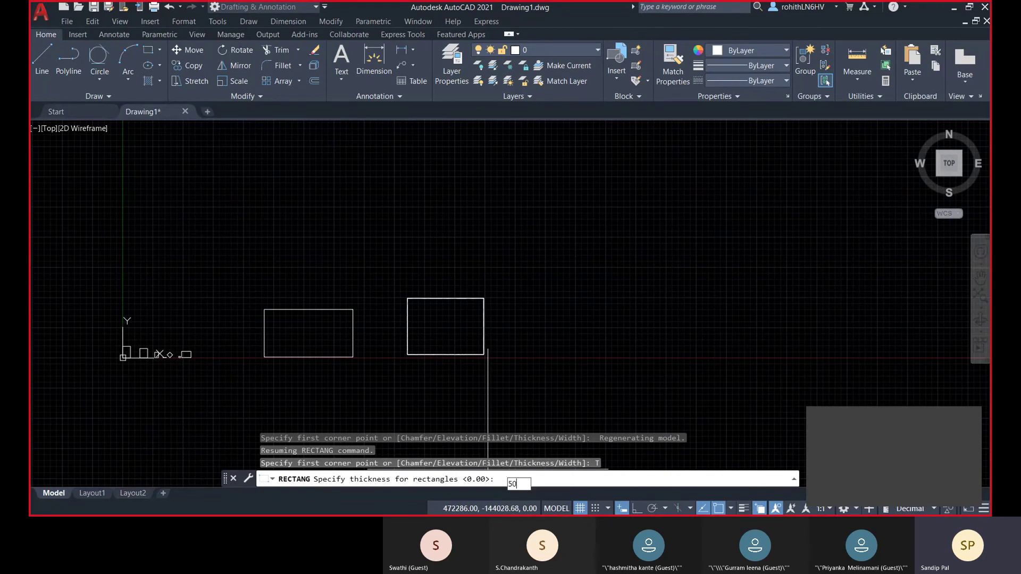
# - Draw a rectangle with 5000 thickness left of the origin, then view it from the front
pyautogui.write('5000')
pyautogui.press('Return')
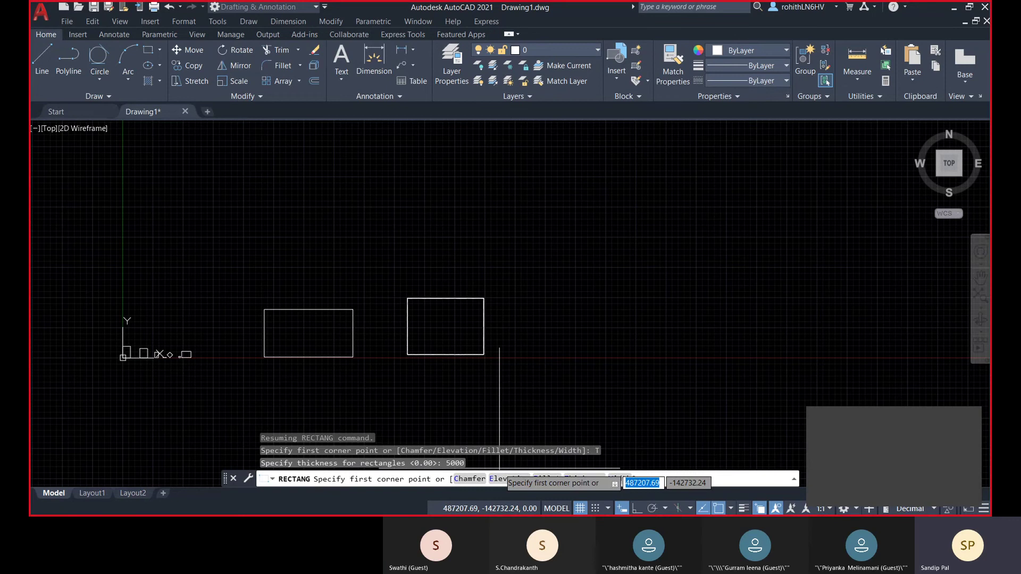
pyautogui.moveTo(609, 389); pyautogui.dragTo(567, 367, button='middle')
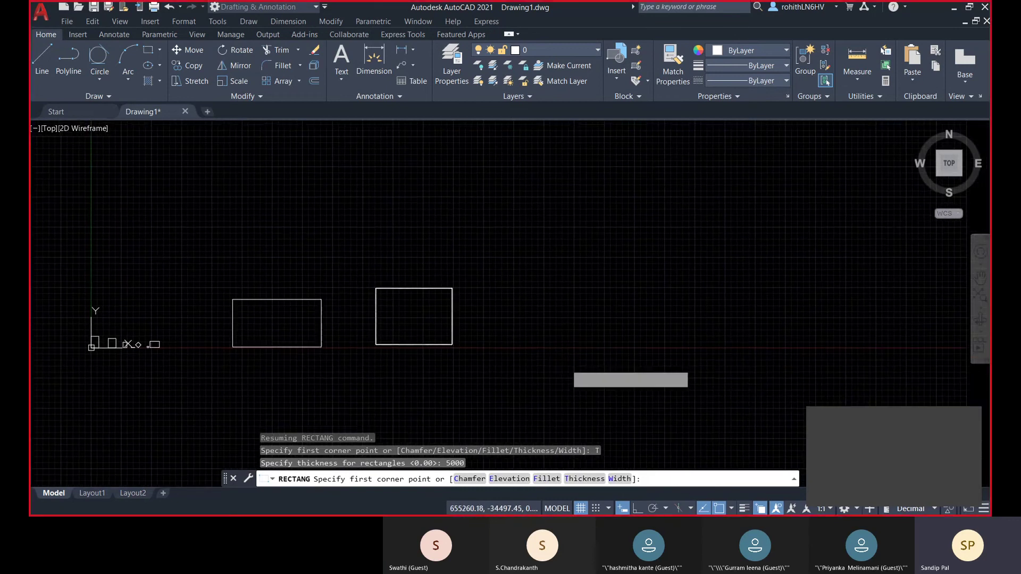
pyautogui.moveTo(410, 331); pyautogui.dragTo(662, 321, button='middle')
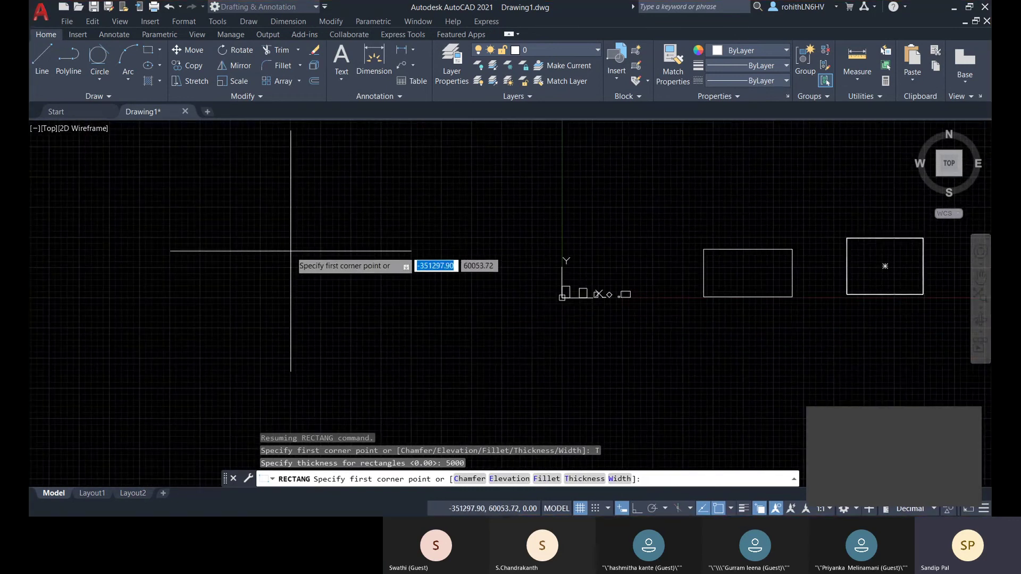
pyautogui.click(229, 200)
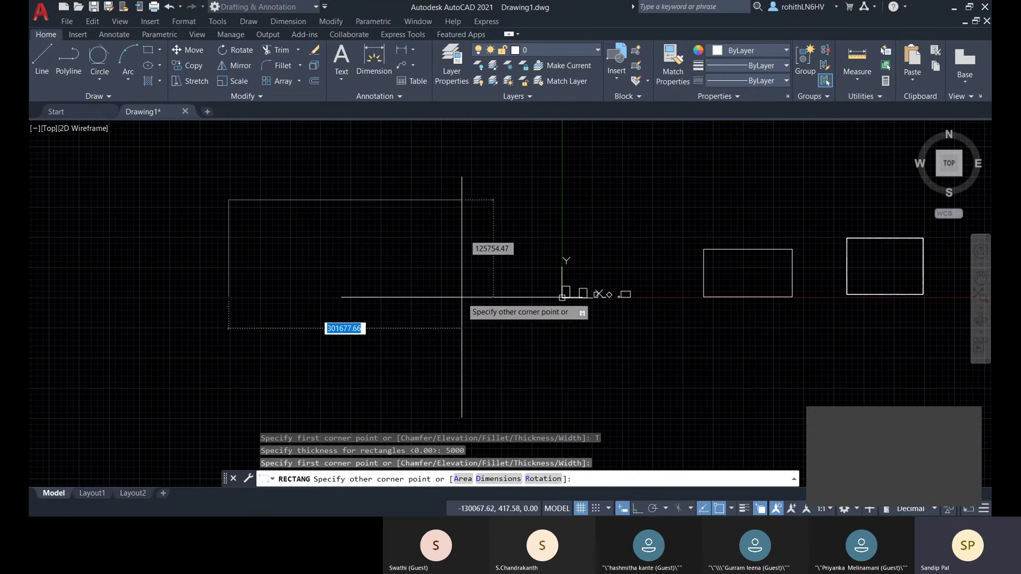
pyautogui.click(458, 297)
pyautogui.moveTo(429, 328); pyautogui.dragTo(442, 322, button='middle')
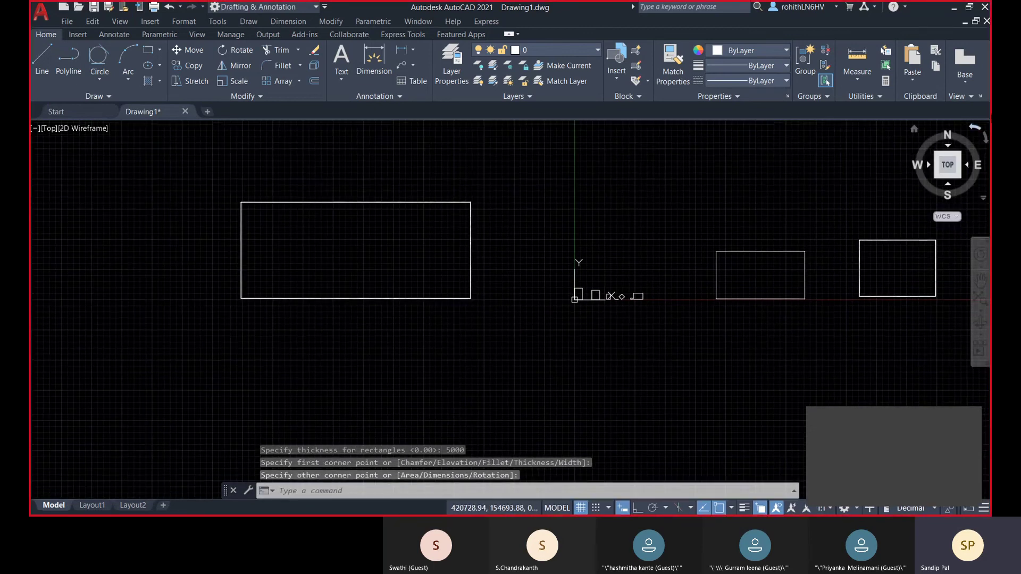
pyautogui.click(947, 187)
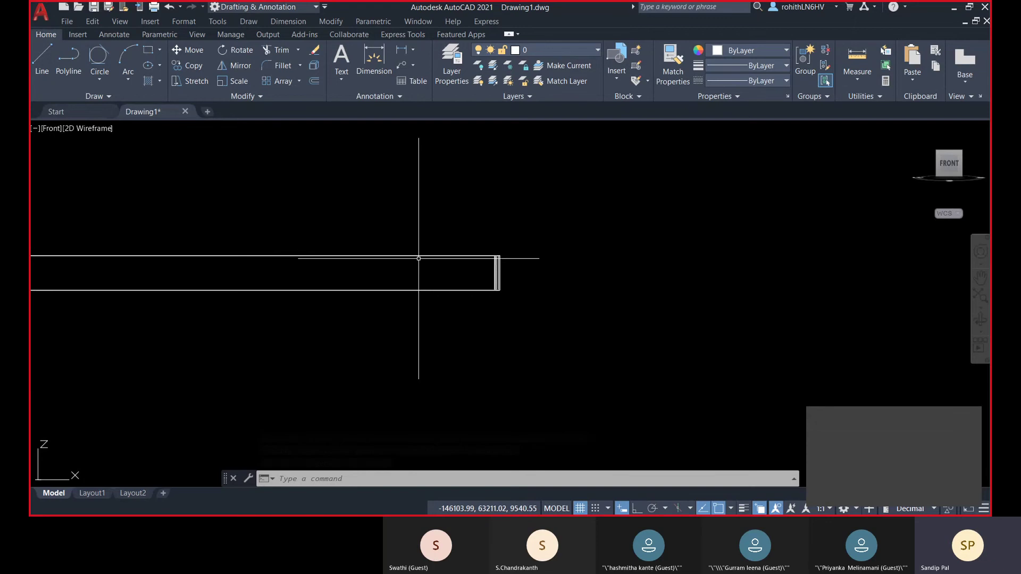
# - Switch to the Home isometric view and zoom around the corner post to inspect the 5000-thick walls
pyautogui.click(917, 130)
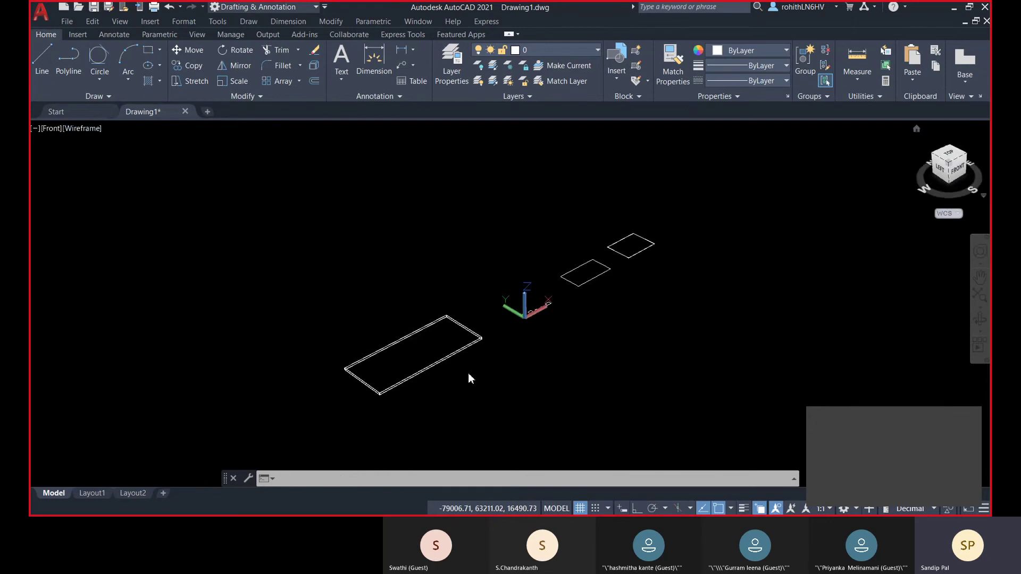
pyautogui.scroll(3, 475, 344)
pyautogui.scroll(5, 475, 345)
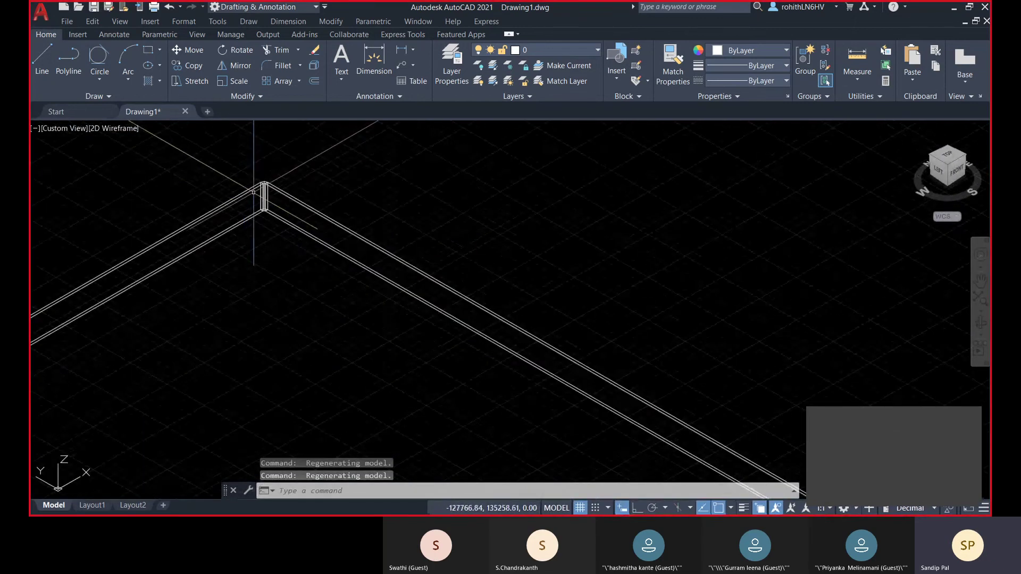
pyautogui.scroll(3, 295, 169)
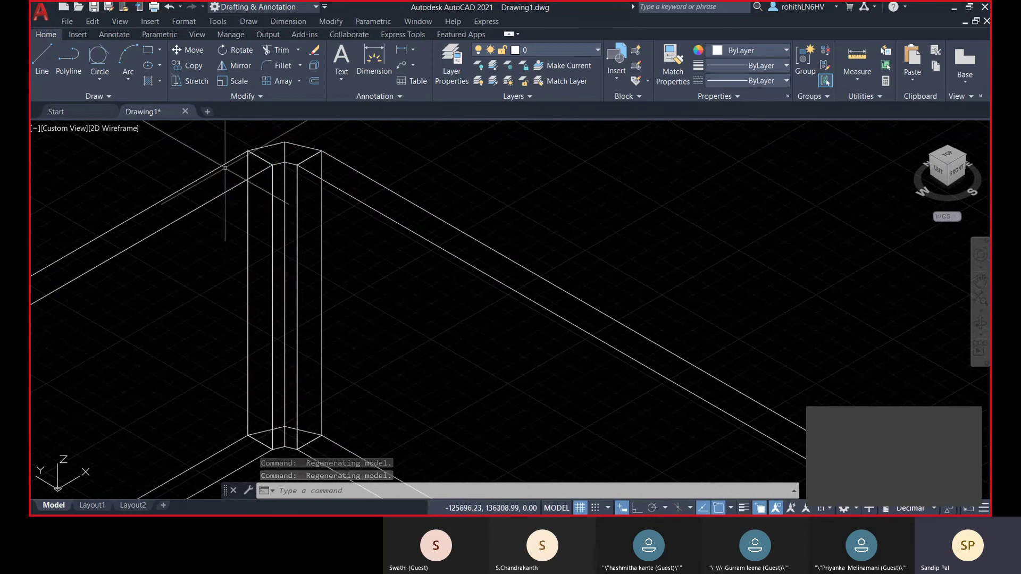
pyautogui.scroll(-4, 238, 185)
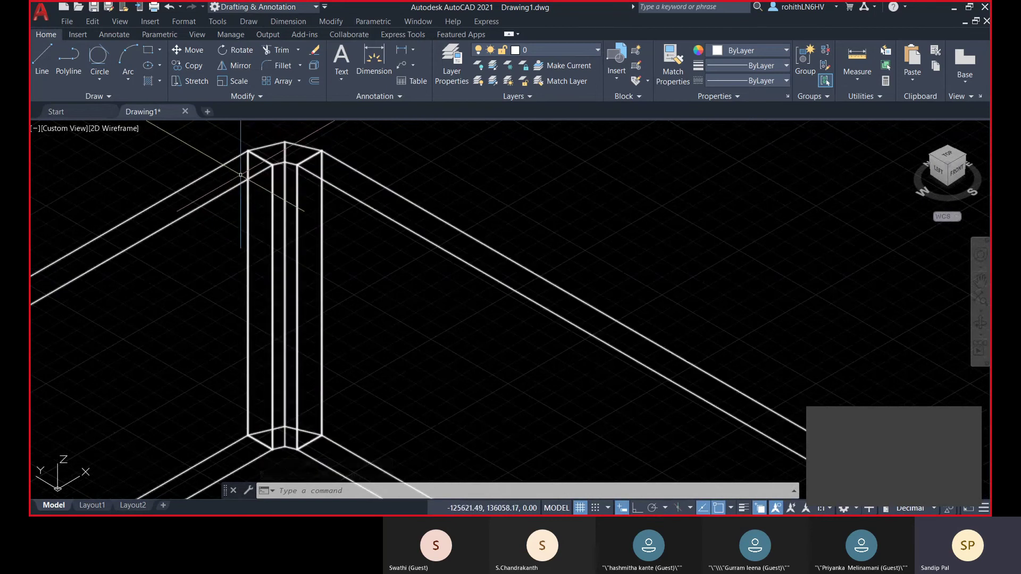
pyautogui.scroll(-4, 261, 174)
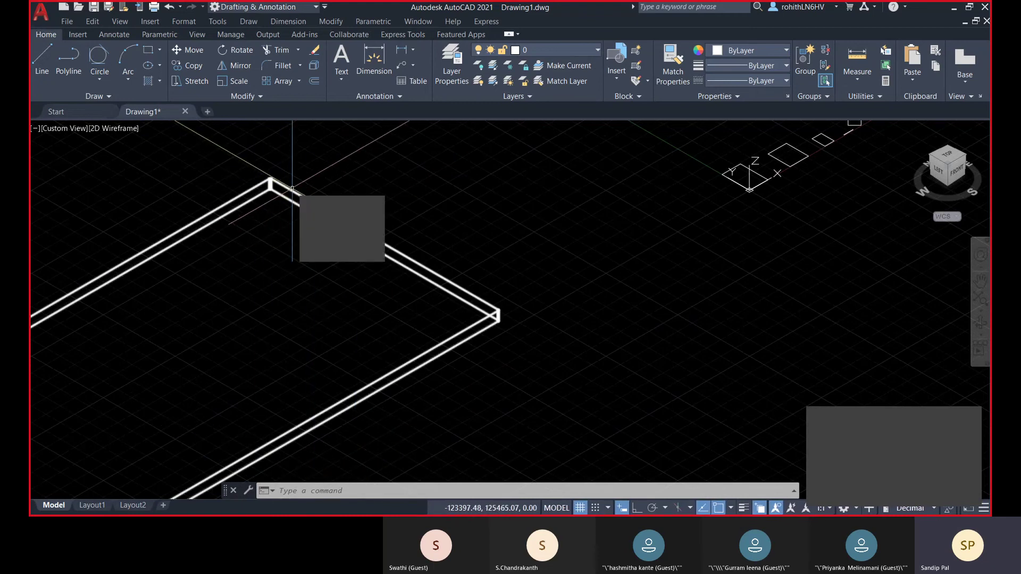
pyautogui.scroll(-5, 271, 184)
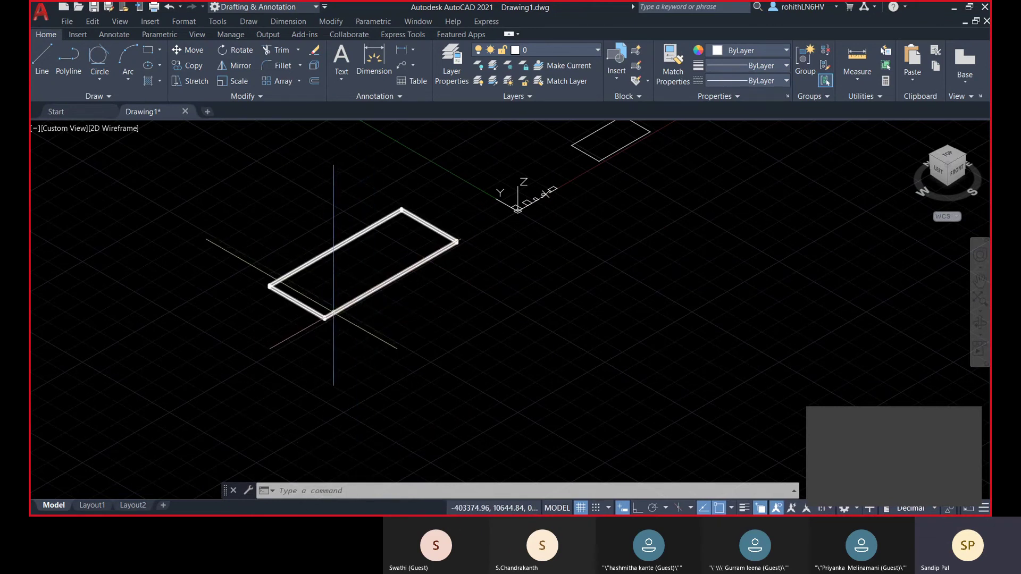
pyautogui.scroll(4, 333, 312)
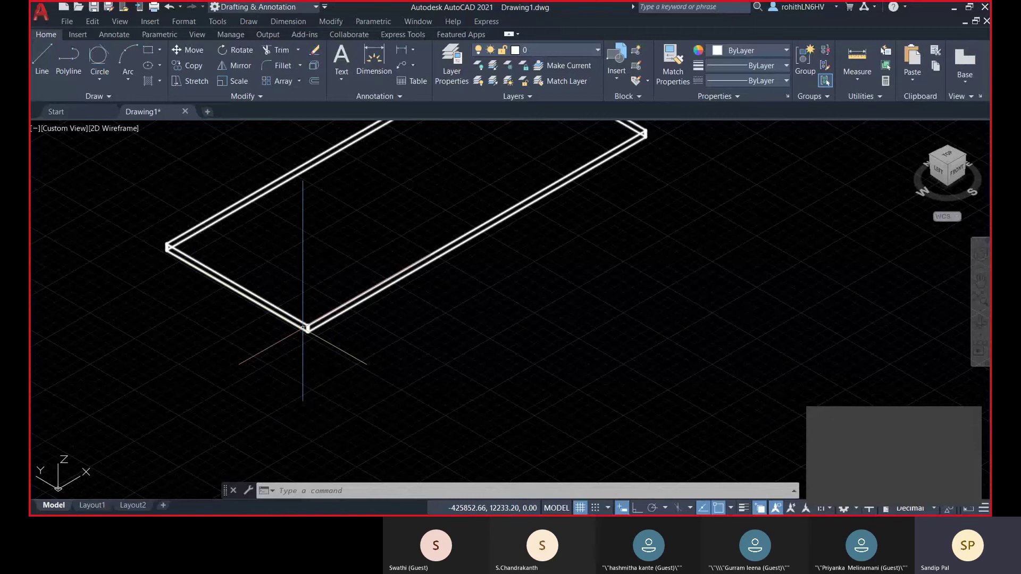
pyautogui.scroll(2, 306, 327)
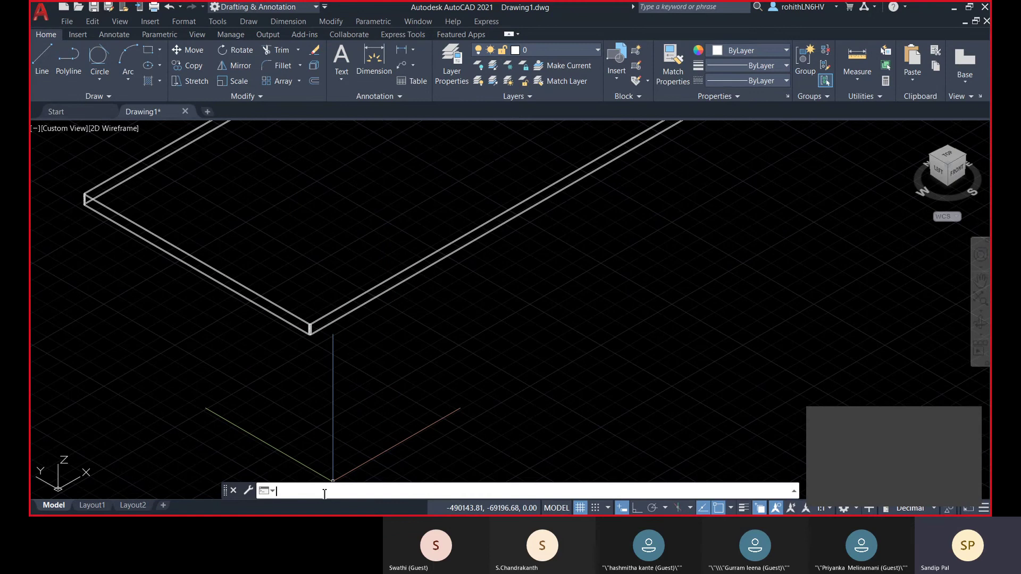
# - Run CONVTOSOLID on the 5000-thick rectangle to turn it into a solid
pyautogui.write('on')
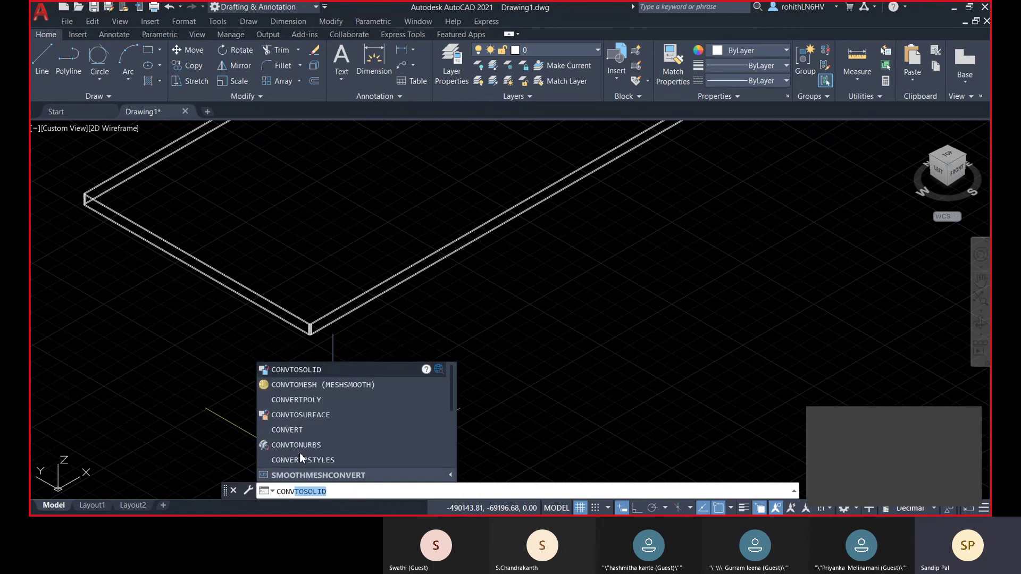
pyautogui.click(290, 370)
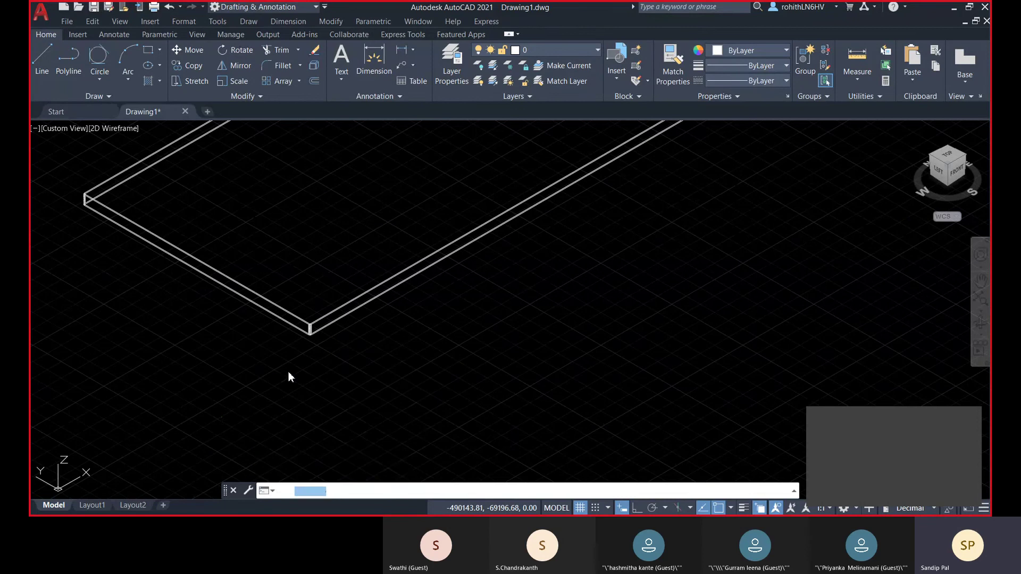
pyautogui.click(348, 302)
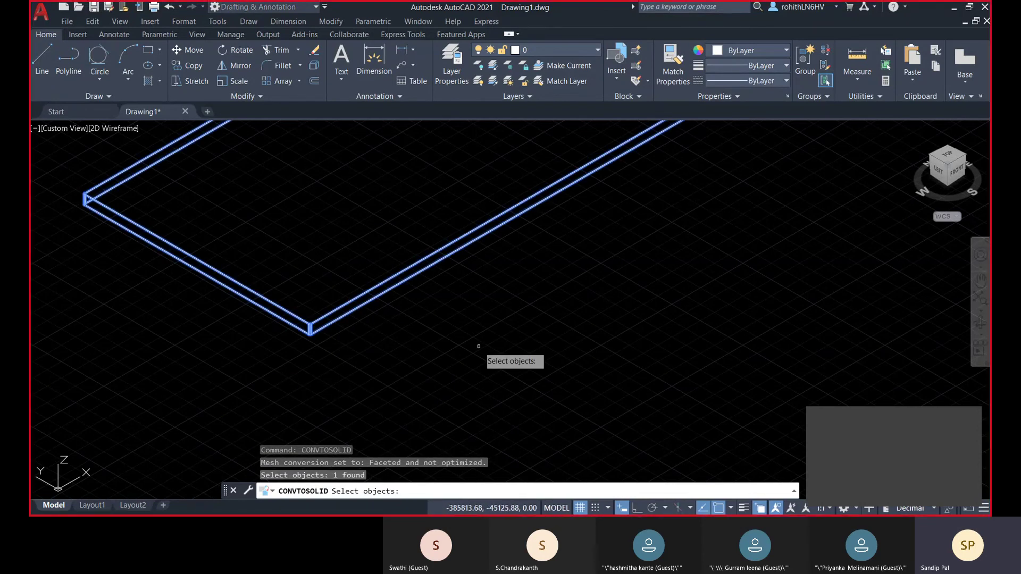
pyautogui.press('Return')
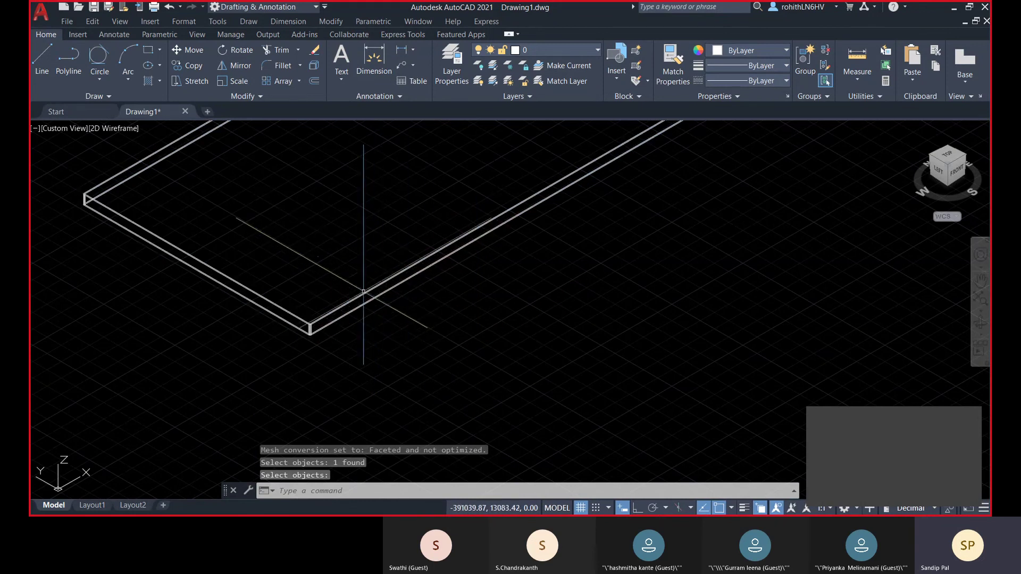
pyautogui.moveTo(365, 210); pyautogui.dragTo(367, 347, button='middle')
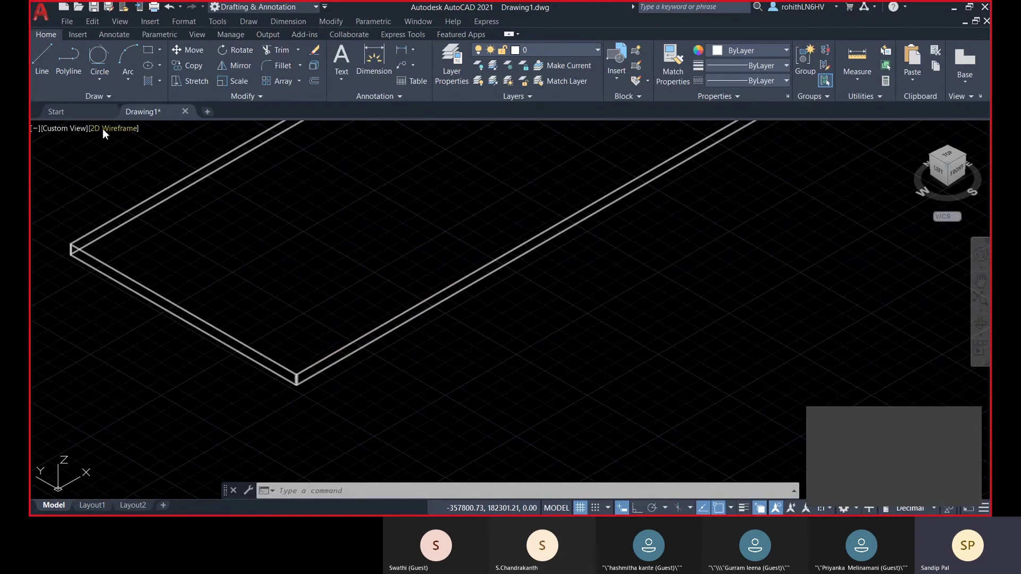
# - Recentre the solid slab and view it from the ViewCube's Top face
pyautogui.click(103, 129)
pyautogui.press('Escape')
pyautogui.scroll(4, 296, 375)
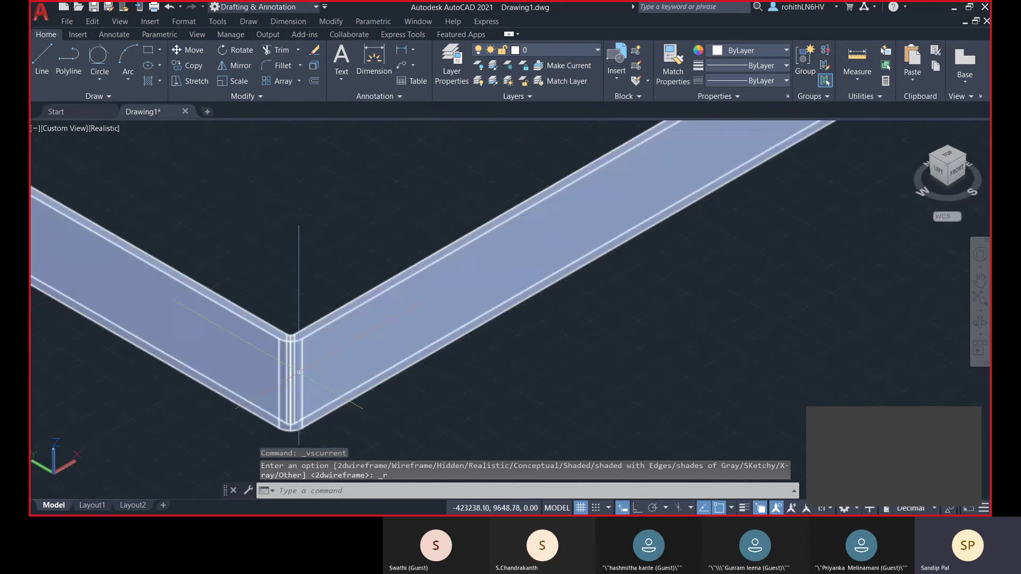
pyautogui.scroll(2, 278, 348)
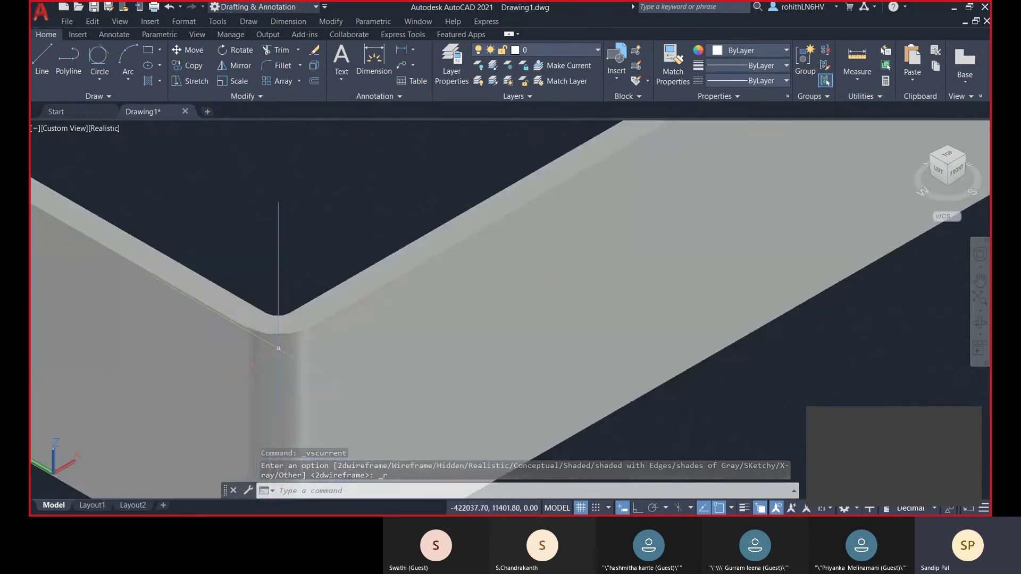
pyautogui.scroll(-2, 278, 349)
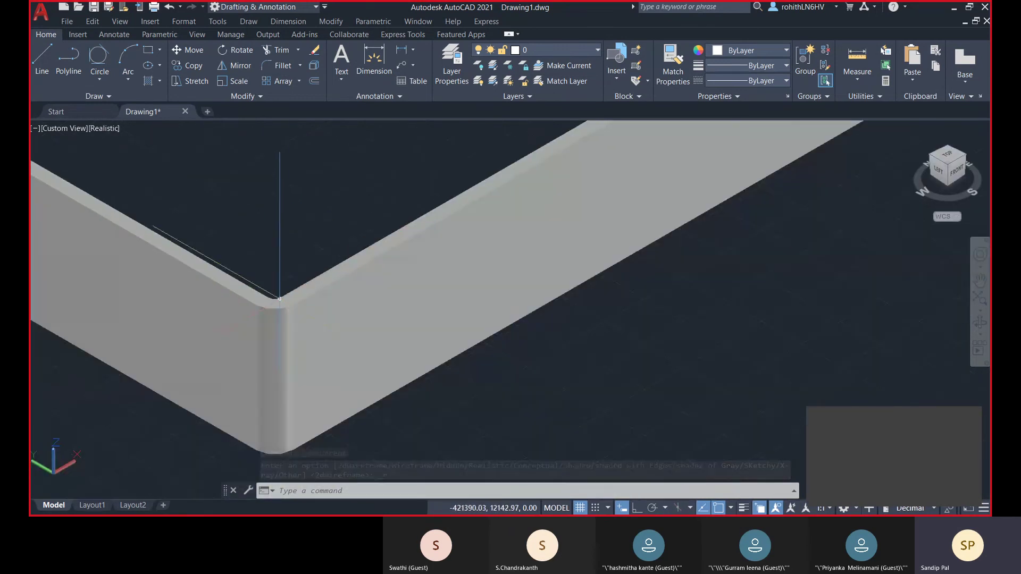
pyautogui.scroll(-5, 280, 299)
pyautogui.scroll(5, 252, 303)
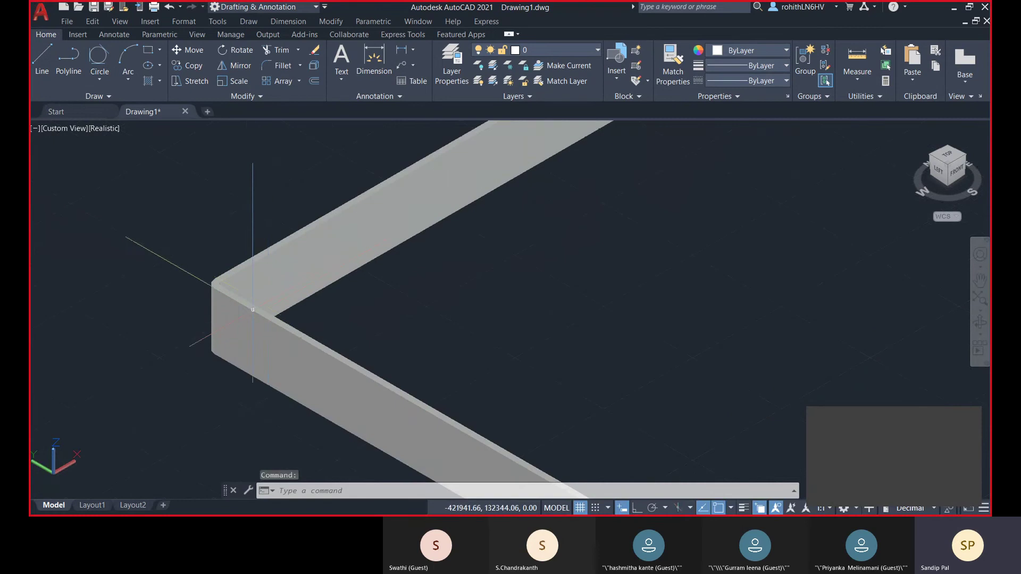
pyautogui.scroll(2, 253, 310)
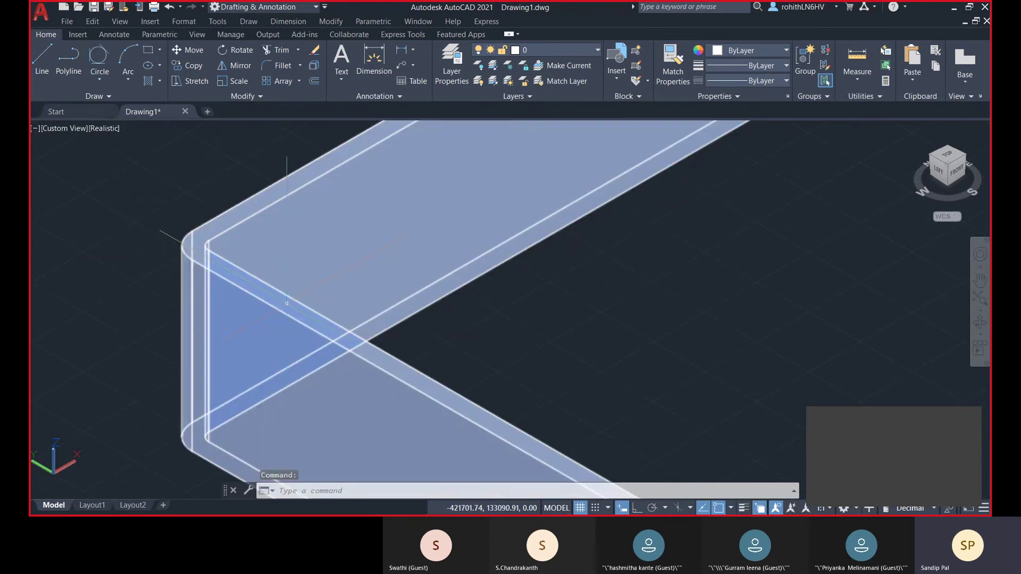
pyautogui.scroll(-5, 287, 304)
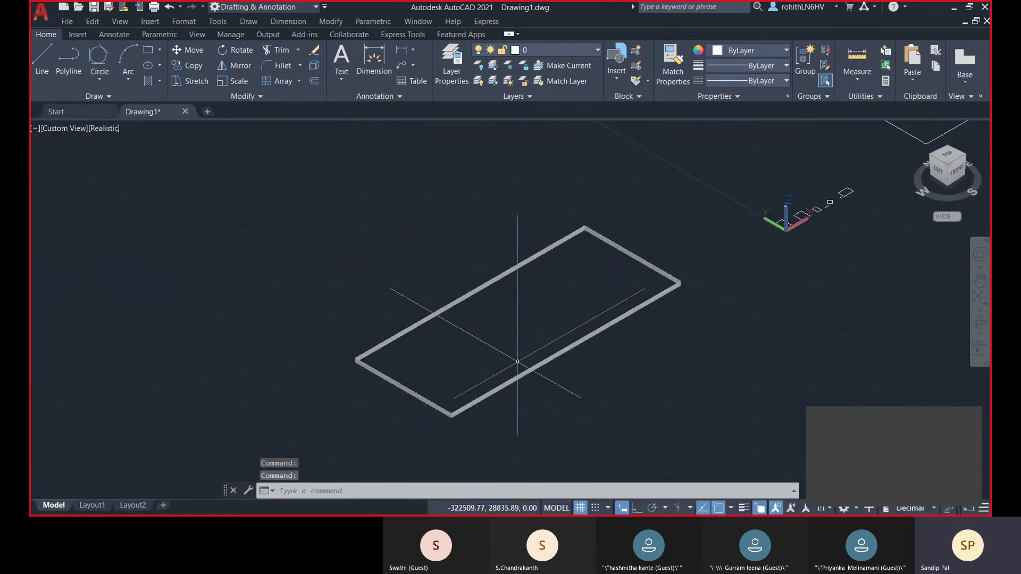
pyautogui.moveTo(518, 362); pyautogui.dragTo(474, 380, button='middle')
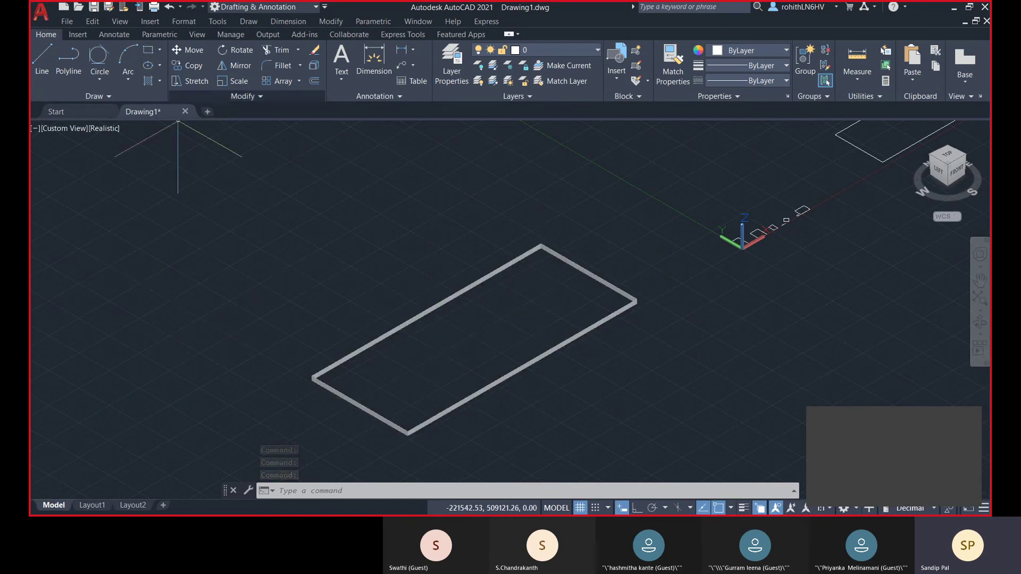
pyautogui.click(955, 157)
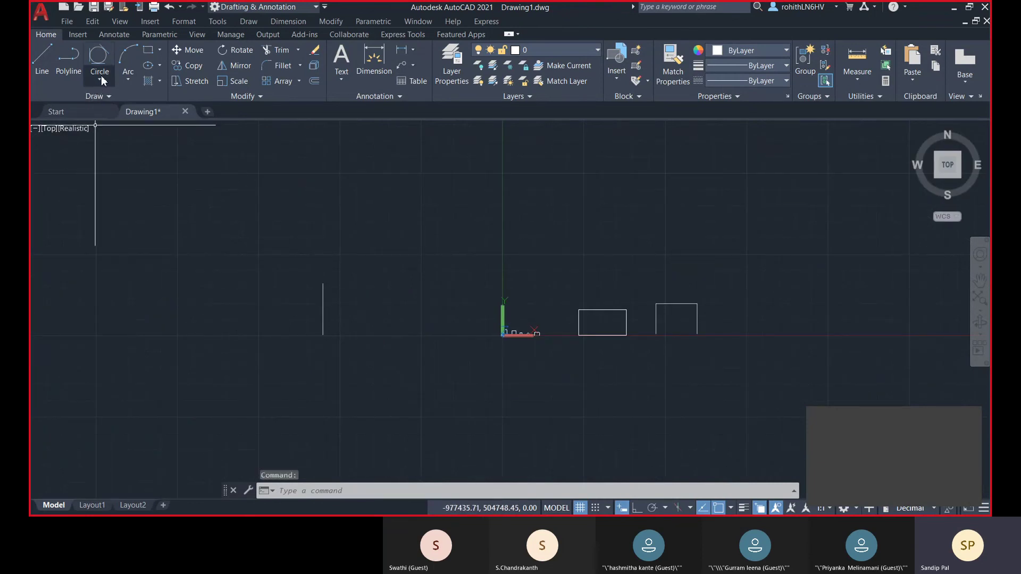
# - Draw a 3-sided inscribed polygon centred on the square, one vertex at its bottom-right corner
pyautogui.click(159, 51)
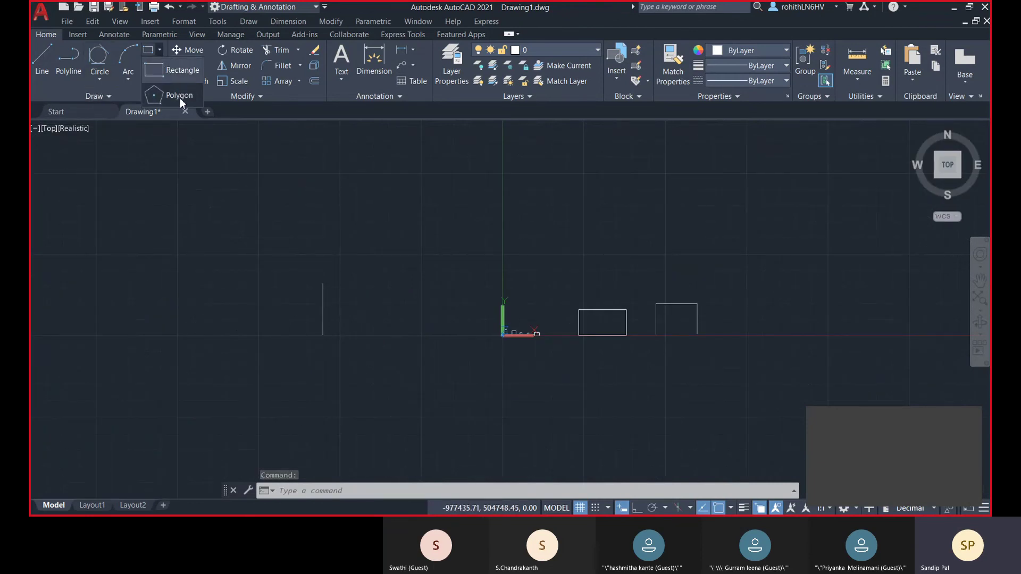
pyautogui.click(180, 98)
pyautogui.moveTo(481, 251); pyautogui.dragTo(330, 273, button='middle')
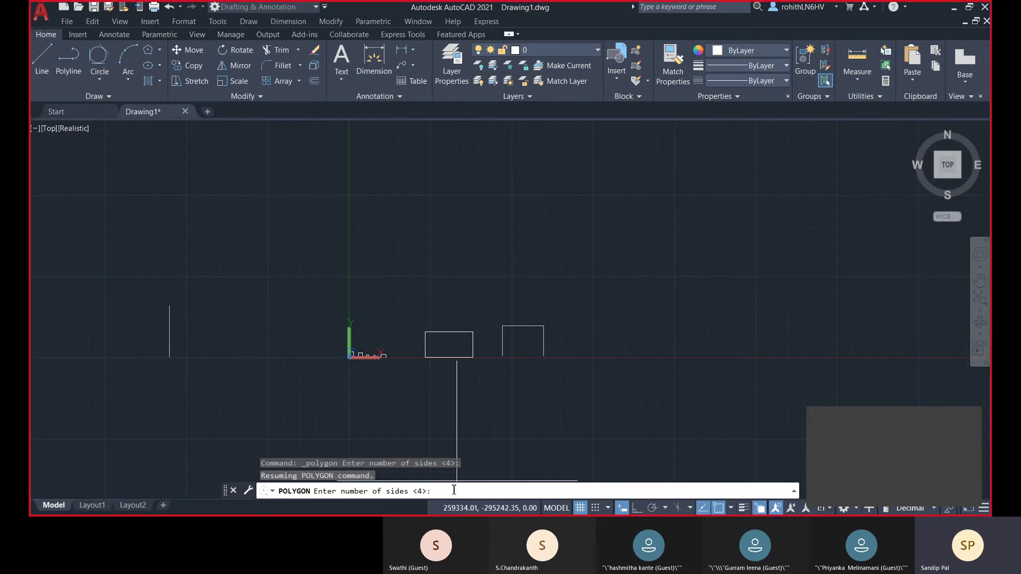
pyautogui.press('Return')
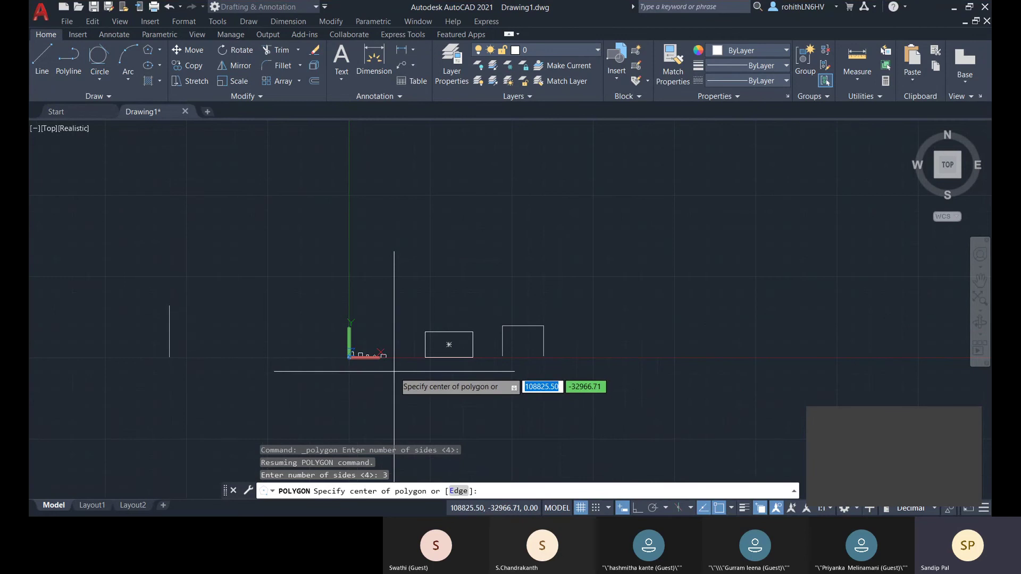
pyautogui.scroll(4, 396, 372)
pyautogui.scroll(5, 315, 349)
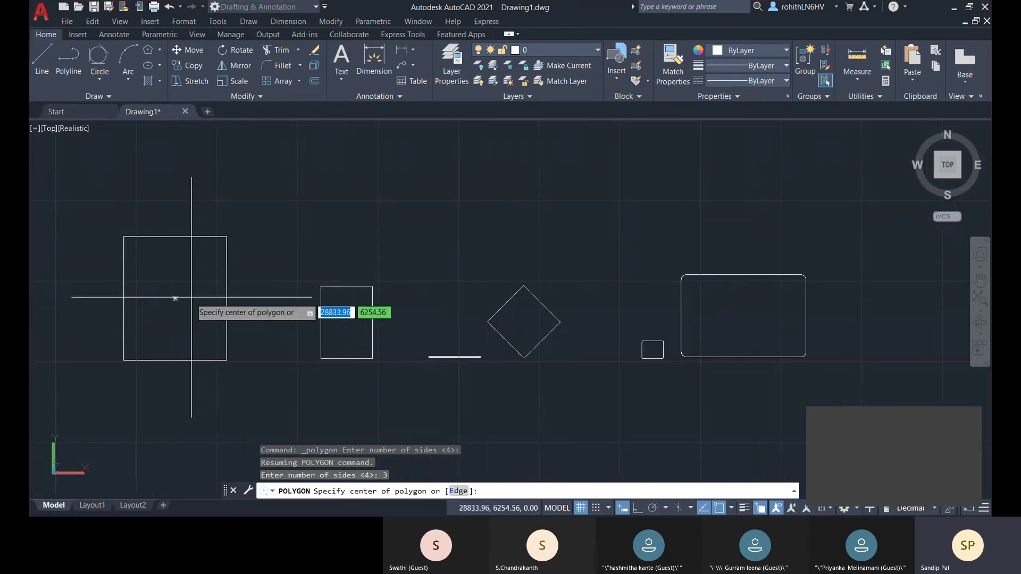
pyautogui.moveTo(178, 296); pyautogui.dragTo(321, 284, button='middle')
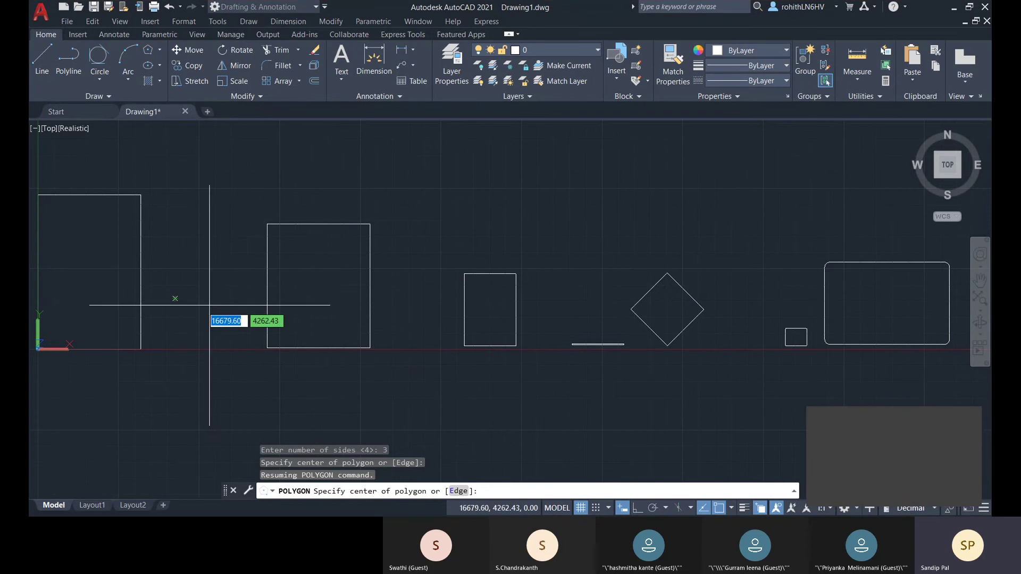
pyautogui.scroll(-2, 311, 301)
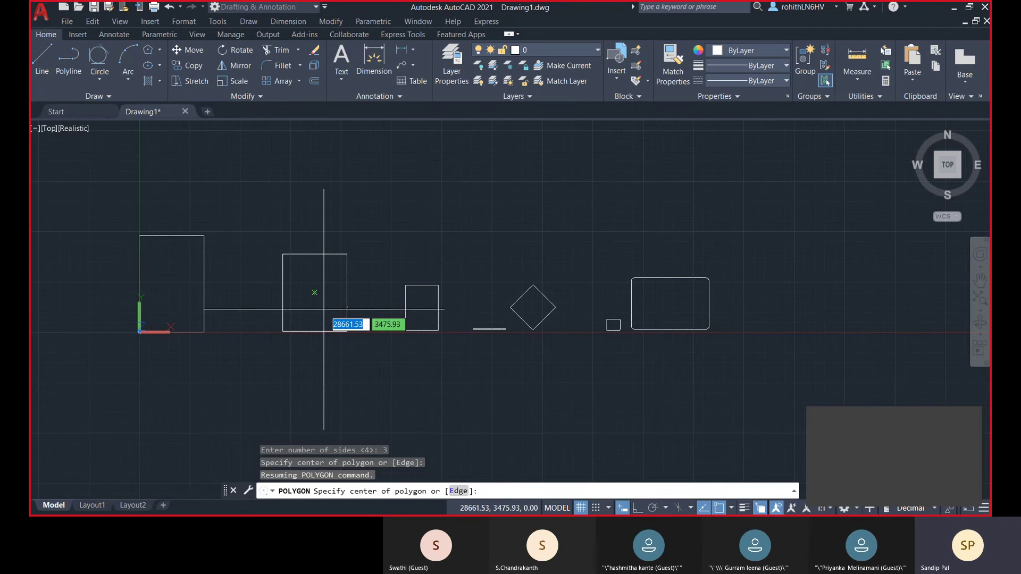
pyautogui.scroll(3, 331, 301)
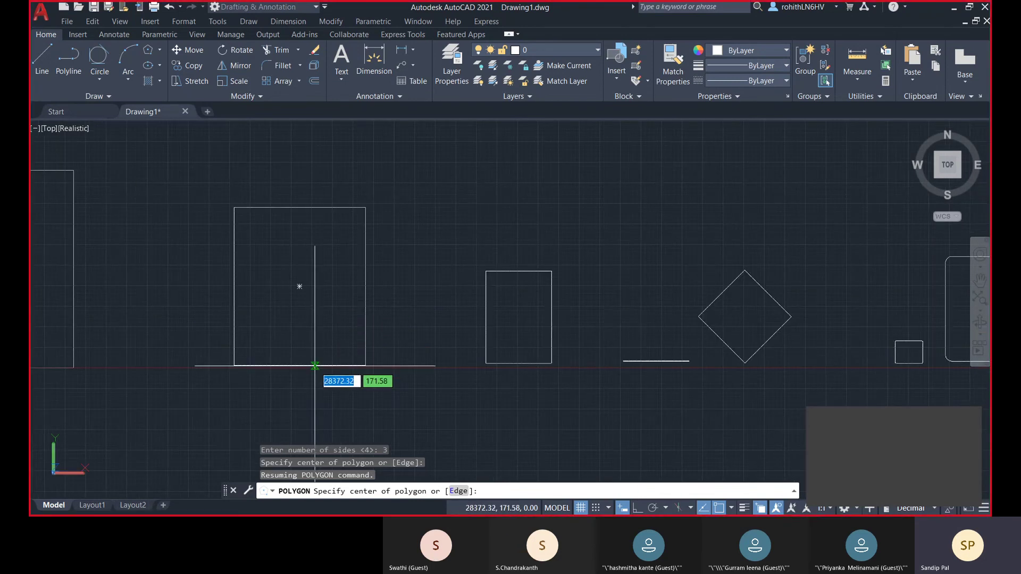
pyautogui.click(299, 286)
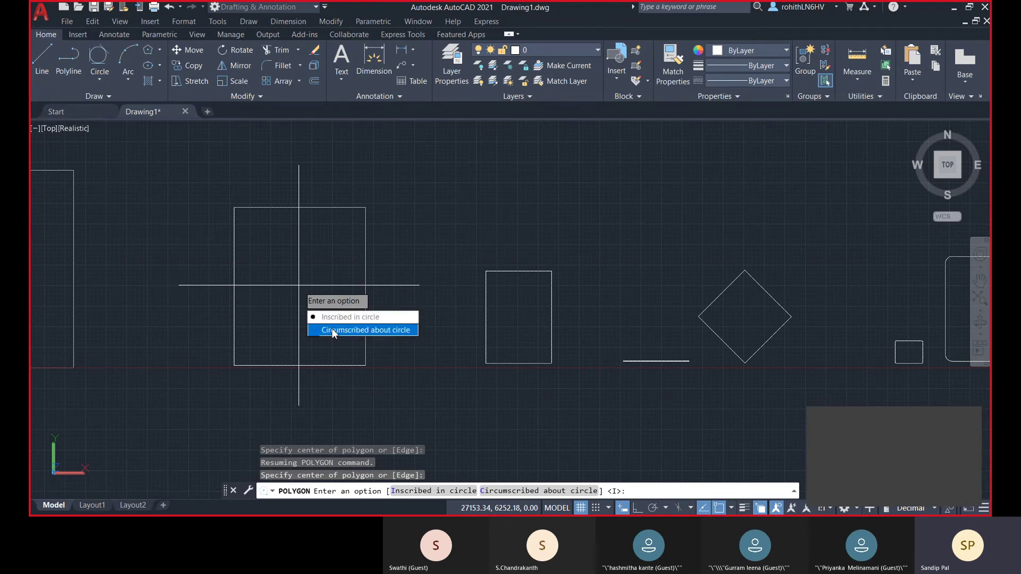
pyautogui.click(334, 318)
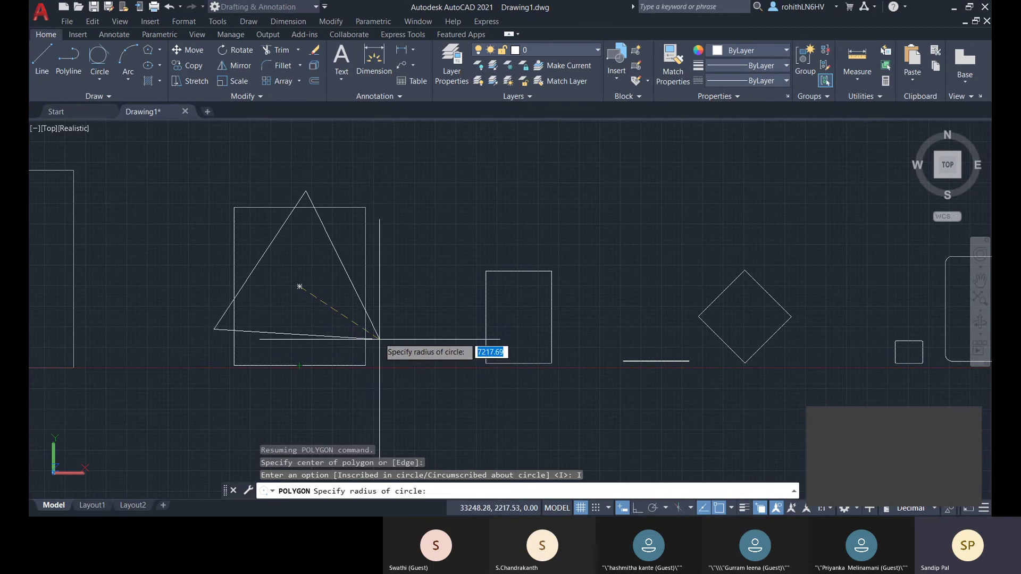
pyautogui.click(366, 365)
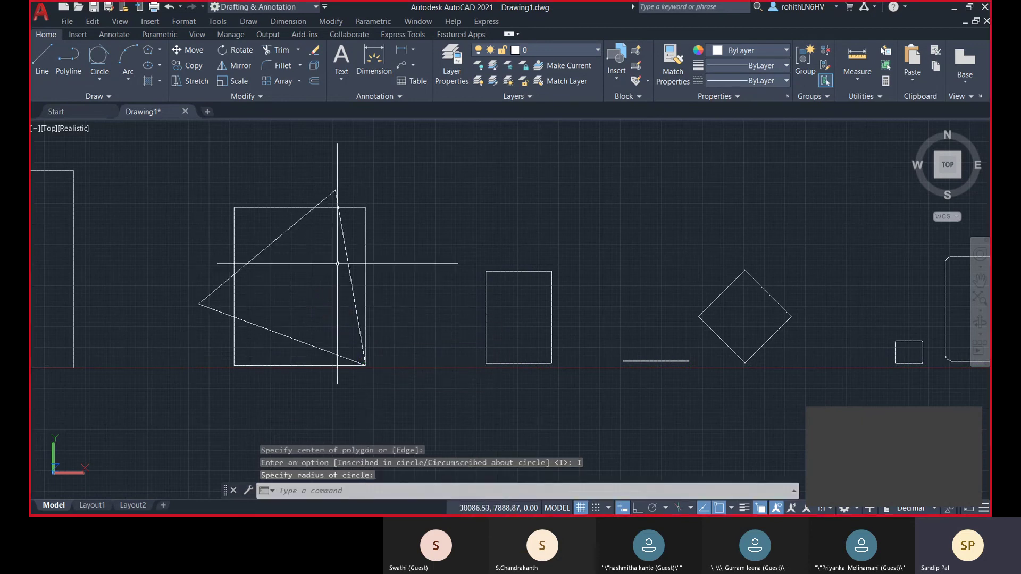
# - Draw a centre-radius circle at the square's centre passing through its bottom-right corner
pyautogui.click(103, 81)
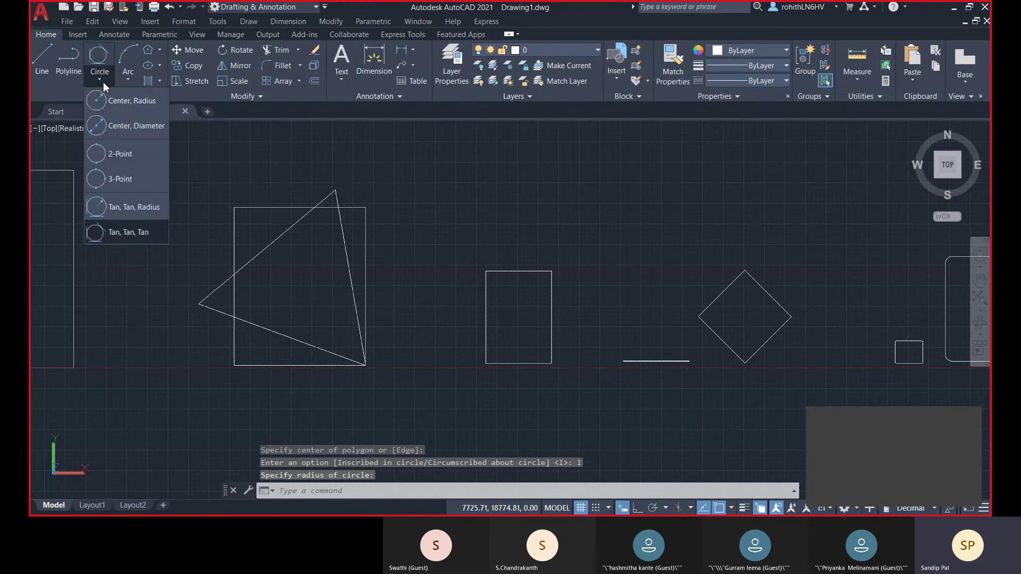
pyautogui.click(125, 100)
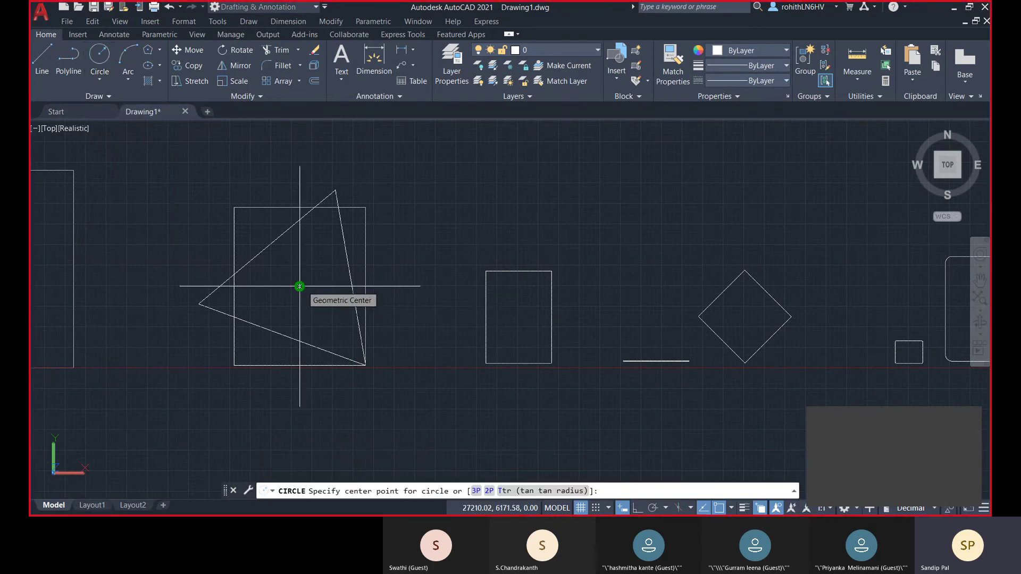
pyautogui.click(300, 286)
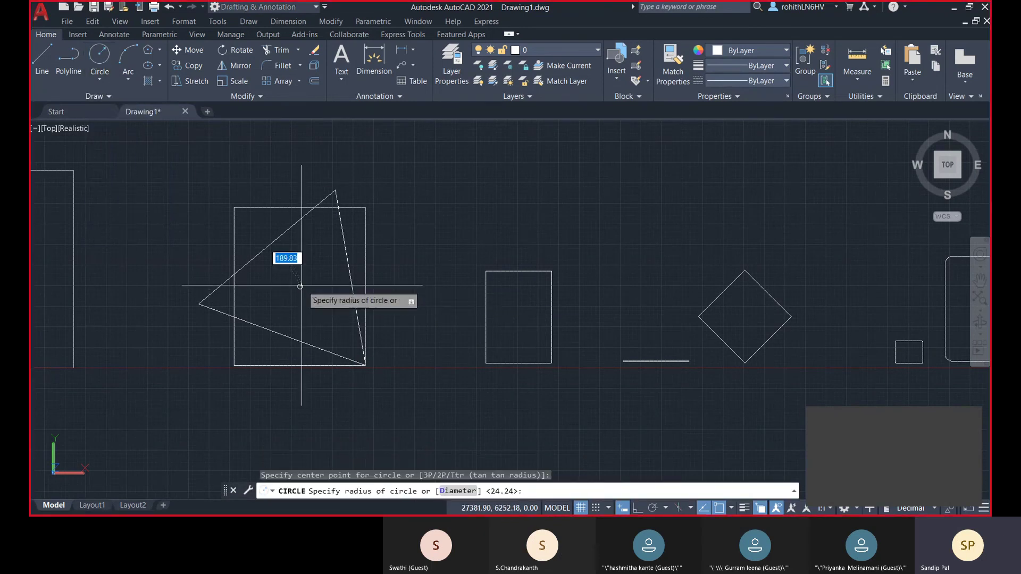
pyautogui.click(365, 365)
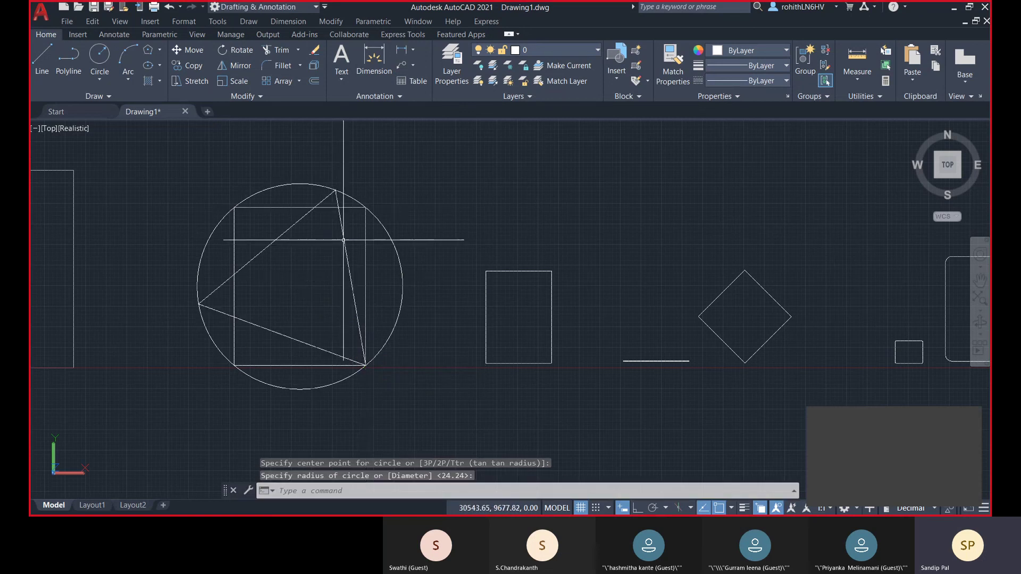
# - Clear the triangle selection and start a new Polygon command
pyautogui.click(271, 245)
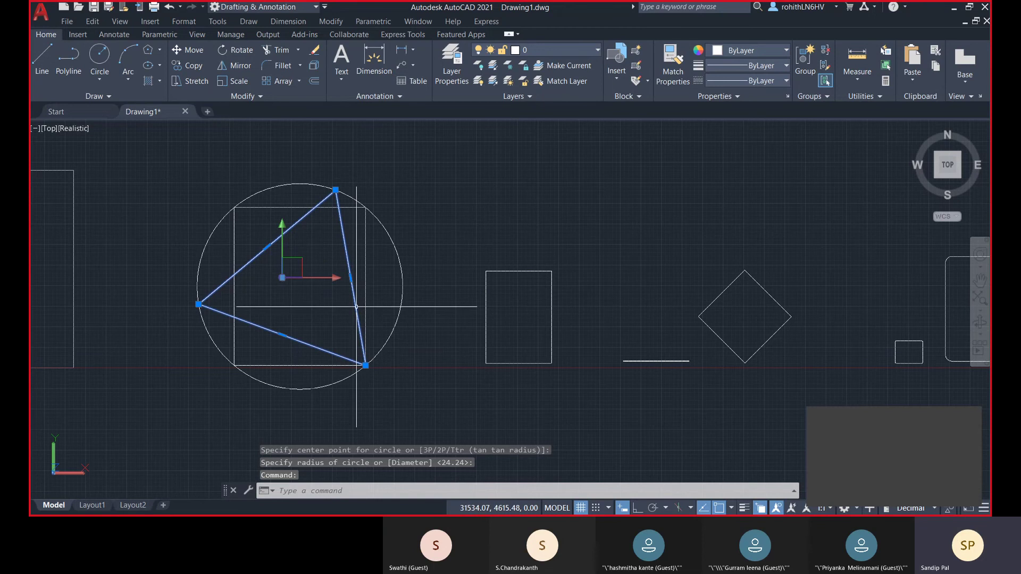
pyautogui.press('Escape')
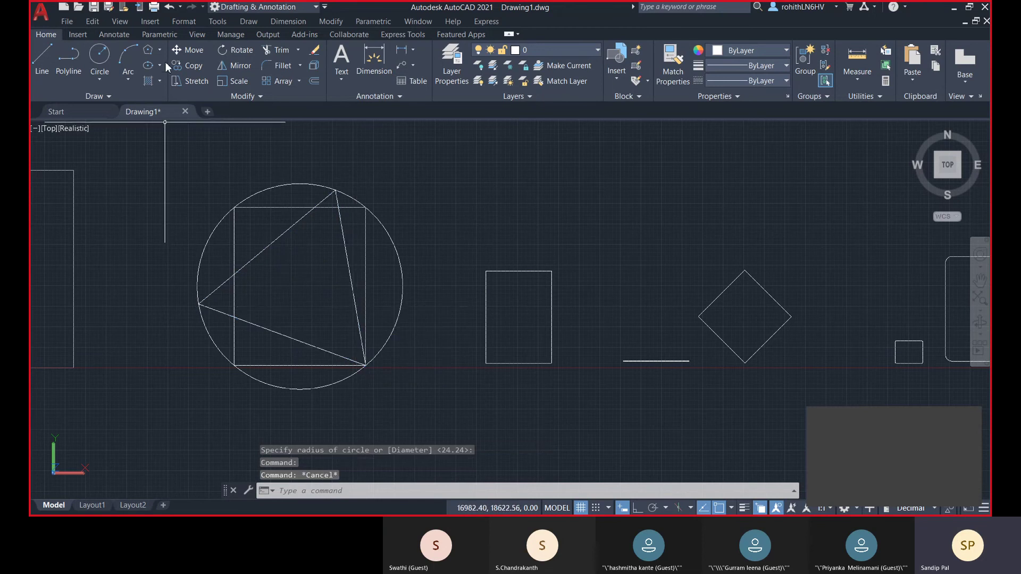
pyautogui.click(161, 50)
pyautogui.click(173, 95)
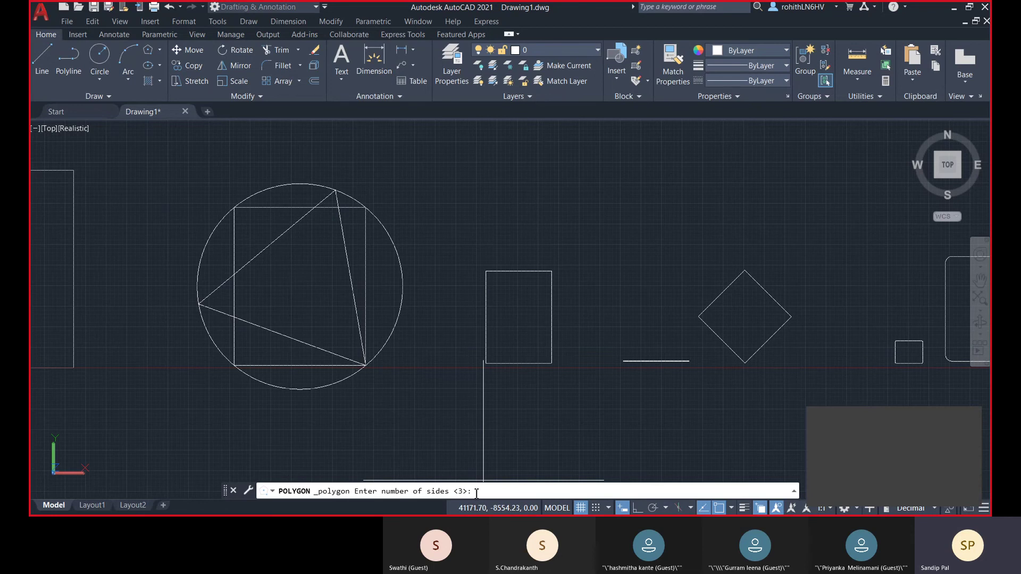
# - Draw a 3-sided polygon circumscribed about the circle, then erase the circle
pyautogui.press('Return')
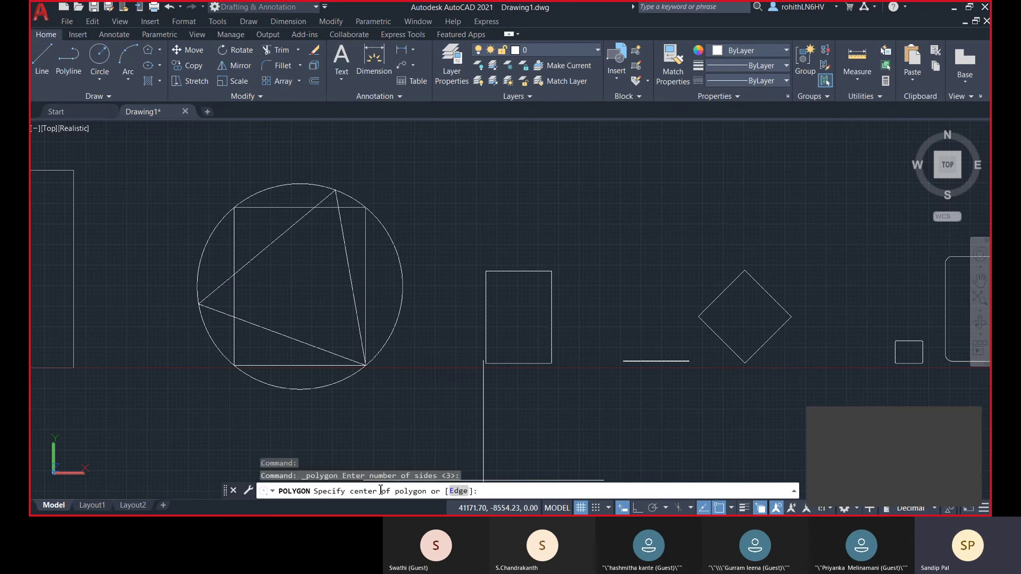
pyautogui.click(300, 286)
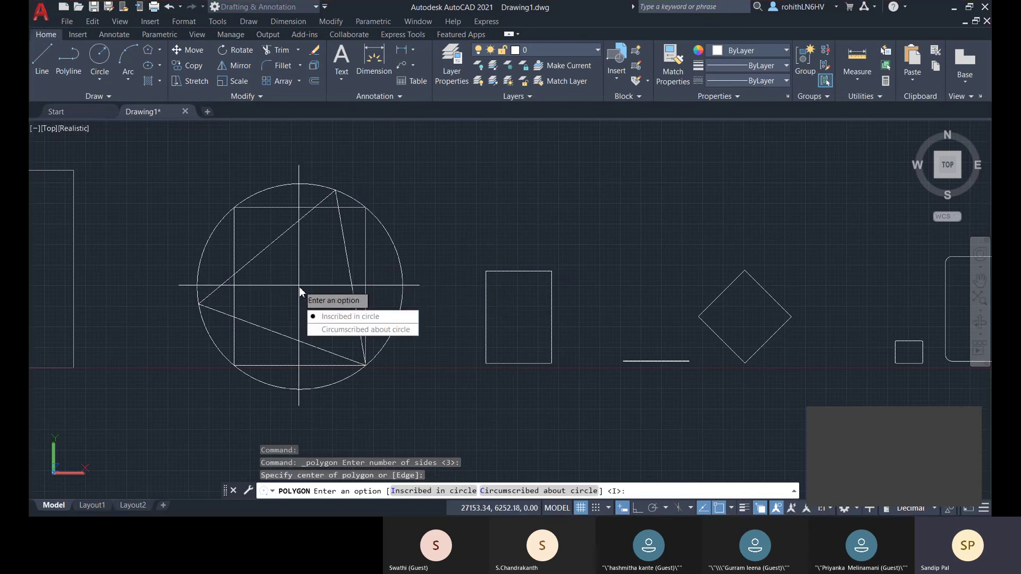
pyautogui.click(315, 330)
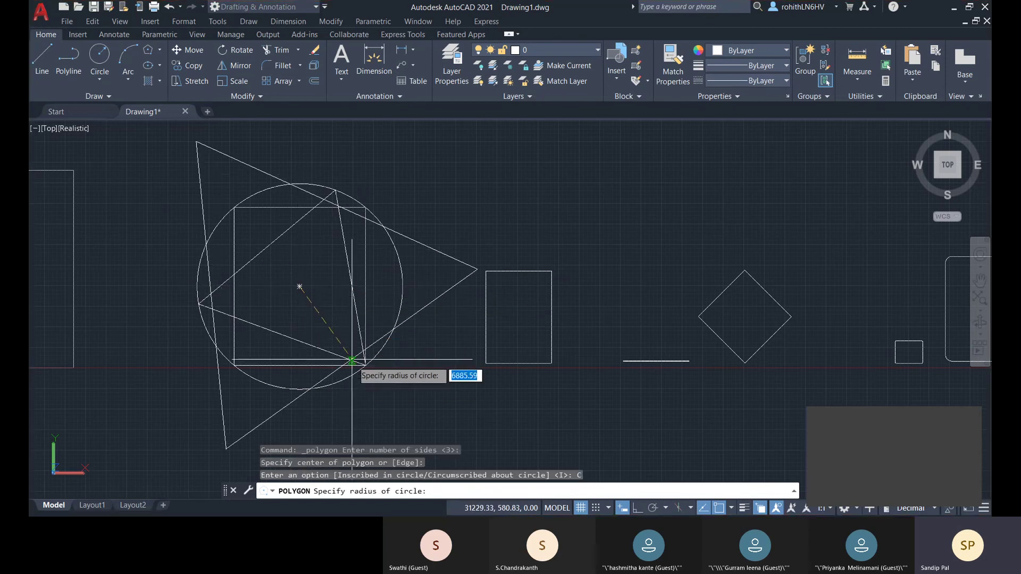
pyautogui.click(357, 363)
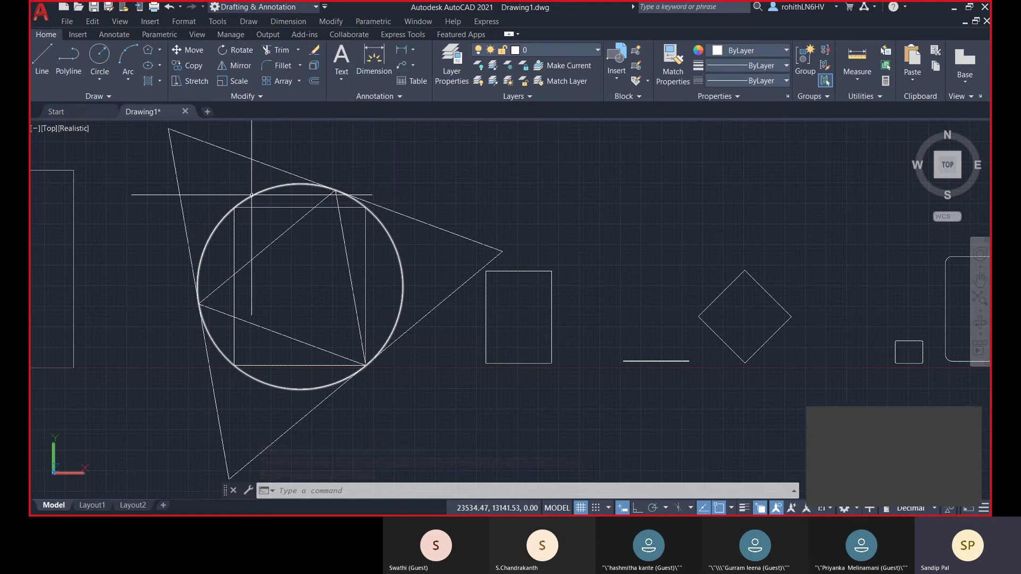
pyautogui.click(229, 210)
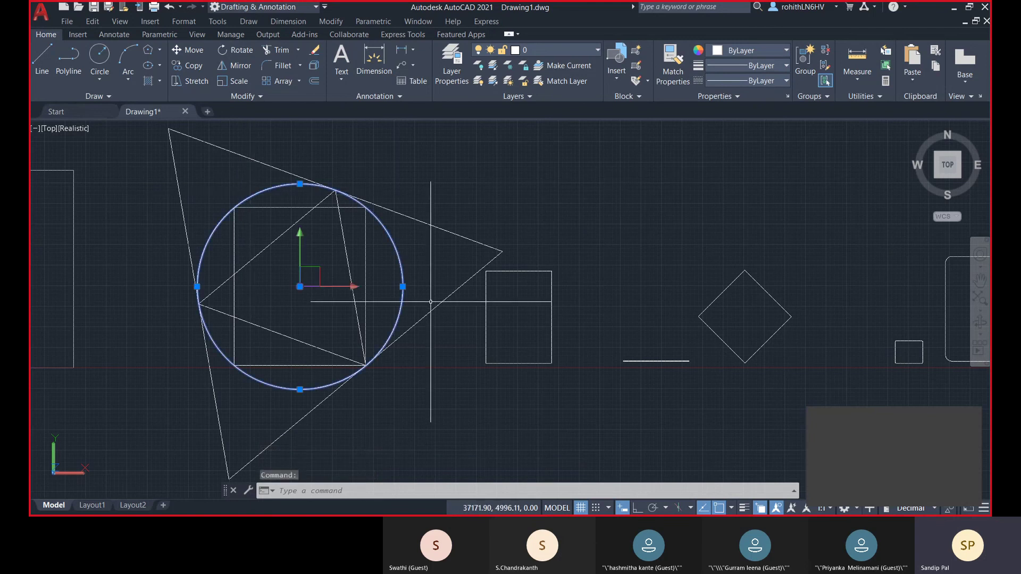
pyautogui.press('Delete')
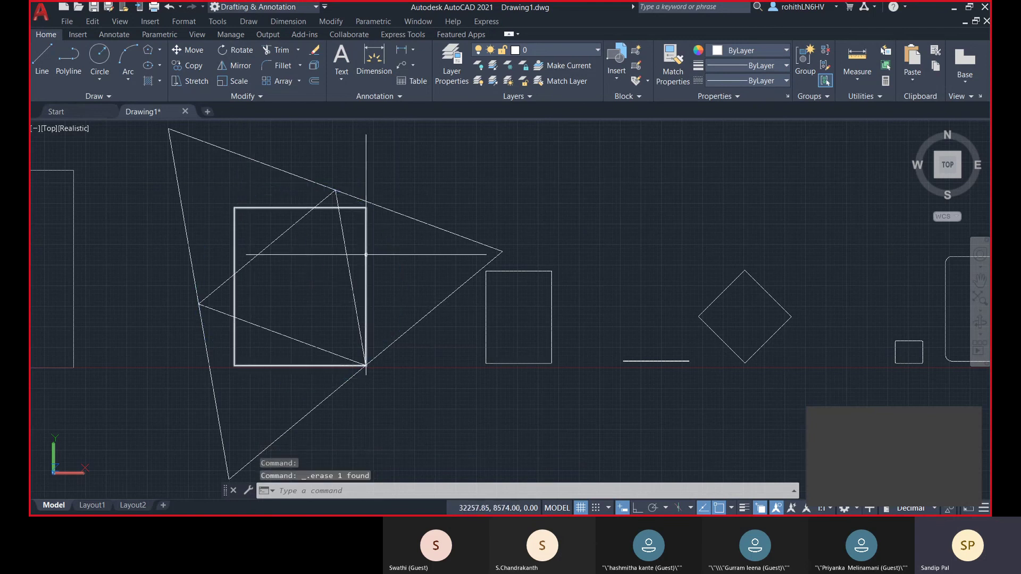
# - Delete the square and zoom out to show both nested triangles and the other shapes
pyautogui.click(366, 255)
pyautogui.press('Delete')
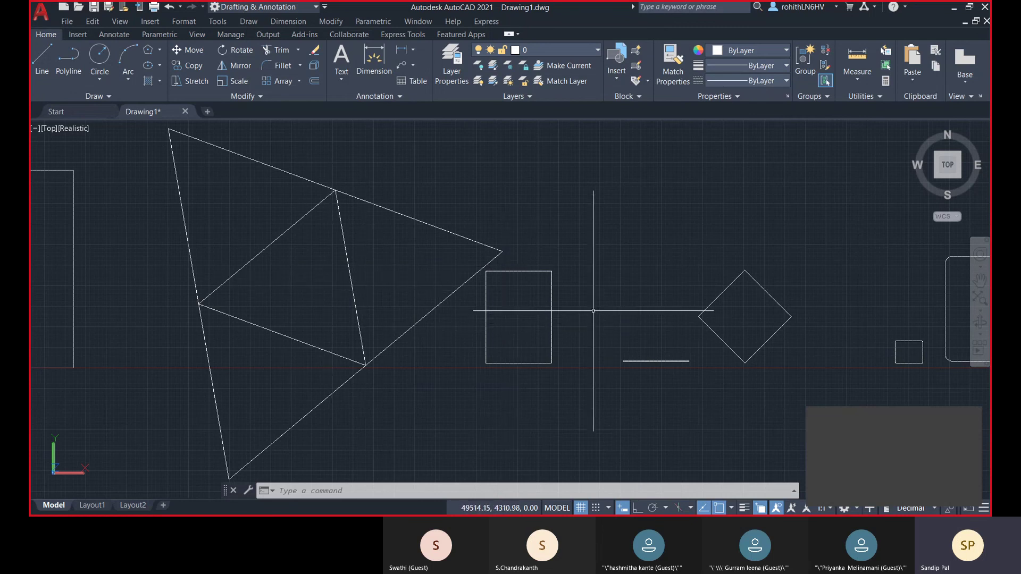
pyautogui.scroll(-3, 593, 310)
pyautogui.scroll(-2, 600, 303)
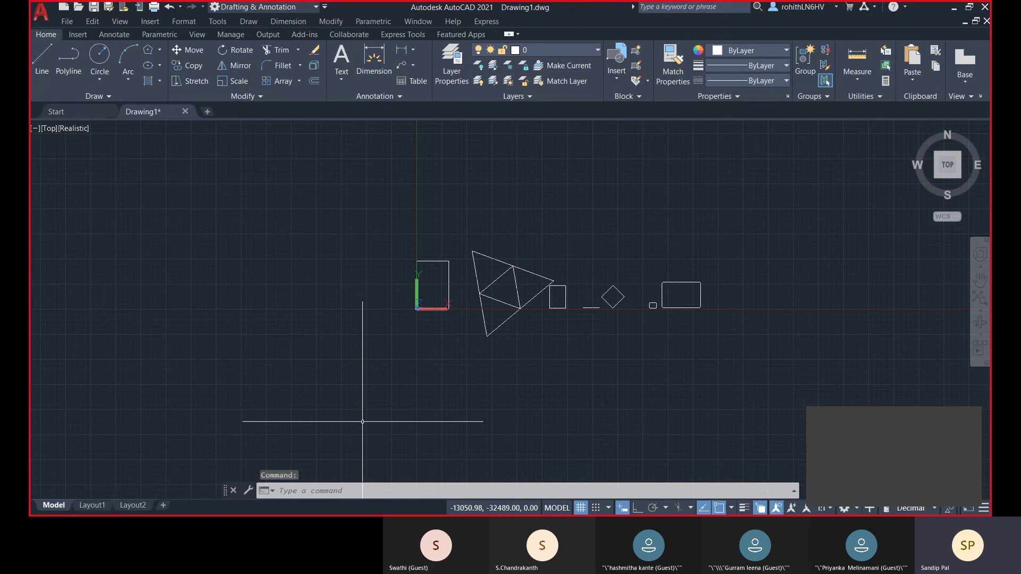
# - Erase all window-selected shapes and switch the visual style to 2D Wireframe
pyautogui.click(340, 210)
pyautogui.click(769, 367)
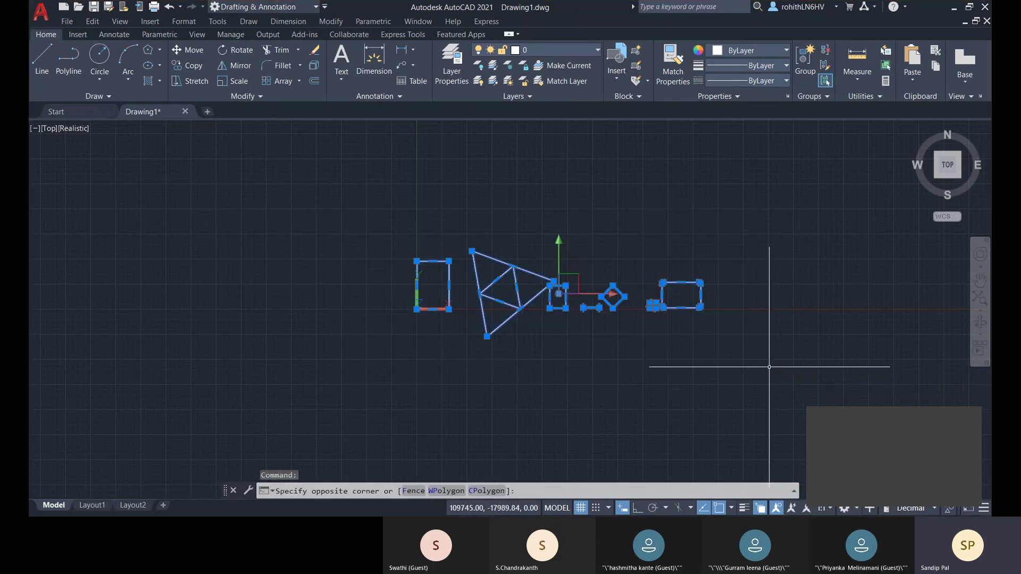
pyautogui.press('Delete')
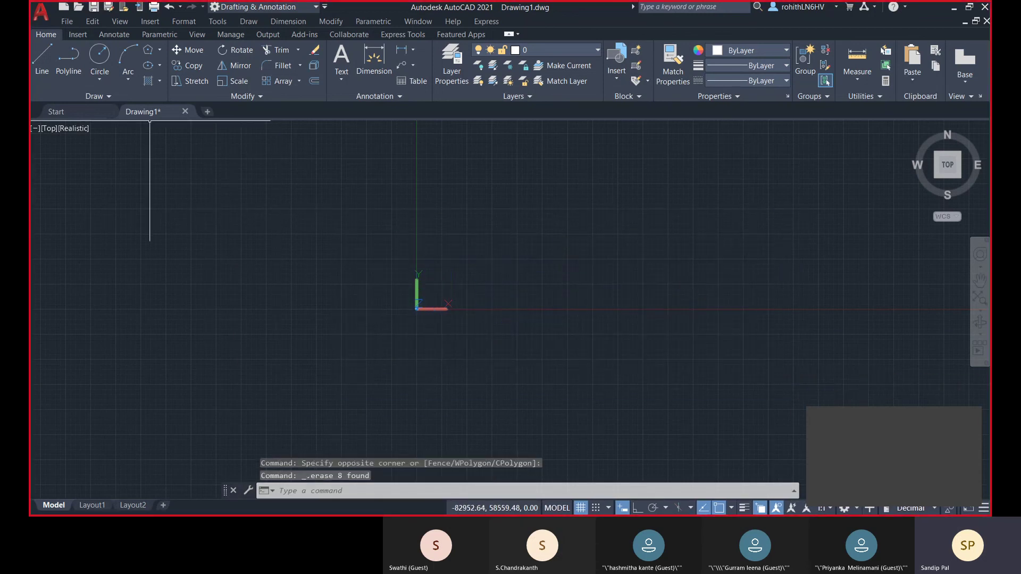
pyautogui.click(75, 129)
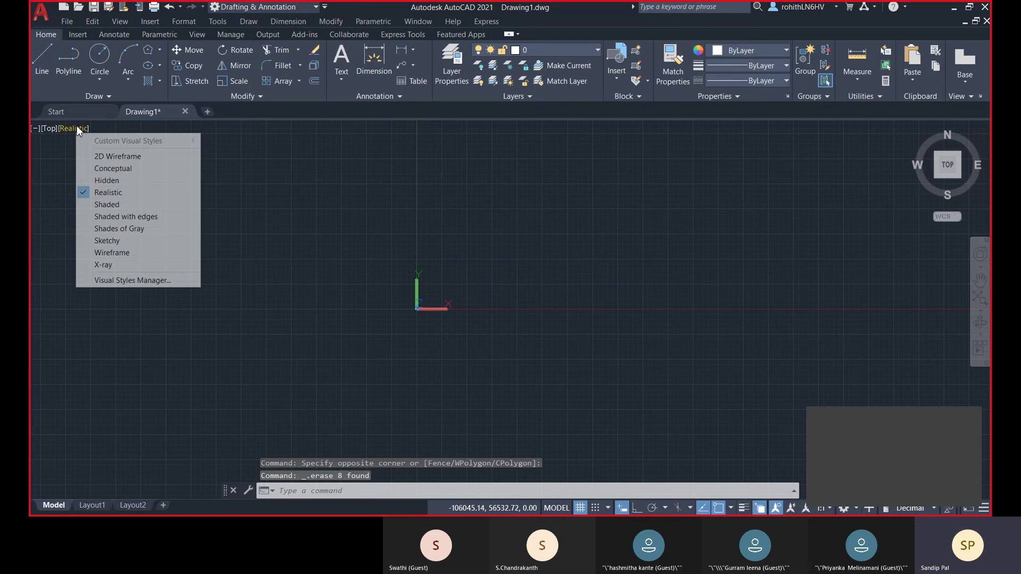
pyautogui.click(137, 158)
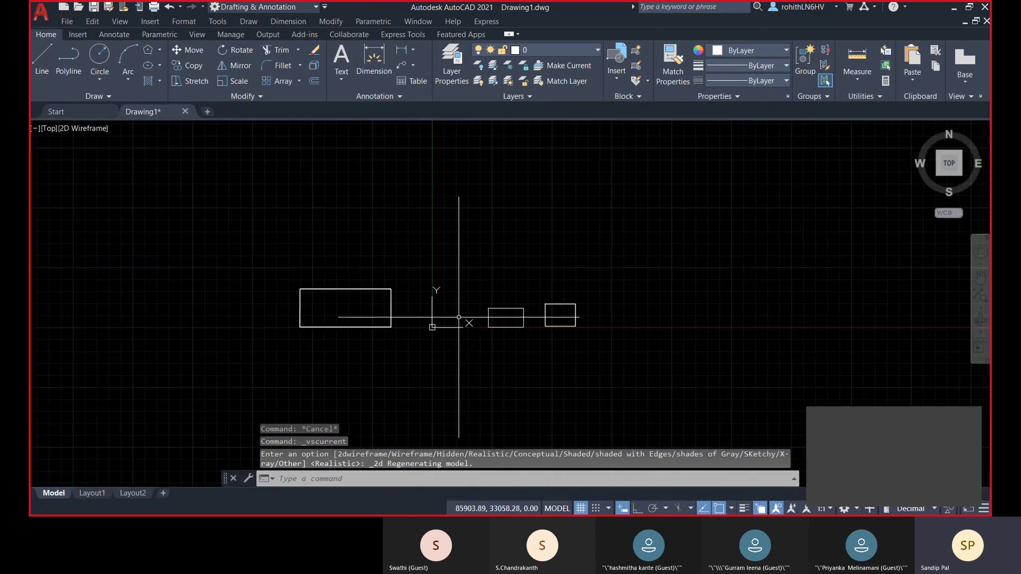
# - Erase the three leftover objects and recentre the now empty drawing
pyautogui.scroll(-3, 486, 330)
pyautogui.click(374, 273)
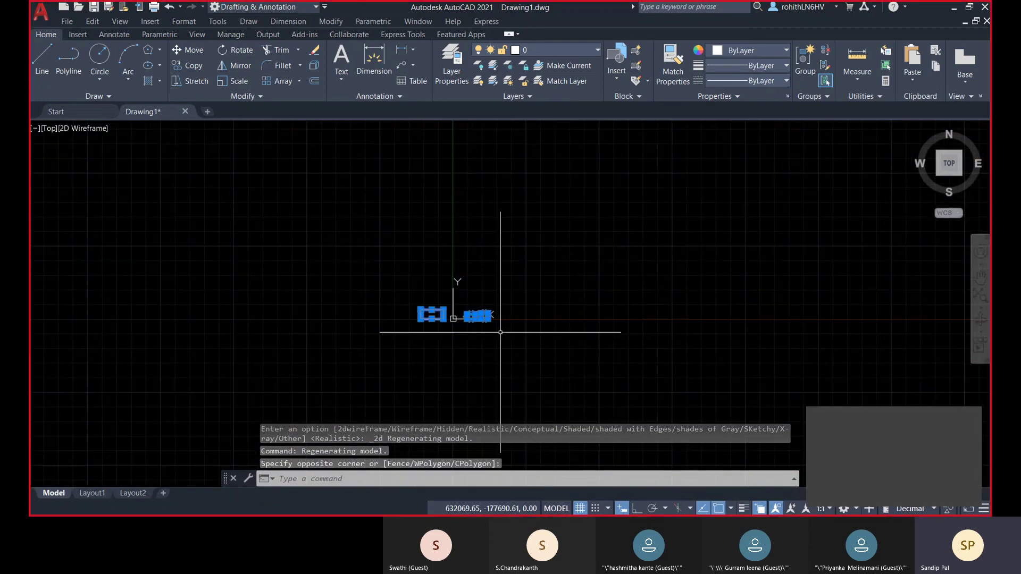
pyautogui.click(500, 332)
pyautogui.press('Delete')
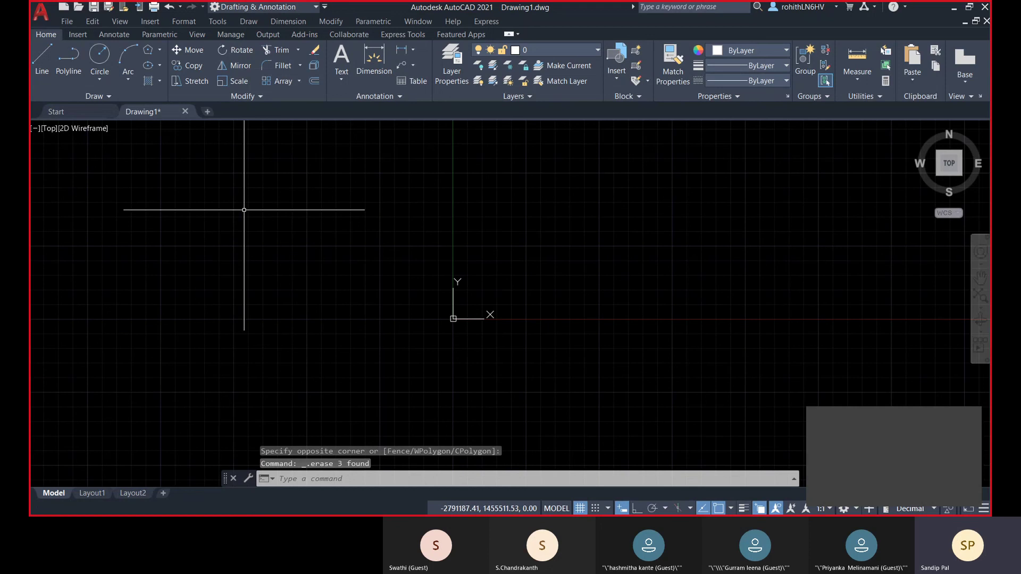
pyautogui.moveTo(244, 209); pyautogui.dragTo(219, 245, button='middle')
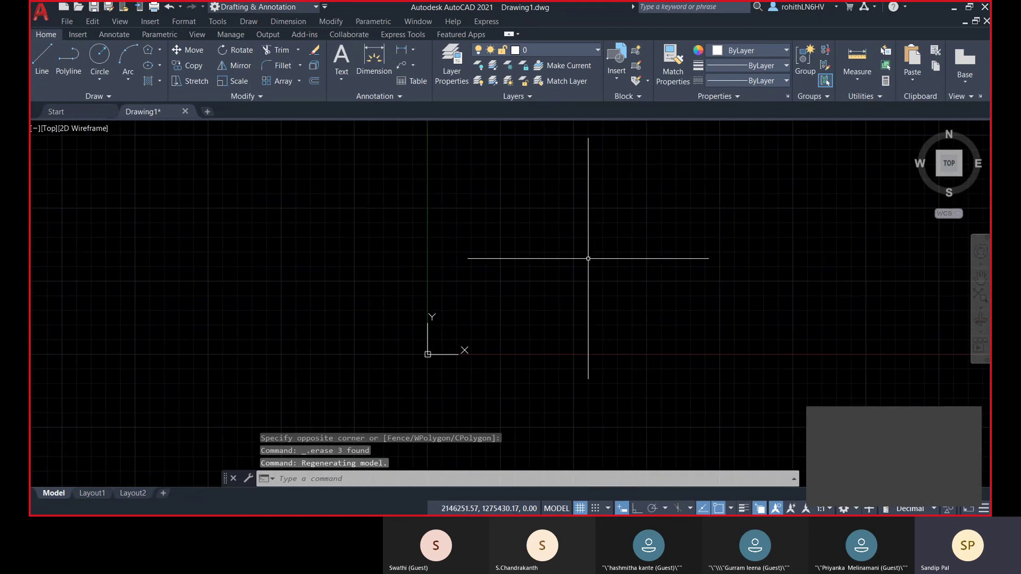
pyautogui.moveTo(588, 259)
pyautogui.mouseDown(button='middle')
pyautogui.moveTo(537, 266)
pyautogui.moveTo(428, 325)
pyautogui.mouseUp(button='middle')
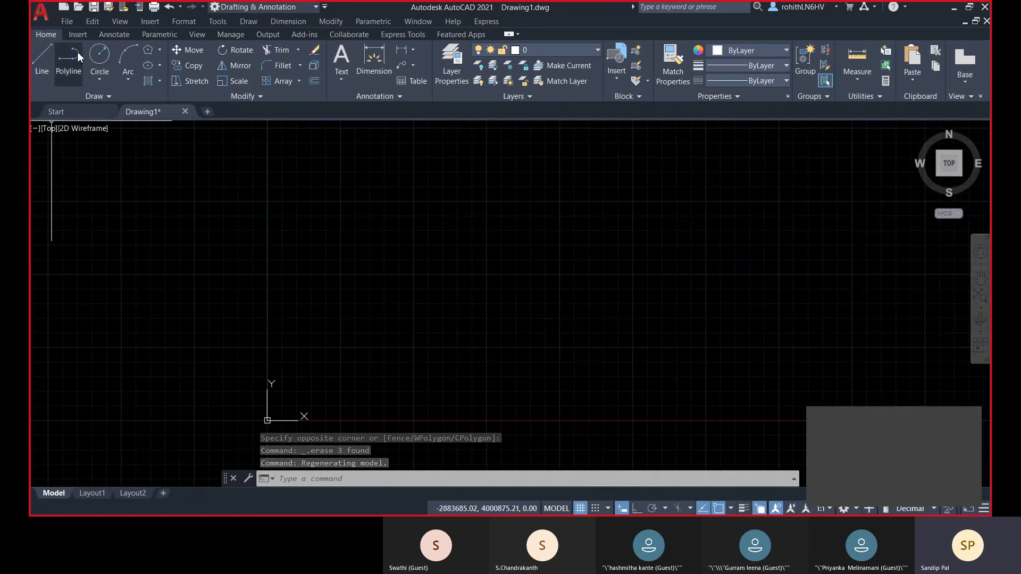
pyautogui.click(78, 35)
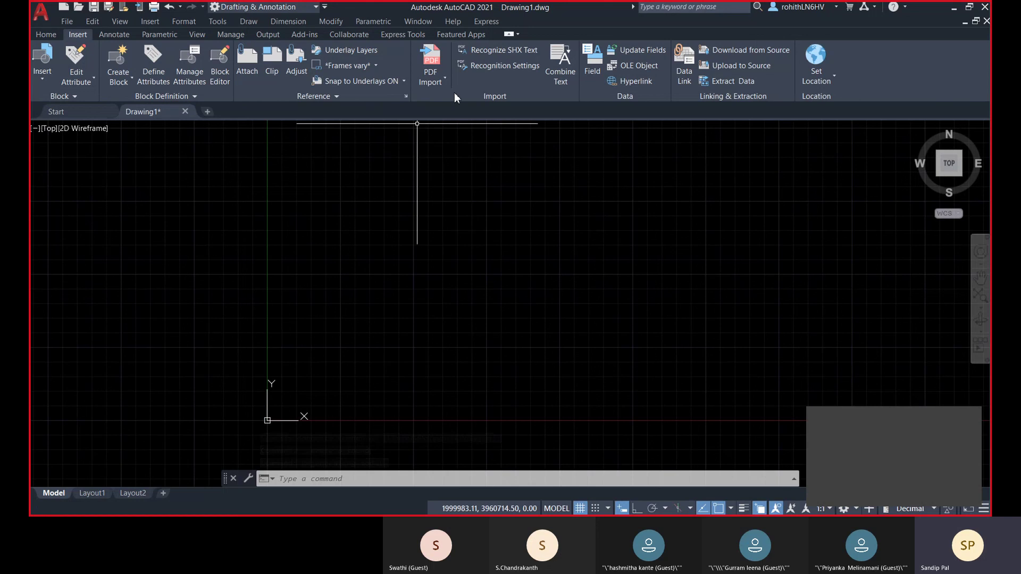
# - Attach Architectural Pillar.jpeg from This PC > Downloads, accepting the Attach Image defaults
pyautogui.click(244, 78)
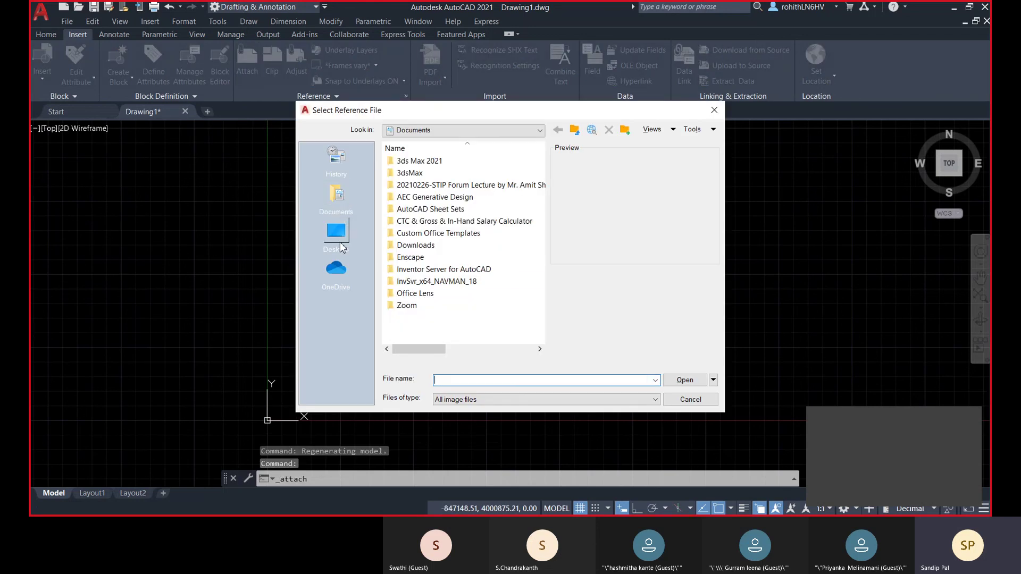
pyautogui.click(341, 244)
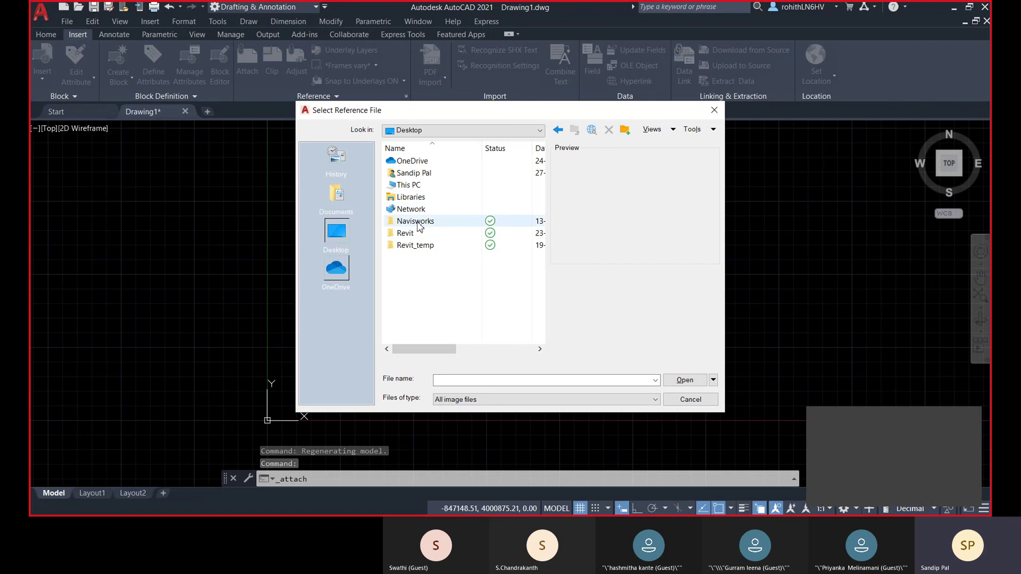
pyautogui.doubleClick(412, 185)
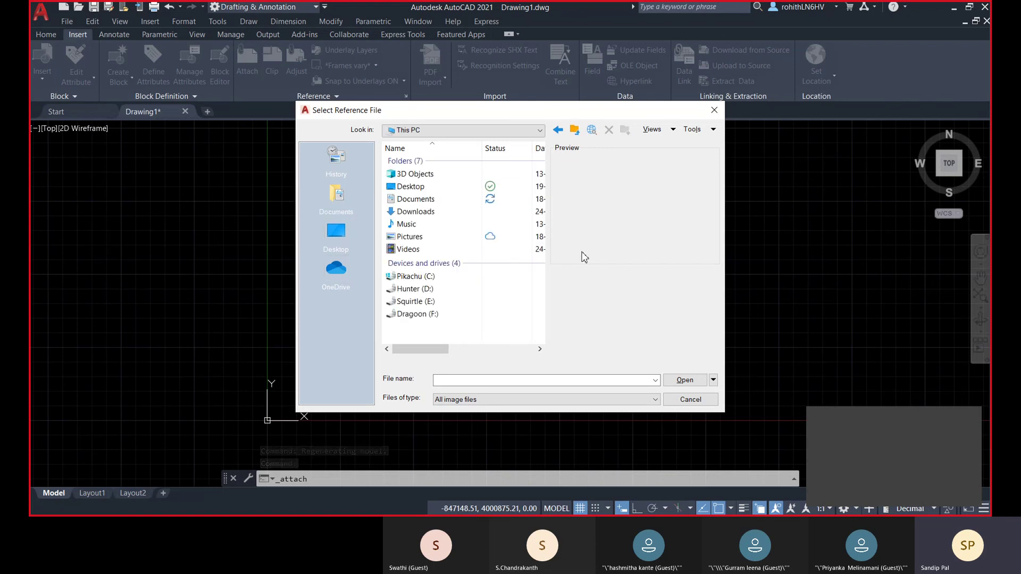
pyautogui.doubleClick(420, 212)
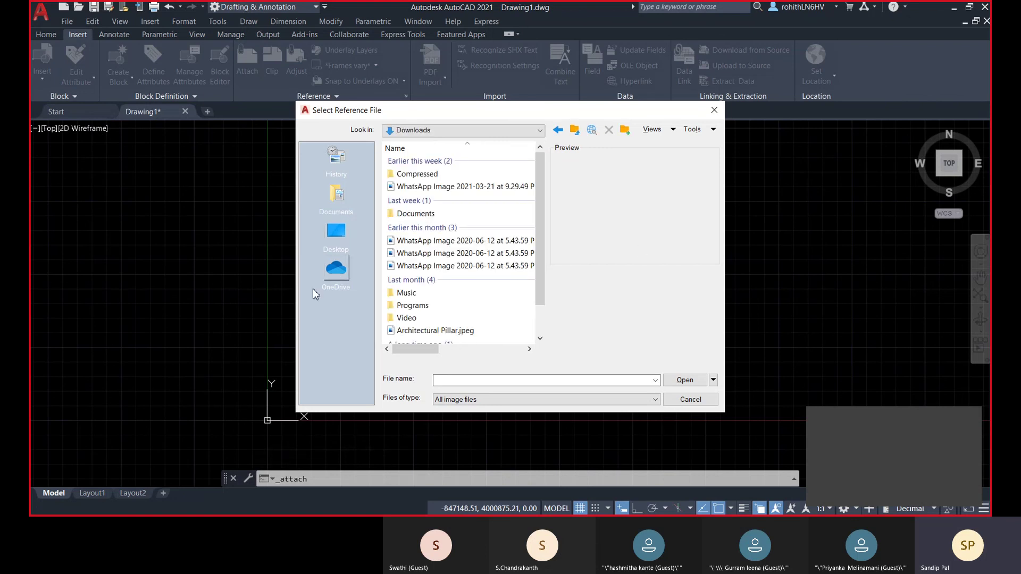
pyautogui.click(426, 331)
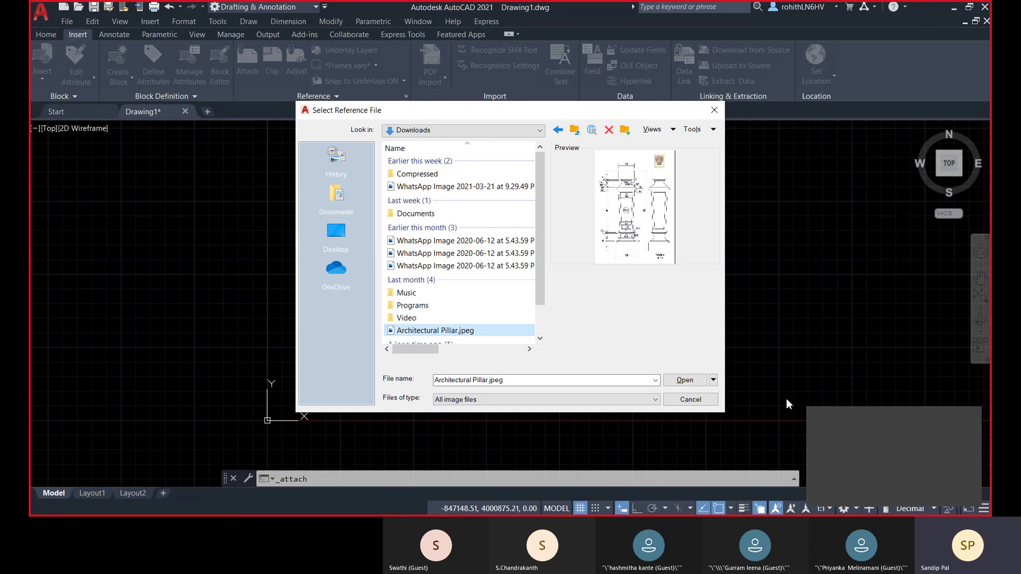
pyautogui.click(686, 379)
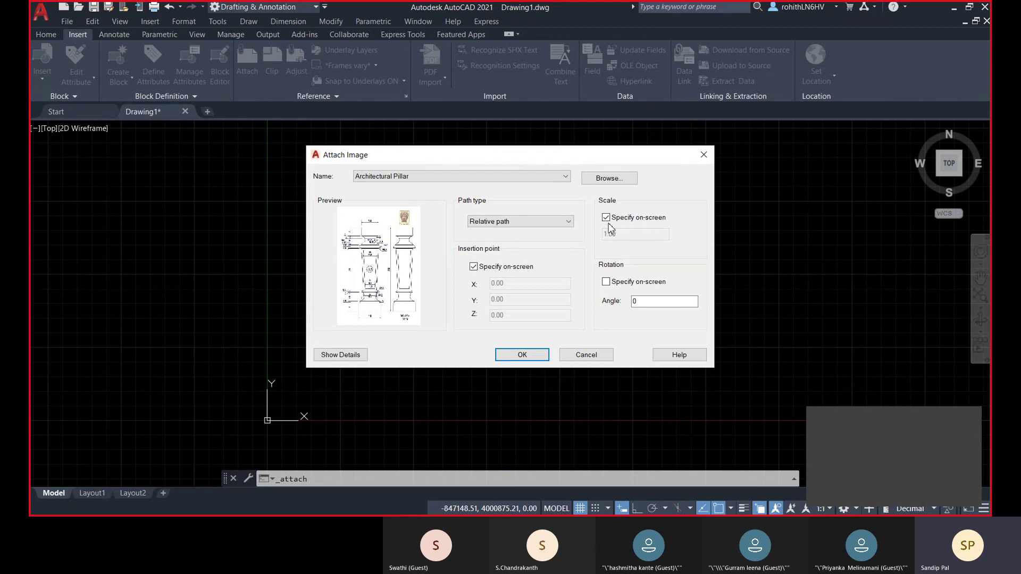
pyautogui.click(535, 357)
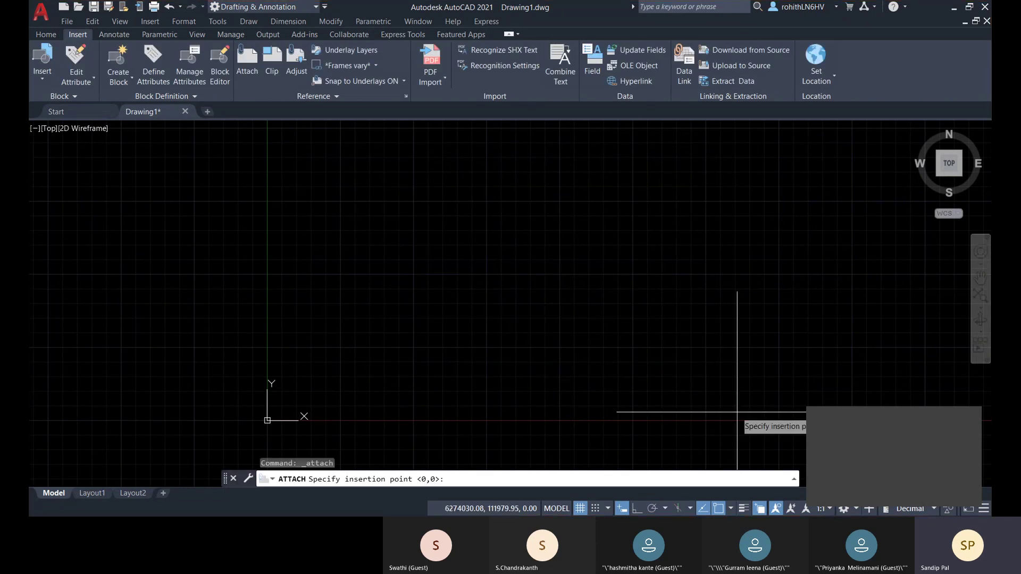
# - Place the Architectural Pillar image by picking its insertion point and scale
pyautogui.scroll(-2, 591, 357)
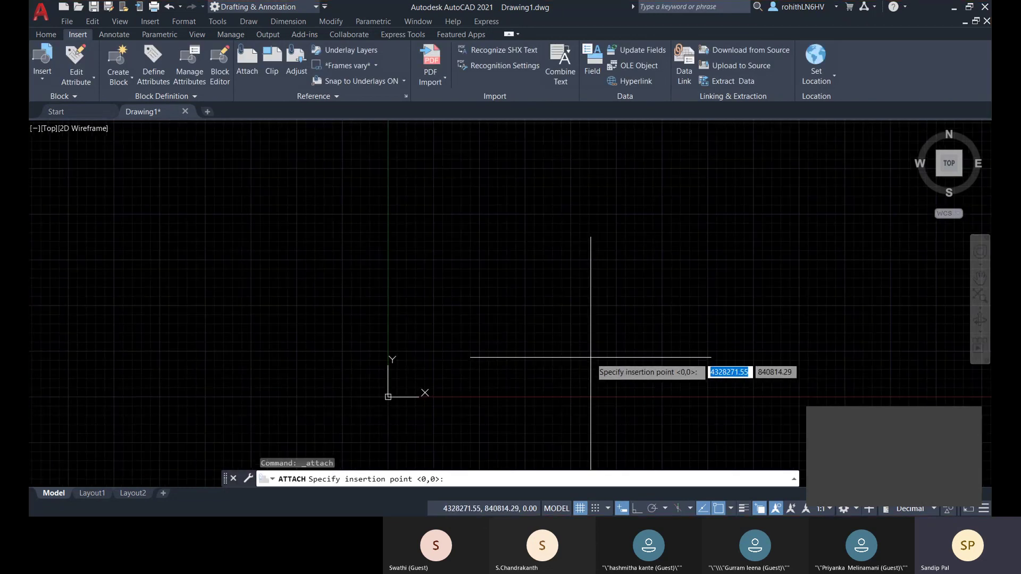
pyautogui.click(745, 336)
pyautogui.moveTo(848, 277); pyautogui.dragTo(524, 381, button='middle')
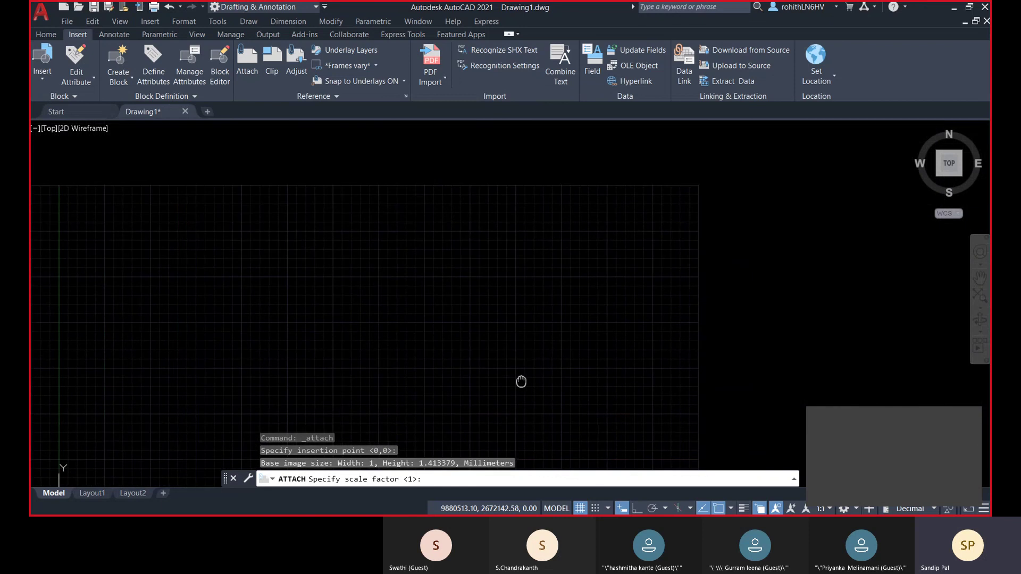
pyautogui.click(645, 281)
# - Zoom and pan over the pillar image to inspect its dimensioned elevations
pyautogui.scroll(-2, 766, 297)
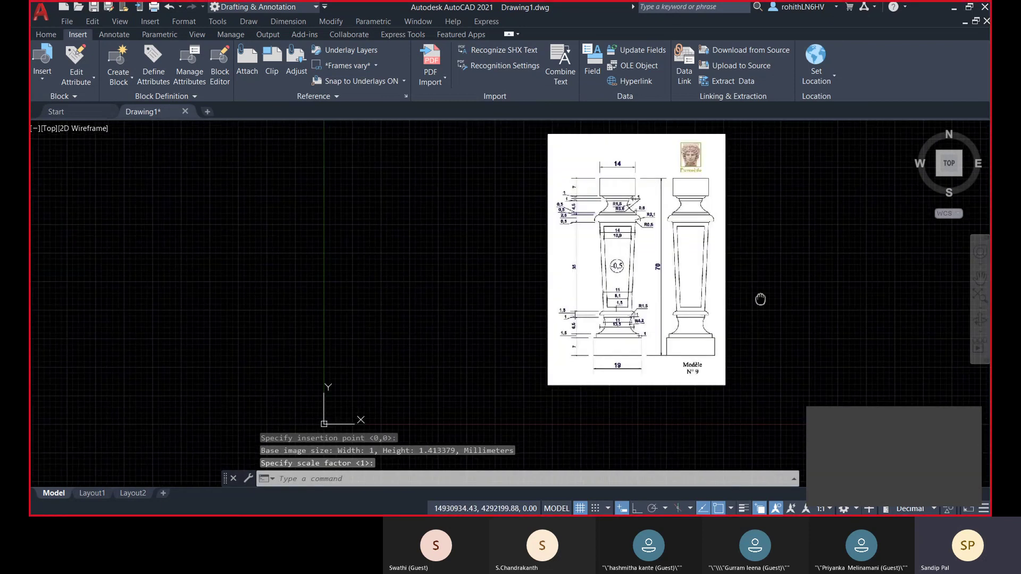
pyautogui.scroll(3, 601, 293)
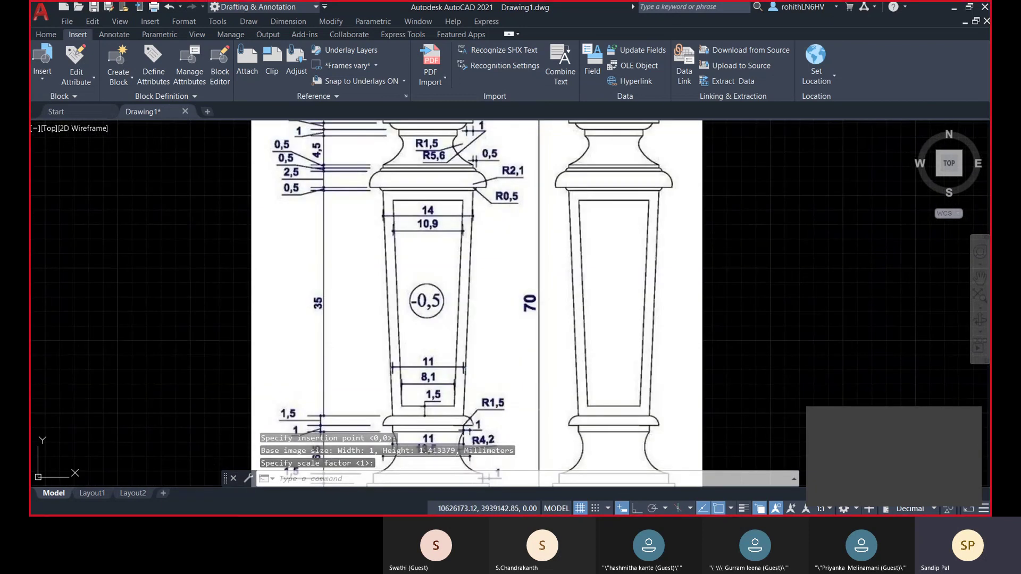
pyautogui.moveTo(474, 383); pyautogui.dragTo(474, 353, button='middle')
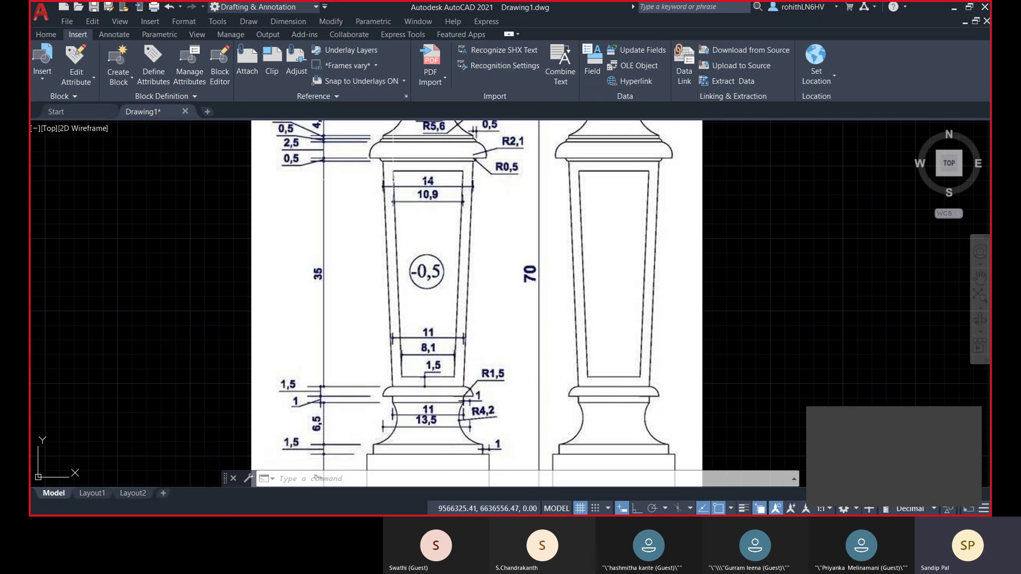
pyautogui.moveTo(449, 223); pyautogui.dragTo(447, 296, button='middle')
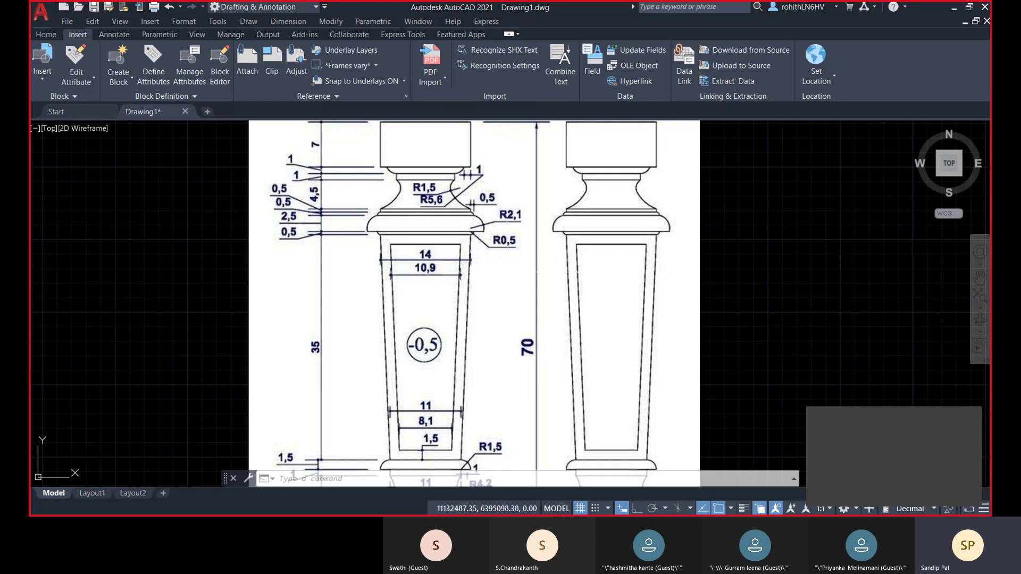
pyautogui.scroll(-2, 504, 285)
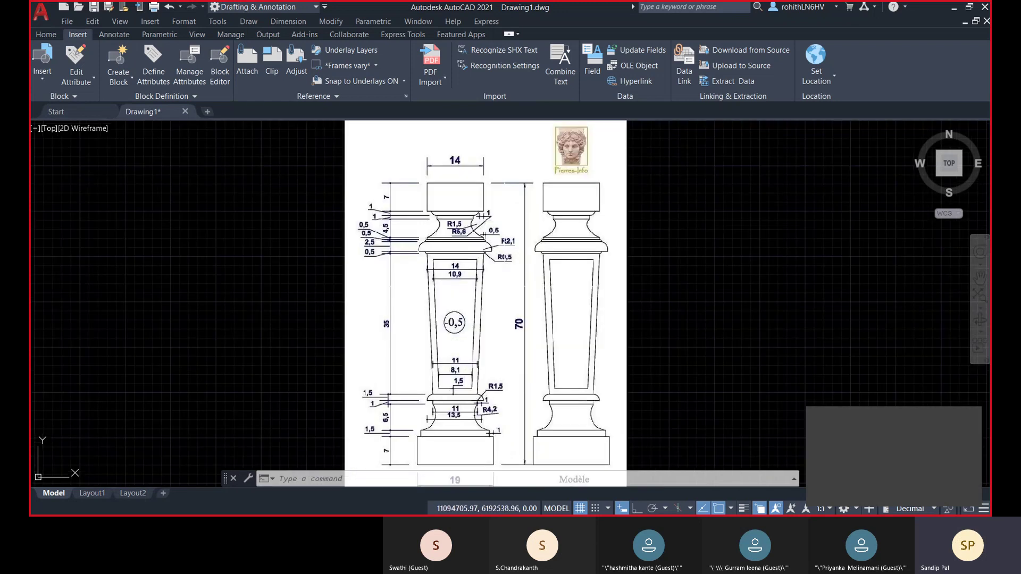
pyautogui.scroll(-3, 684, 229)
pyautogui.scroll(4, 686, 234)
pyautogui.scroll(-1, 670, 252)
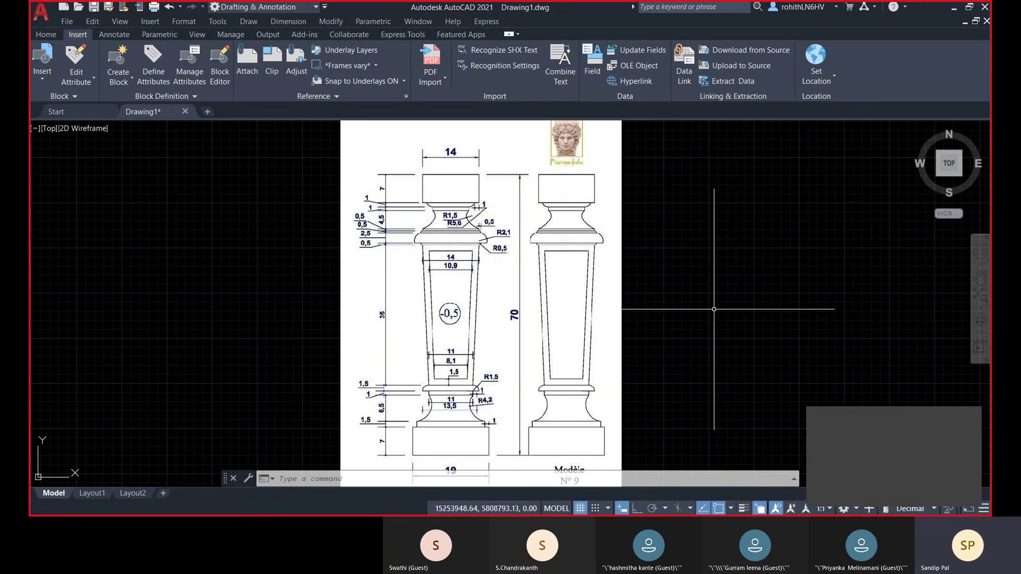
pyautogui.click(873, 466)
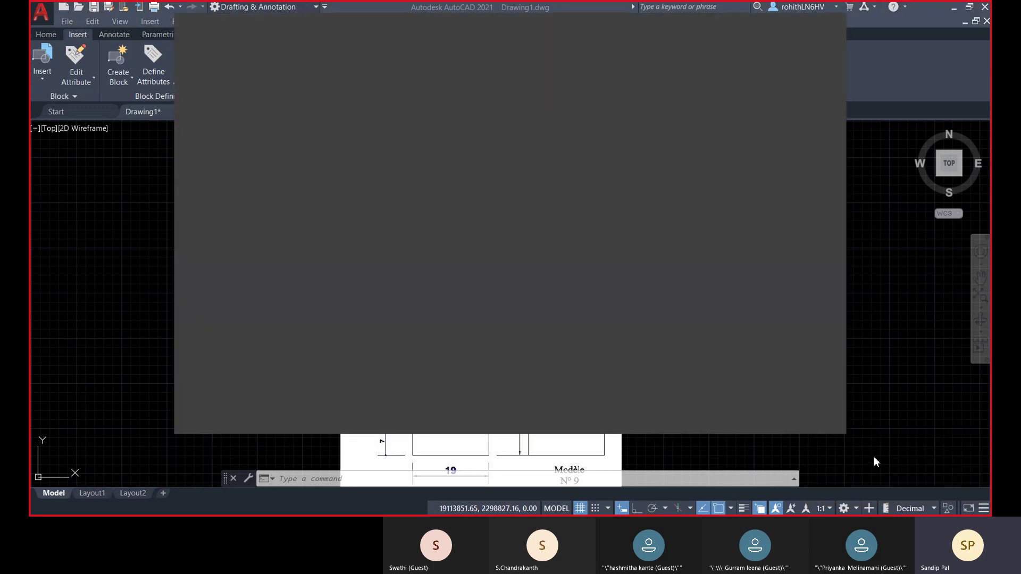